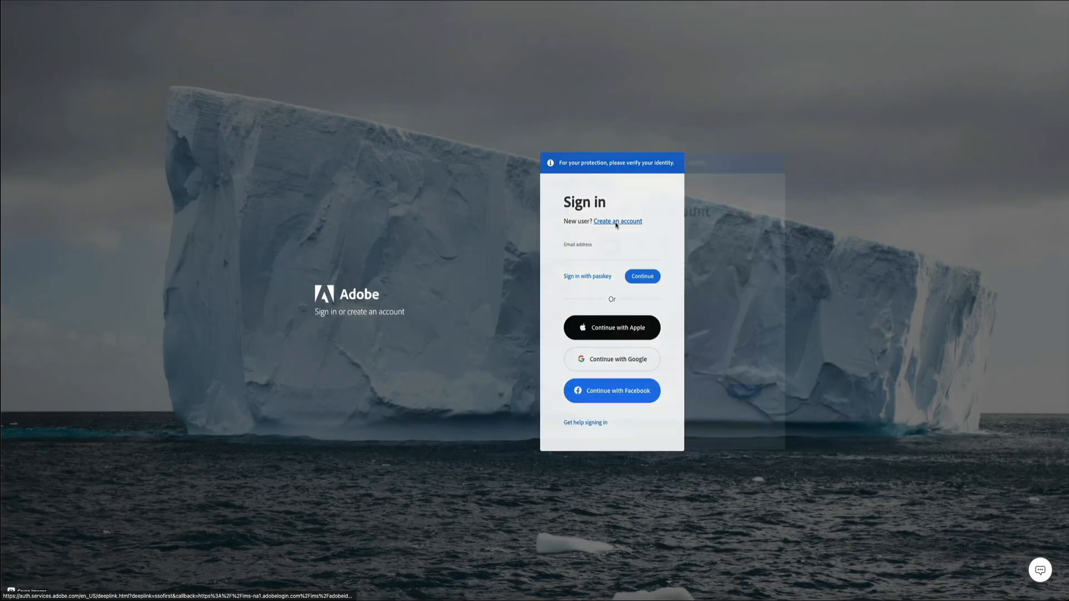
- Open the Adobe account creation form and open Firefly's Text to image generator
{"action": "left_click", "coordinate": [617, 224]}
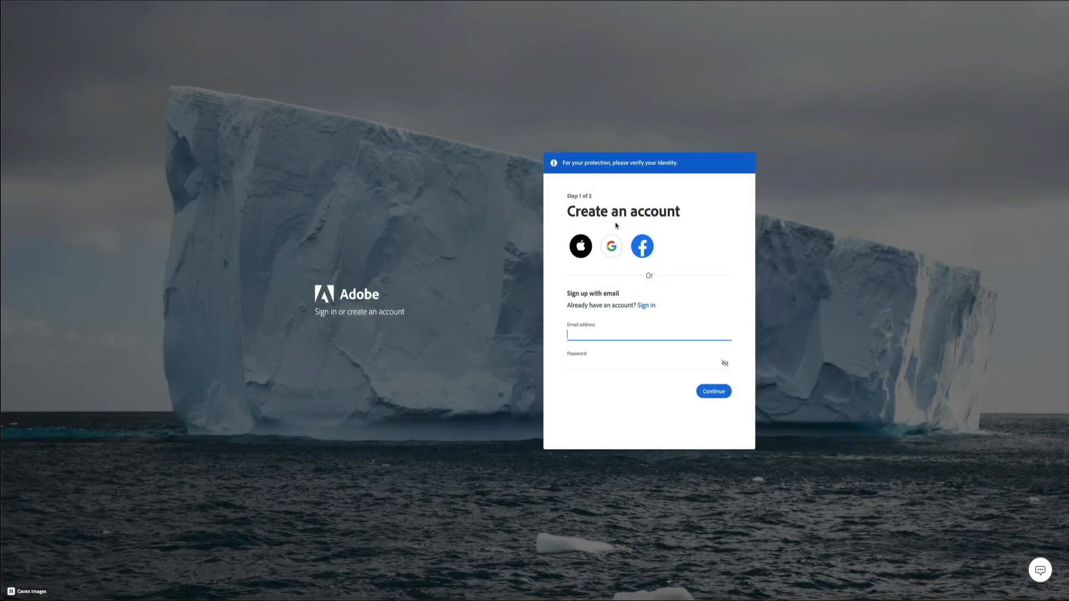
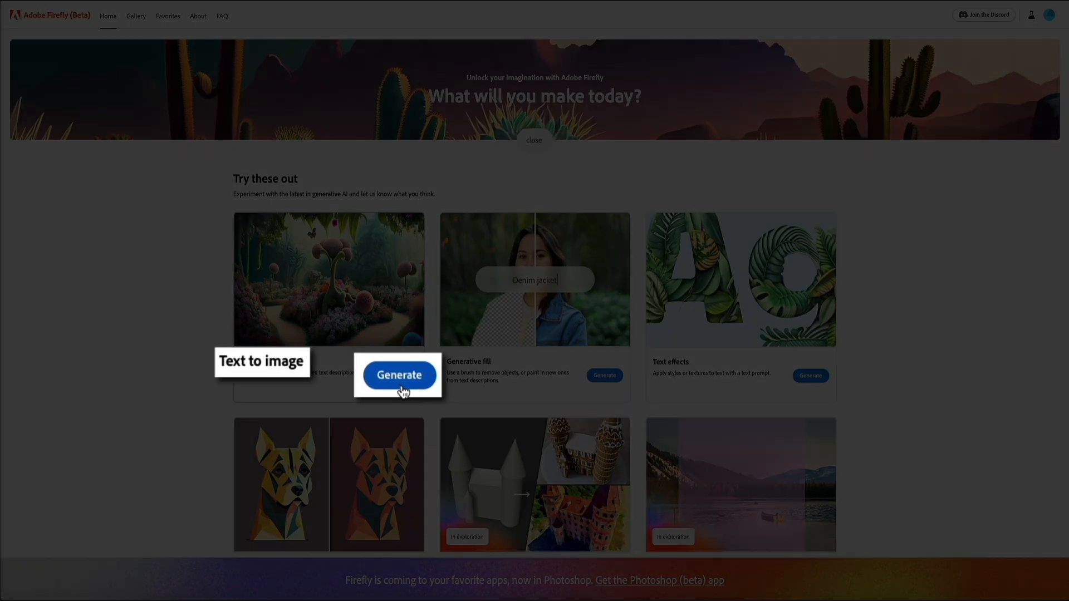
{"action": "left_click", "coordinate": [401, 389]}
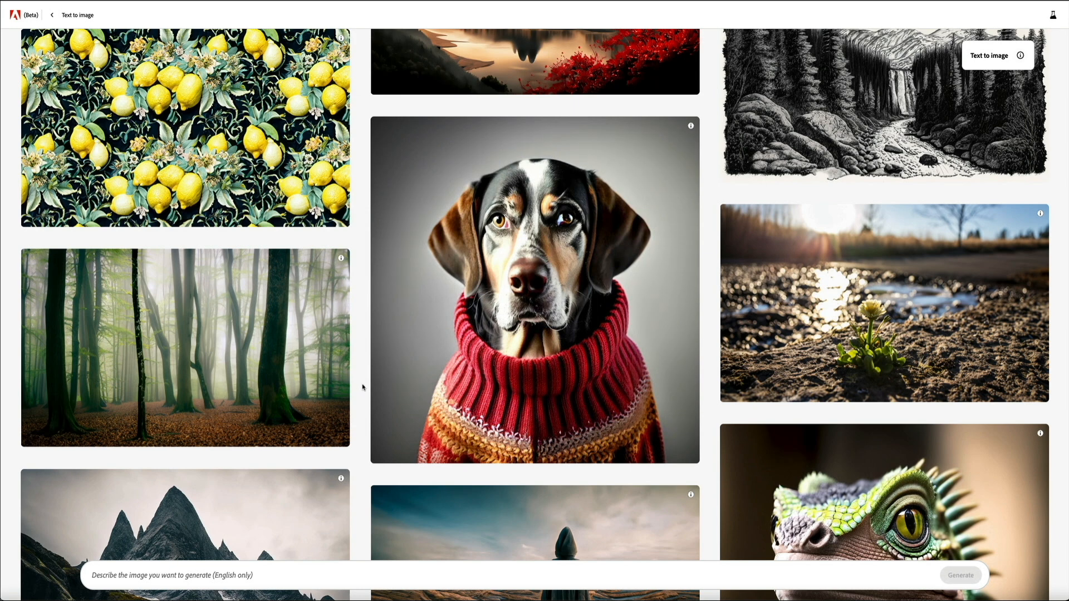
- Browse the Text to image gallery for examples of generated pictures
{"action": "scroll", "coordinate": [361, 387], "scroll_direction": "down", "scroll_amount": 6}
{"action": "scroll", "coordinate": [362, 386], "scroll_direction": "down", "scroll_amount": 9}
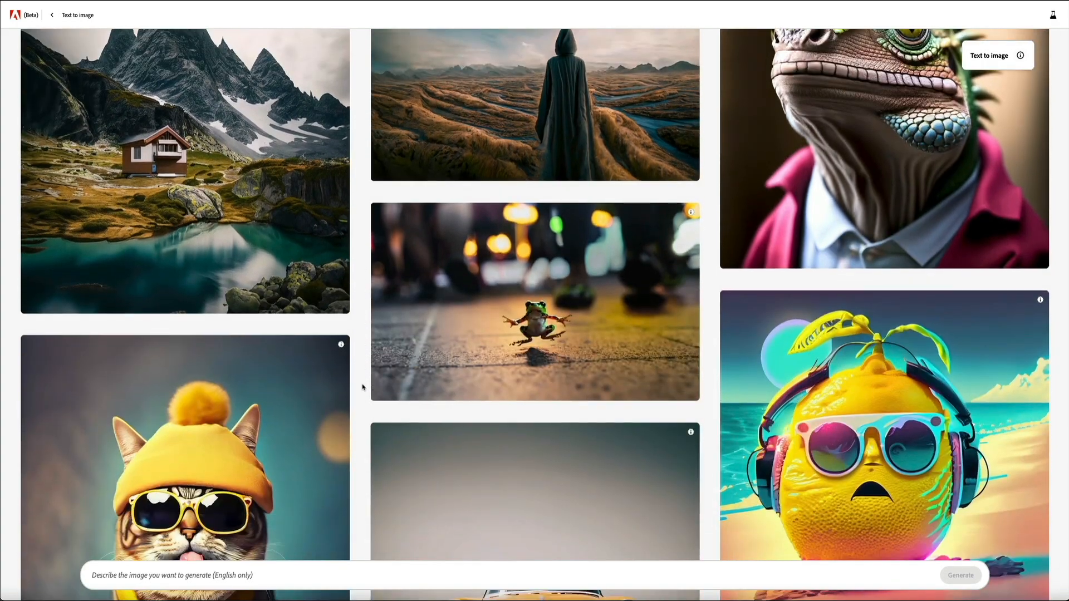
{"action": "scroll", "coordinate": [361, 388], "scroll_direction": "down", "scroll_amount": 7}
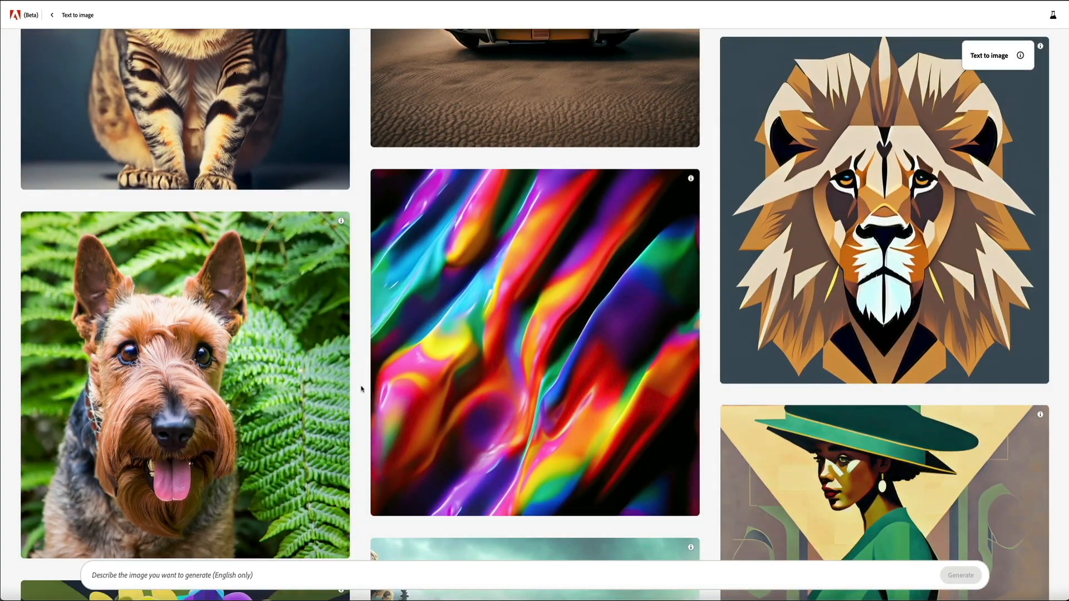
{"action": "scroll", "coordinate": [361, 391], "scroll_direction": "down", "scroll_amount": 7}
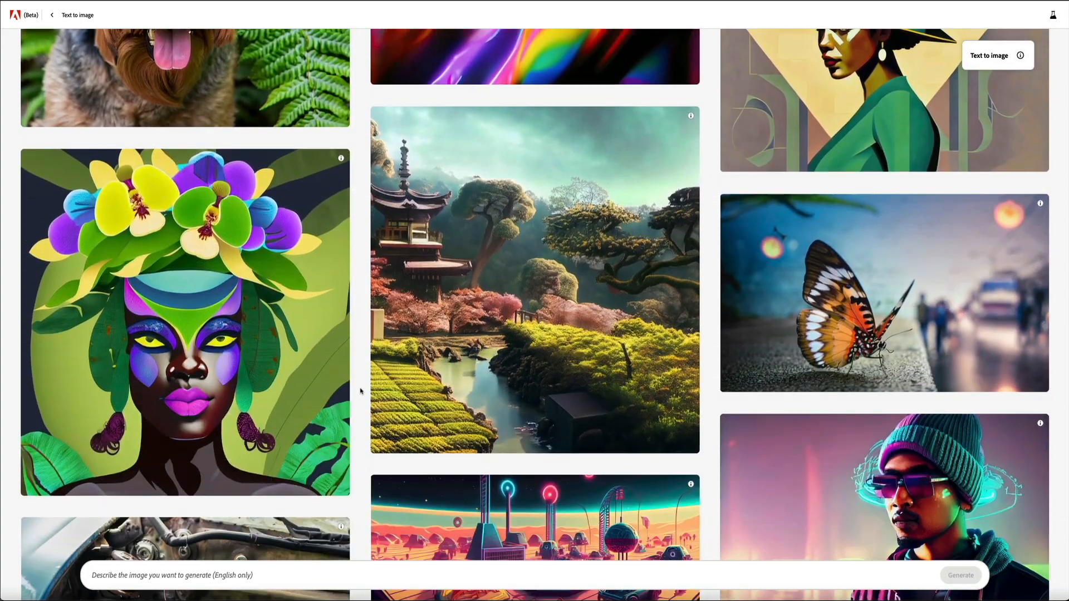
{"action": "scroll", "coordinate": [360, 391], "scroll_direction": "down", "scroll_amount": 7}
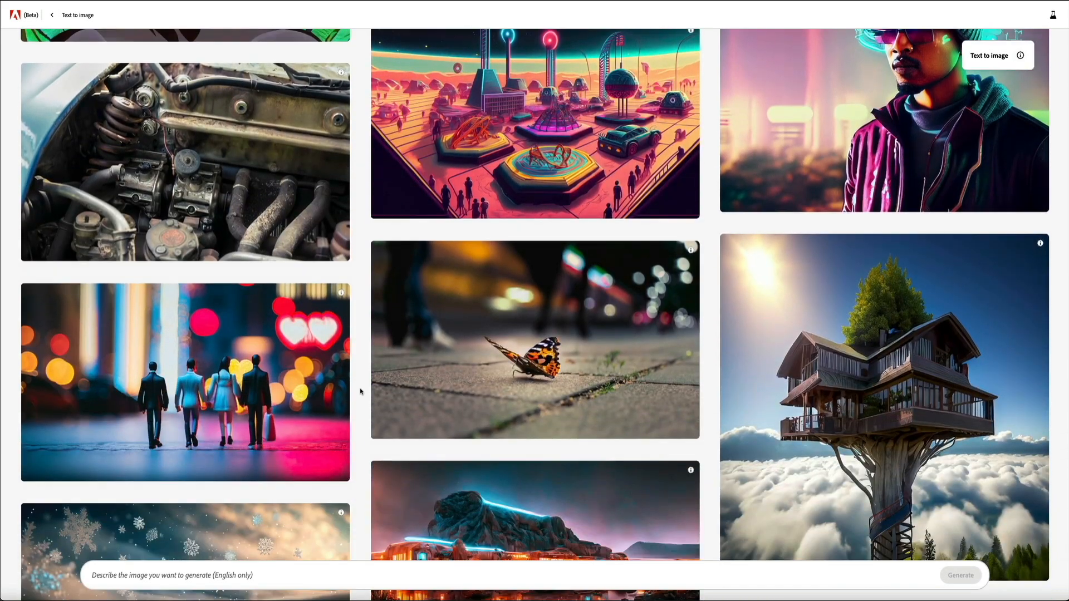
{"action": "scroll", "coordinate": [360, 391], "scroll_direction": "down", "scroll_amount": 7}
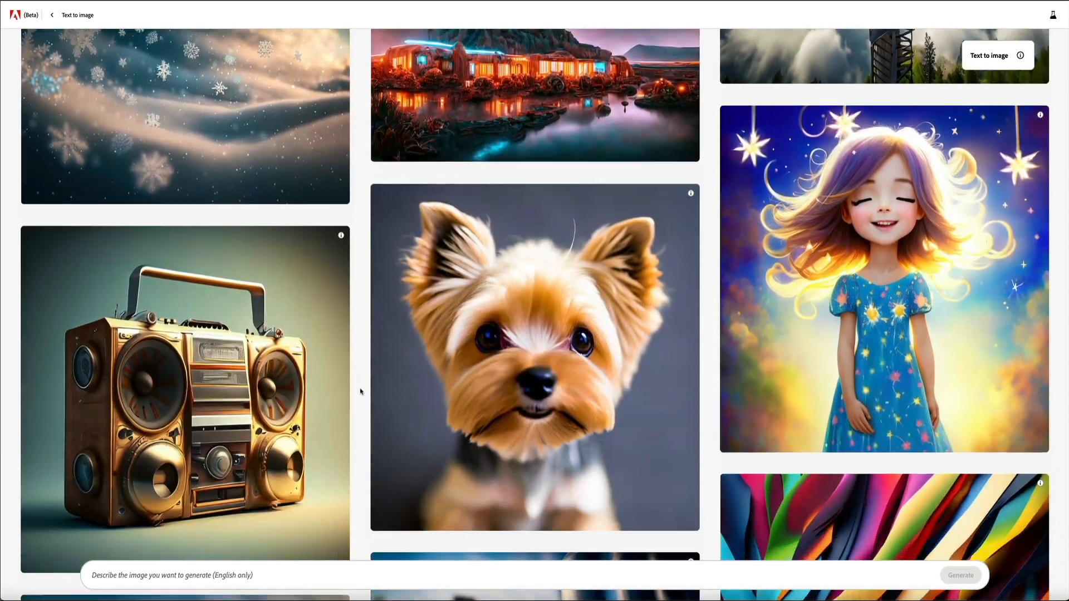
{"action": "scroll", "coordinate": [360, 392], "scroll_direction": "down", "scroll_amount": 4}
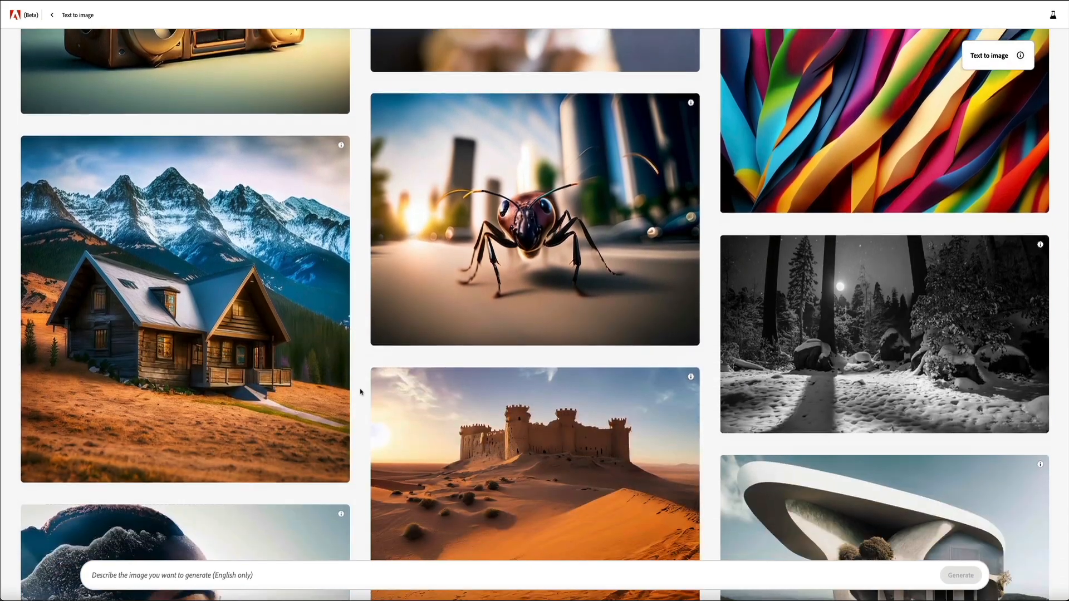
{"action": "scroll", "coordinate": [361, 392], "scroll_direction": "down", "scroll_amount": 7}
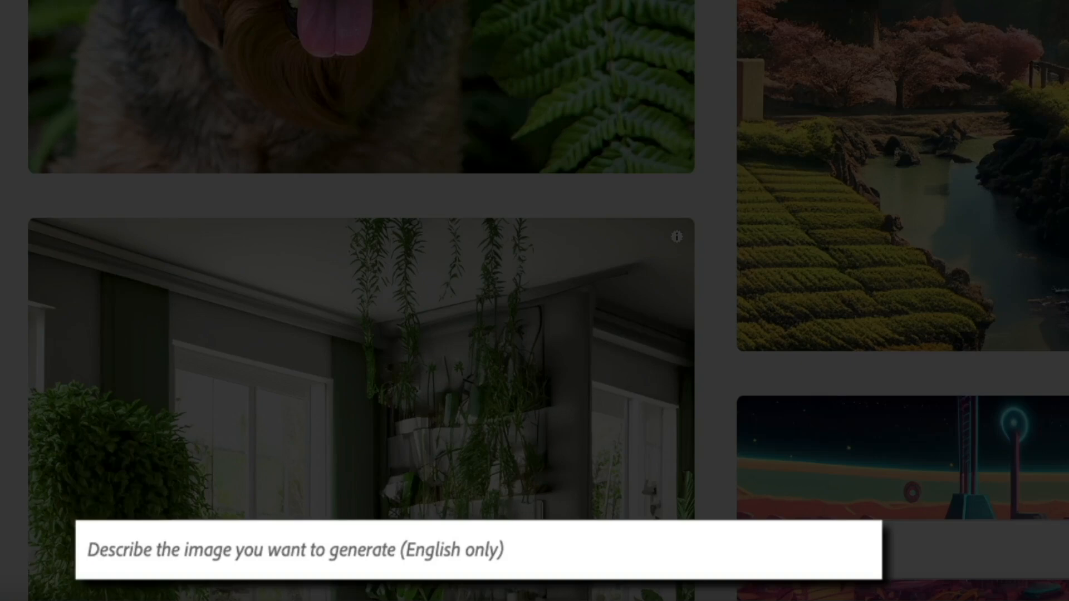
- Generate images from the prompt "smooth gradient high tech background, movement and flow, texture and layers"
{"action": "left_click", "coordinate": [121, 544]}
{"action": "type", "text": "smooth gradient high tech background, movement and flow, texture and layers"}
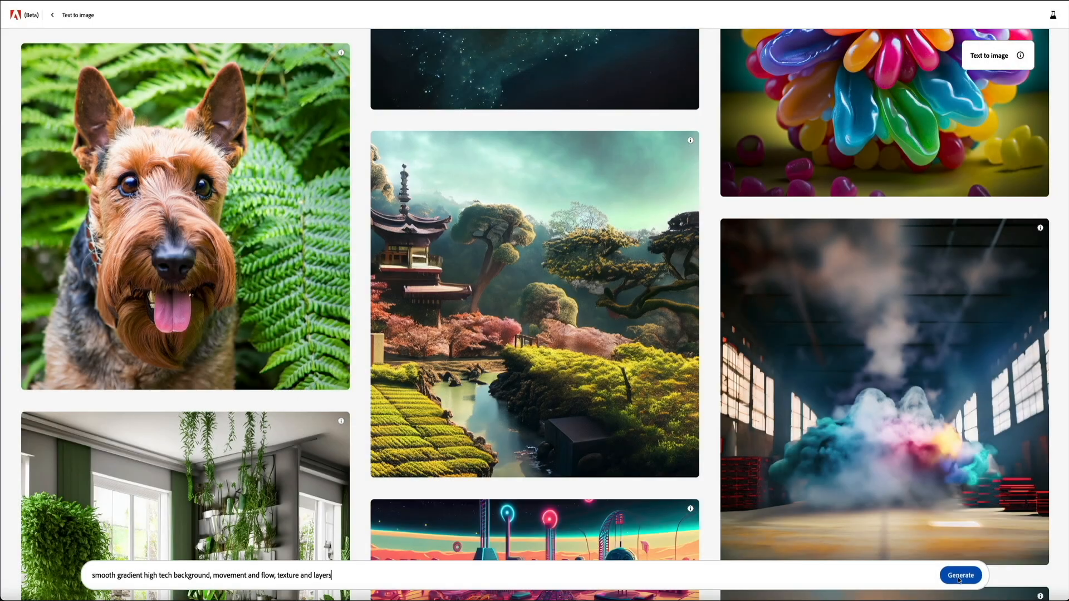
{"action": "left_click", "coordinate": [960, 576]}
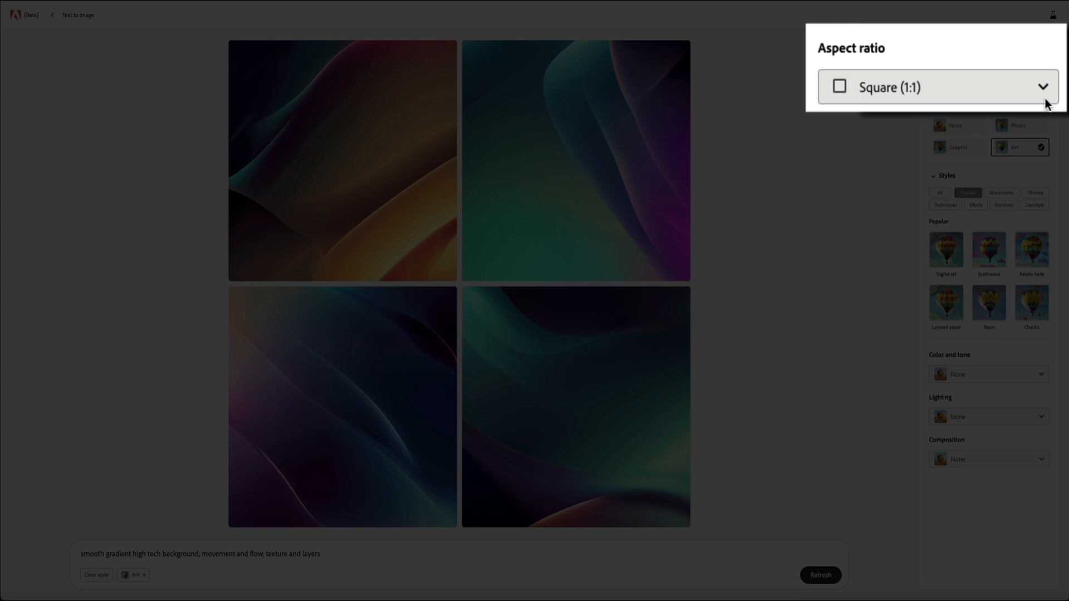
- Set the aspect ratio to Widescreen (16:9) and try the Photo and Graphic content types before choosing None
{"action": "left_click", "coordinate": [1045, 101]}
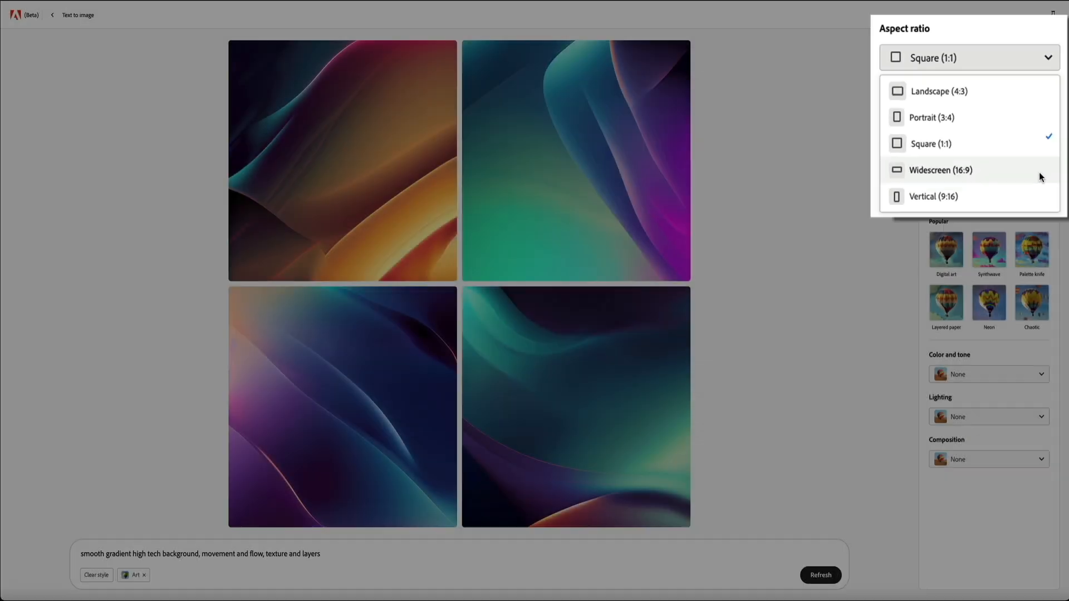
{"action": "left_click", "coordinate": [1032, 216]}
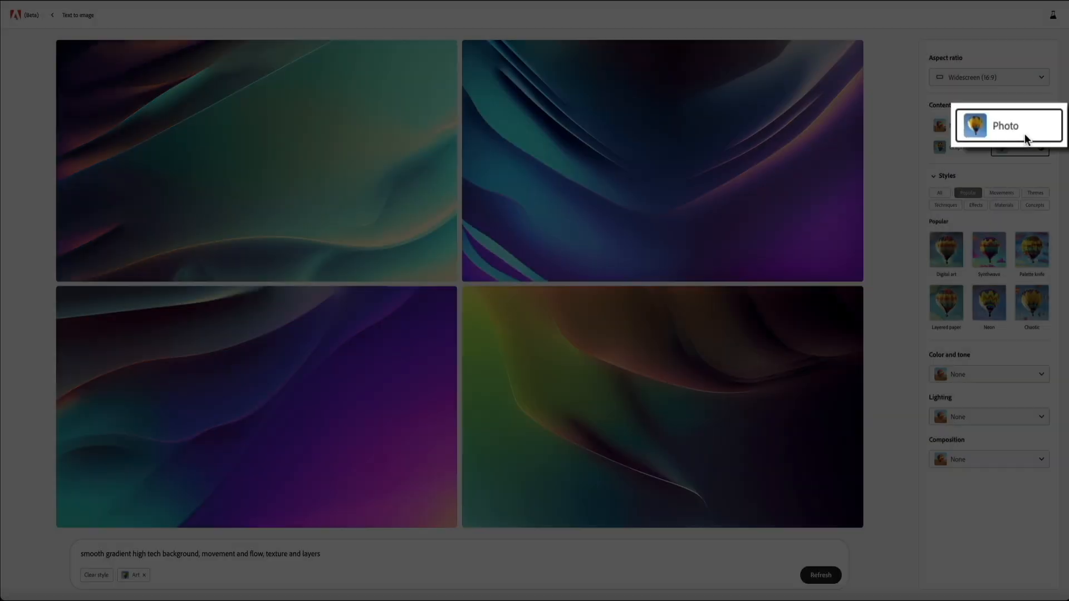
{"action": "left_click", "coordinate": [1024, 132]}
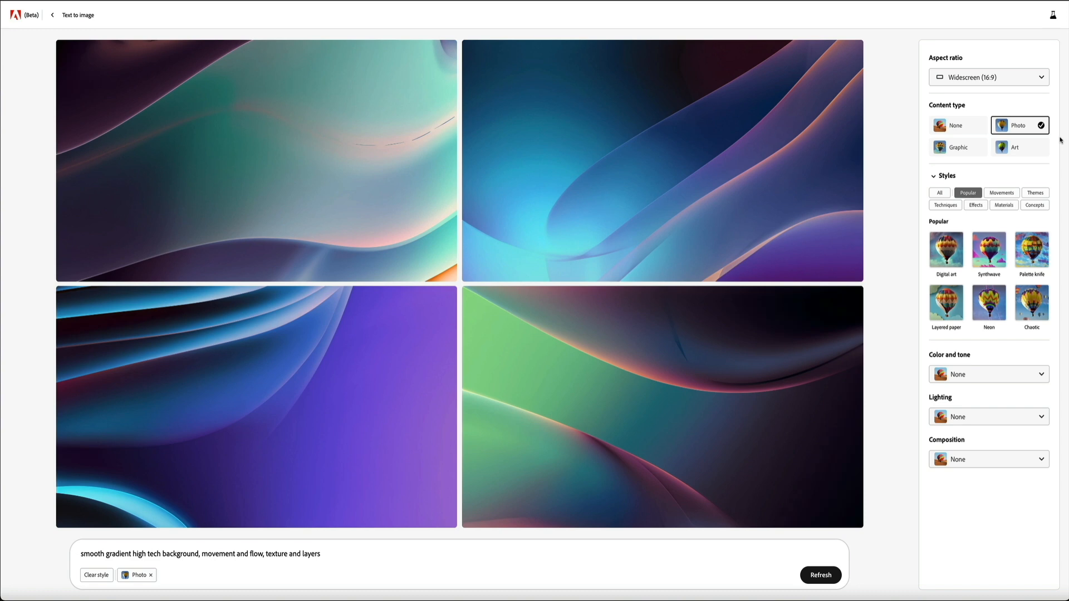
{"action": "left_click", "coordinate": [959, 151]}
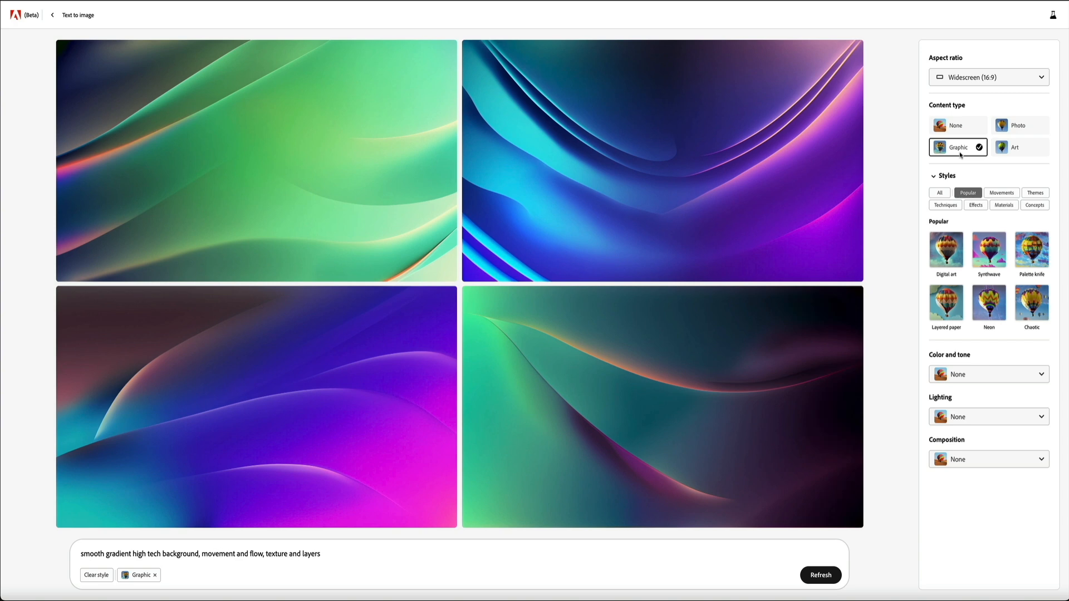
{"action": "left_click", "coordinate": [961, 131]}
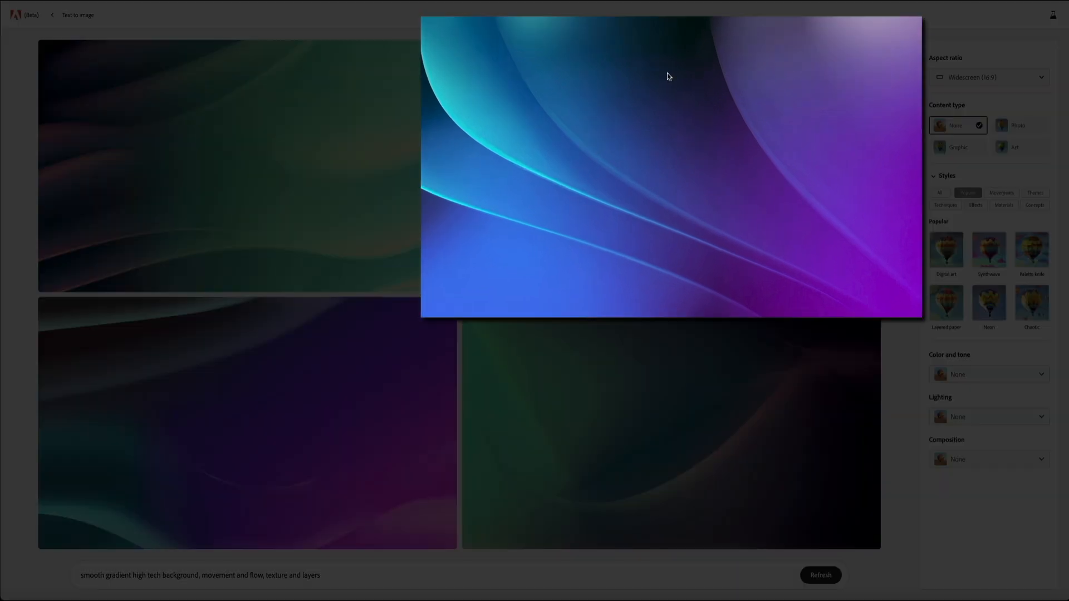
- Enlarge the blue and purple gradient image and page through all the results back to it
{"action": "mouse_move", "coordinate": [668, 74]}
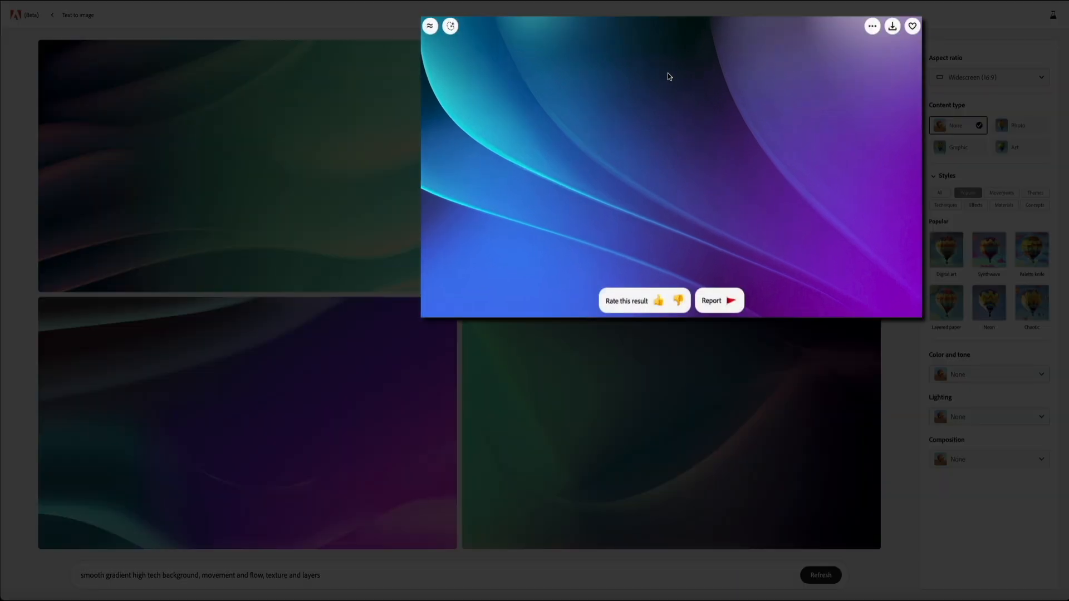
{"action": "left_click", "coordinate": [667, 73]}
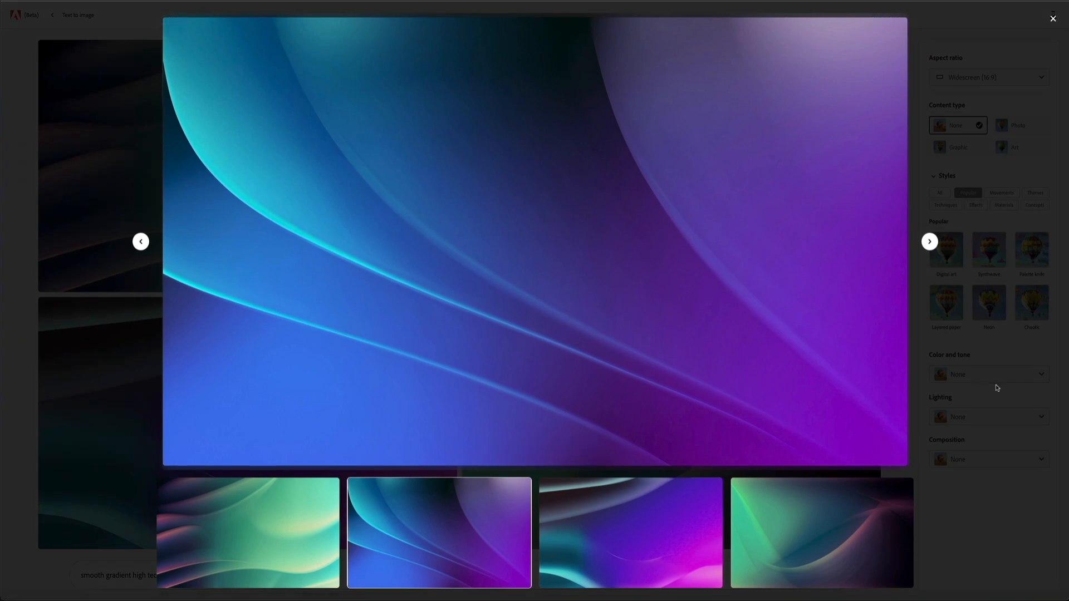
{"action": "left_click", "coordinate": [930, 242]}
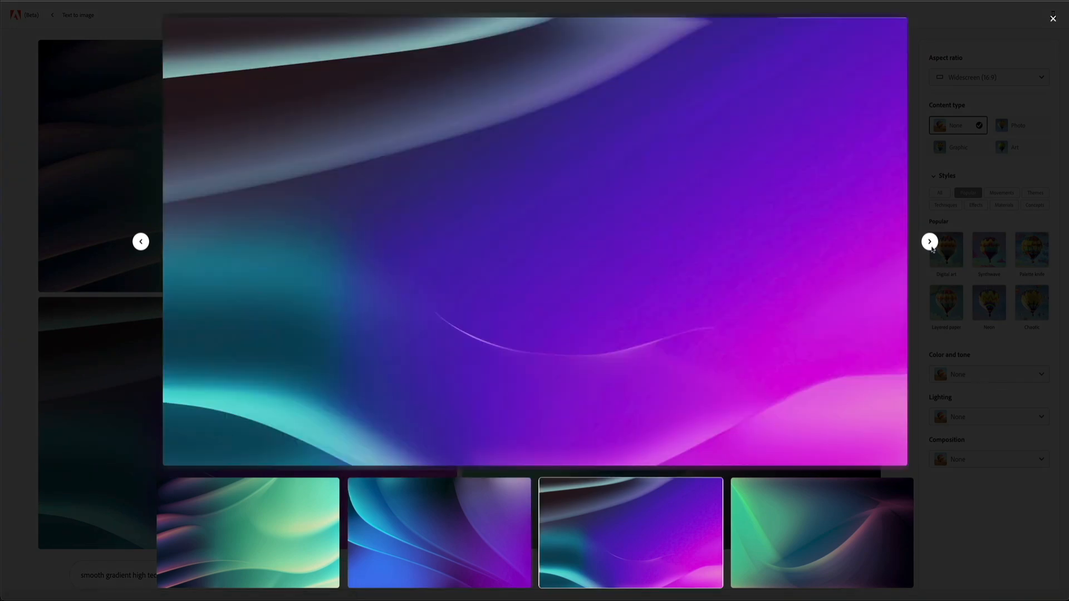
{"action": "left_click", "coordinate": [930, 242]}
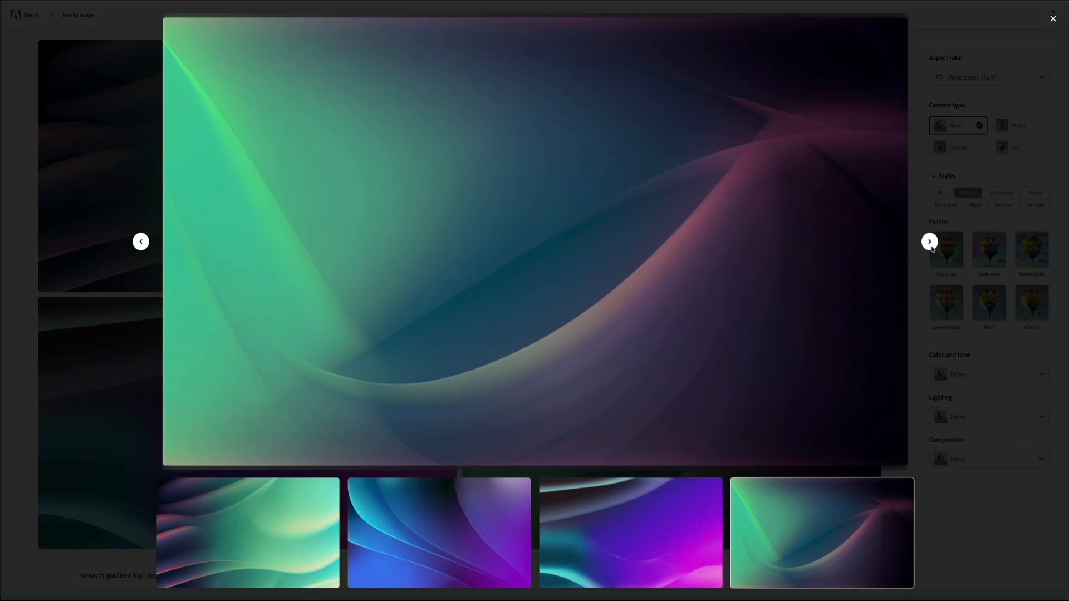
{"action": "left_click", "coordinate": [930, 242]}
{"action": "left_click", "coordinate": [929, 242]}
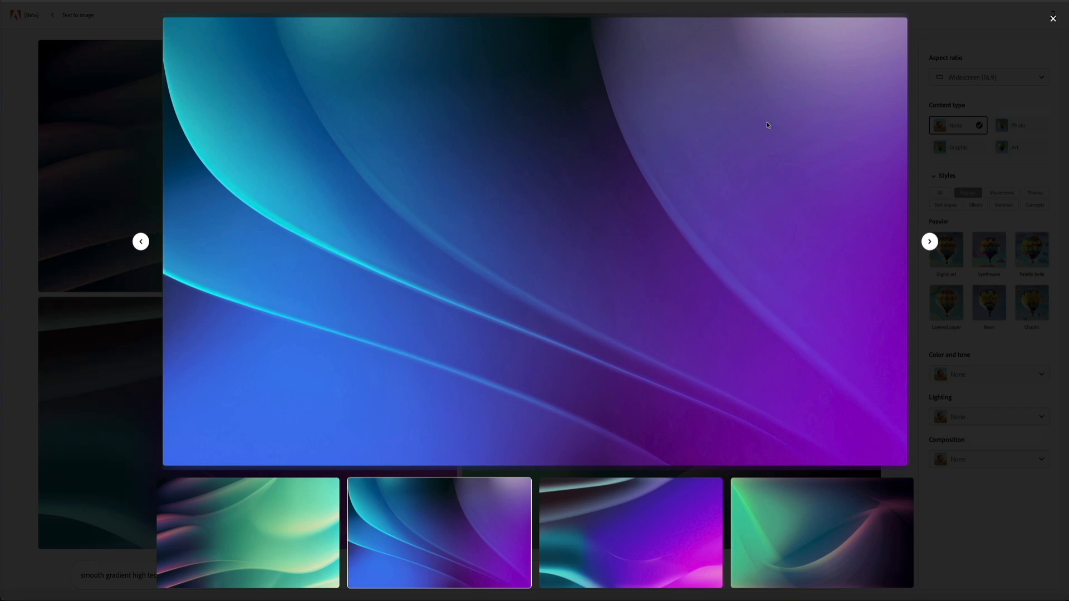
- Download the blue and purple gradient image, accepting the Content Credentials notice, and close the enlarged view
{"action": "mouse_move", "coordinate": [763, 104]}
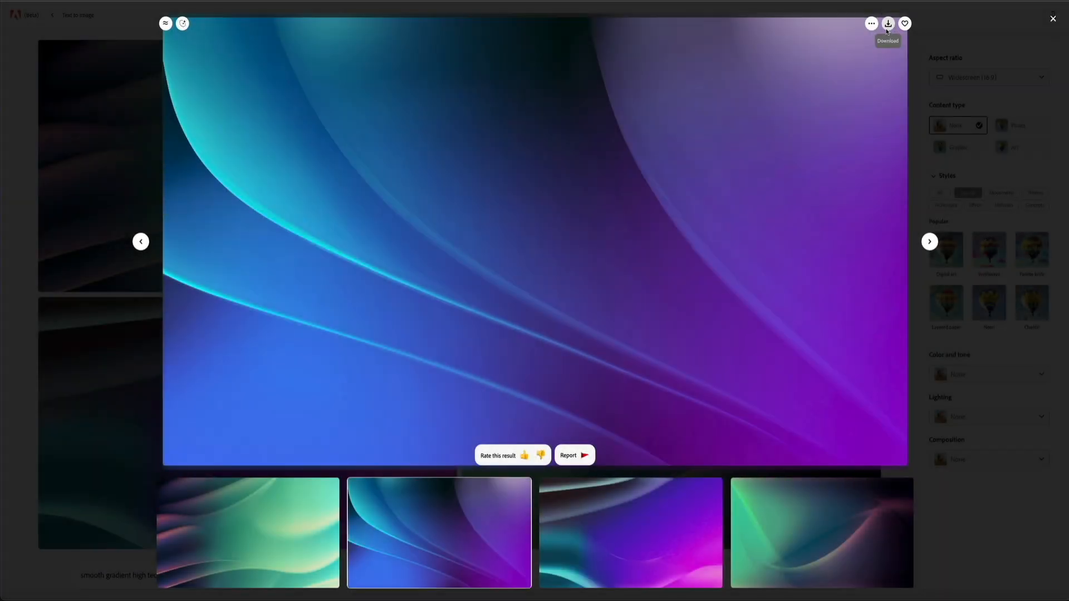
{"action": "left_click", "coordinate": [887, 30]}
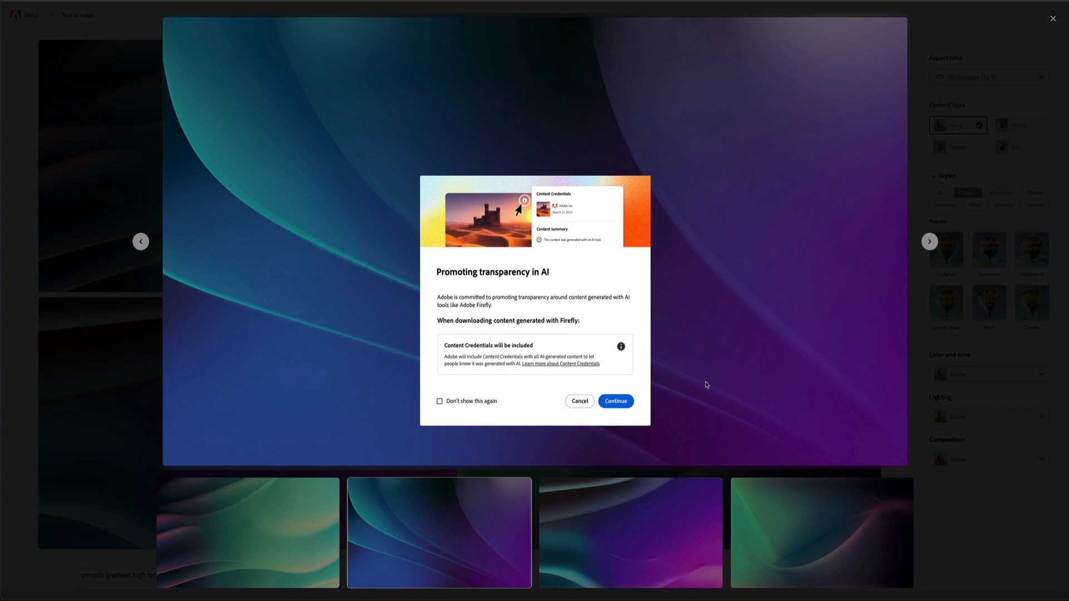
{"action": "left_click", "coordinate": [615, 402]}
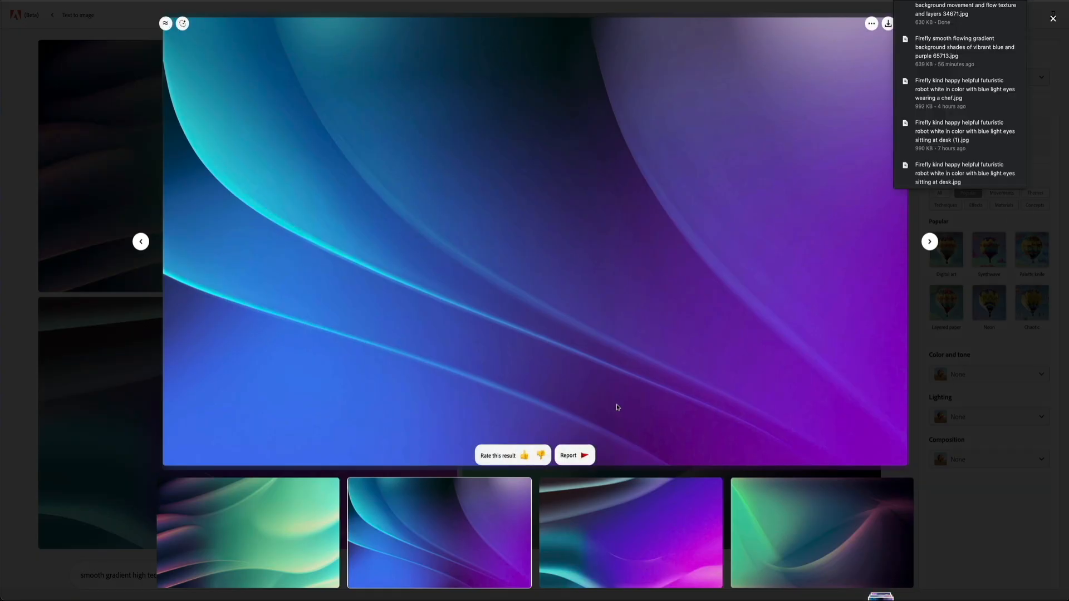
{"action": "left_click", "coordinate": [984, 493]}
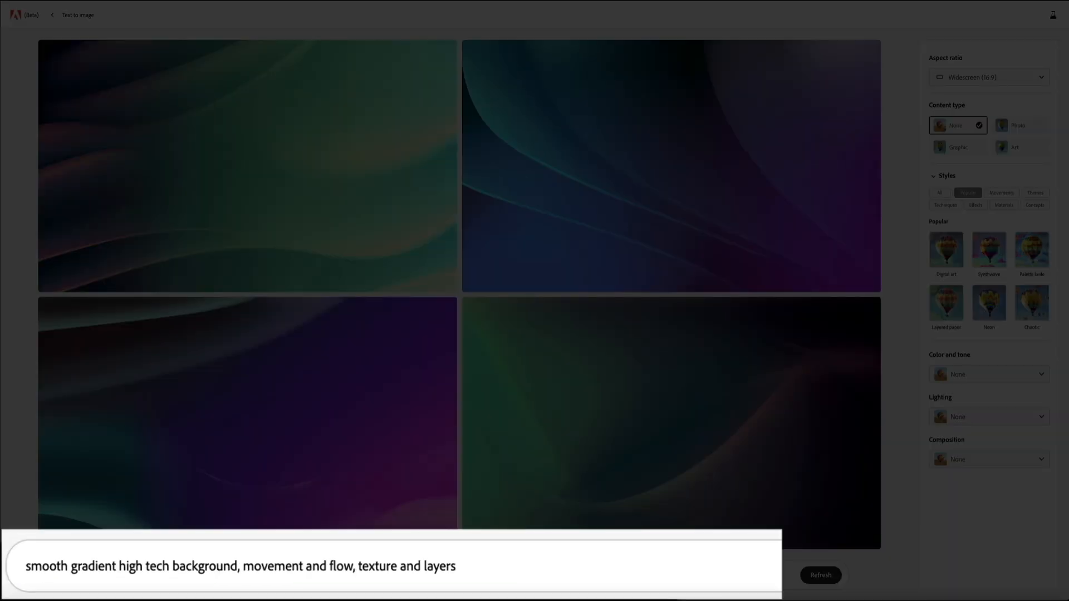
- Generate images of "kind, happy, helpful, futuristic robot, white in color with blue light eyes, wearing a chef's hat, sitting at desk typing on a laptop computer"
{"action": "triple_click", "coordinate": [572, 568]}
{"action": "type", "text": "kind, happy, helpful, futuristic robot, white in color with blue light eyes, wearing a chef's hat, sitting at desk typing on a laptop computer"}
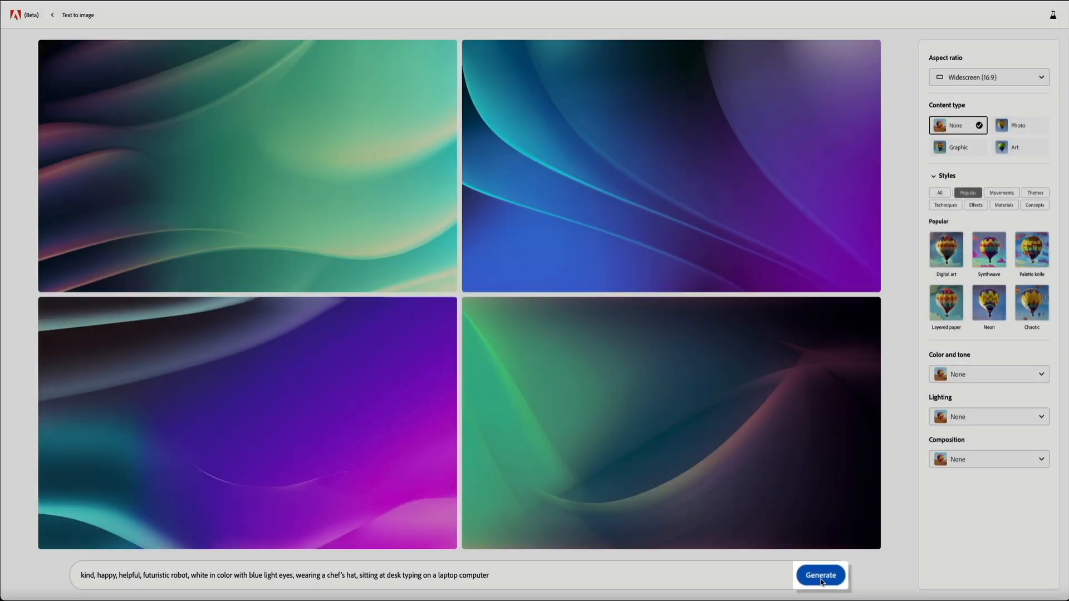
{"action": "left_click", "coordinate": [821, 577]}
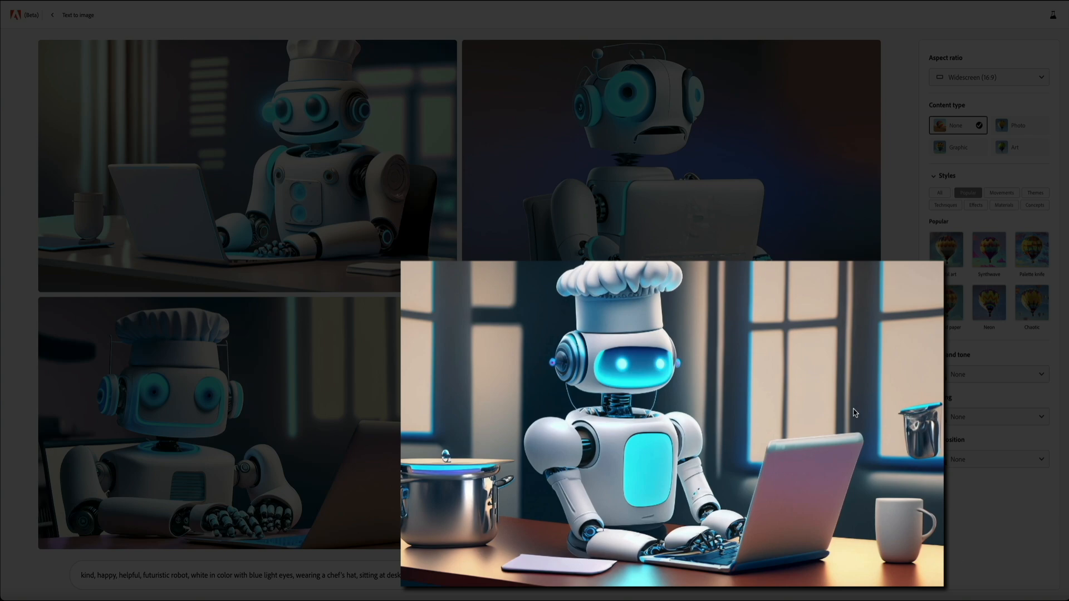
- Enlarge and download the chef robot image with the cooking pot, accepting the Content Credentials notice, and close the enlarged view
{"action": "mouse_move", "coordinate": [853, 409]}
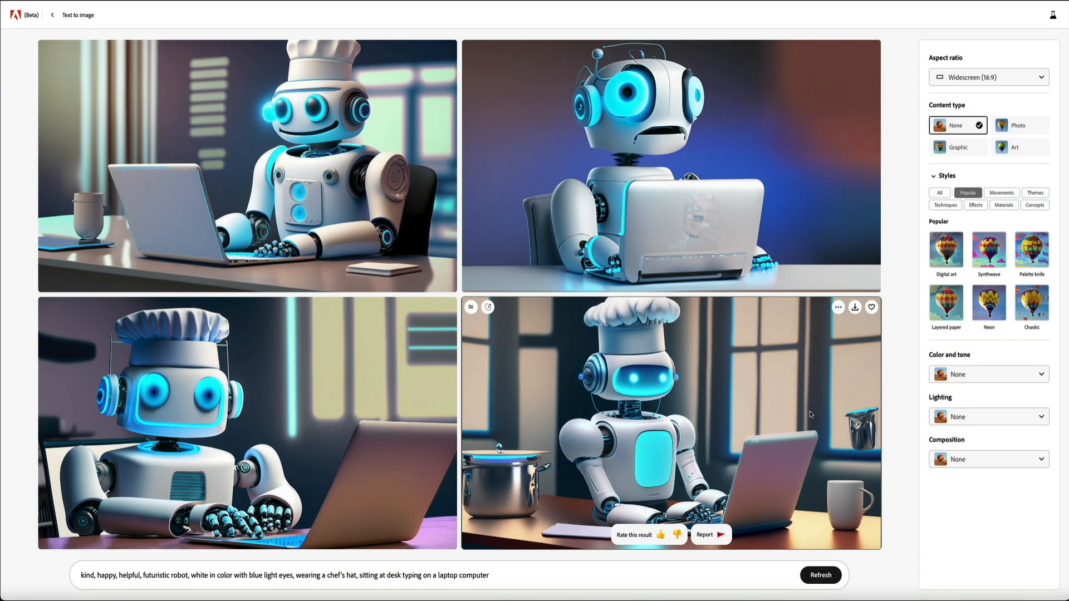
{"action": "left_click", "coordinate": [810, 414]}
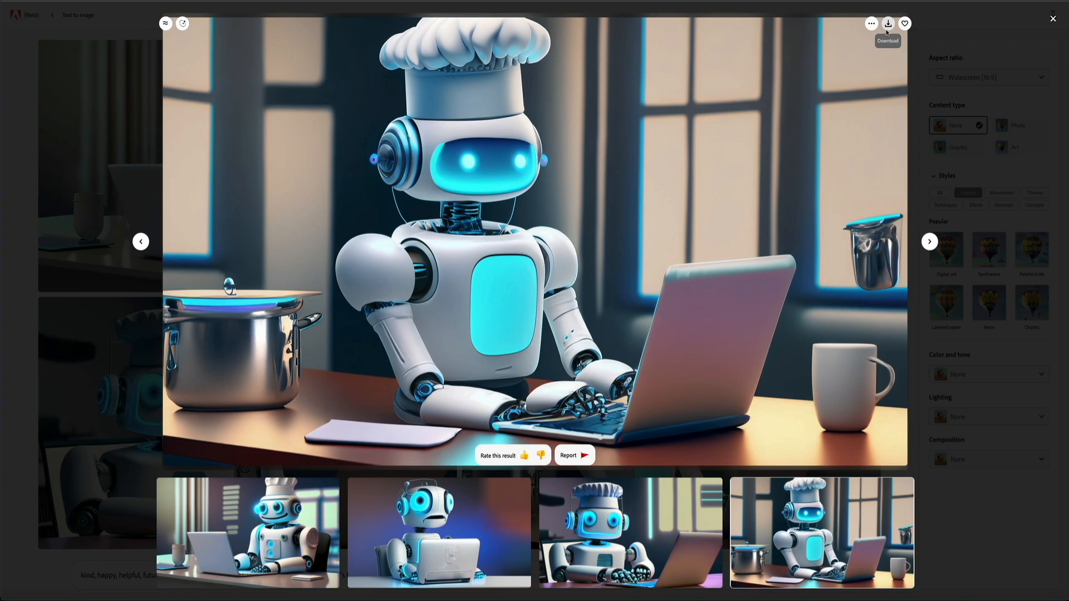
{"action": "left_click", "coordinate": [887, 31]}
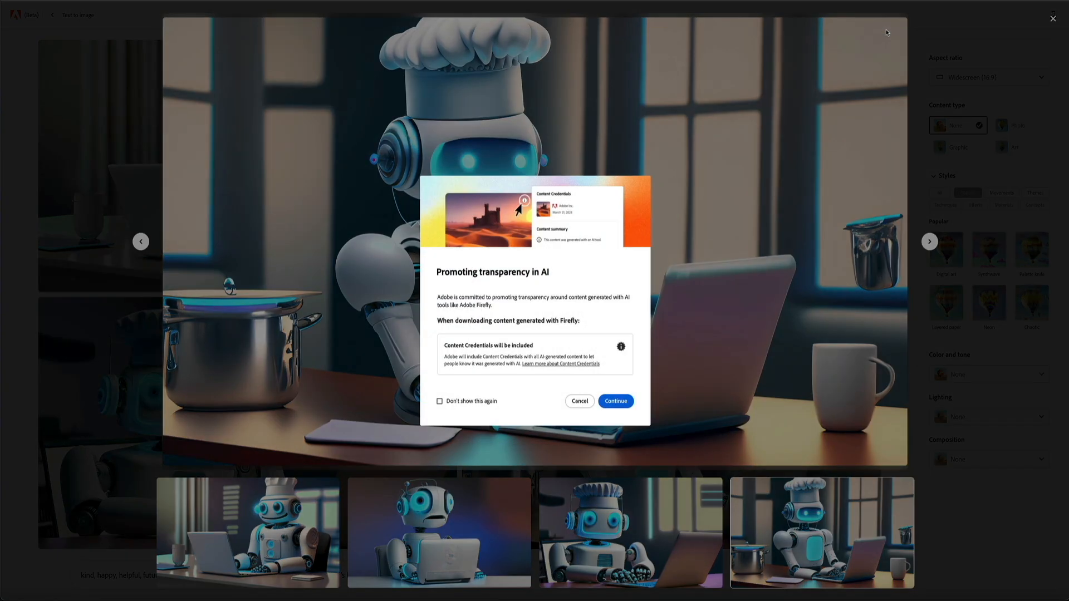
{"action": "left_click", "coordinate": [616, 401]}
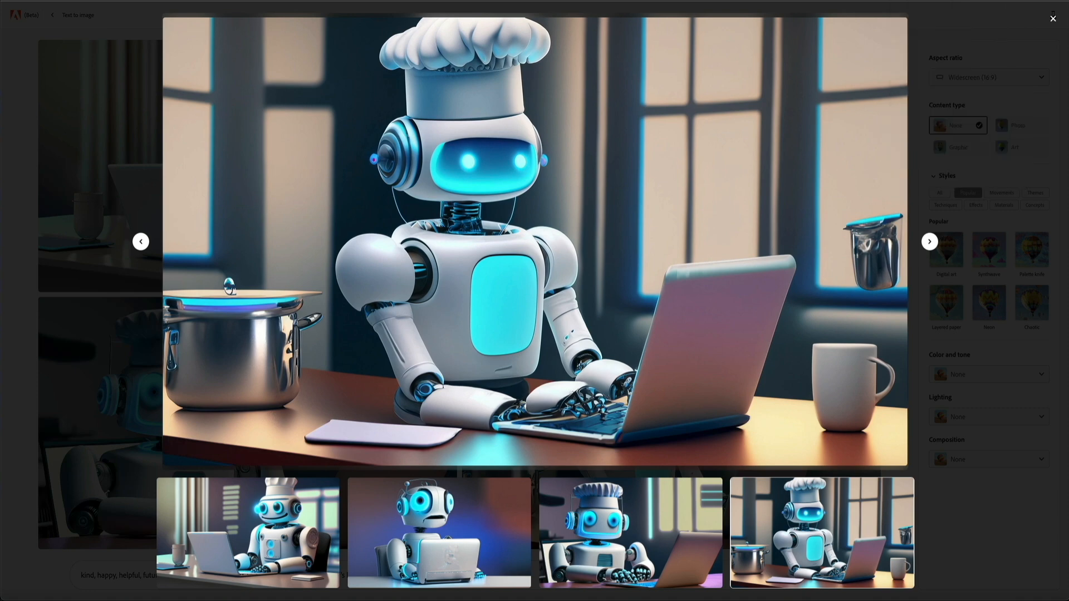
{"action": "left_click", "coordinate": [1053, 19]}
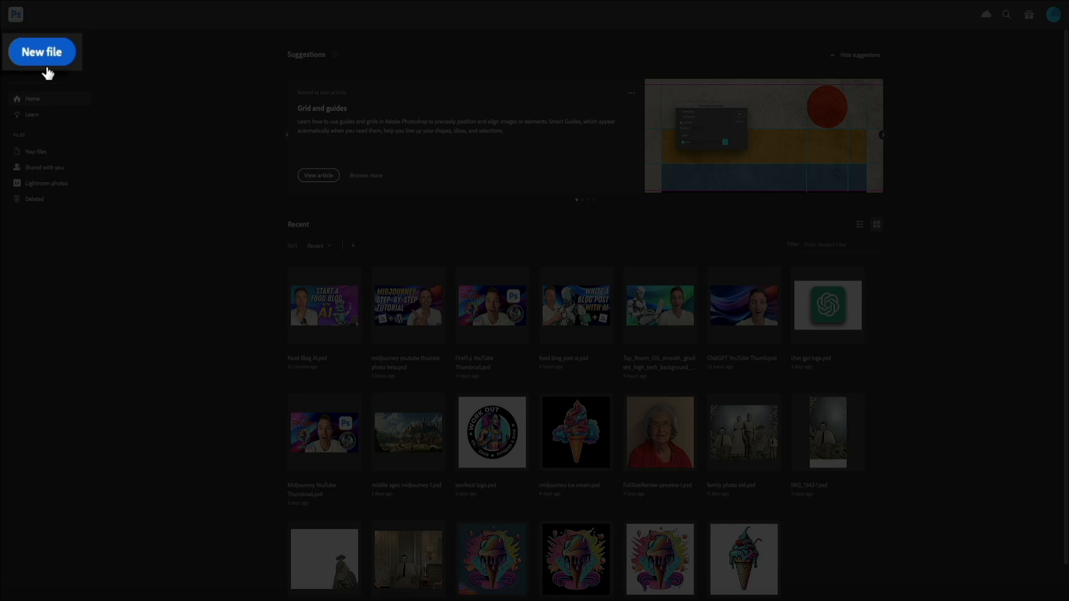
- Create a Photoshop document from the recent custom 1920 x 1080 px preset at 500 ppi with a white background
{"action": "left_click", "coordinate": [26, 53]}
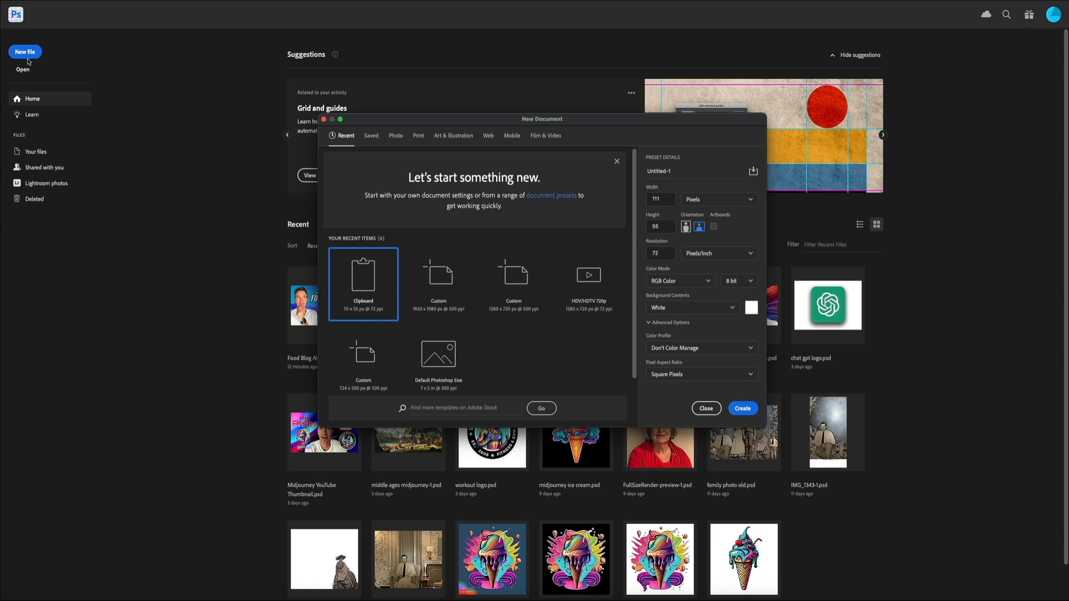
{"action": "left_click", "coordinate": [438, 293]}
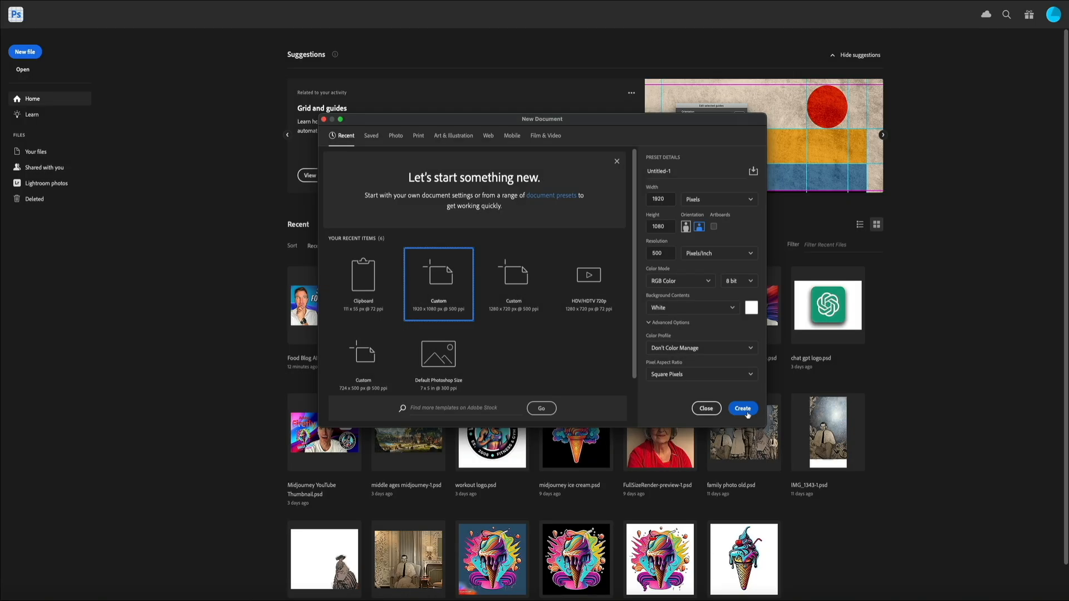
{"action": "left_click", "coordinate": [746, 411]}
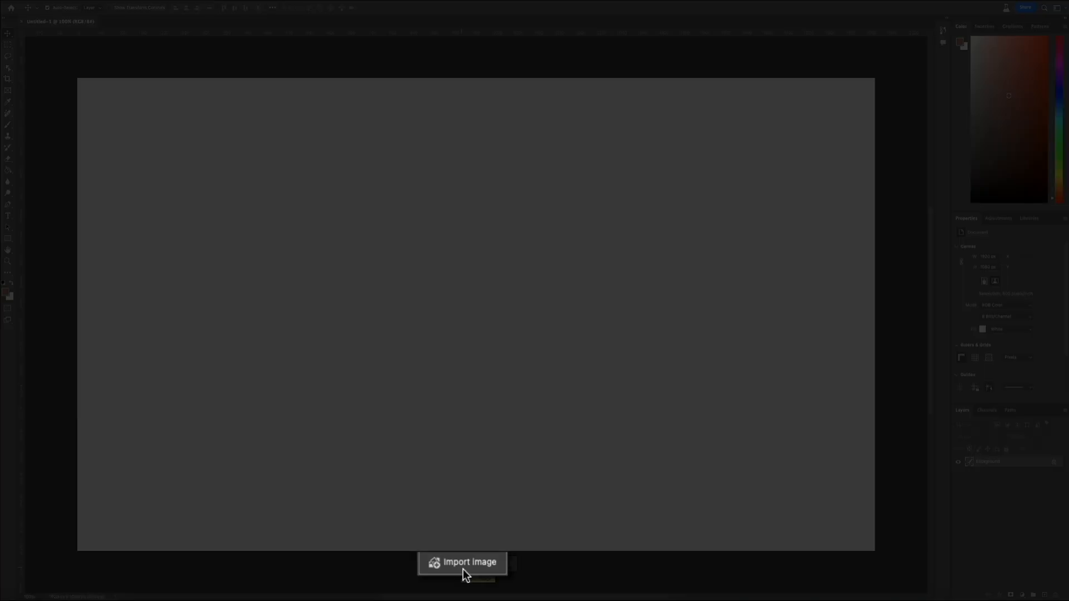
- Import the Firefly blue and purple gradient image ending in 65713 from Downloads into the document
{"action": "left_click", "coordinate": [463, 568]}
{"action": "left_click", "coordinate": [318, 106]}
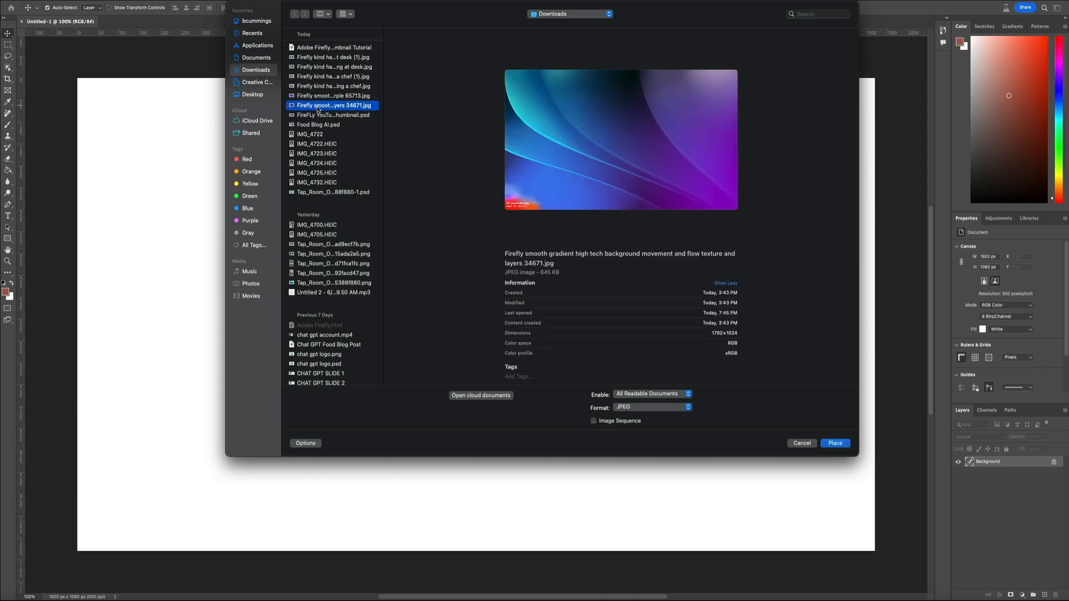
{"action": "left_click", "coordinate": [319, 97]}
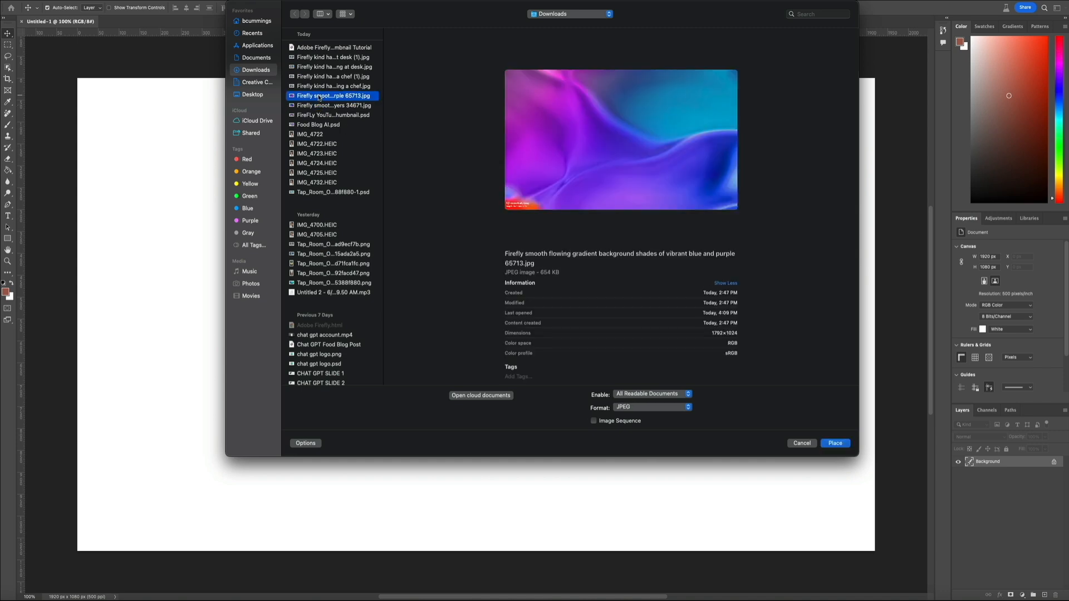
{"action": "left_click", "coordinate": [835, 444]}
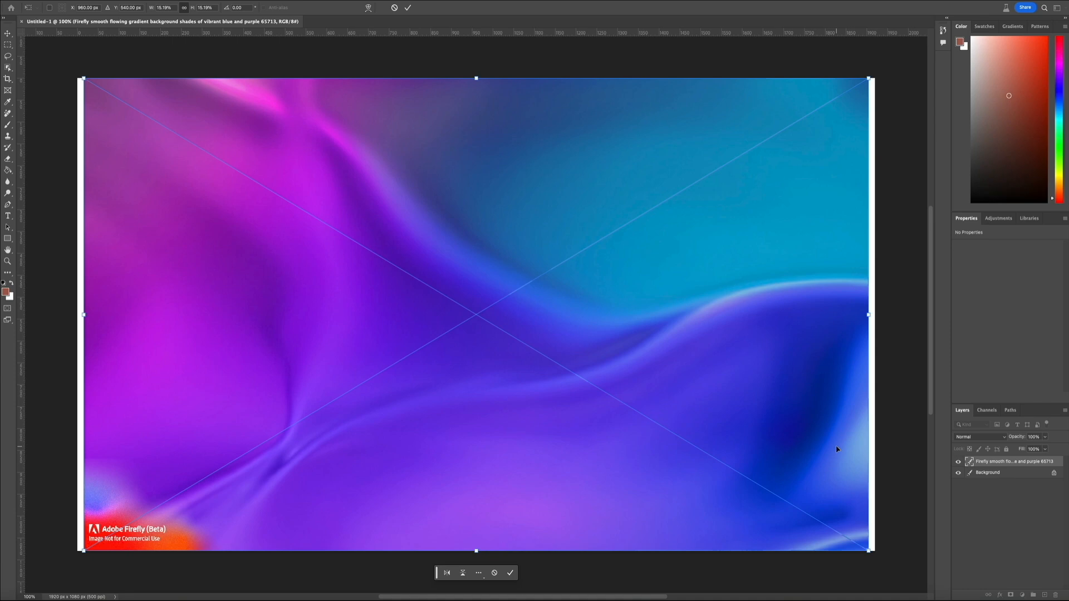
- Scale the placed gradient image to about 15.54%, centre it so it covers the whole canvas, and commit the placement
{"action": "left_click_drag", "start_coordinate": [869, 552], "coordinate": [882, 559]}
{"action": "left_click_drag", "start_coordinate": [855, 525], "coordinate": [850, 521]}
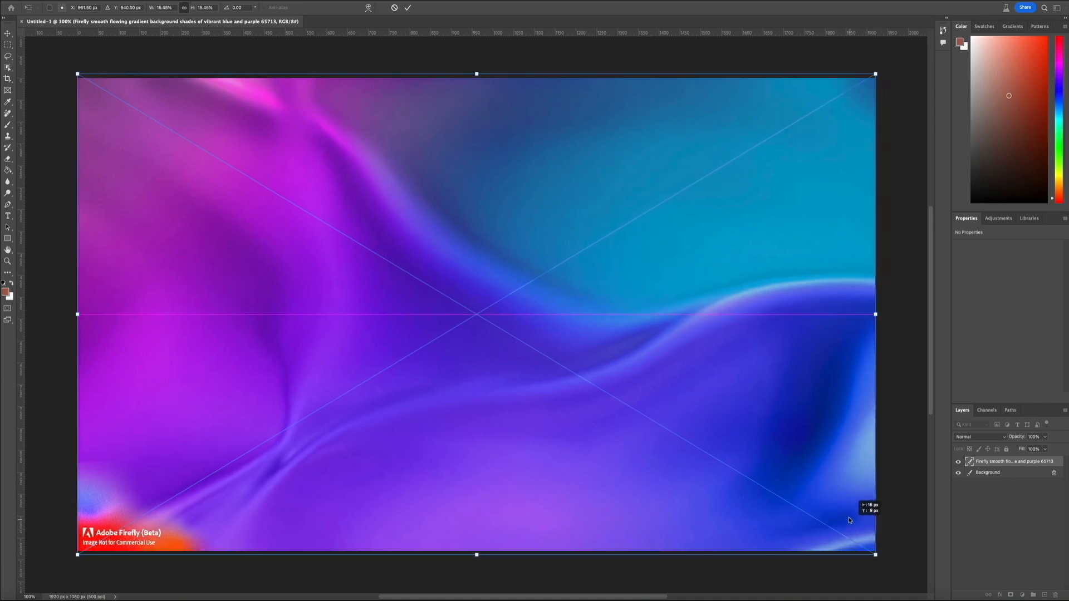
{"action": "left_click_drag", "start_coordinate": [876, 555], "coordinate": [880, 558]}
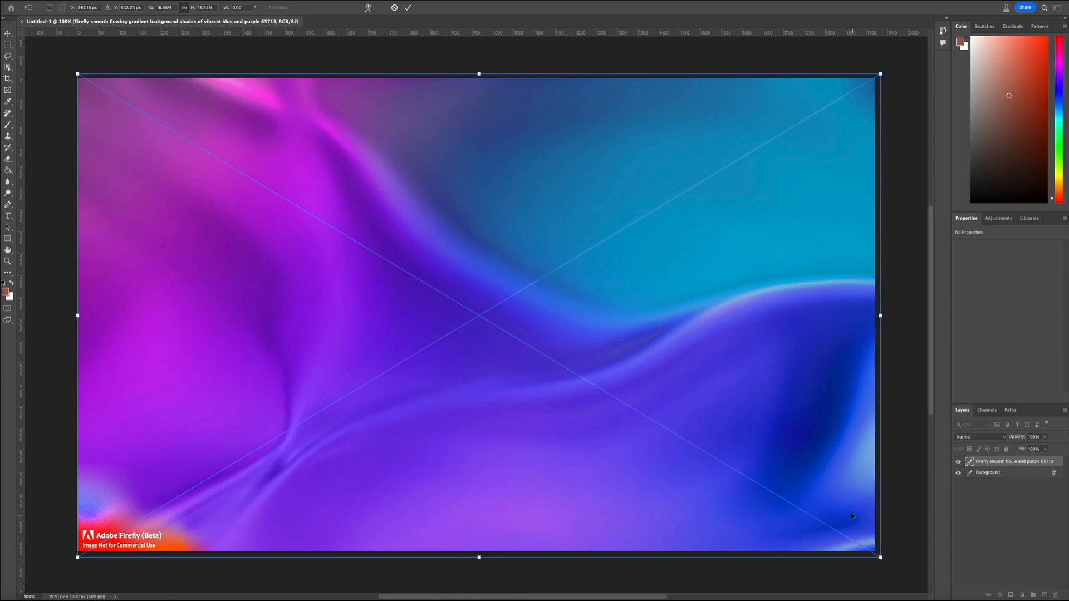
{"action": "left_click_drag", "start_coordinate": [852, 516], "coordinate": [848, 514]}
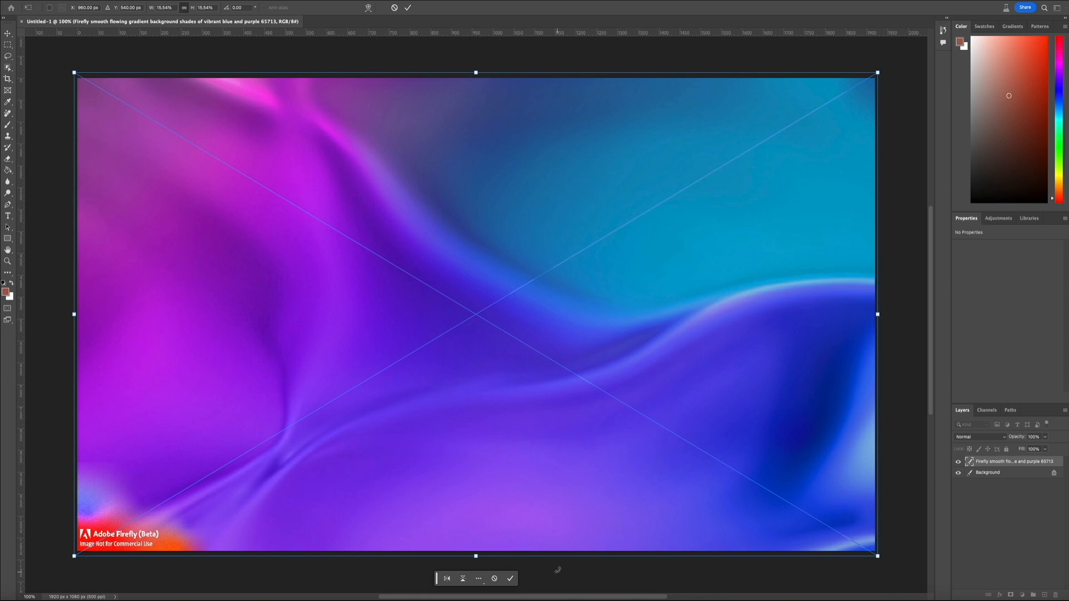
{"action": "left_click", "coordinate": [510, 578]}
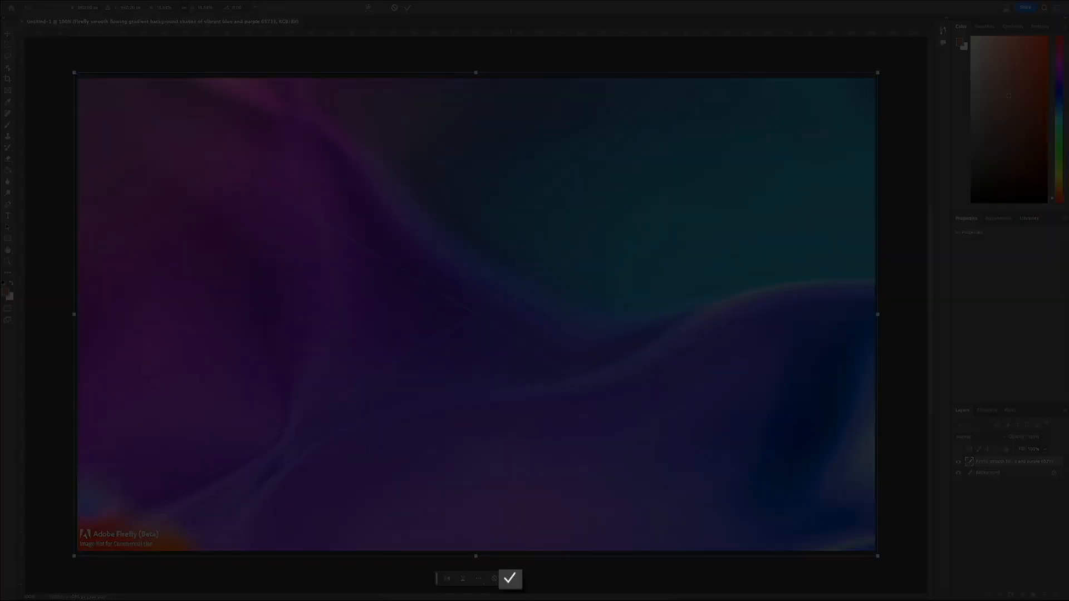
{"action": "left_click", "coordinate": [510, 579]}
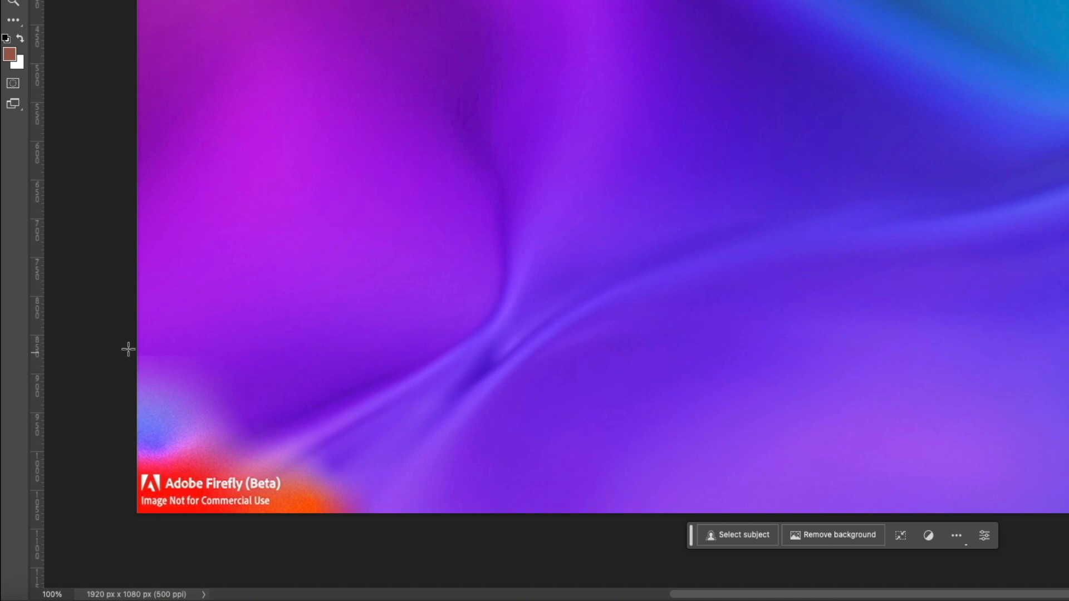
- Select the corner area around the Adobe Firefly watermark and run Generative Fill on it with a blank prompt
{"action": "left_click_drag", "start_coordinate": [128, 347], "coordinate": [401, 527]}
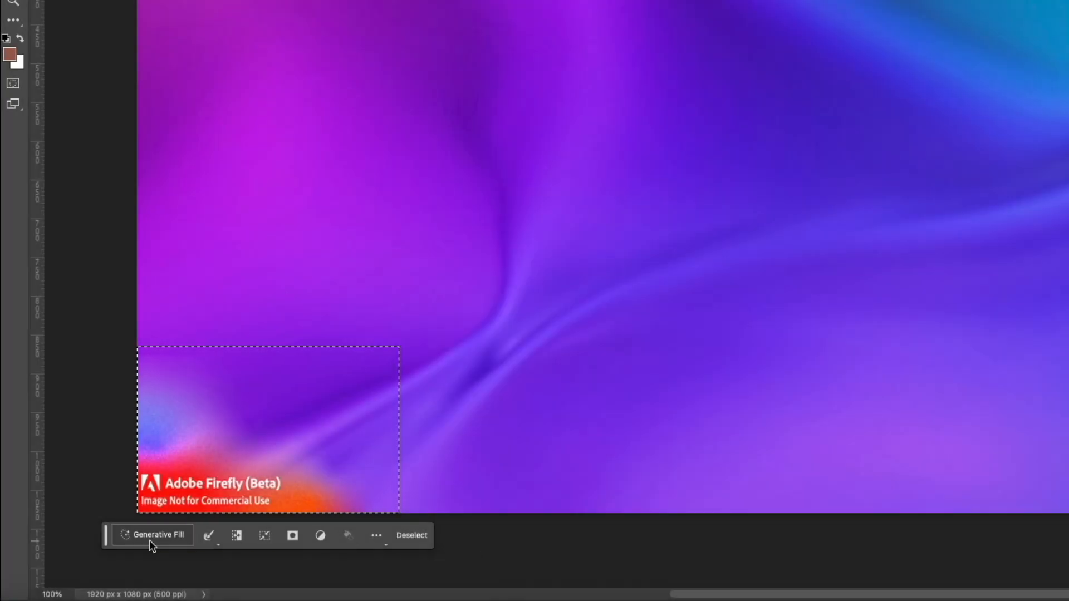
{"action": "left_click", "coordinate": [149, 540]}
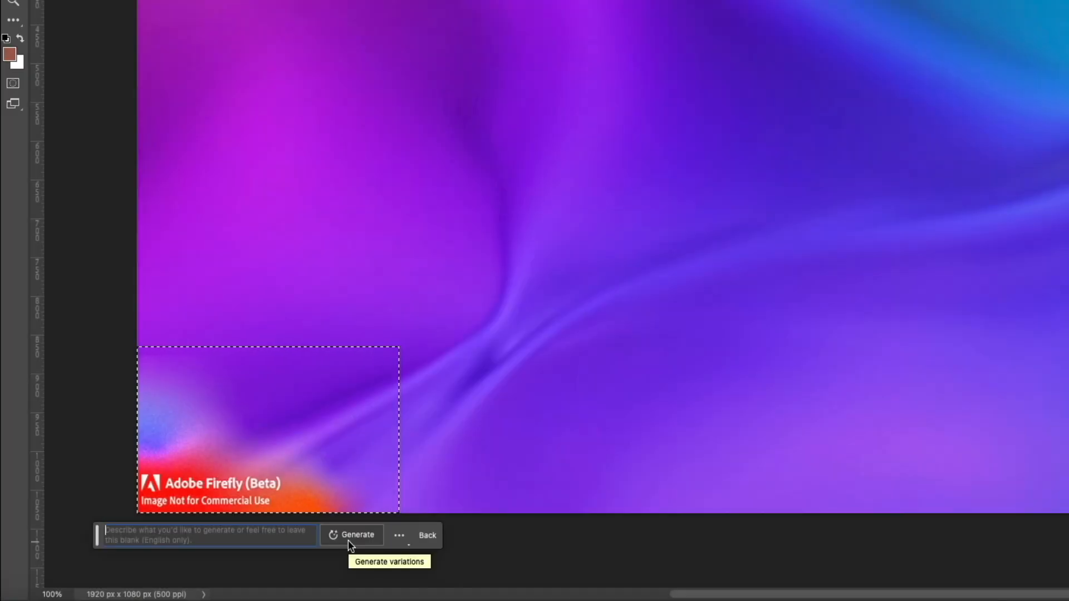
{"action": "left_click", "coordinate": [349, 540]}
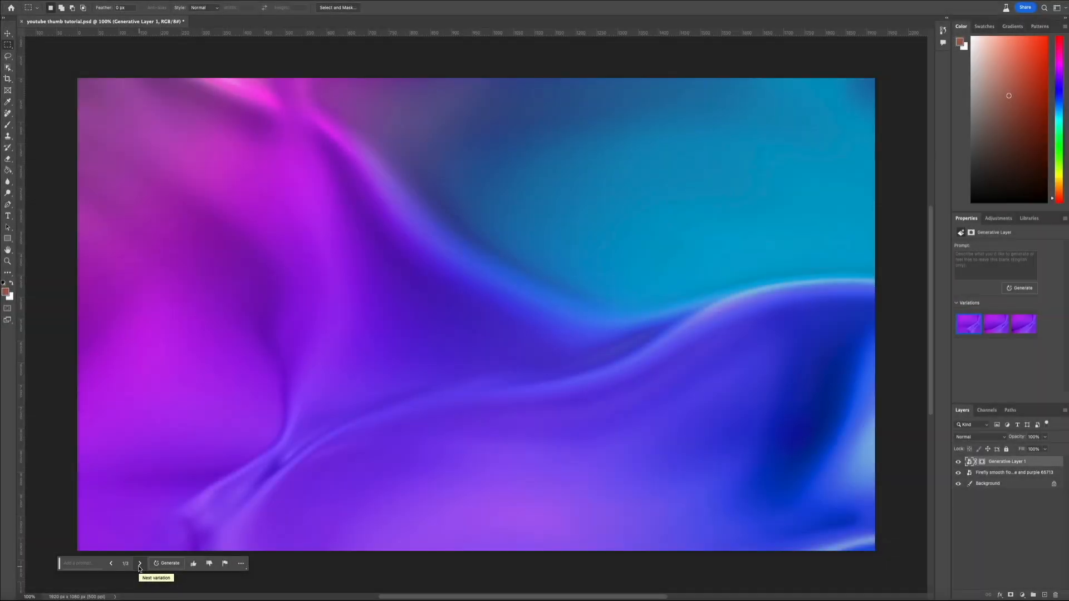
- Compare the generated variations of the watermark fill and keep the third one
{"action": "left_click", "coordinate": [139, 564]}
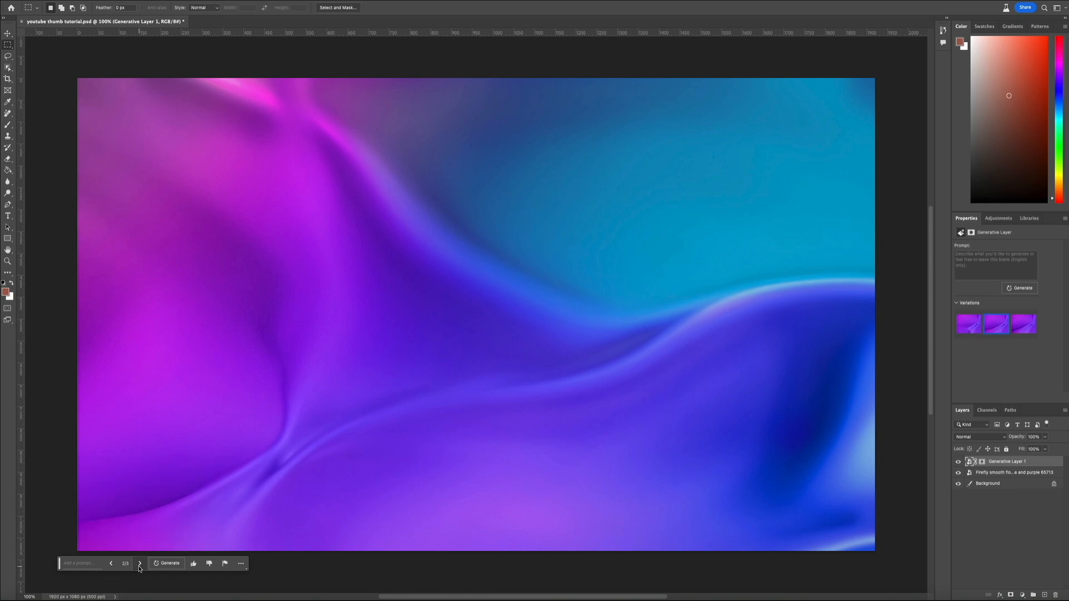
{"action": "left_click", "coordinate": [139, 564]}
{"action": "left_click", "coordinate": [139, 564]}
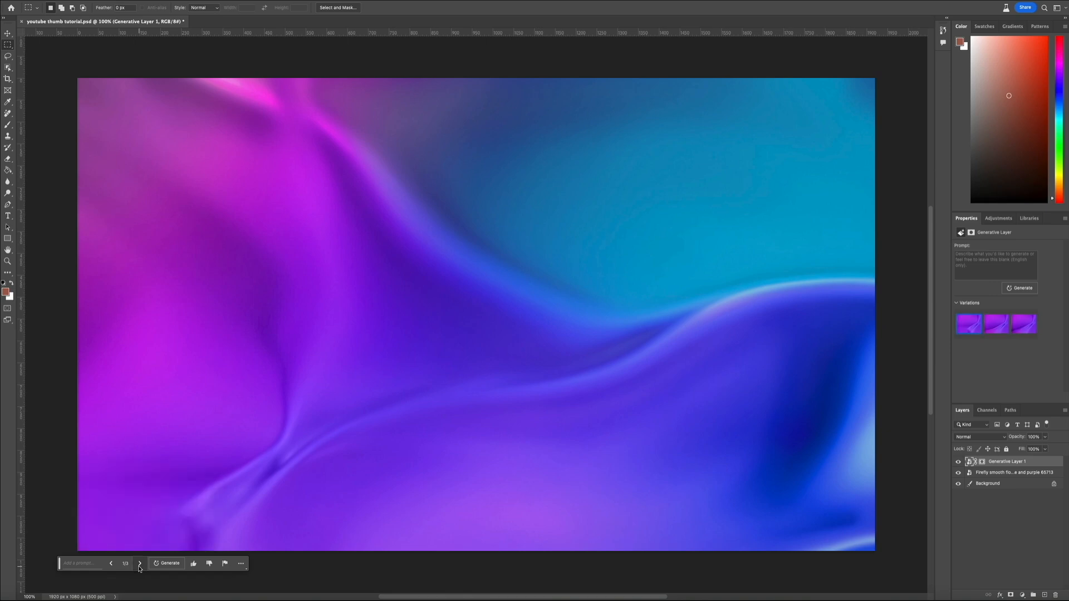
{"action": "left_click", "coordinate": [139, 564]}
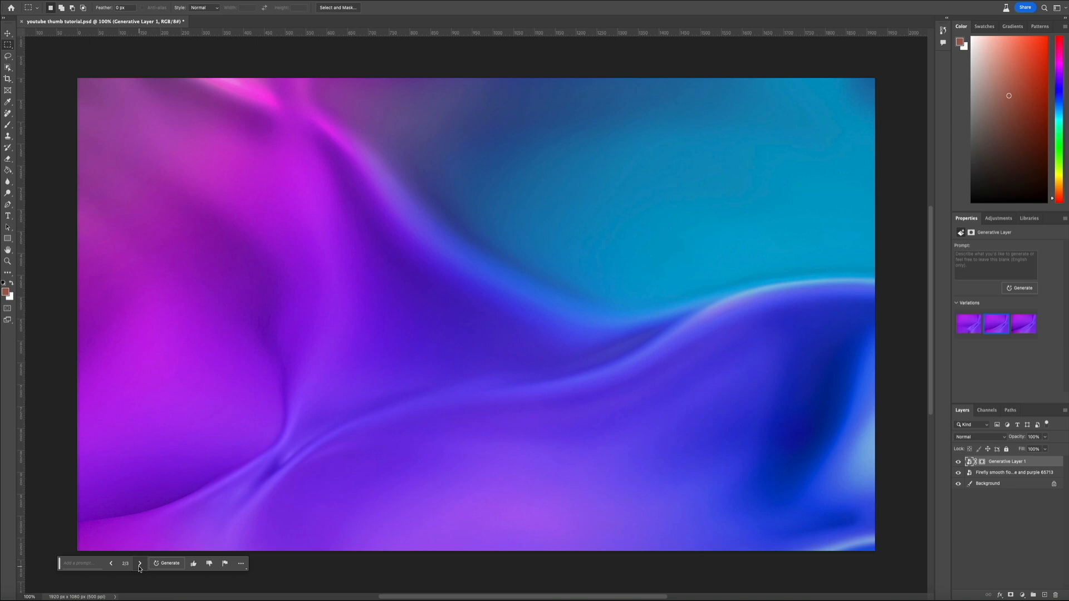
{"action": "left_click", "coordinate": [139, 564]}
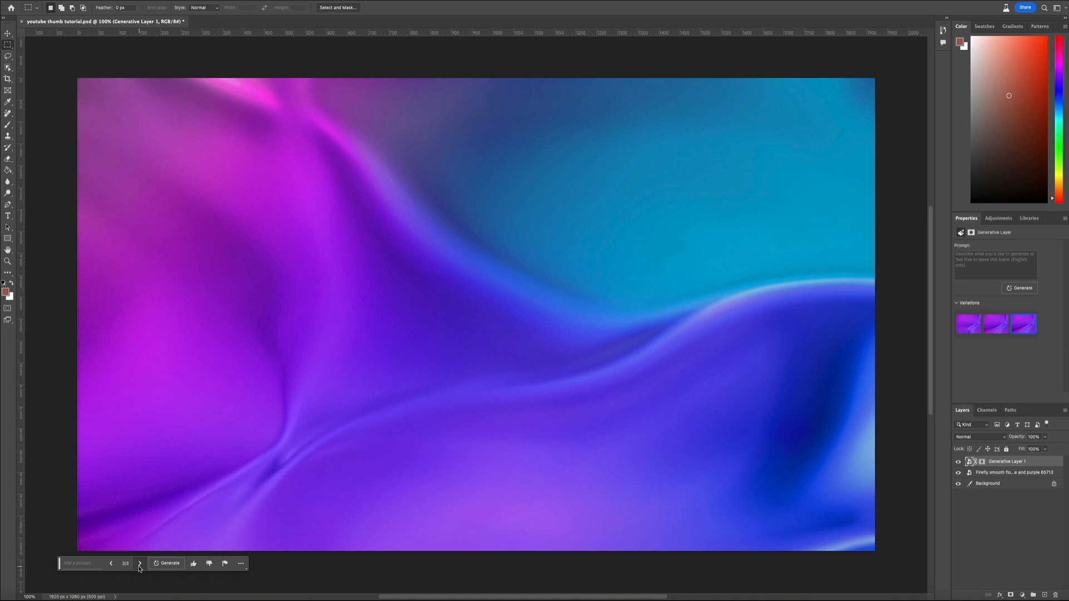
- Place the IMG_4722 portrait photo from the Downloads folder in Finder onto the canvas and remove its background
{"action": "left_click", "coordinate": [414, 598]}
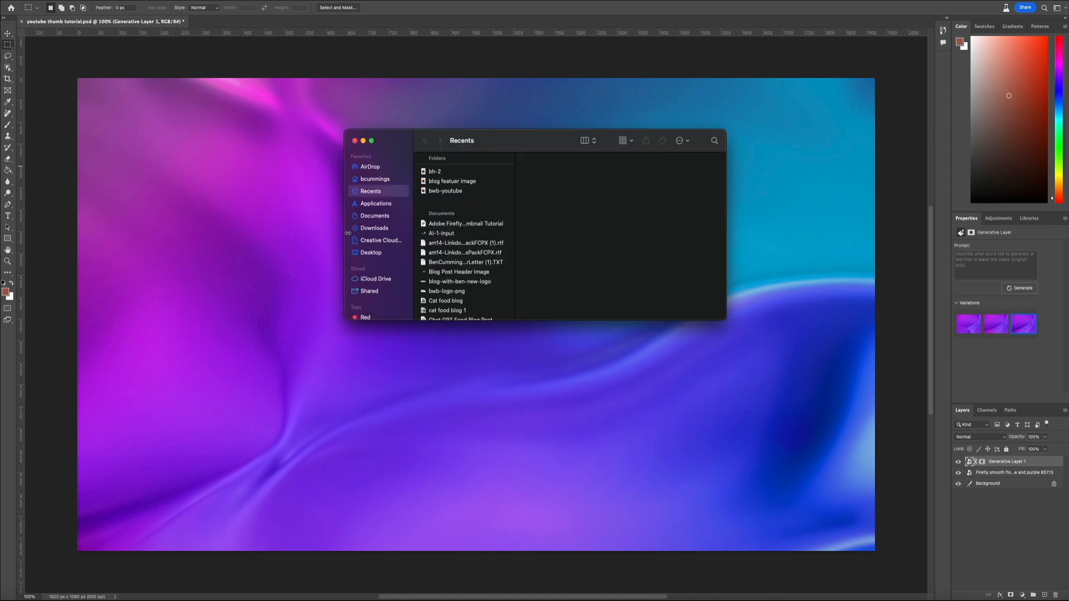
{"action": "left_click", "coordinate": [384, 229]}
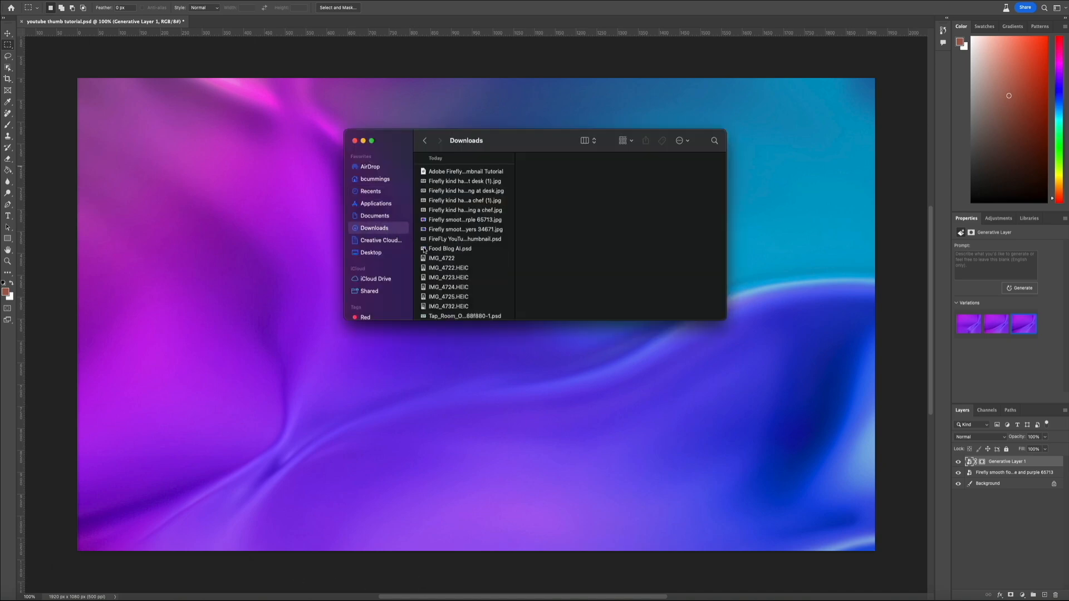
{"action": "left_click", "coordinate": [446, 260]}
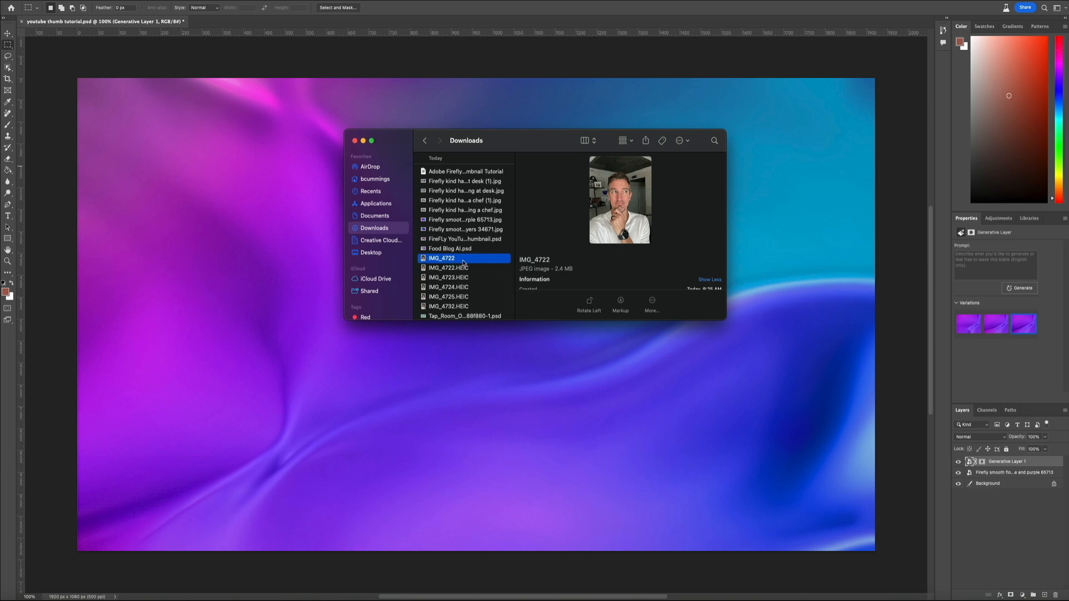
{"action": "left_click_drag", "start_coordinate": [479, 263], "coordinate": [320, 280]}
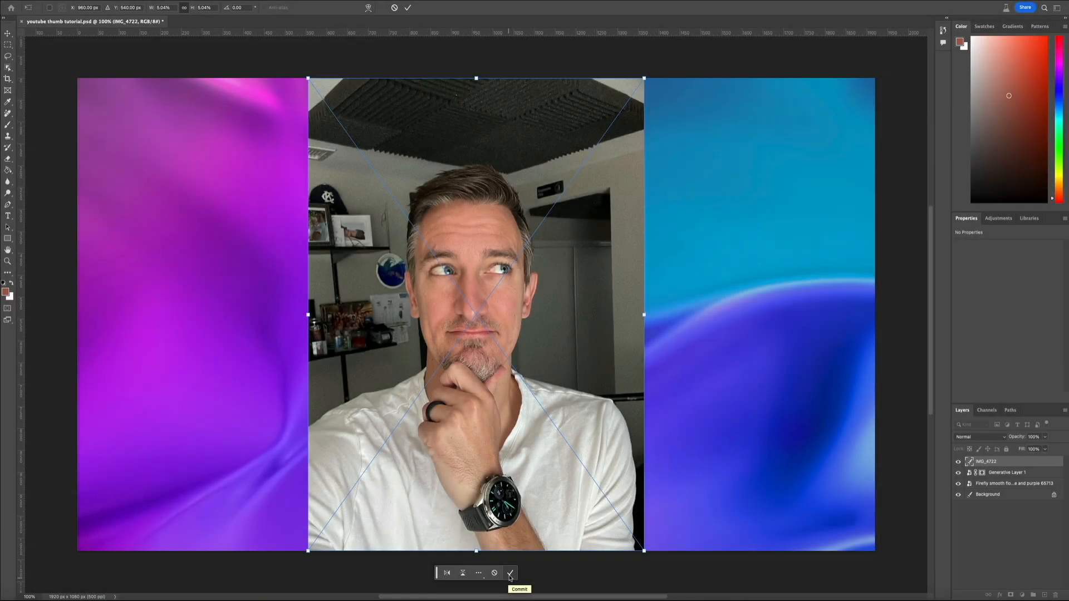
{"action": "left_click", "coordinate": [509, 573]}
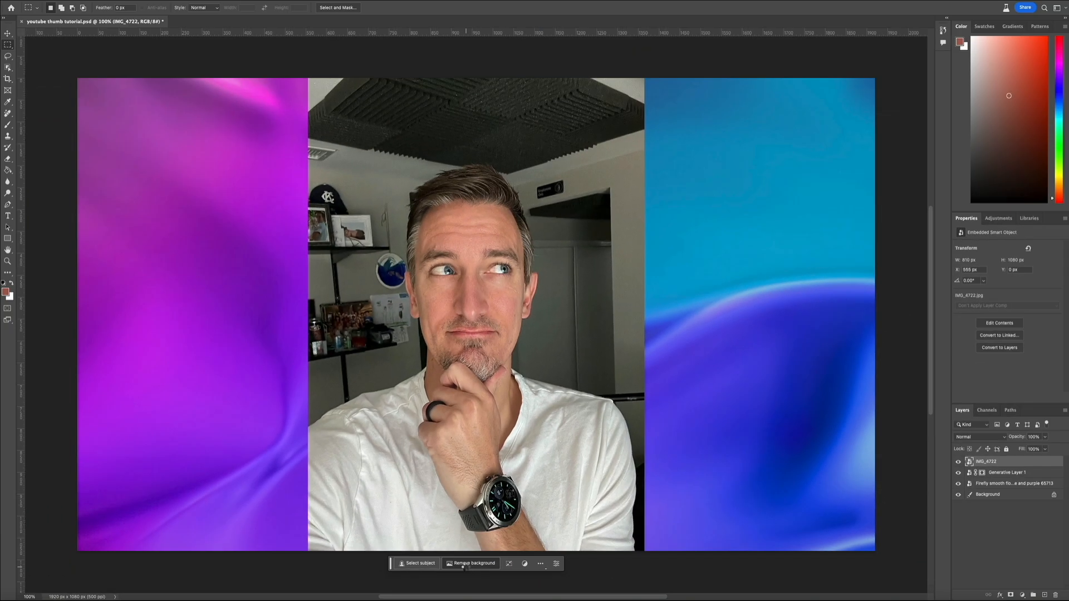
{"action": "left_click", "coordinate": [464, 564]}
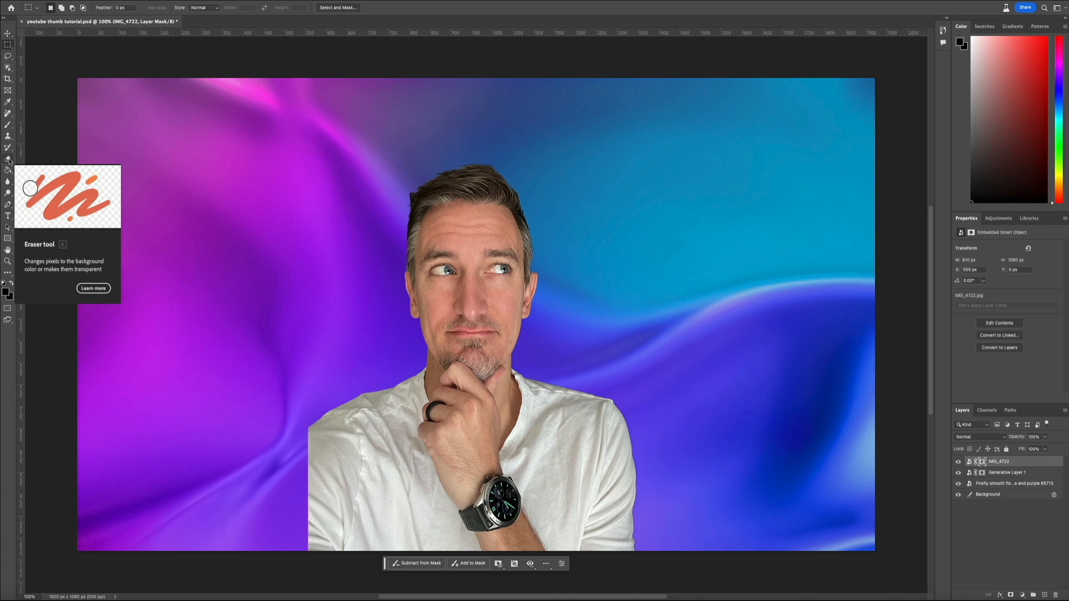
- Clean up the edges around the man's hair on the IMG_4722 layer mask using the Eraser tool with a small brush
{"action": "left_click", "coordinate": [8, 160]}
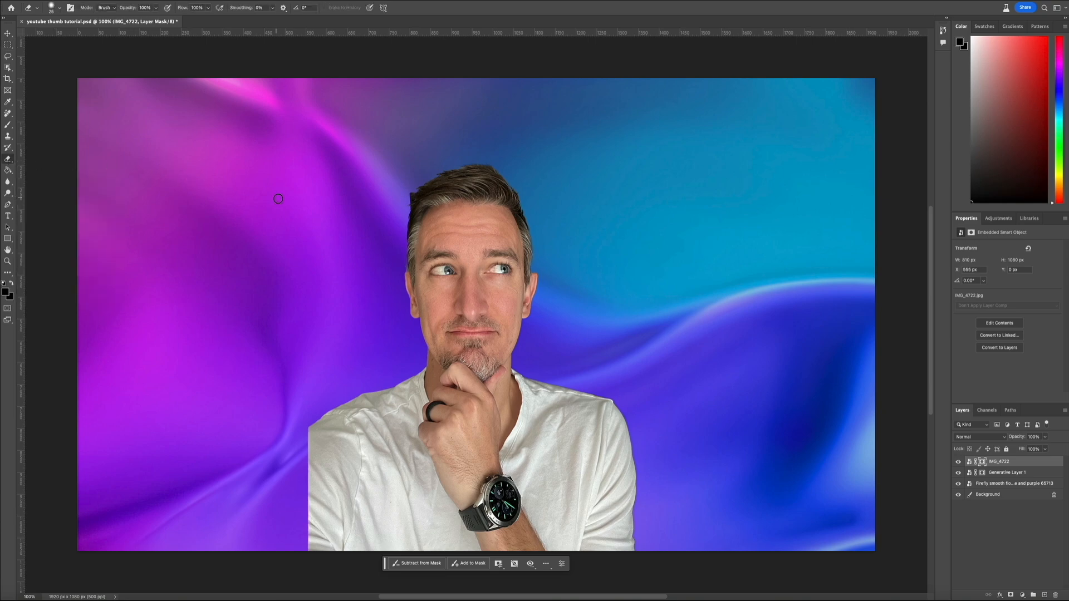
{"action": "key", "text": "ctrl+plus"}
{"action": "key", "text": "ctrl+plus"}
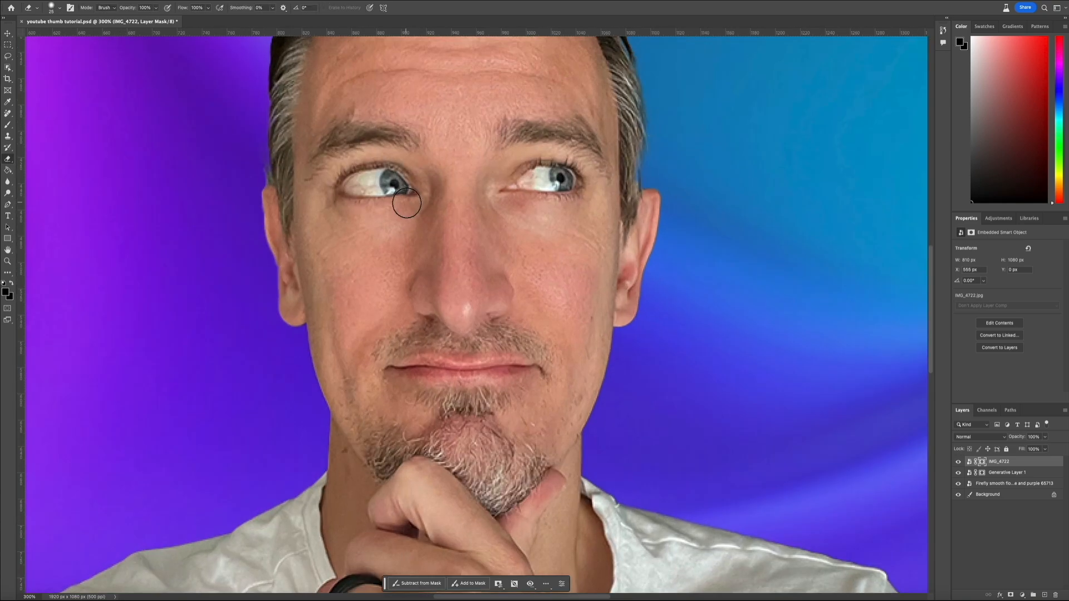
{"action": "scroll", "coordinate": [406, 202], "scroll_direction": "up", "scroll_amount": 5}
{"action": "scroll", "coordinate": [406, 201], "scroll_direction": "left", "scroll_amount": 3}
{"action": "right_click", "coordinate": [406, 201]}
{"action": "left_click_drag", "start_coordinate": [414, 208], "coordinate": [411, 209]}
{"action": "mouse_move", "coordinate": [398, 155]}
{"action": "left_mouse_down"}
{"action": "mouse_move", "coordinate": [434, 197]}
{"action": "mouse_move", "coordinate": [415, 164]}
{"action": "left_mouse_up"}
{"action": "right_click", "coordinate": [410, 177]}
{"action": "scroll", "coordinate": [381, 334], "scroll_direction": "down", "scroll_amount": 3}
{"action": "left_click_drag", "start_coordinate": [390, 348], "coordinate": [394, 332]}
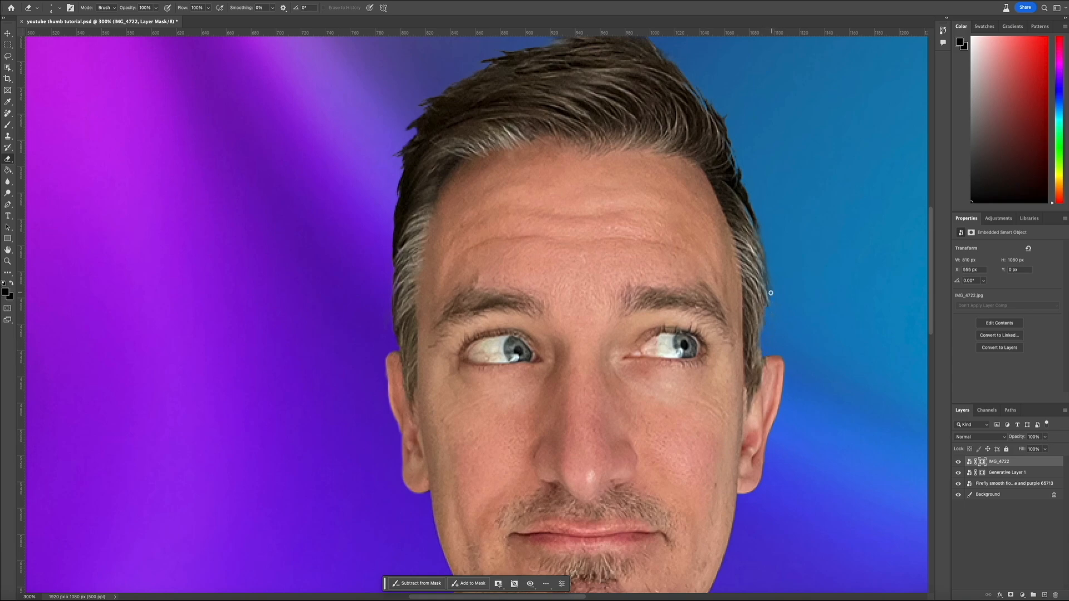
{"action": "scroll", "coordinate": [771, 331], "scroll_direction": "down", "scroll_amount": 10}
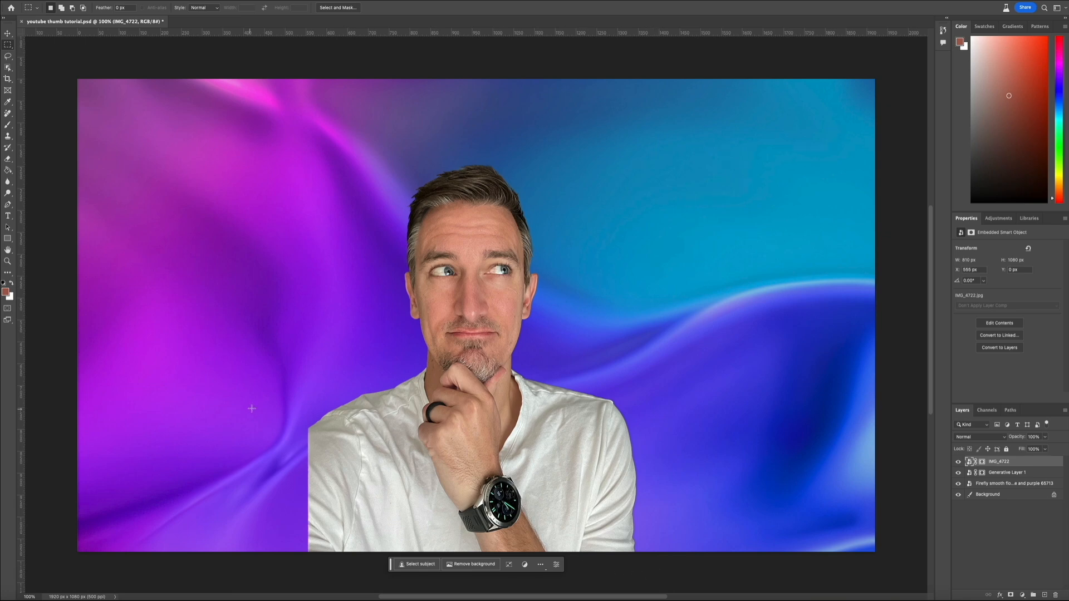
- Extend the man's cut-off shoulder and sleeve using Generative Fill with a blank prompt, and choose the third variation
{"action": "left_click_drag", "start_coordinate": [251, 408], "coordinate": [361, 555]}
{"action": "left_click_drag", "start_coordinate": [294, 512], "coordinate": [270, 515]}
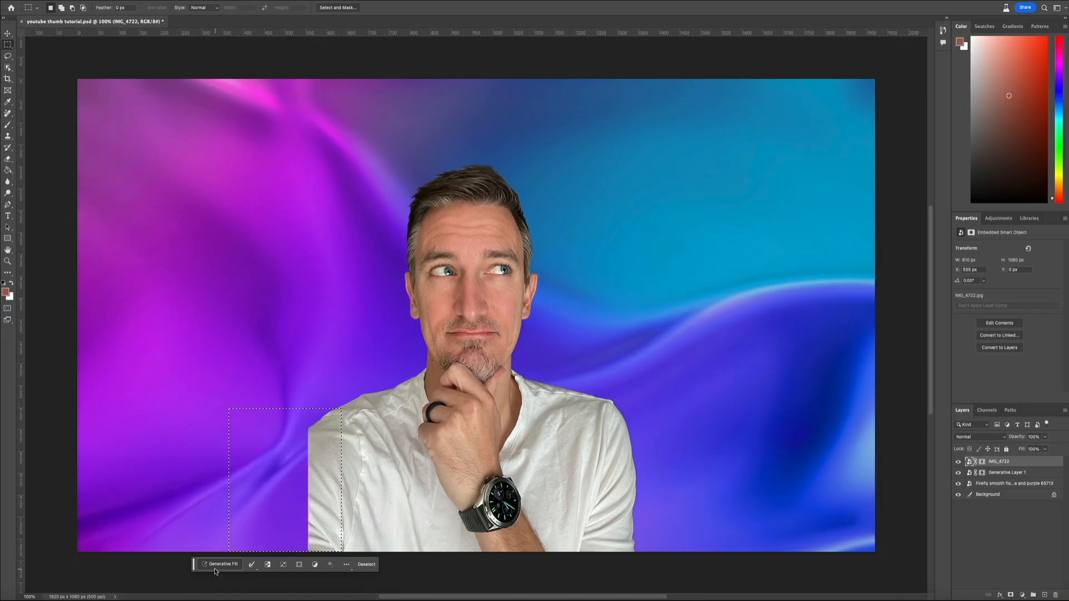
{"action": "left_click", "coordinate": [210, 565]}
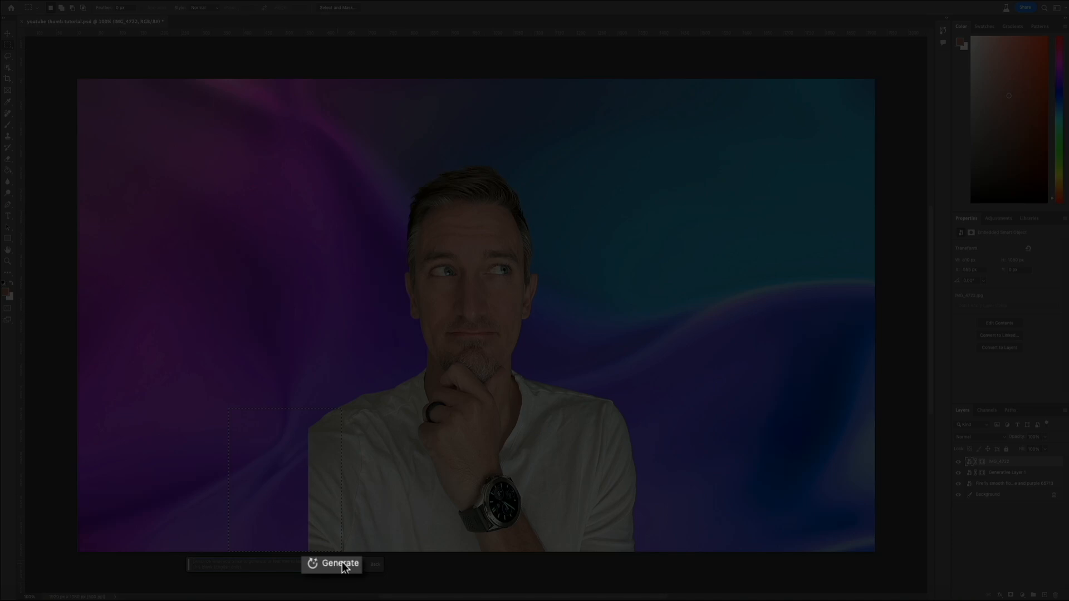
{"action": "left_click", "coordinate": [341, 564]}
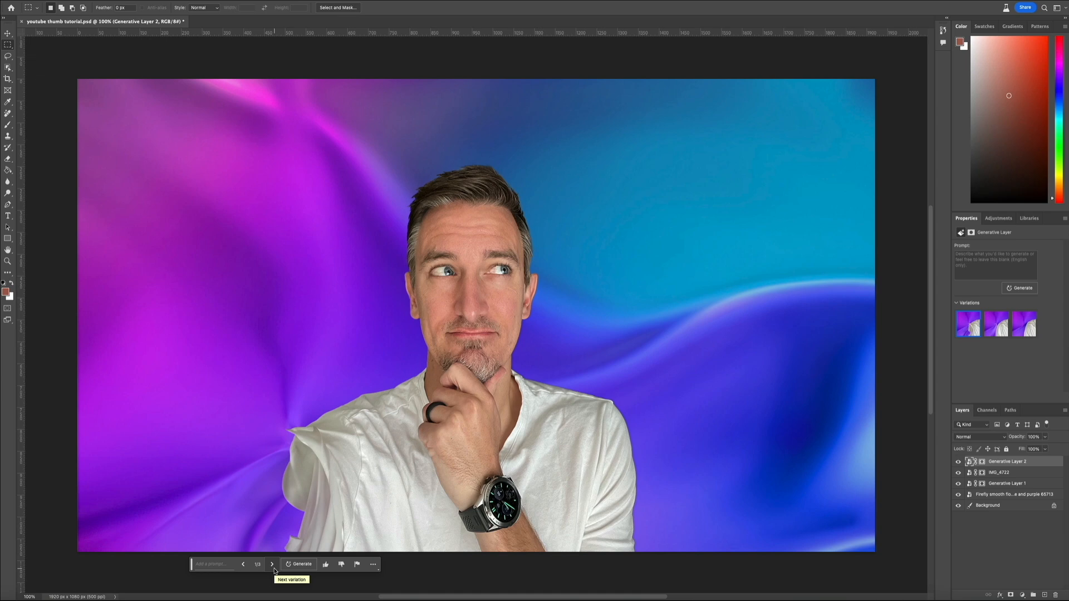
{"action": "left_click", "coordinate": [273, 568]}
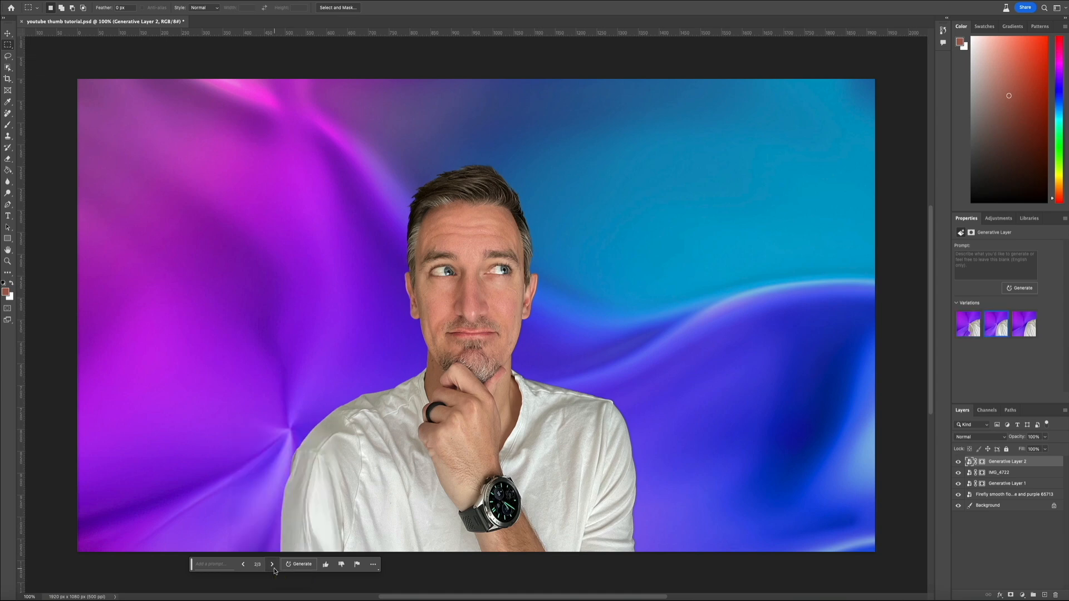
{"action": "left_click", "coordinate": [272, 566]}
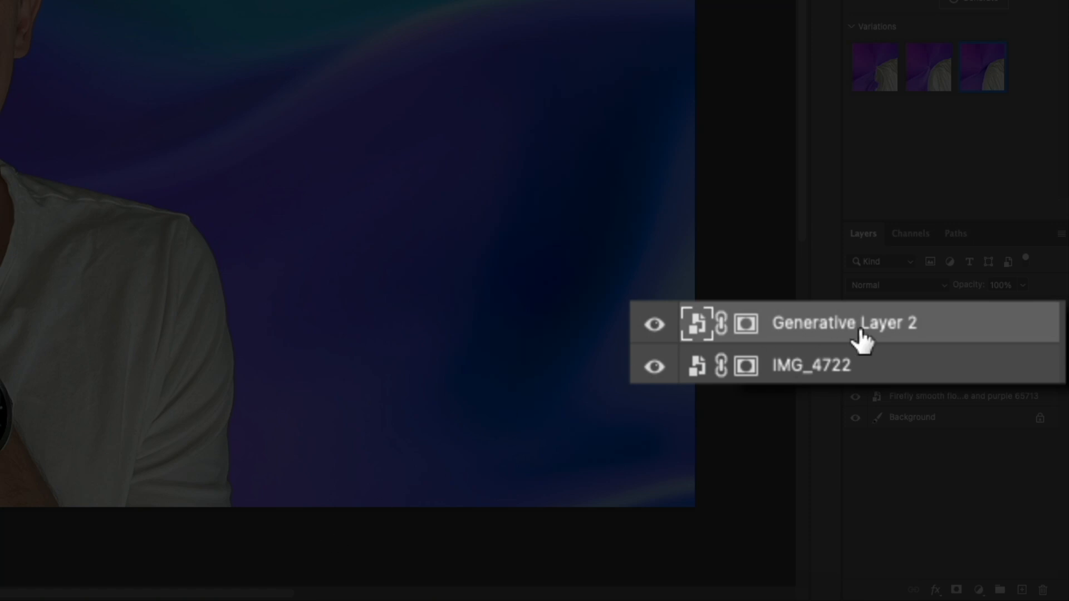
- Merge the Generative Layer 2 and IMG_4722 layers into a single layer
{"action": "left_click", "coordinate": [918, 372], "text": "shift"}
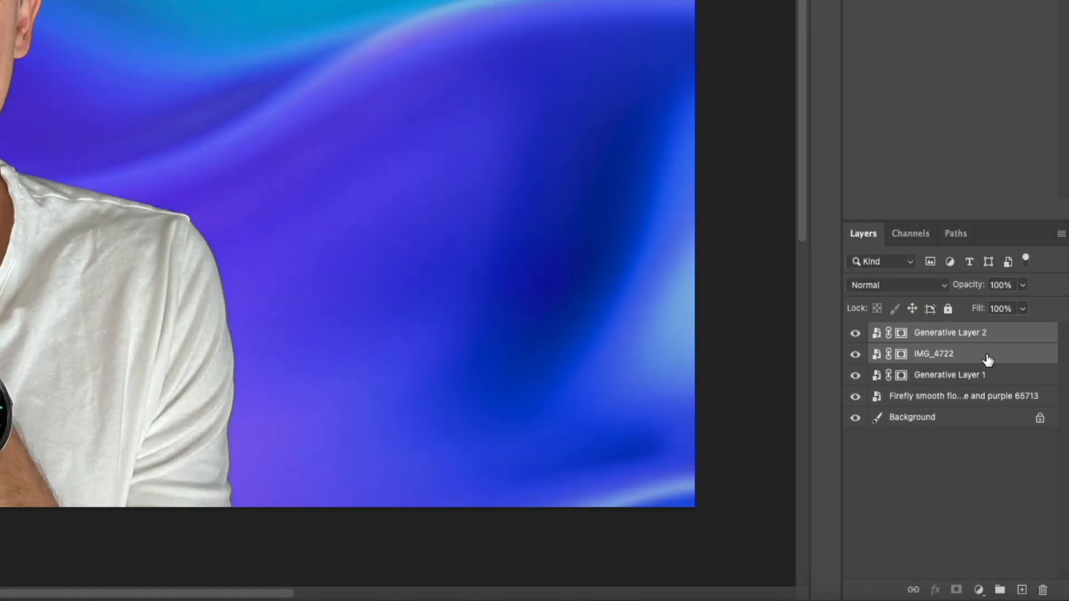
{"action": "key", "text": "super+e"}
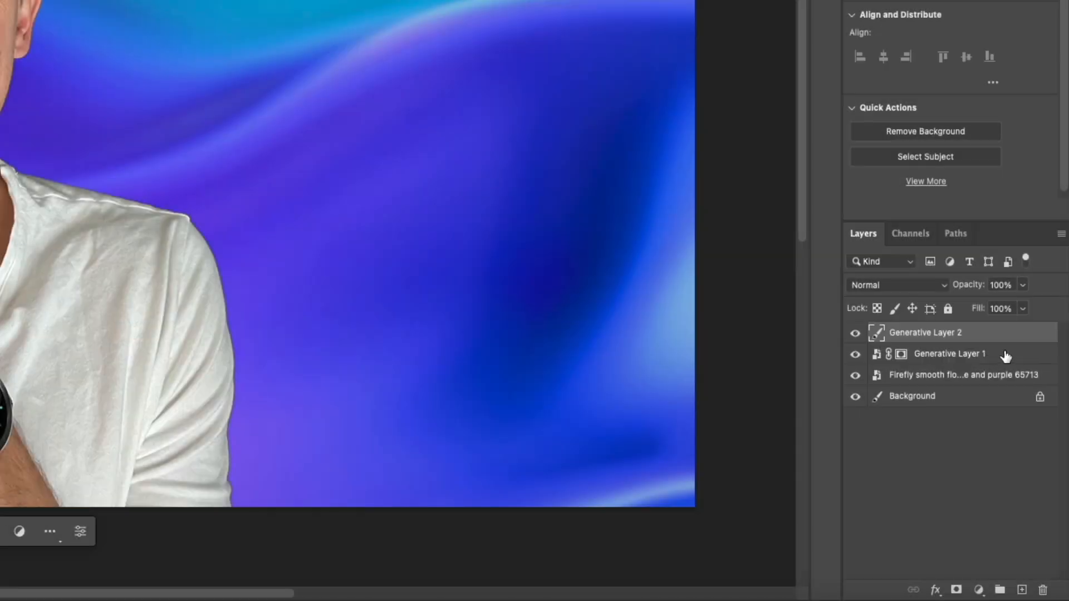
- Merge Generative Layer 1 and the Firefly smooth gradient layer into a single background layer
{"action": "left_click", "coordinate": [1006, 357]}
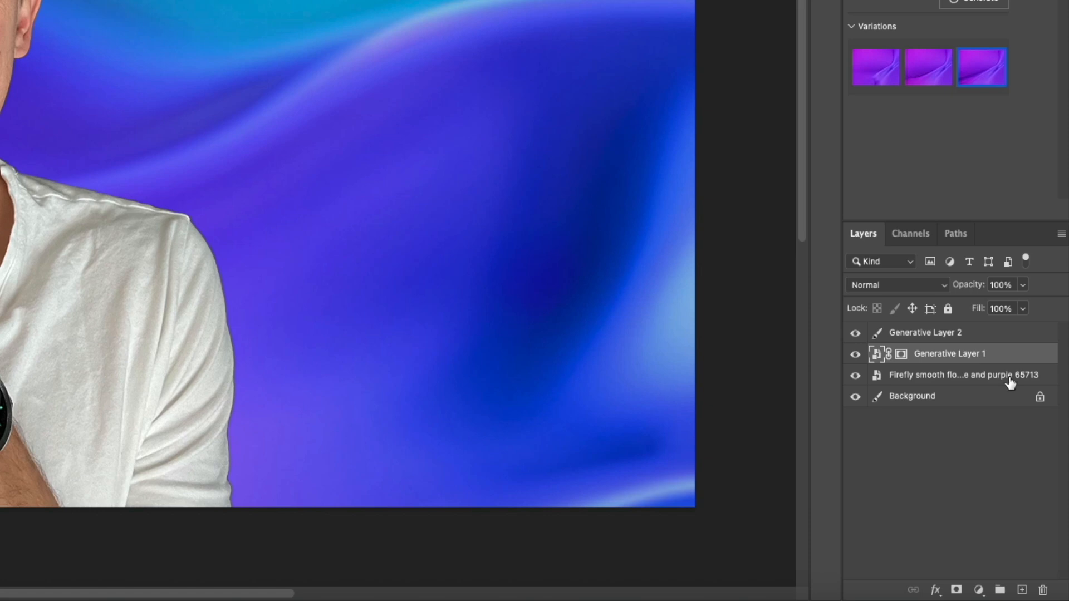
{"action": "left_click", "coordinate": [1011, 381], "text": "shift"}
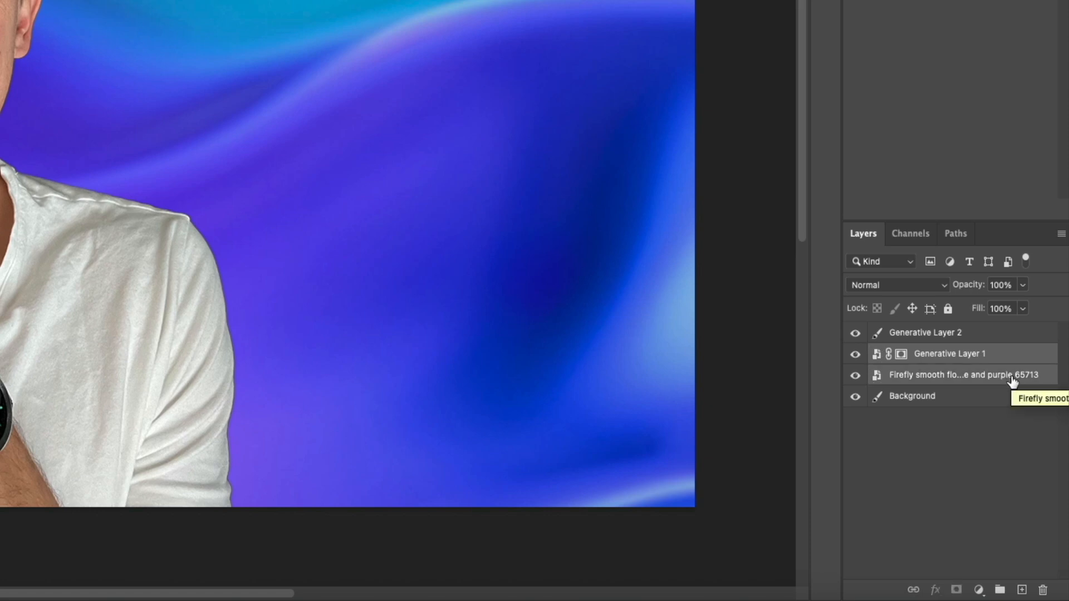
{"action": "key", "text": "super+e"}
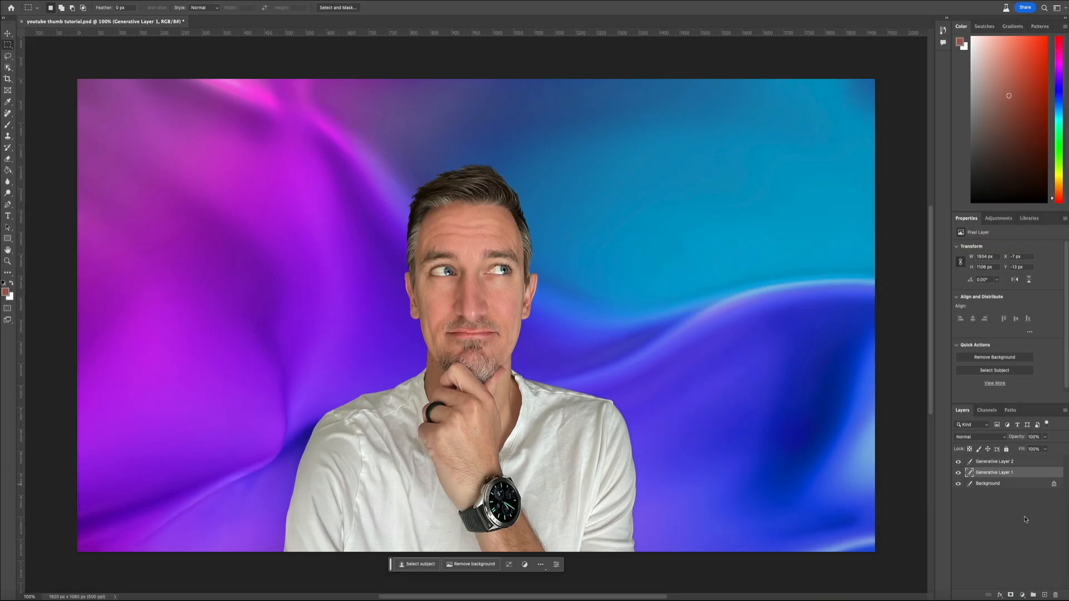
- Remove the leftover background around the man on Generative Layer 2, hiding Generative Layer 1 only during the removal
{"action": "left_click", "coordinate": [959, 473]}
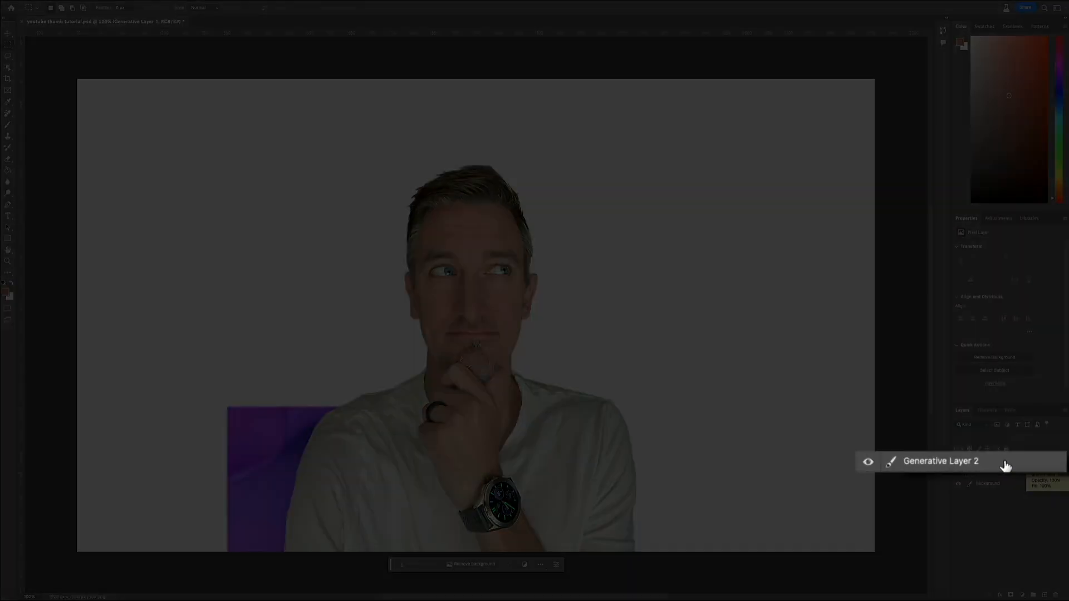
{"action": "left_click", "coordinate": [1006, 466]}
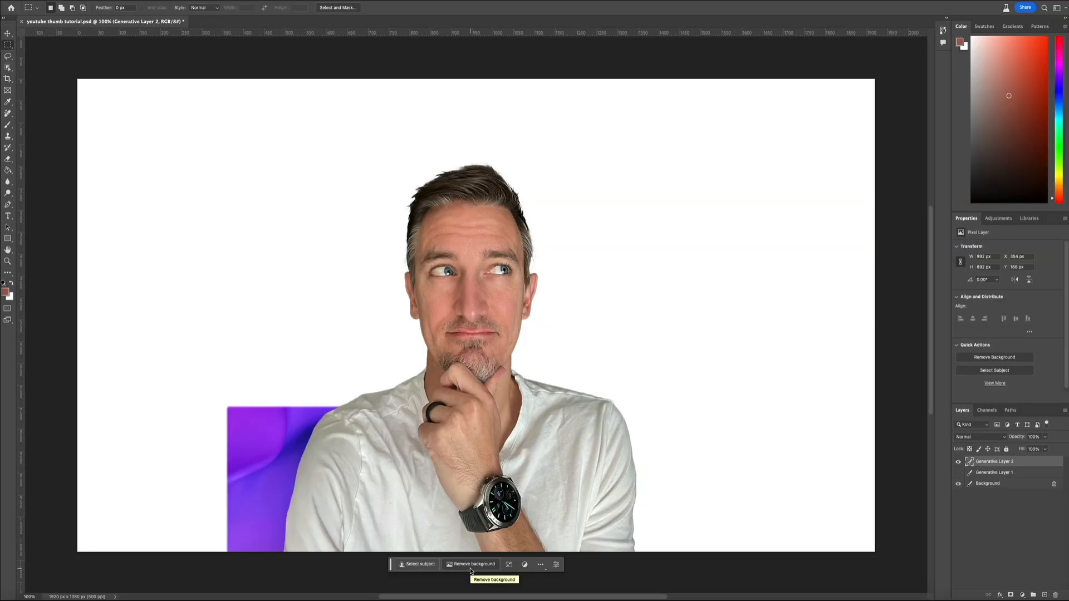
{"action": "left_click", "coordinate": [470, 571]}
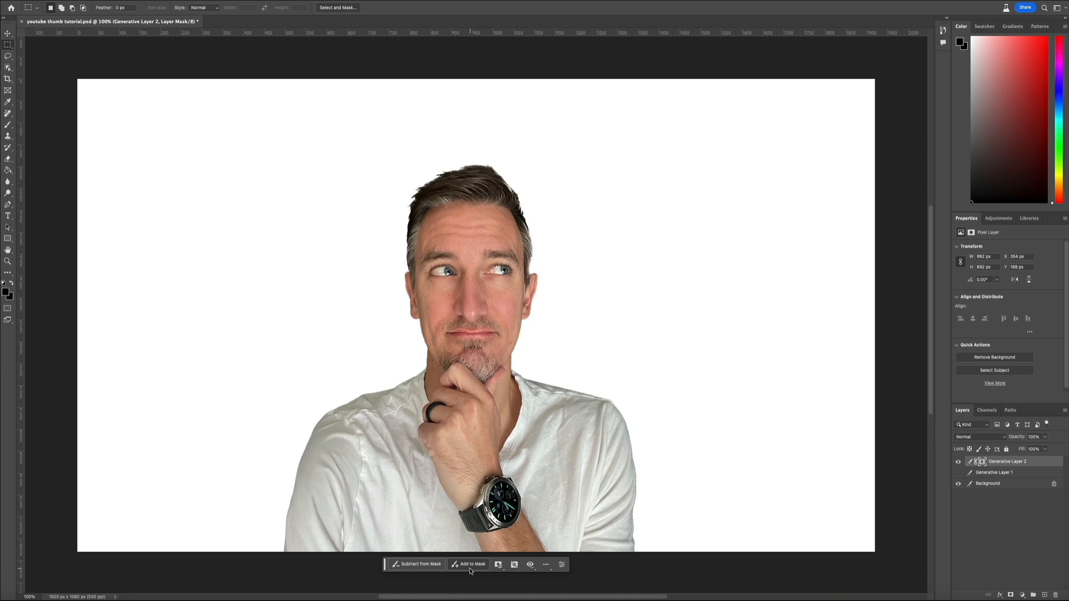
{"action": "left_click", "coordinate": [959, 473]}
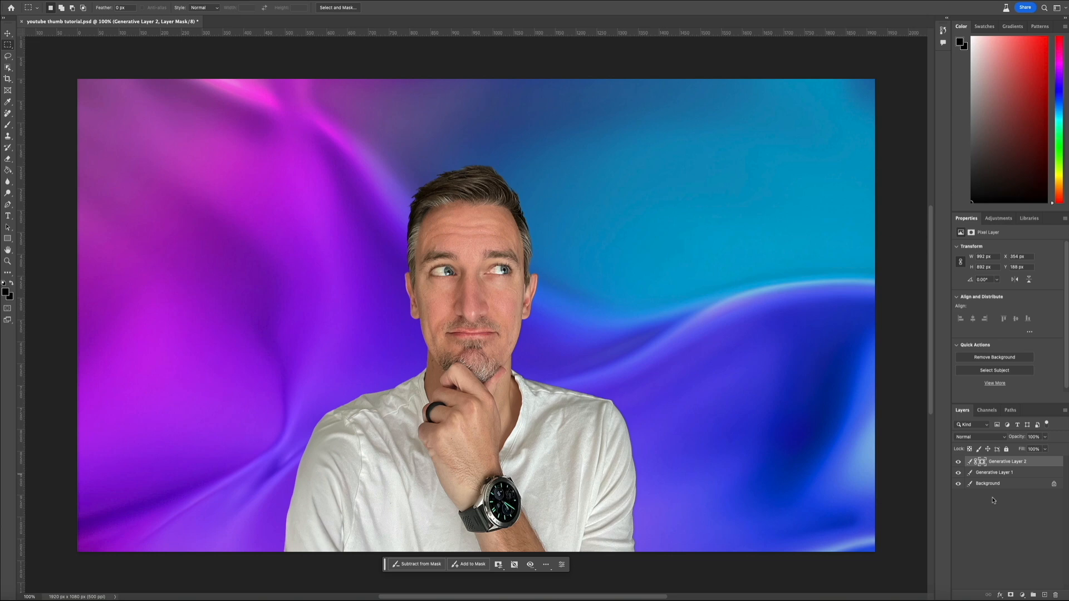
- Scale the man's image on Generative Layer 2 up to about 119% and move it to the left side of the canvas
{"action": "left_click", "coordinate": [971, 462]}
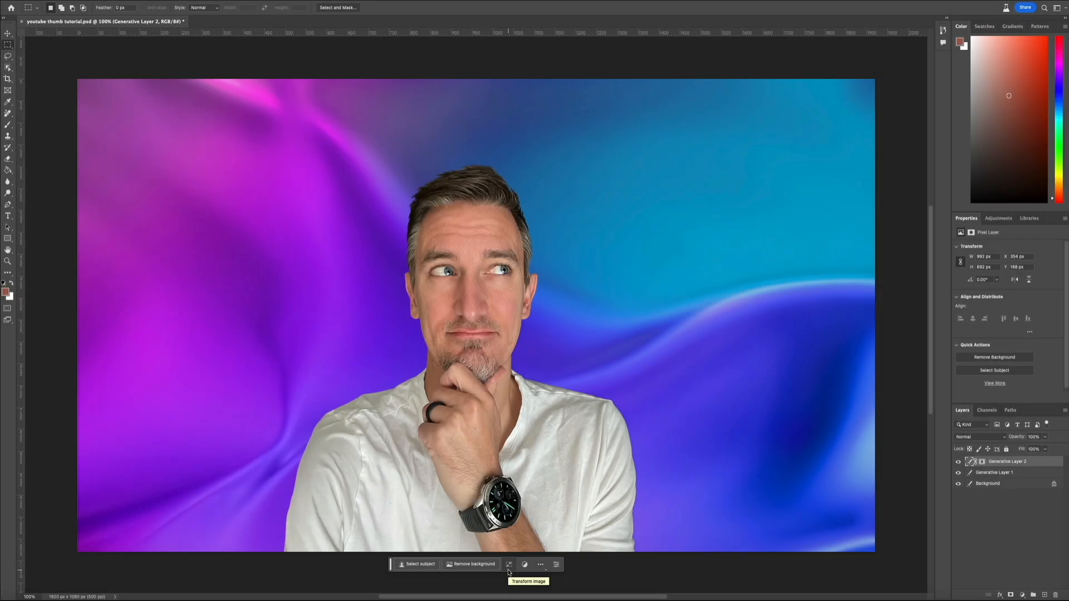
{"action": "left_click", "coordinate": [509, 564]}
{"action": "left_click_drag", "start_coordinate": [226, 163], "coordinate": [152, 84]}
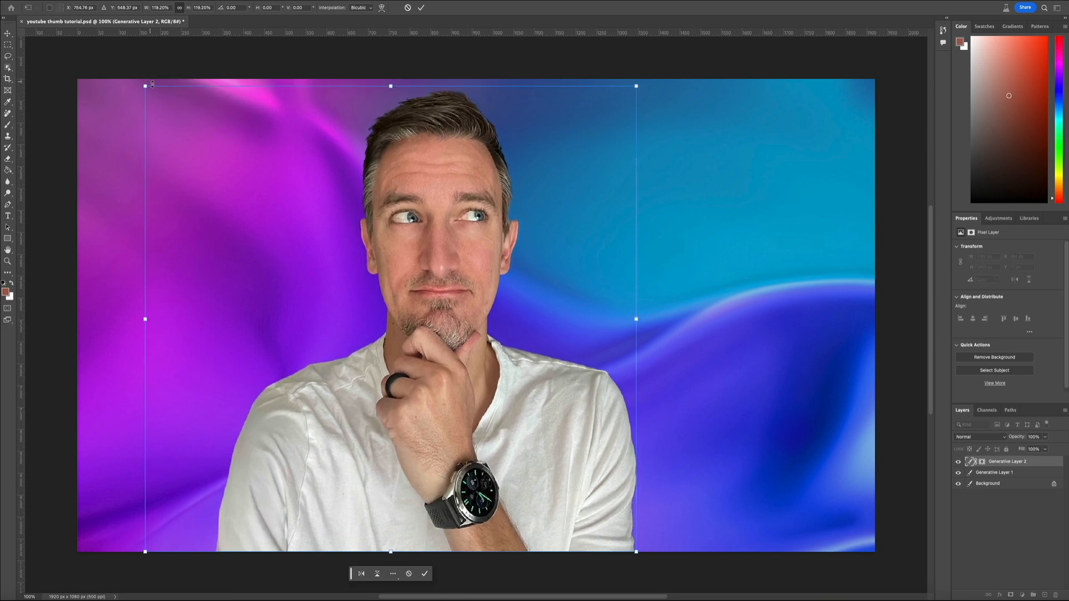
{"action": "left_click_drag", "start_coordinate": [423, 355], "coordinate": [283, 364]}
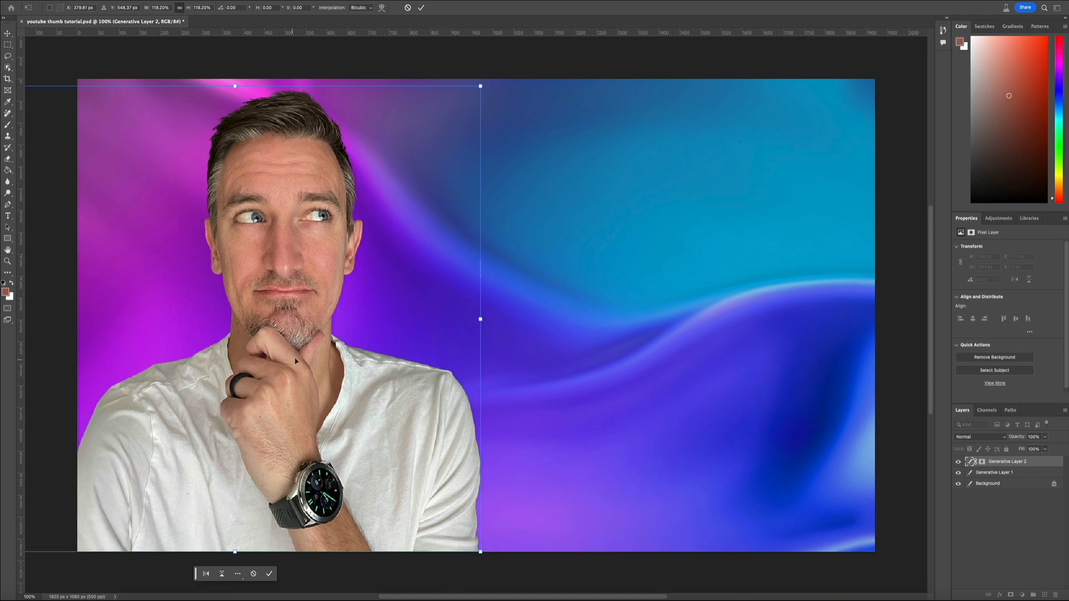
{"action": "left_click", "coordinate": [270, 581]}
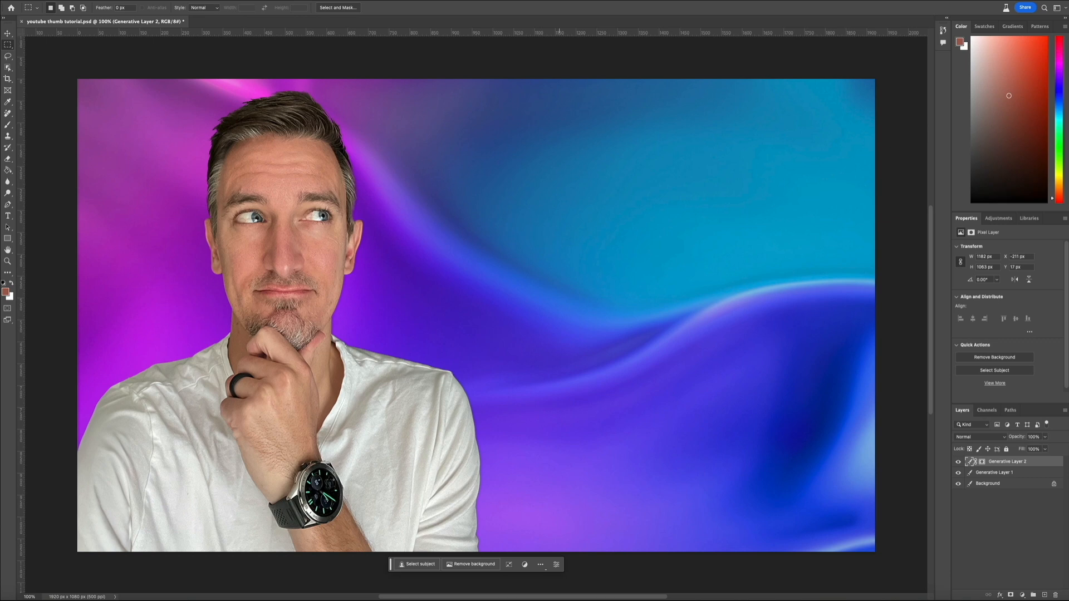
{"action": "key", "text": "v"}
{"action": "left_click", "coordinate": [898, 155]}
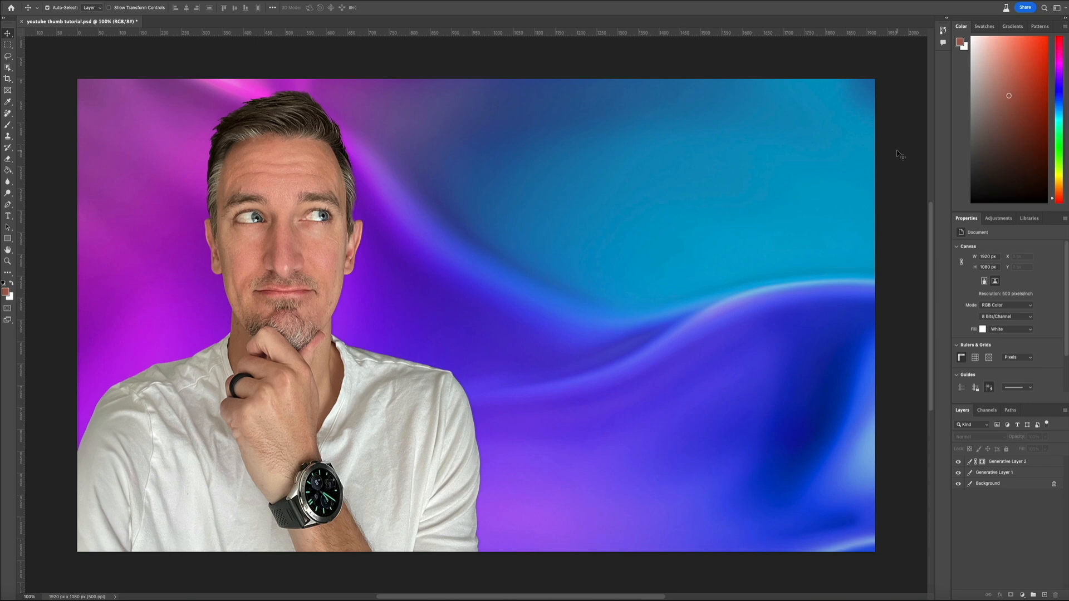
- Try to clean up the discoloured whites of both eyes on Generative Layer 2 with the Remove tool
{"action": "key", "text": "ctrl+plus"}
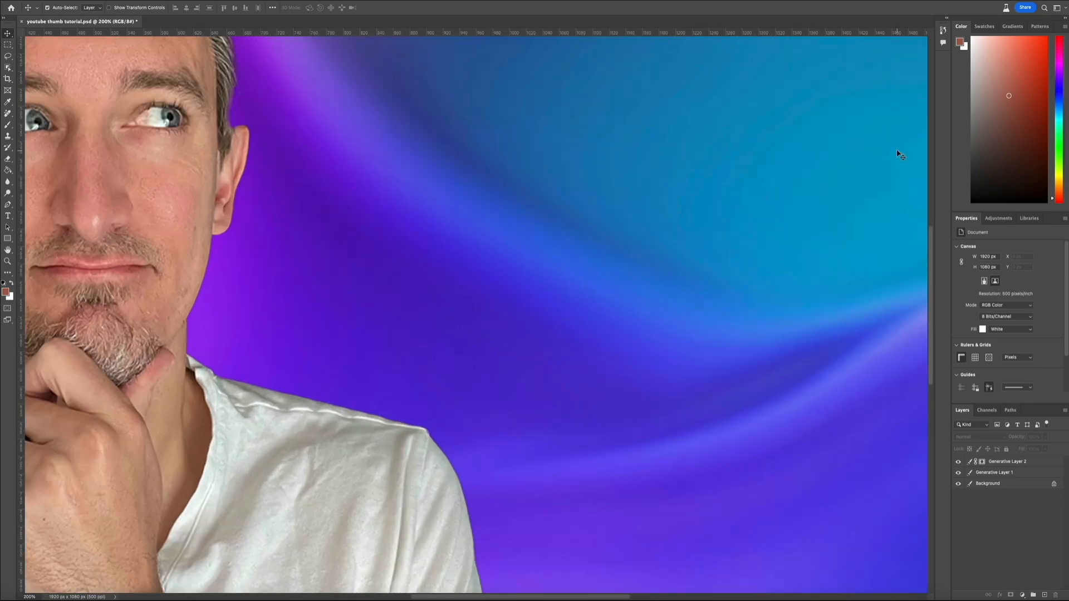
{"action": "scroll", "coordinate": [531, 274], "scroll_direction": "left", "scroll_amount": 10}
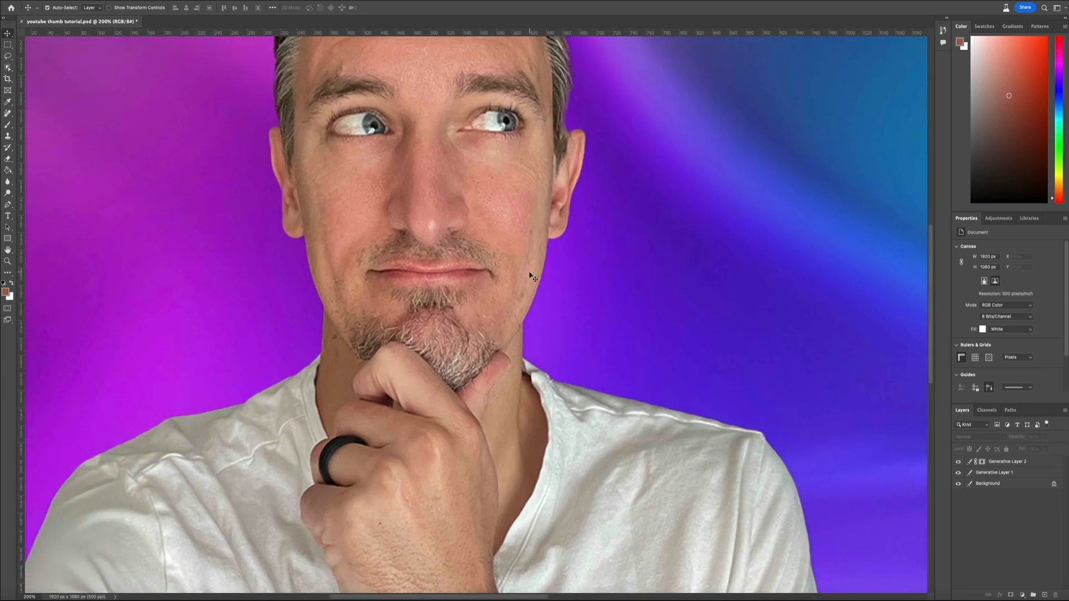
{"action": "scroll", "coordinate": [531, 274], "scroll_direction": "up", "scroll_amount": 3}
{"action": "scroll", "coordinate": [530, 274], "scroll_direction": "left", "scroll_amount": 6}
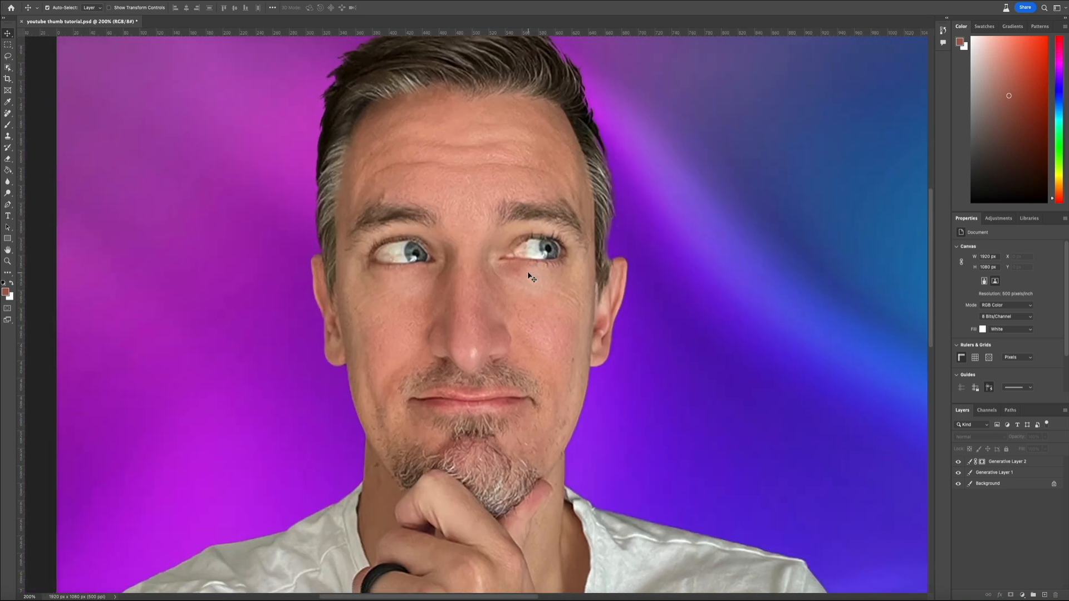
{"action": "scroll", "coordinate": [531, 274], "scroll_direction": "right", "scroll_amount": 6}
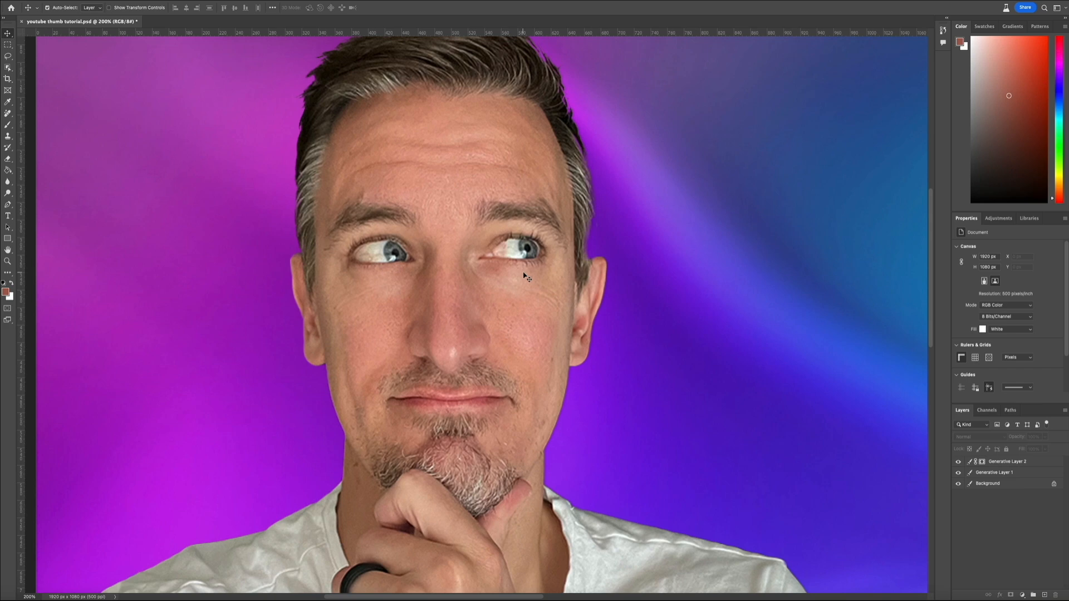
{"action": "scroll", "coordinate": [525, 276], "scroll_direction": "up", "scroll_amount": 1}
{"action": "scroll", "coordinate": [525, 276], "scroll_direction": "up", "scroll_amount": 1}
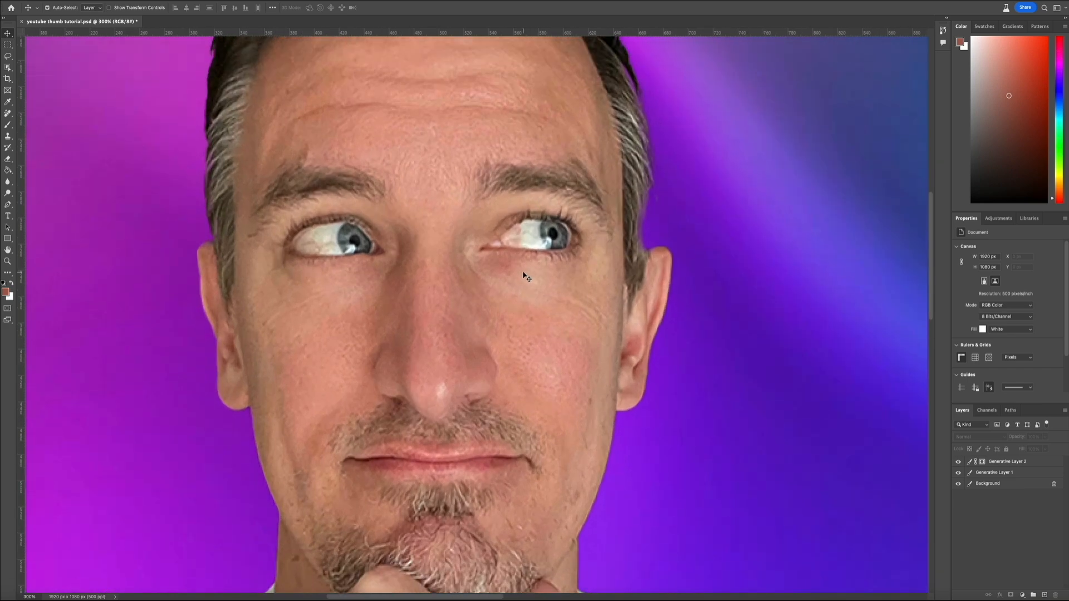
{"action": "scroll", "coordinate": [527, 276], "scroll_direction": "left", "scroll_amount": 2}
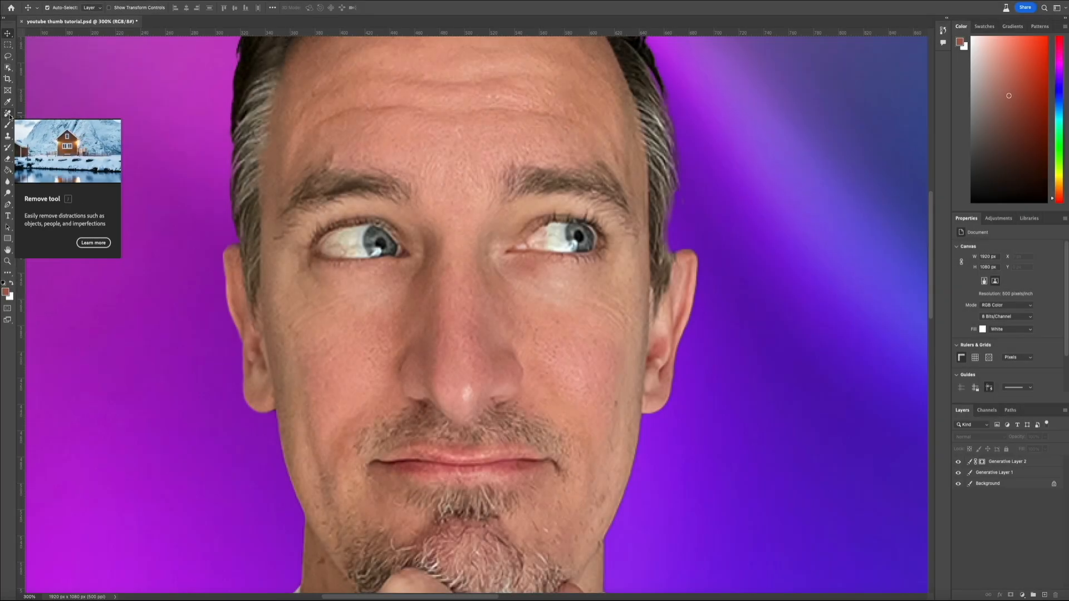
{"action": "left_click", "coordinate": [10, 116]}
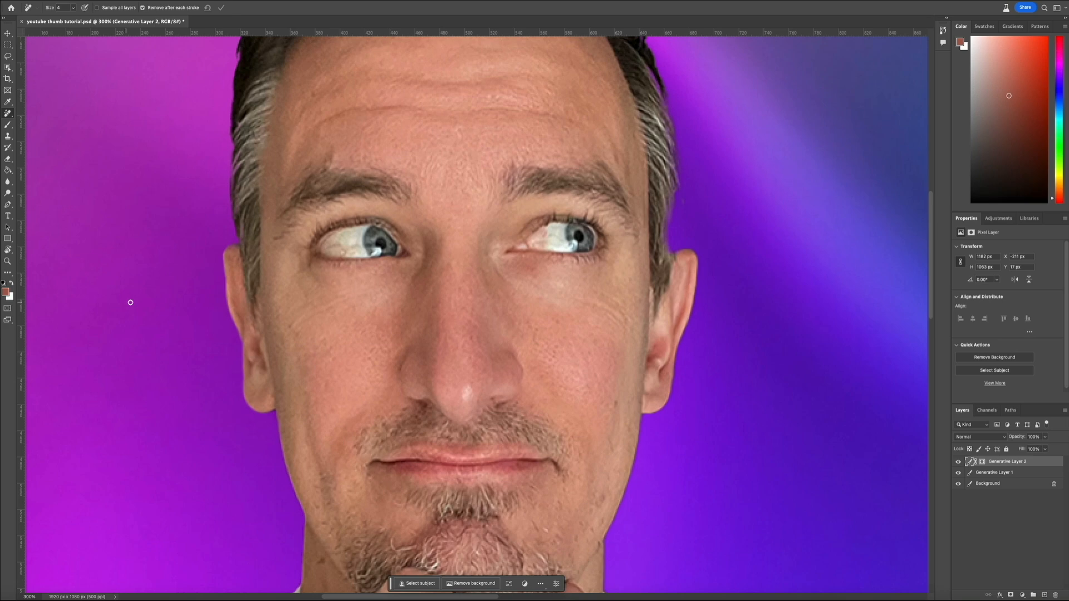
{"action": "mouse_move", "coordinate": [548, 228]}
{"action": "left_mouse_down"}
{"action": "mouse_move", "coordinate": [511, 255]}
{"action": "mouse_move", "coordinate": [569, 246]}
{"action": "mouse_move", "coordinate": [527, 260]}
{"action": "mouse_move", "coordinate": [505, 251]}
{"action": "mouse_move", "coordinate": [554, 251]}
{"action": "left_mouse_up"}
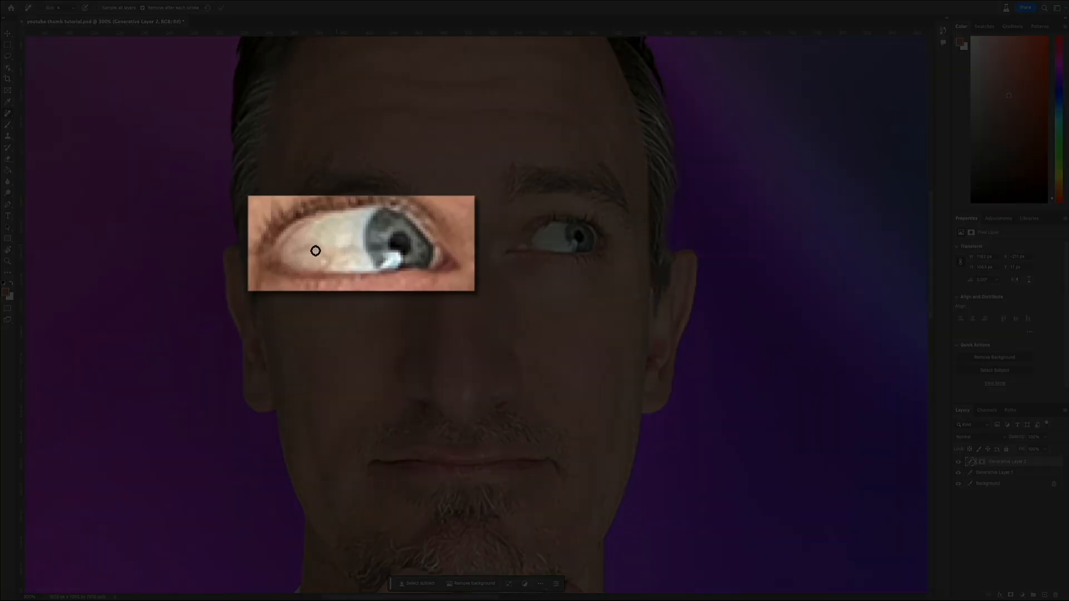
{"action": "mouse_move", "coordinate": [336, 247]}
{"action": "left_mouse_down"}
{"action": "mouse_move", "coordinate": [291, 245]}
{"action": "mouse_move", "coordinate": [293, 263]}
{"action": "mouse_move", "coordinate": [356, 250]}
{"action": "left_mouse_up"}
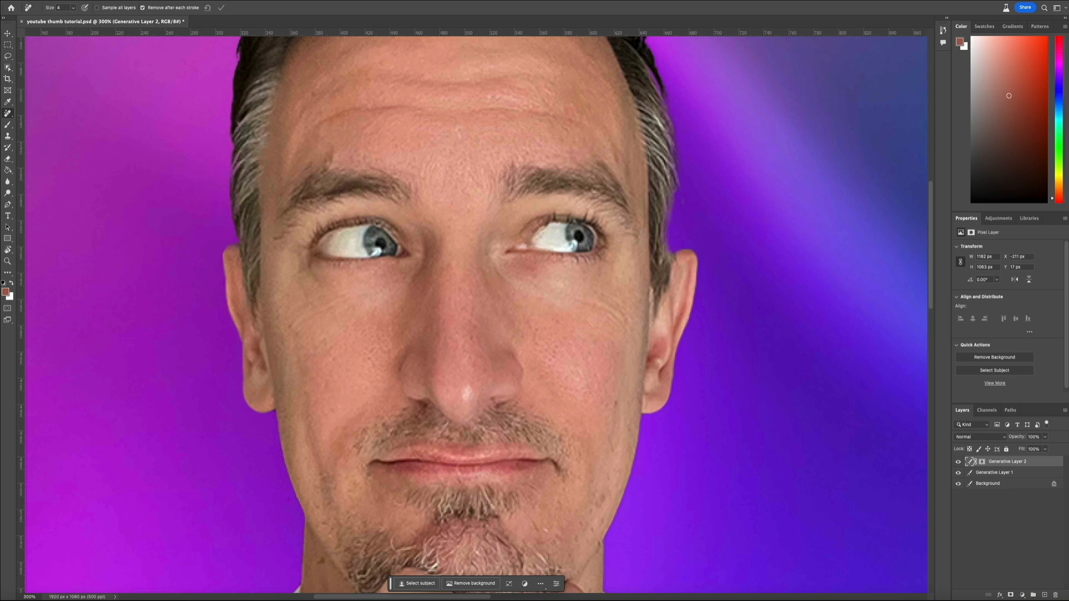
{"action": "key", "text": "super+z"}
{"action": "key", "text": "super+z"}
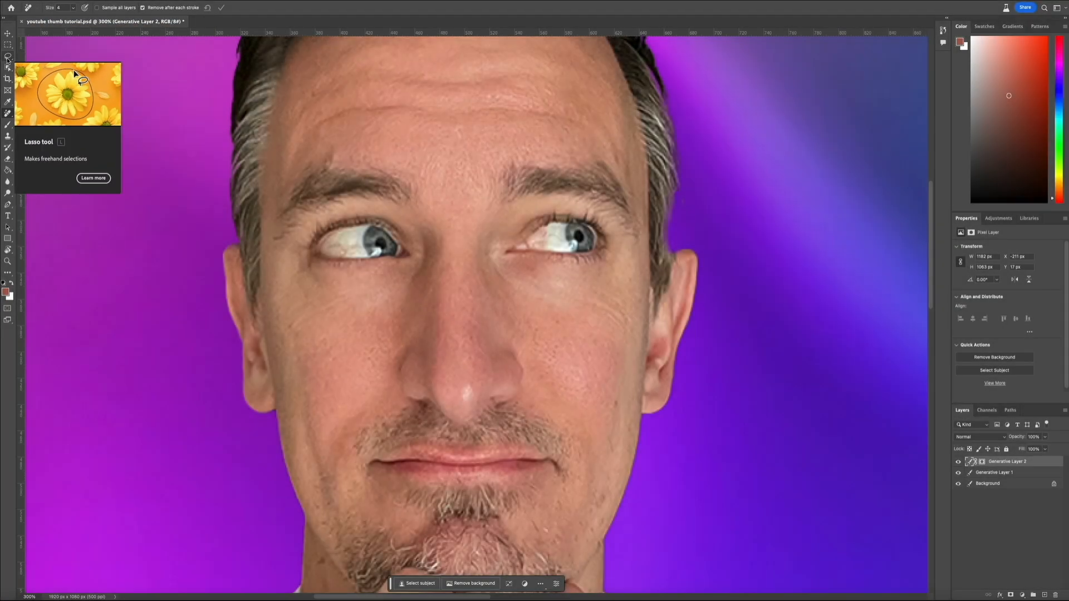
- Lasso the white of the eye on the image's left and apply Generative Fill with the prompt "whiten eyes", choosing the third variation
{"action": "left_click", "coordinate": [8, 57]}
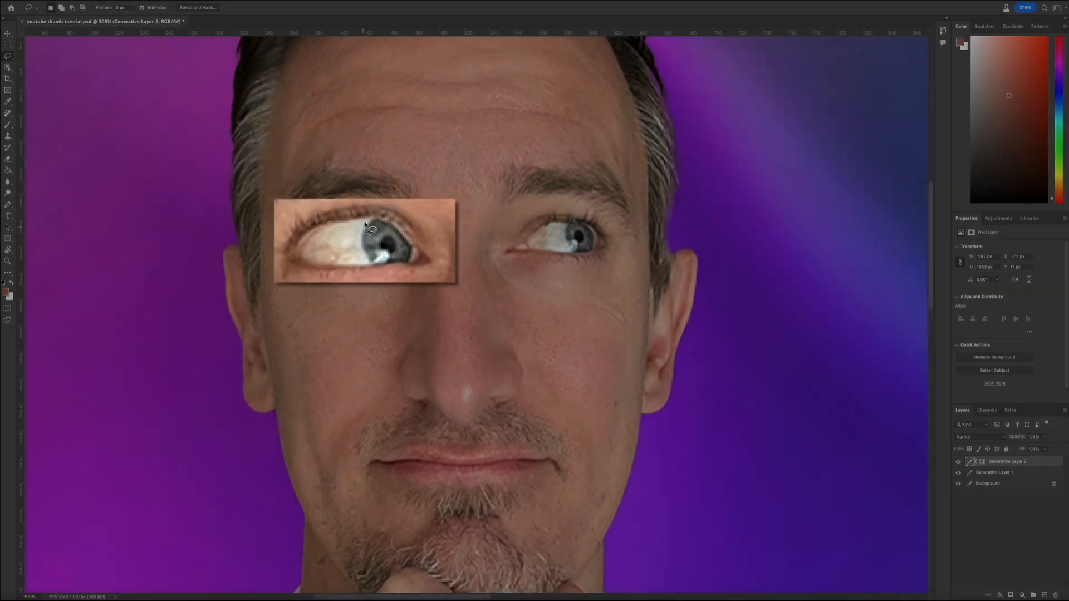
{"action": "mouse_move", "coordinate": [364, 227]}
{"action": "left_mouse_down"}
{"action": "mouse_move", "coordinate": [325, 226]}
{"action": "mouse_move", "coordinate": [296, 242]}
{"action": "left_mouse_up"}
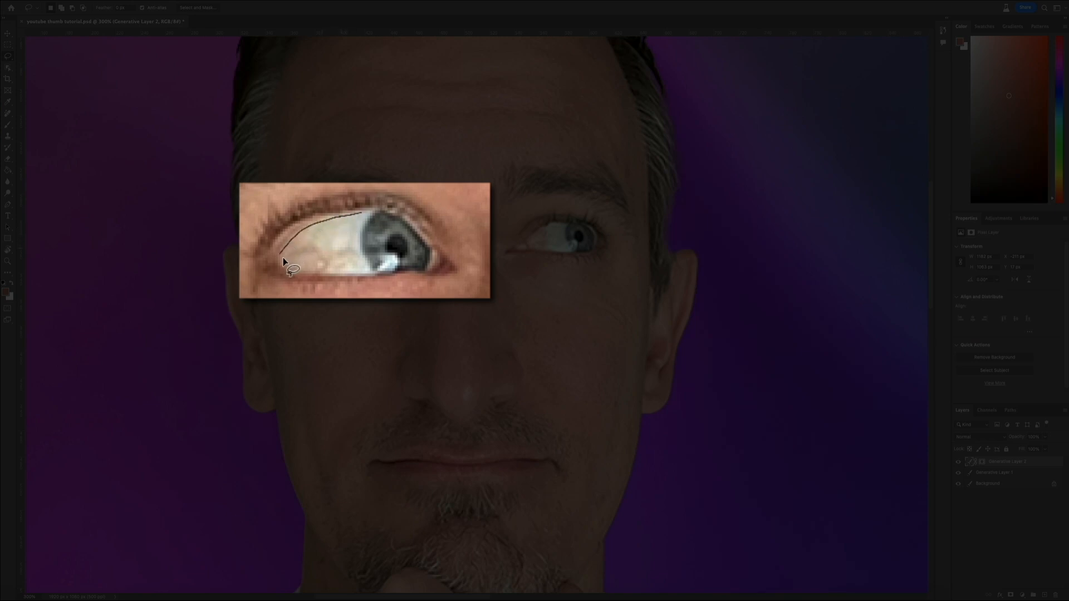
{"action": "mouse_move", "coordinate": [315, 274]}
{"action": "left_mouse_down"}
{"action": "mouse_move", "coordinate": [356, 245]}
{"action": "mouse_move", "coordinate": [360, 216]}
{"action": "left_mouse_up"}
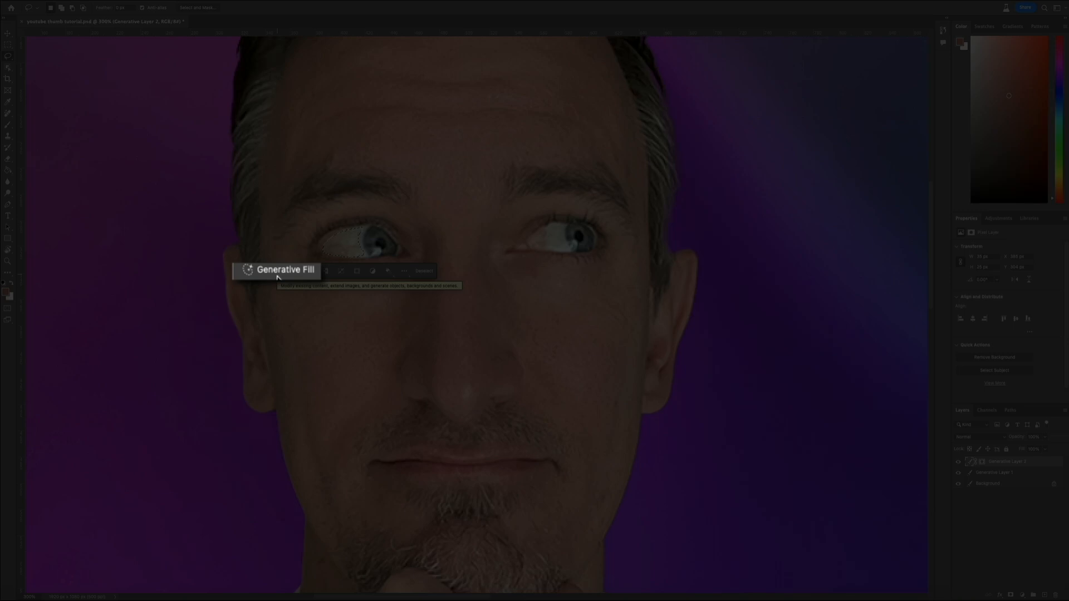
{"action": "left_click", "coordinate": [278, 274]}
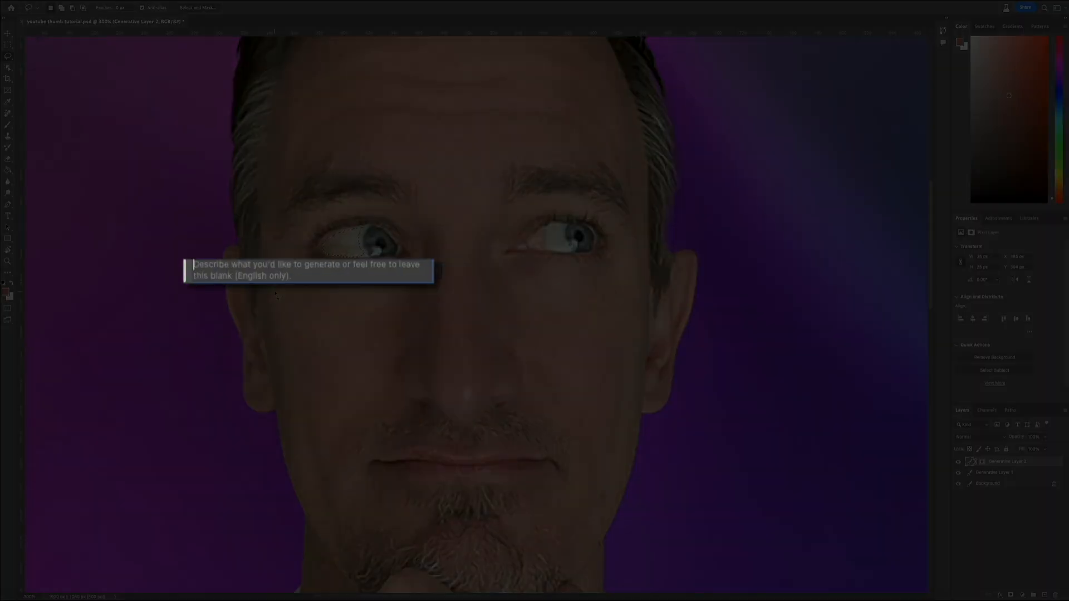
{"action": "type", "text": "whiten eye"}
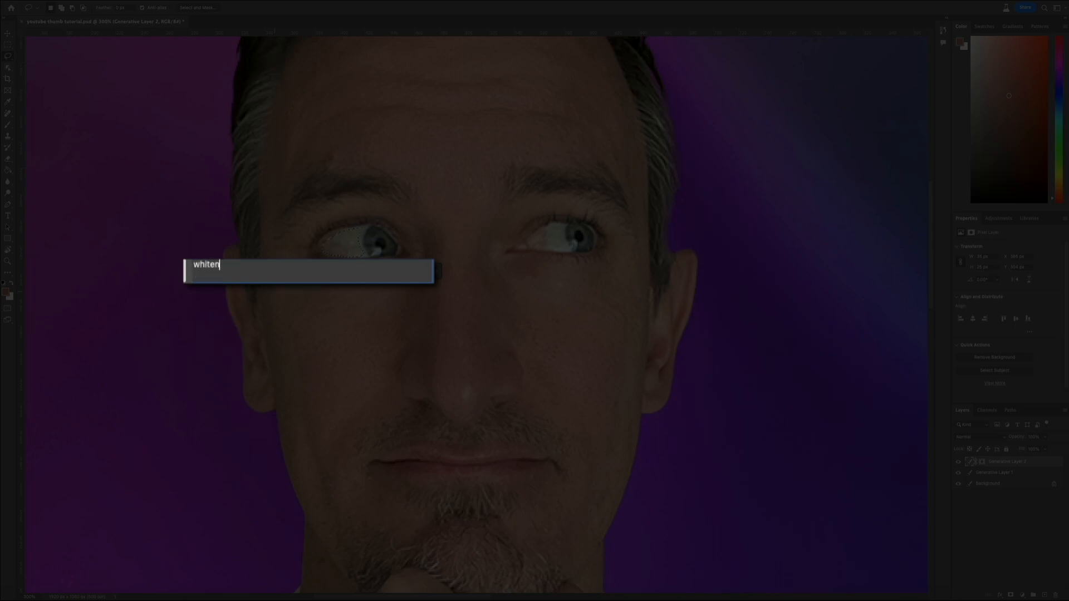
{"action": "type", "text": "s"}
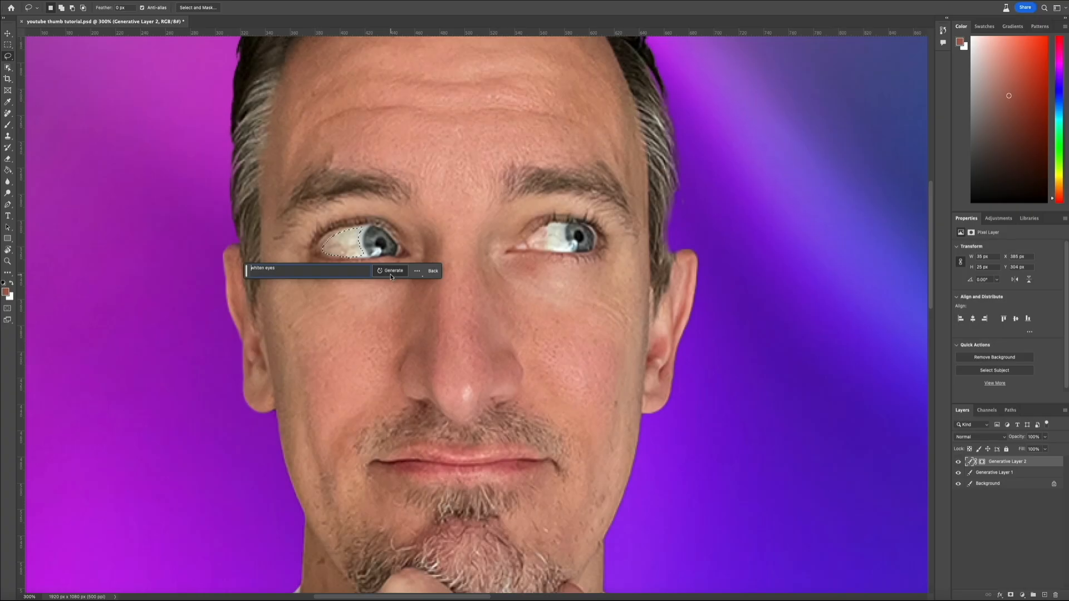
{"action": "left_click", "coordinate": [391, 276]}
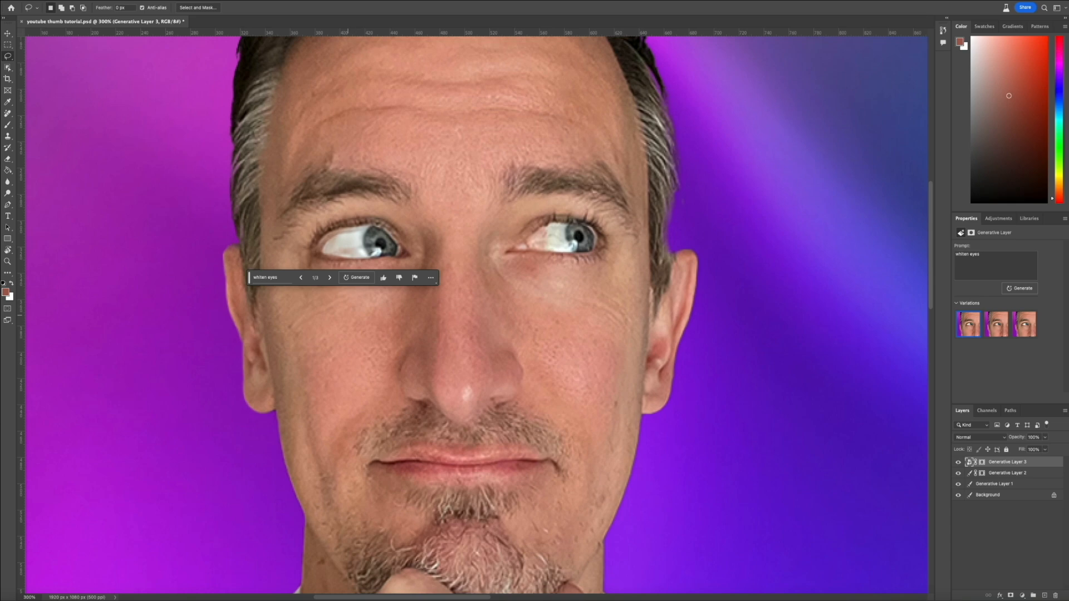
{"action": "left_click", "coordinate": [330, 277]}
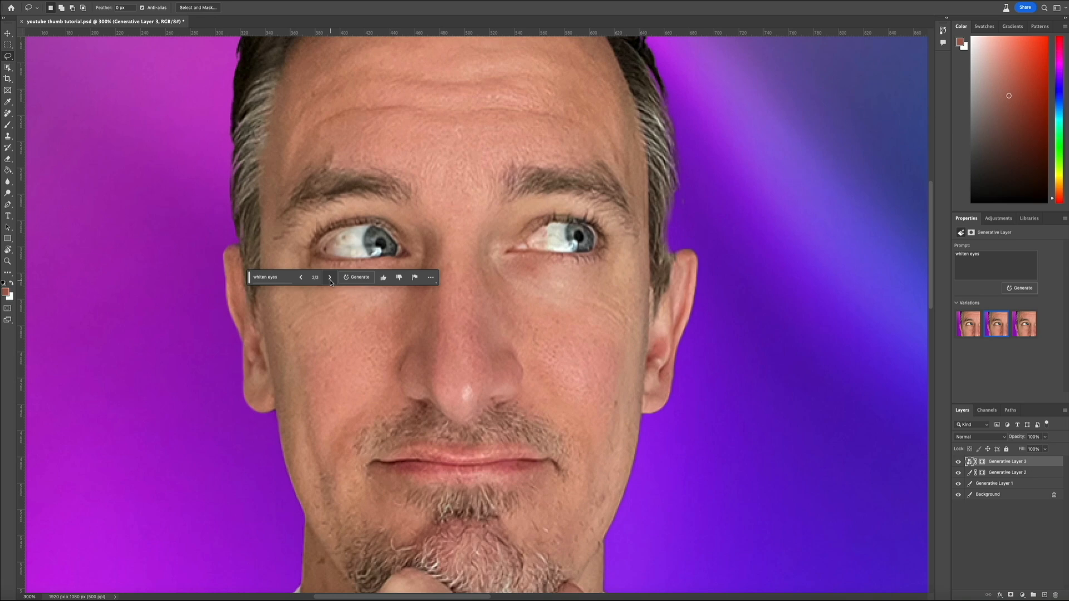
{"action": "left_click", "coordinate": [329, 278]}
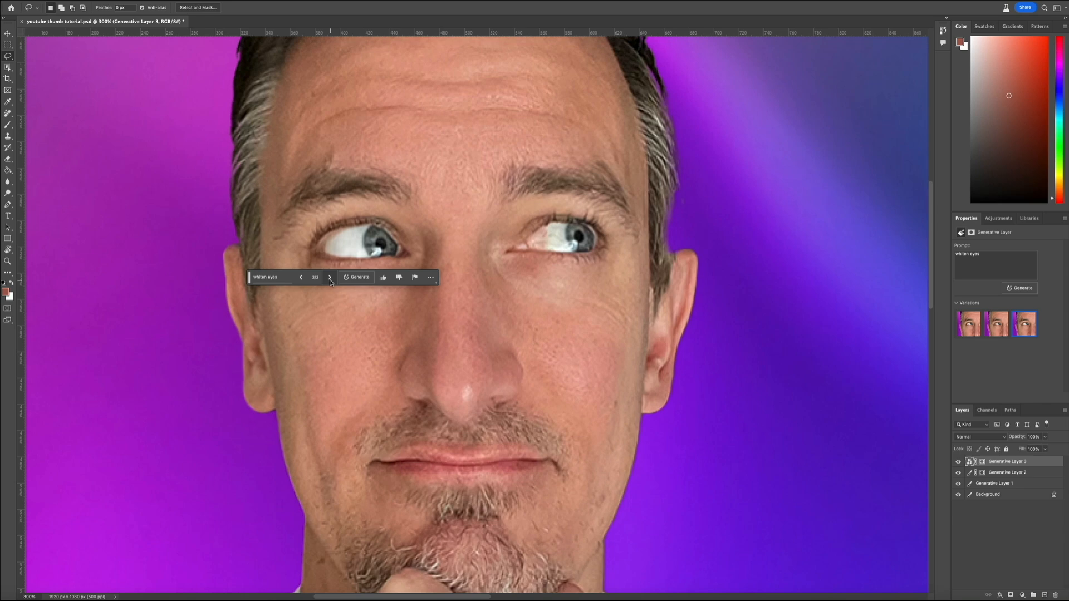
- Lasso the white of the eye on the image's right, apply Generative Fill with the prompt "whiten eyes", and generate a second set of variations
{"action": "mouse_move", "coordinate": [563, 225]}
{"action": "left_mouse_down"}
{"action": "mouse_move", "coordinate": [518, 230]}
{"action": "mouse_move", "coordinate": [496, 245]}
{"action": "mouse_move", "coordinate": [501, 258]}
{"action": "mouse_move", "coordinate": [574, 255]}
{"action": "mouse_move", "coordinate": [562, 223]}
{"action": "left_mouse_up"}
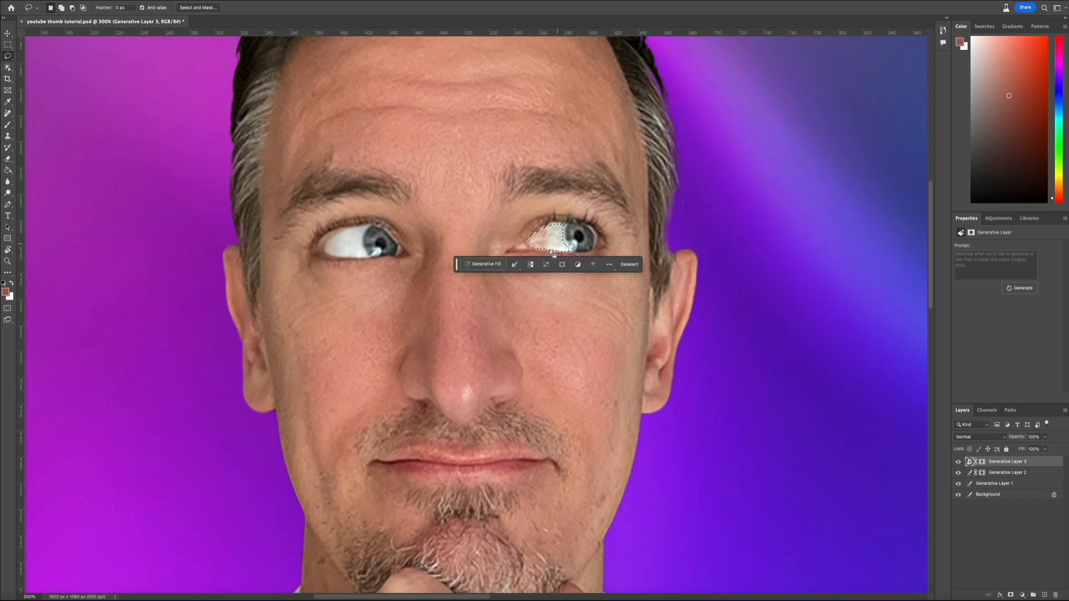
{"action": "left_click", "coordinate": [485, 266]}
{"action": "type", "text": "whiten eyes"}
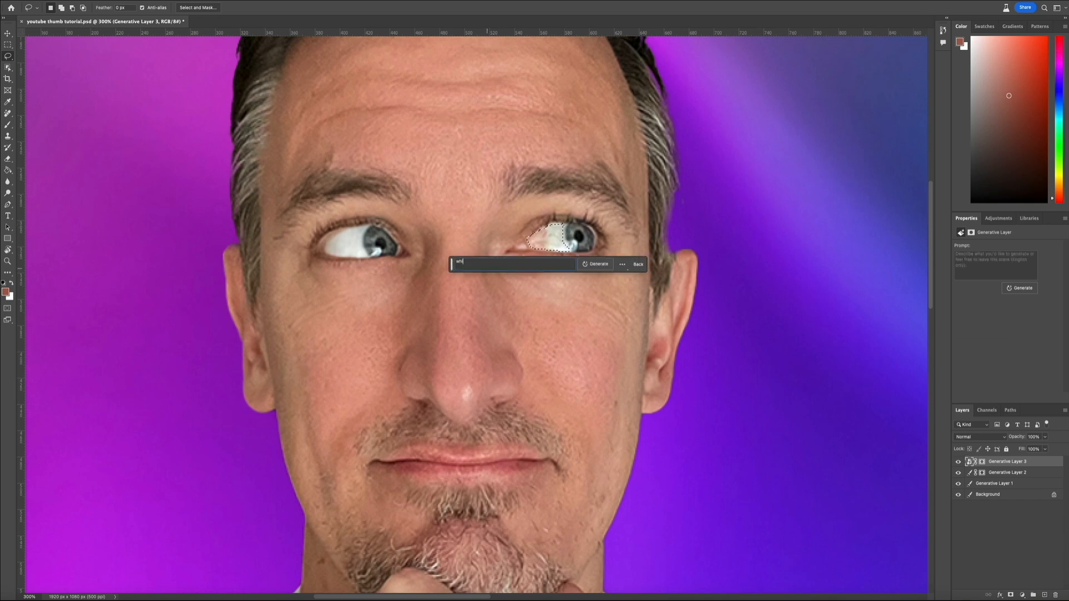
{"action": "left_click", "coordinate": [595, 265]}
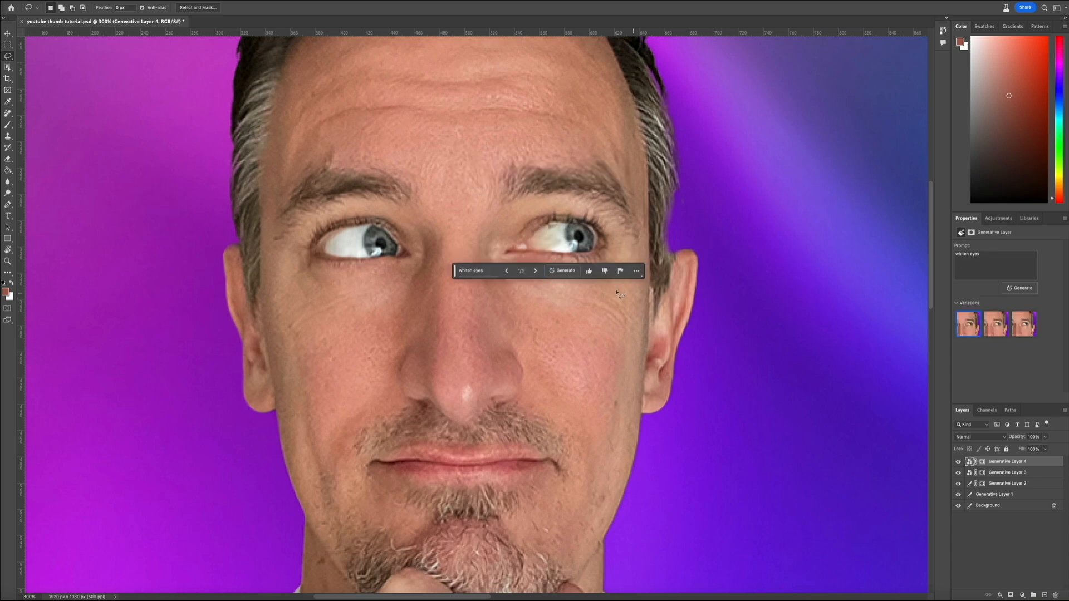
{"action": "left_click", "coordinate": [536, 271]}
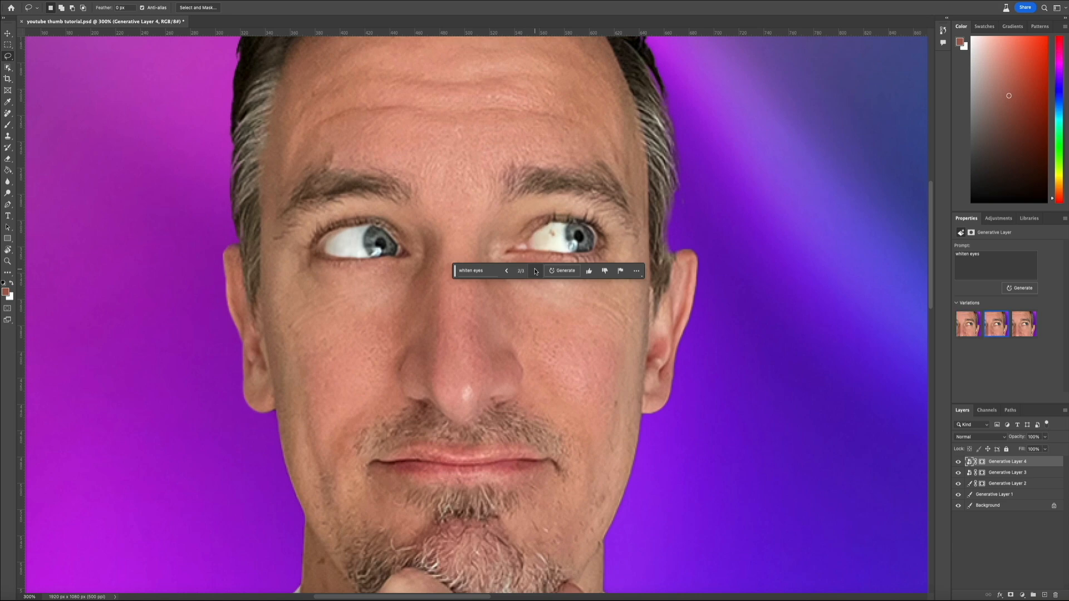
{"action": "left_click", "coordinate": [563, 271]}
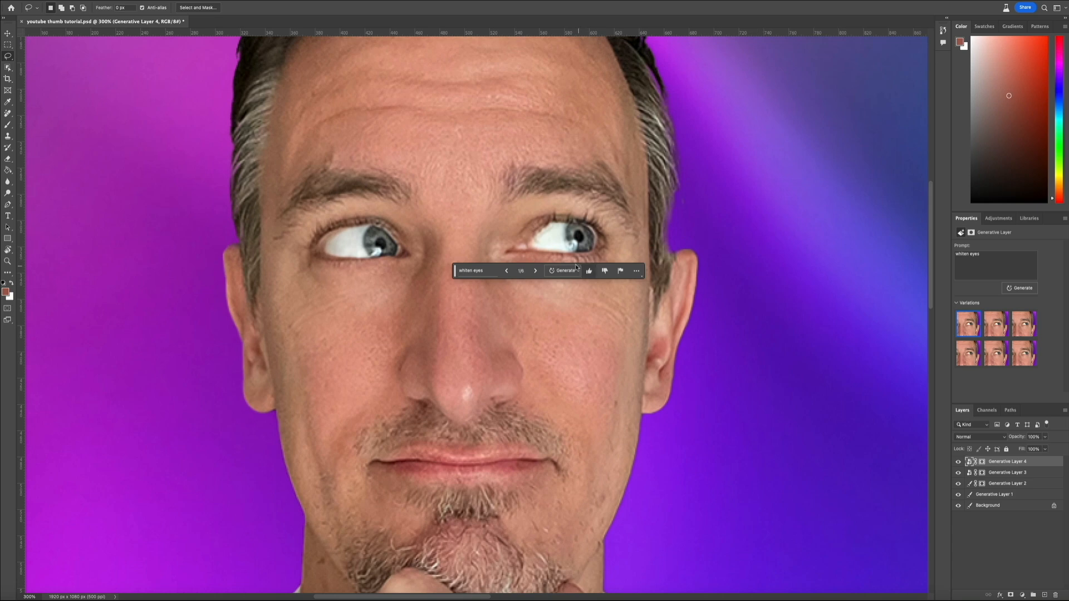
- Compare all six Generative Fill variations for the eye on the image's right, returning to the first one
{"action": "left_click", "coordinate": [535, 271]}
{"action": "left_click", "coordinate": [535, 271]}
{"action": "left_click", "coordinate": [535, 271]}
{"action": "left_click", "coordinate": [535, 272]}
{"action": "left_click", "coordinate": [535, 271]}
{"action": "left_click", "coordinate": [535, 271]}
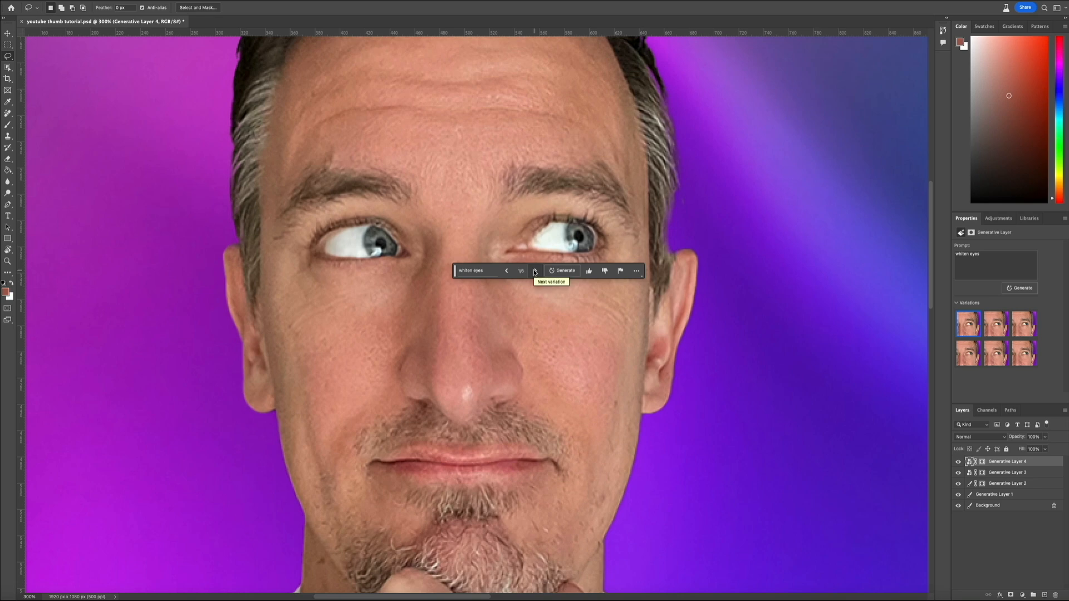
{"action": "key", "text": "super+minus"}
{"action": "key", "text": "super+minus"}
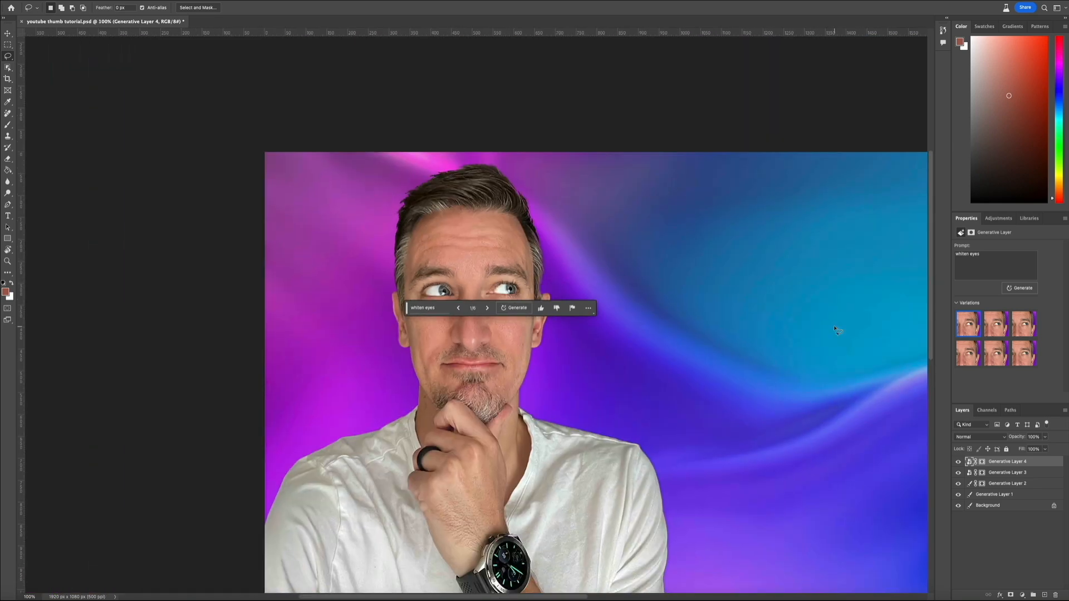
- Remove the small skin blemishes on the cheek, jaw and temple at the image's right on Generative Layer 2 with the Remove tool
{"action": "left_click", "coordinate": [1008, 472]}
{"action": "left_click", "coordinate": [1038, 483]}
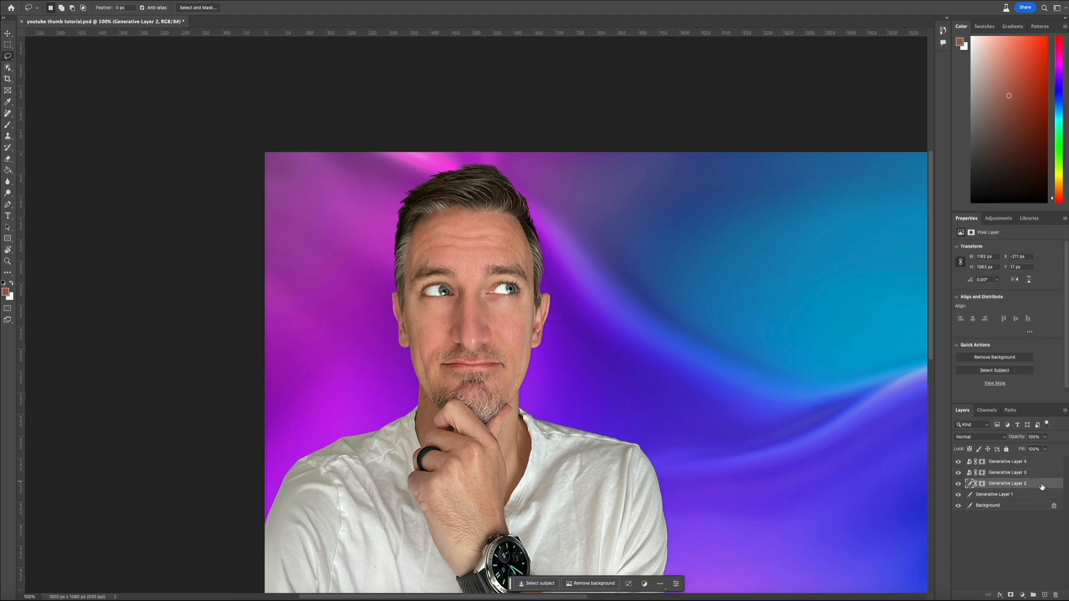
{"action": "key", "text": "super+plus"}
{"action": "key", "text": "super+plus"}
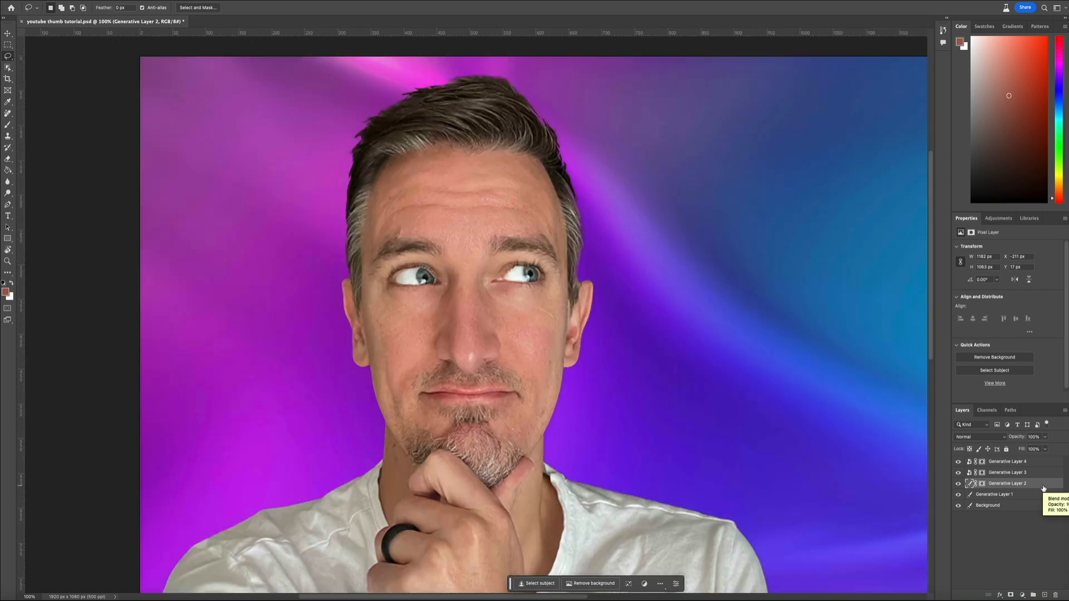
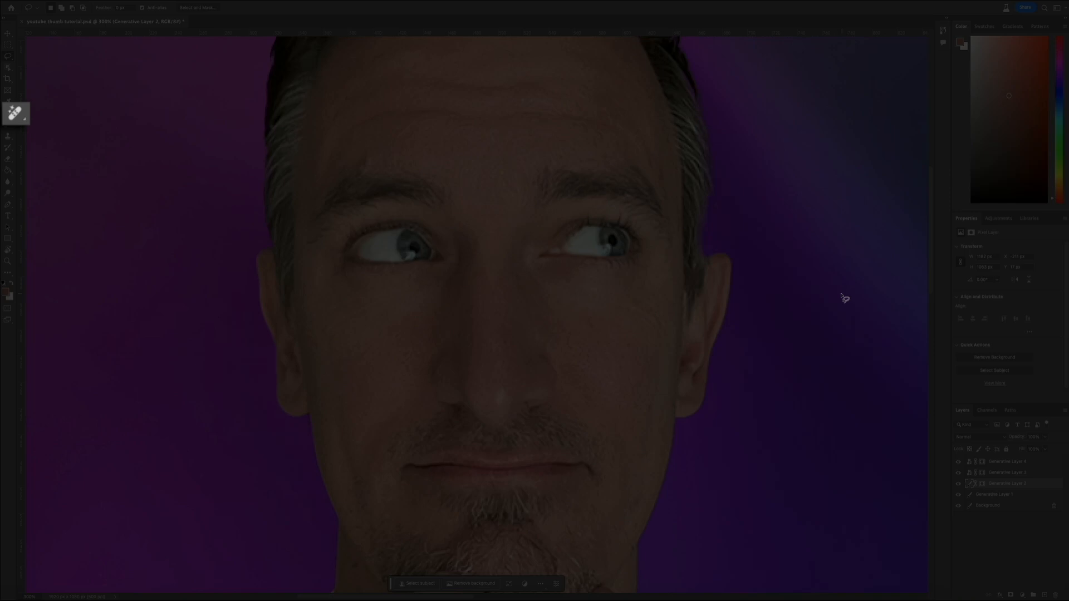
{"action": "key", "text": "j"}
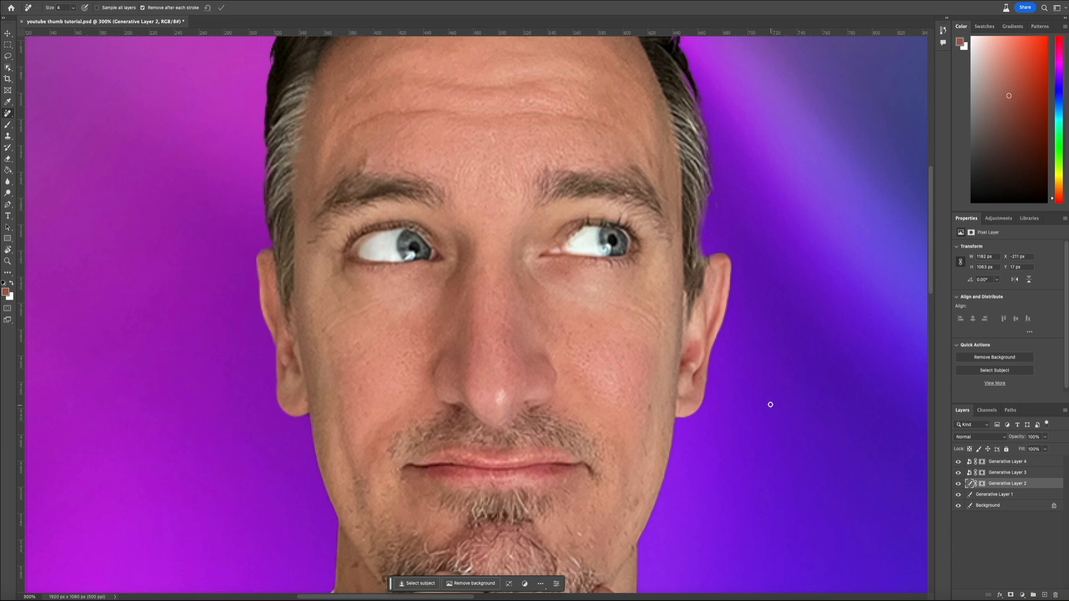
{"action": "left_click", "coordinate": [650, 406]}
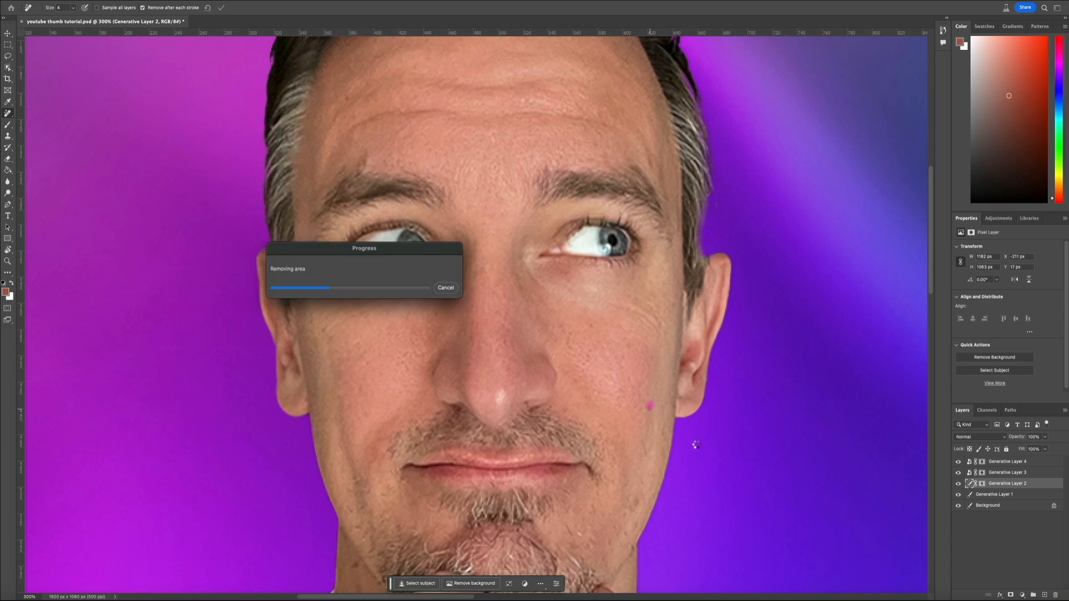
{"action": "left_click", "coordinate": [636, 501]}
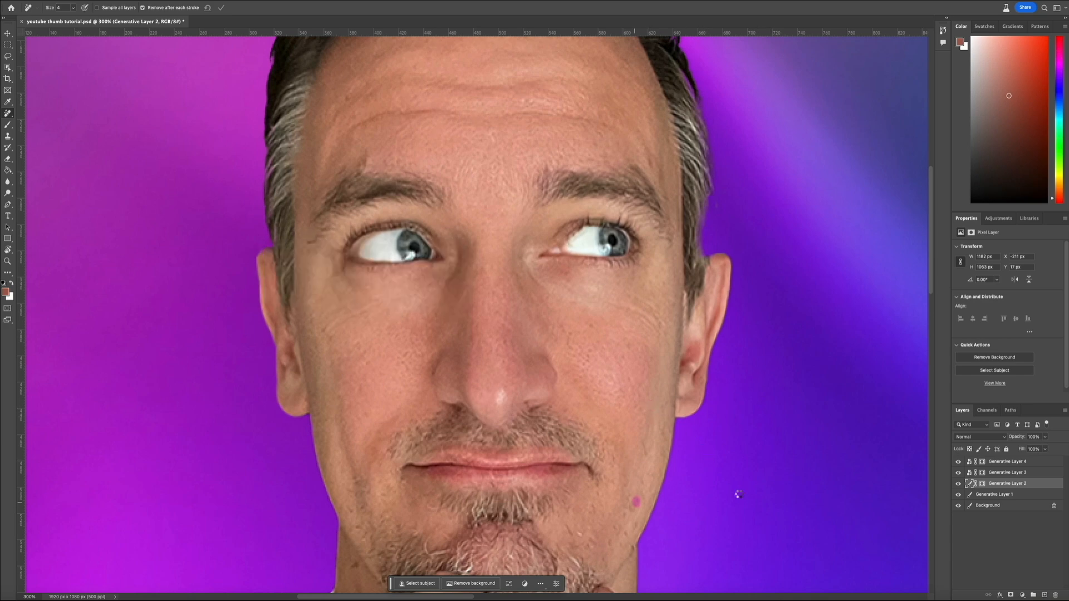
{"action": "left_click_drag", "start_coordinate": [649, 159], "coordinate": [663, 180]}
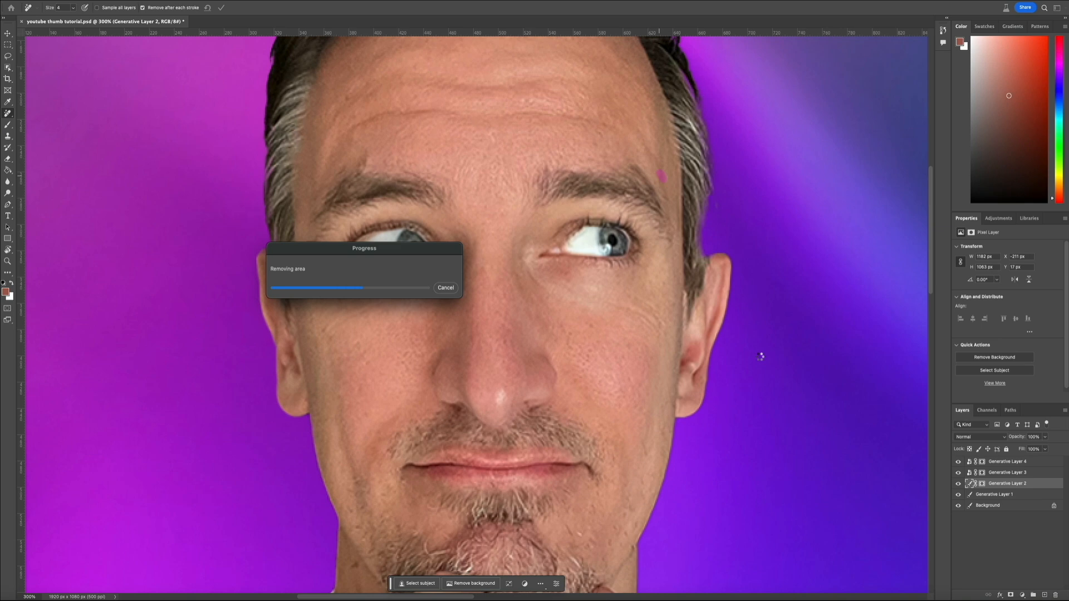
- Remove the blemish along the jawline at the image's left and the dark spot on the back of the hand with the Remove tool
{"action": "scroll", "coordinate": [760, 357], "scroll_direction": "down", "scroll_amount": 10}
{"action": "left_click_drag", "start_coordinate": [354, 228], "coordinate": [360, 247]}
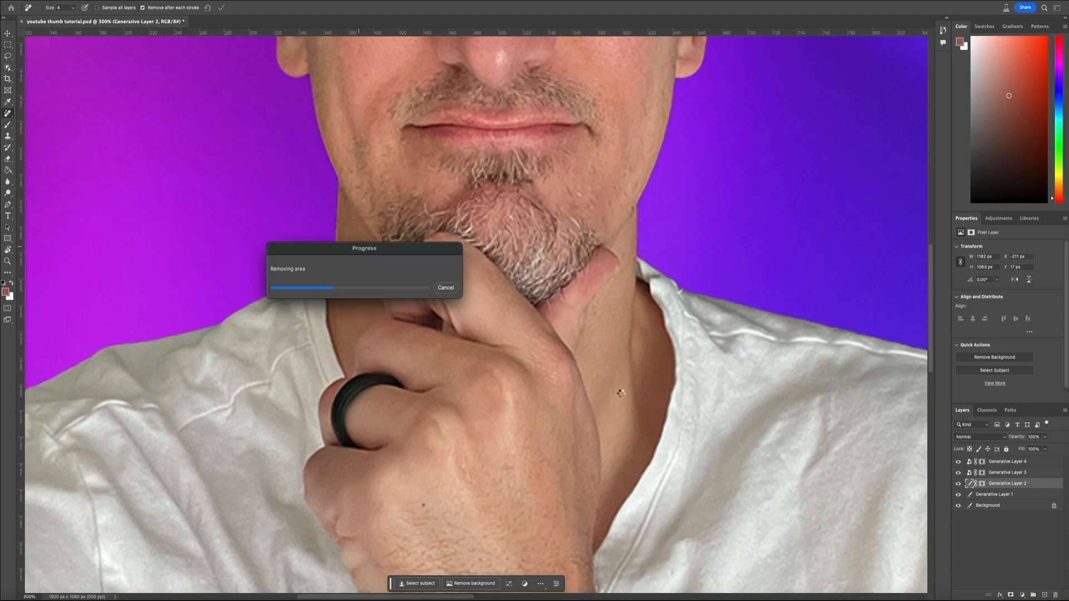
{"action": "left_click", "coordinate": [424, 505]}
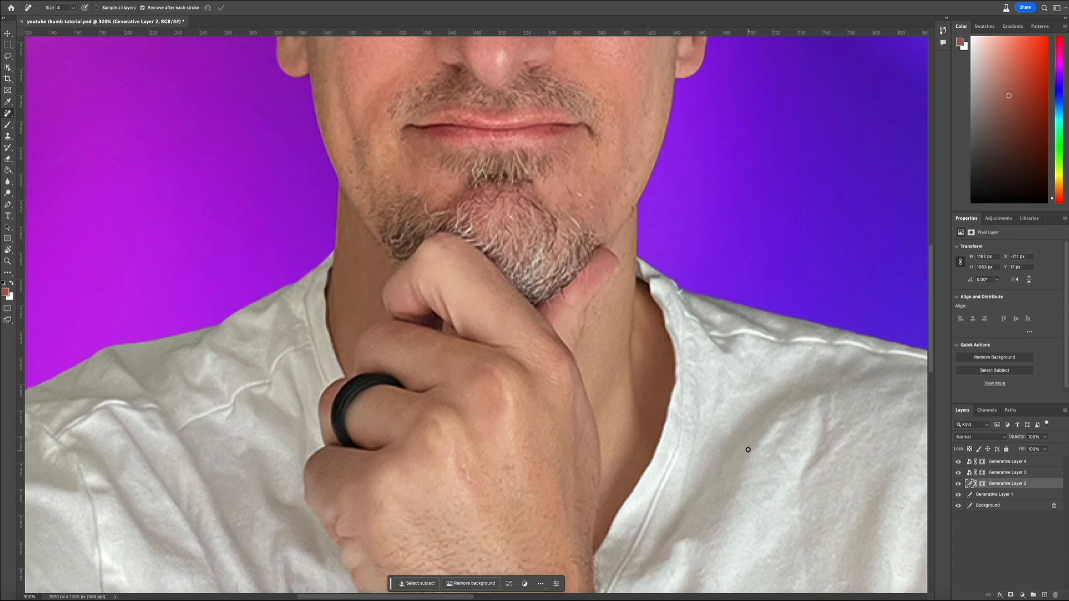
{"action": "scroll", "coordinate": [748, 450], "scroll_direction": "down", "scroll_amount": 3}
{"action": "scroll", "coordinate": [748, 450], "scroll_direction": "up", "scroll_amount": 4}
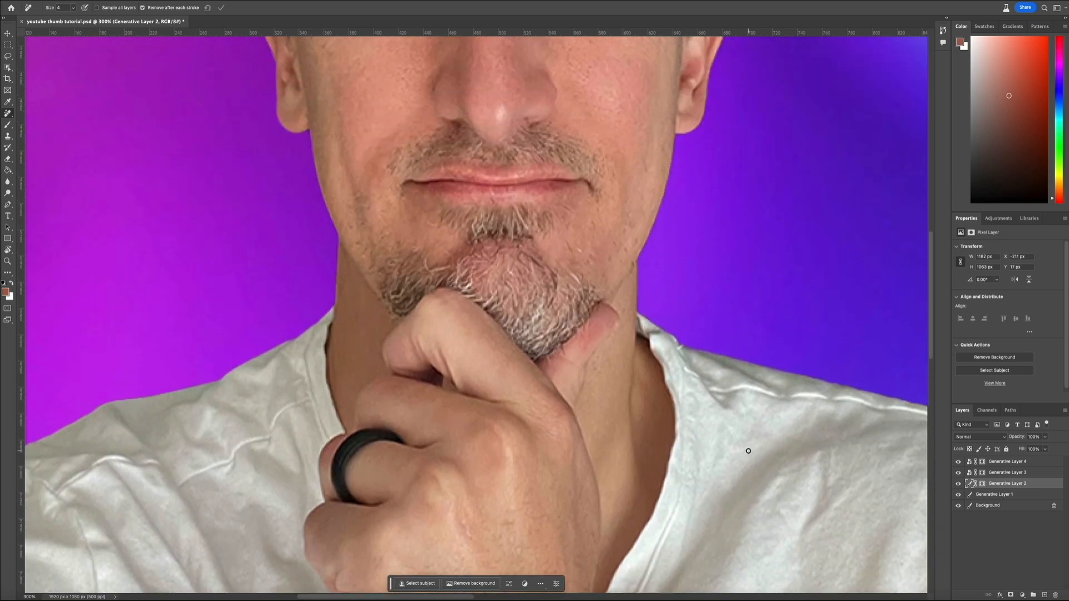
{"action": "scroll", "coordinate": [747, 450], "scroll_direction": "up", "scroll_amount": 5}
{"action": "scroll", "coordinate": [747, 450], "scroll_direction": "up", "scroll_amount": 2}
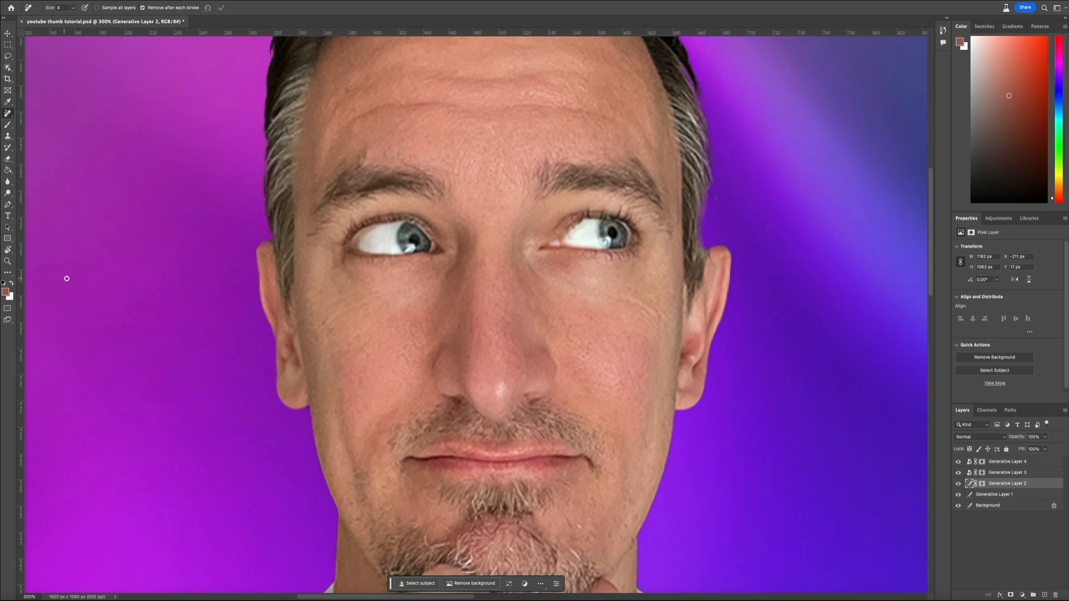
- Patch the skin under the eye on the image's right with smooth skin from the cheek just below, and clear the selection
{"action": "right_click", "coordinate": [13, 118]}
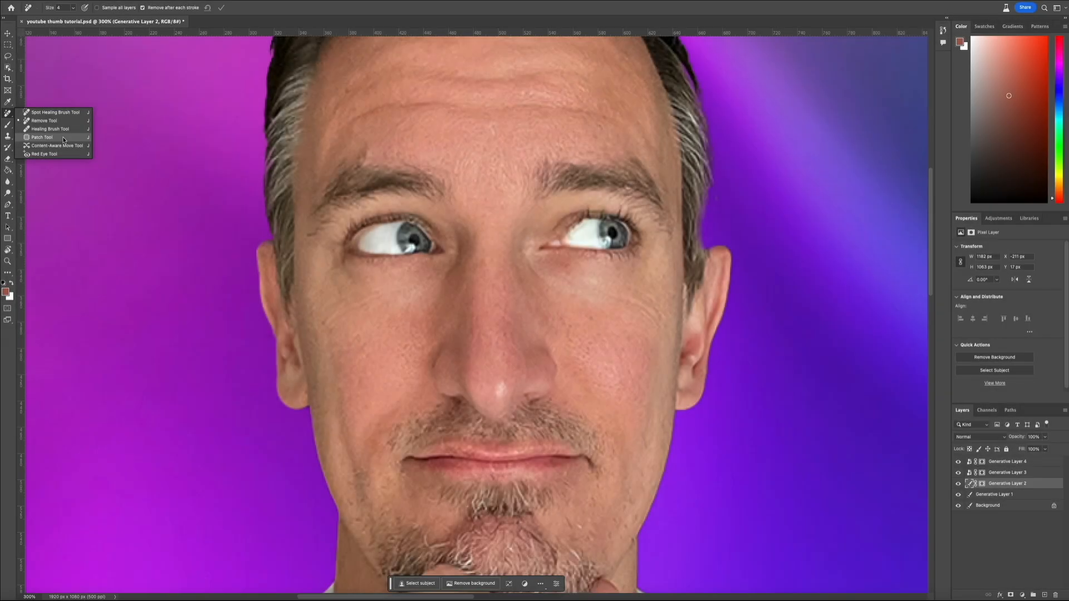
{"action": "left_click", "coordinate": [64, 140]}
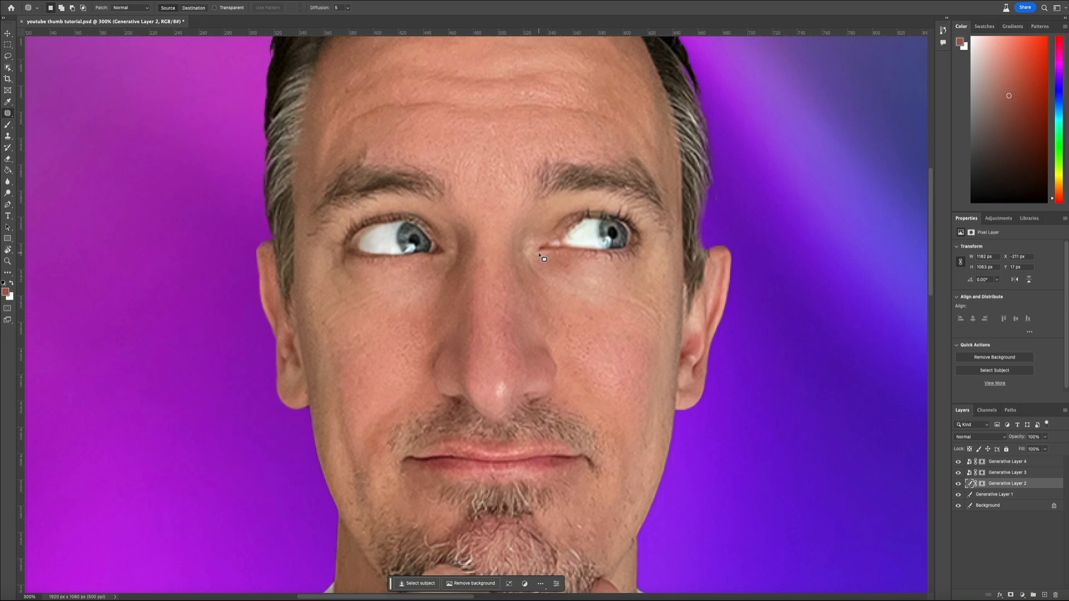
{"action": "mouse_move", "coordinate": [538, 254]}
{"action": "left_mouse_down"}
{"action": "mouse_move", "coordinate": [566, 257]}
{"action": "mouse_move", "coordinate": [590, 239]}
{"action": "mouse_move", "coordinate": [582, 257]}
{"action": "left_mouse_up"}
{"action": "mouse_move", "coordinate": [554, 277]}
{"action": "left_mouse_down"}
{"action": "mouse_move", "coordinate": [499, 271]}
{"action": "mouse_move", "coordinate": [477, 246]}
{"action": "mouse_move", "coordinate": [499, 228]}
{"action": "mouse_move", "coordinate": [545, 256]}
{"action": "mouse_move", "coordinate": [589, 285]}
{"action": "mouse_move", "coordinate": [555, 299]}
{"action": "mouse_move", "coordinate": [596, 301]}
{"action": "left_mouse_up"}
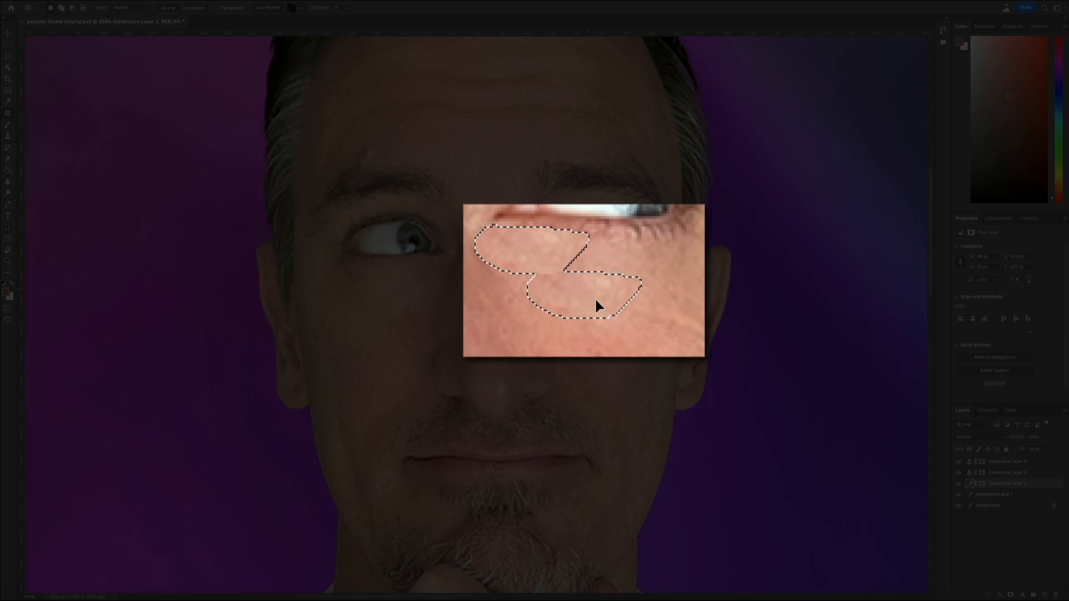
{"action": "left_click_drag", "start_coordinate": [596, 301], "coordinate": [597, 302]}
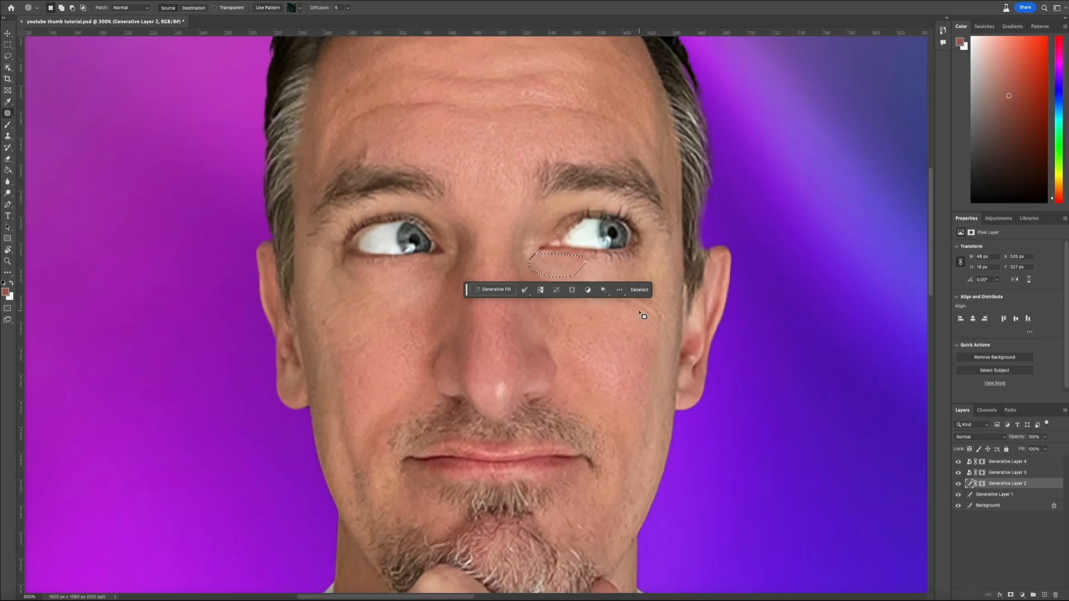
{"action": "key", "text": "ctrl+d"}
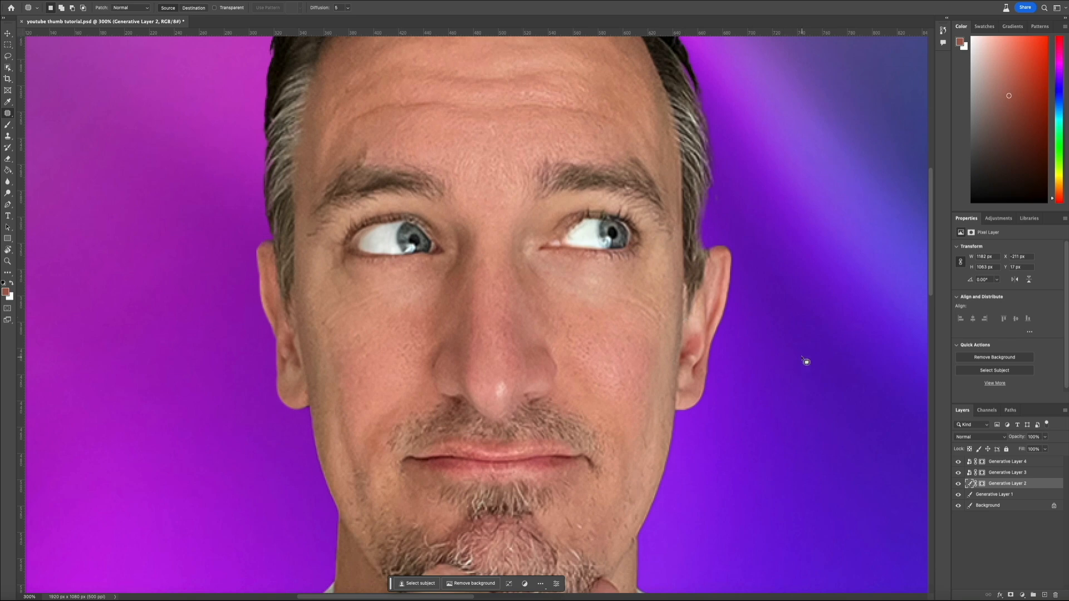
- Enable the Skin Smoothing neural filter on Generative Layer 2 with Blur just above 50 and Smoothness +2, and compare it off and on
{"action": "key", "text": "ctrl+1"}
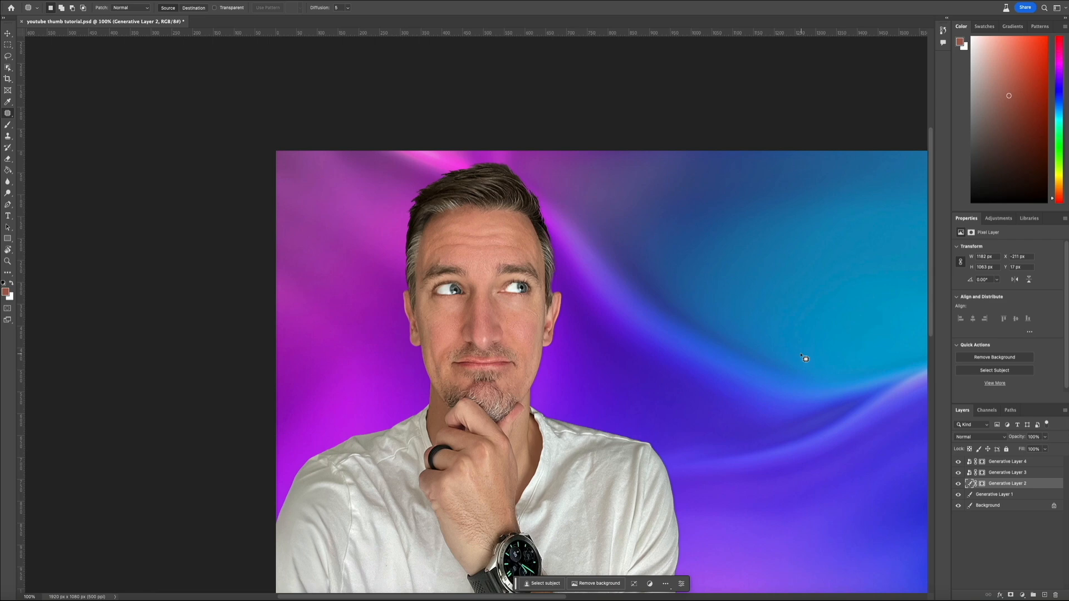
{"action": "scroll", "coordinate": [805, 359], "scroll_direction": "down", "scroll_amount": 3}
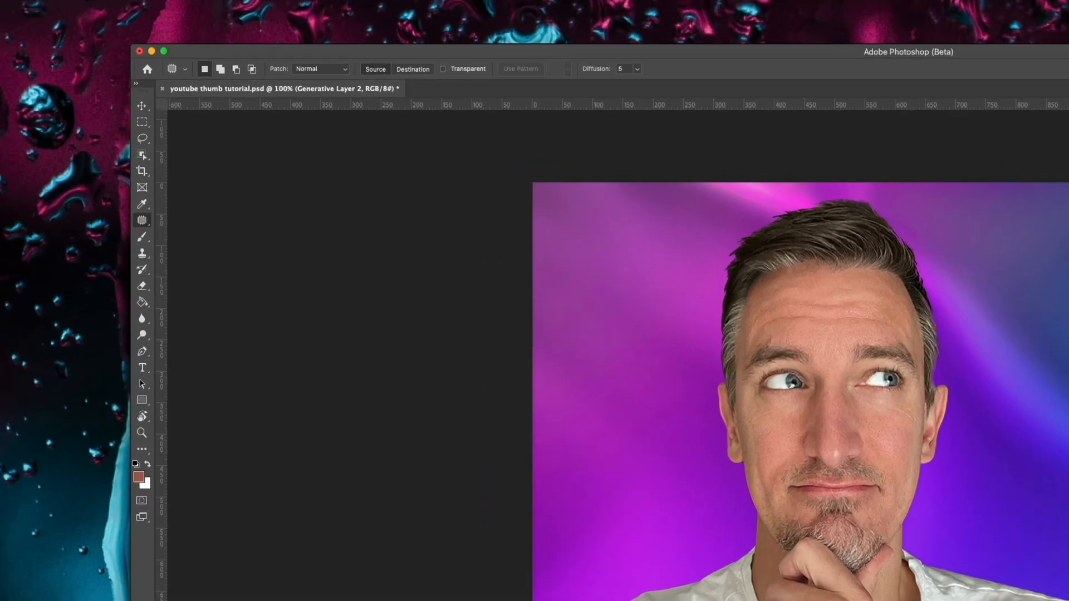
{"action": "left_click", "coordinate": [0, 0]}
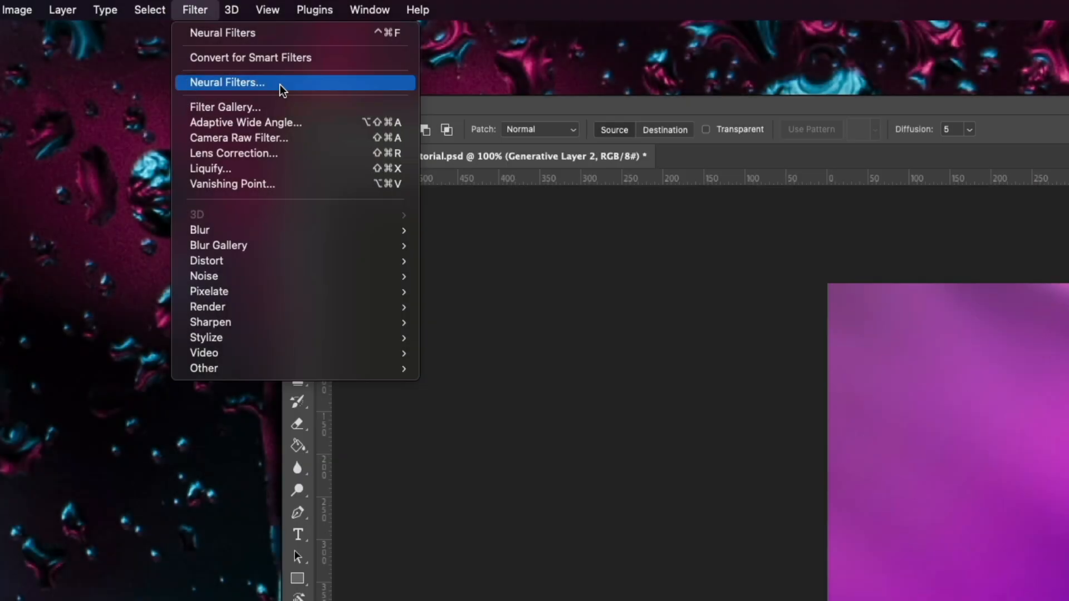
{"action": "left_click", "coordinate": [279, 84]}
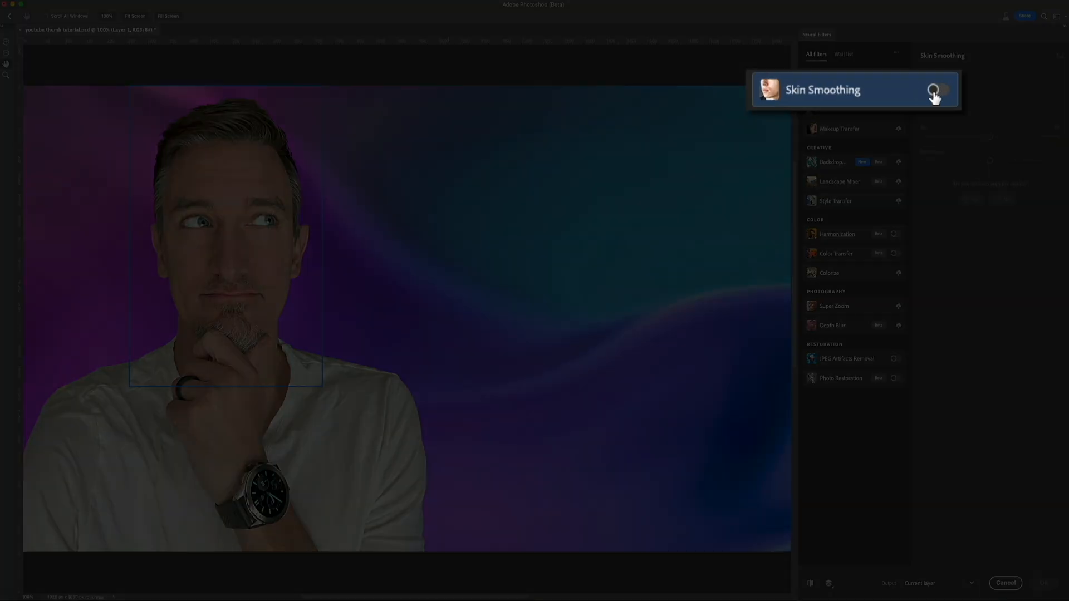
{"action": "left_click", "coordinate": [895, 90]}
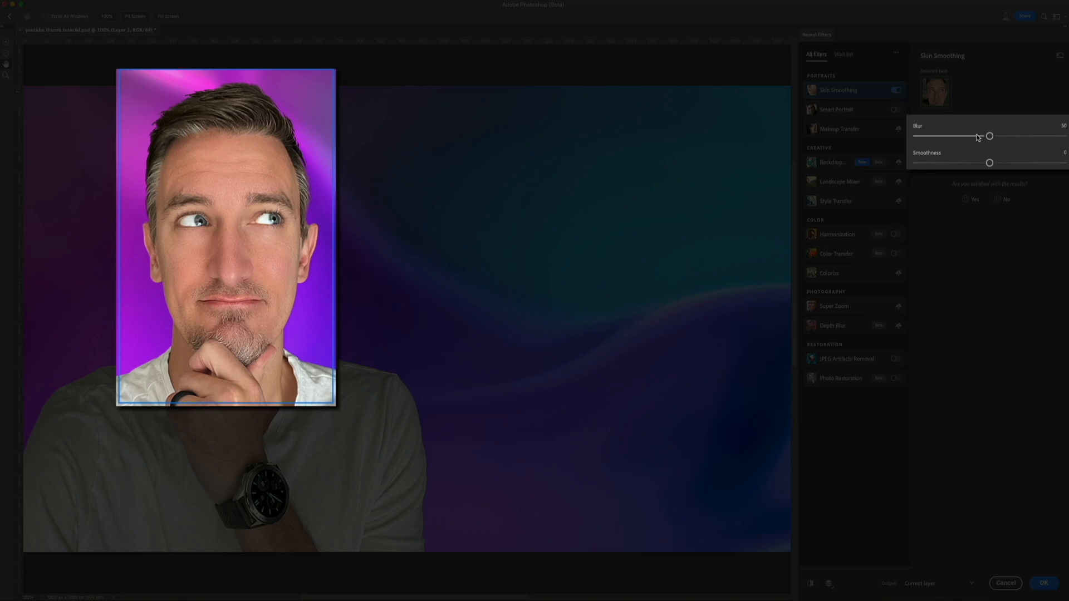
{"action": "left_click_drag", "start_coordinate": [989, 137], "coordinate": [993, 165]}
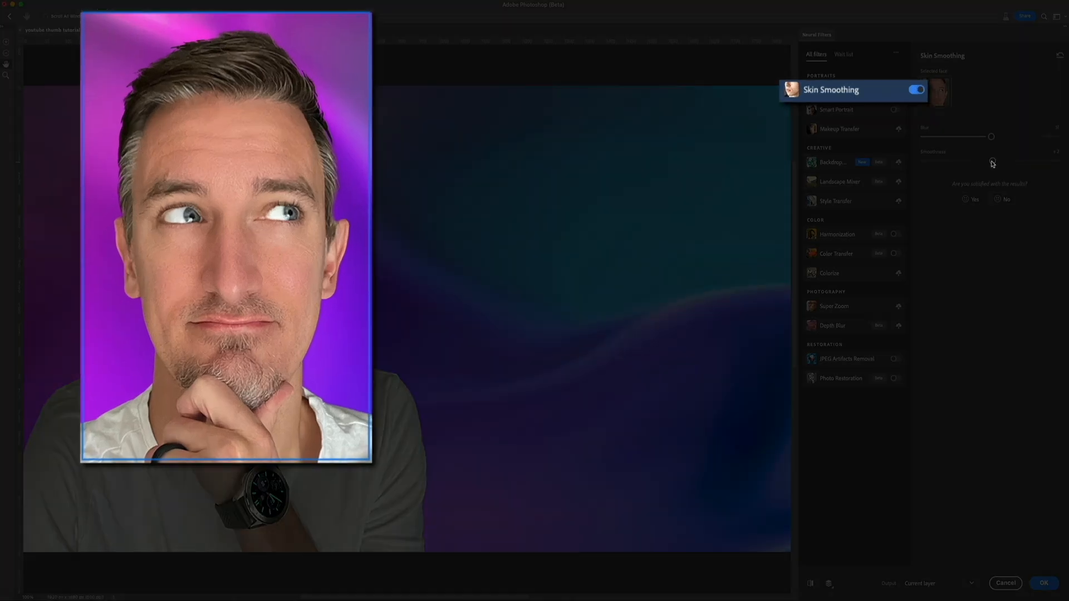
{"action": "left_click", "coordinate": [916, 91]}
{"action": "left_click", "coordinate": [916, 91]}
{"action": "left_click", "coordinate": [916, 90]}
{"action": "left_click", "coordinate": [916, 91]}
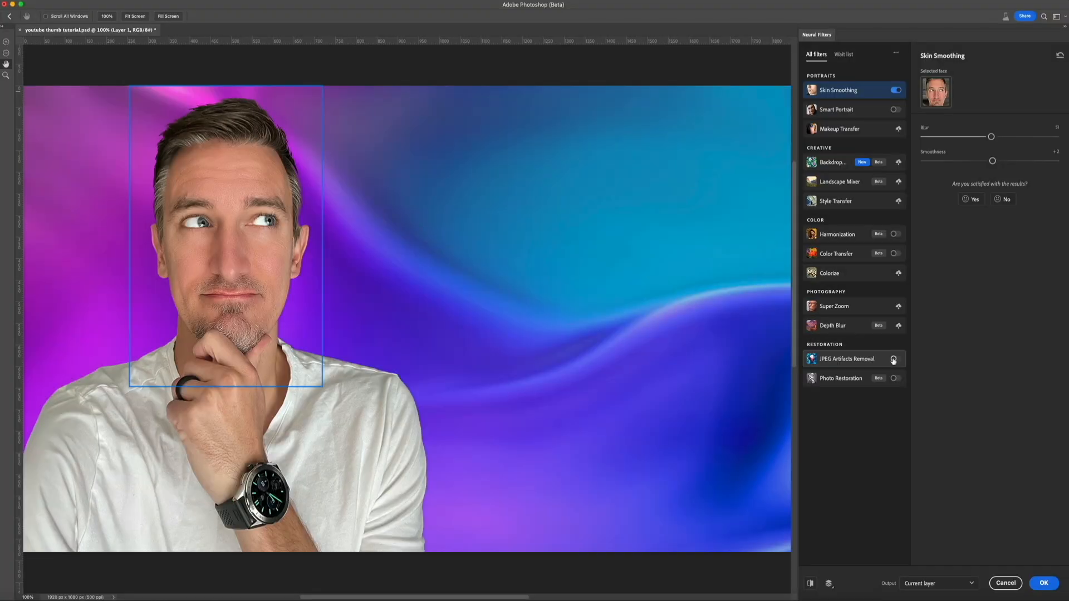
- Add JPEG Artifacts Removal at Low strength, apply the neural filters to the current layer, and clear the selection around the man
{"action": "left_click", "coordinate": [894, 359]}
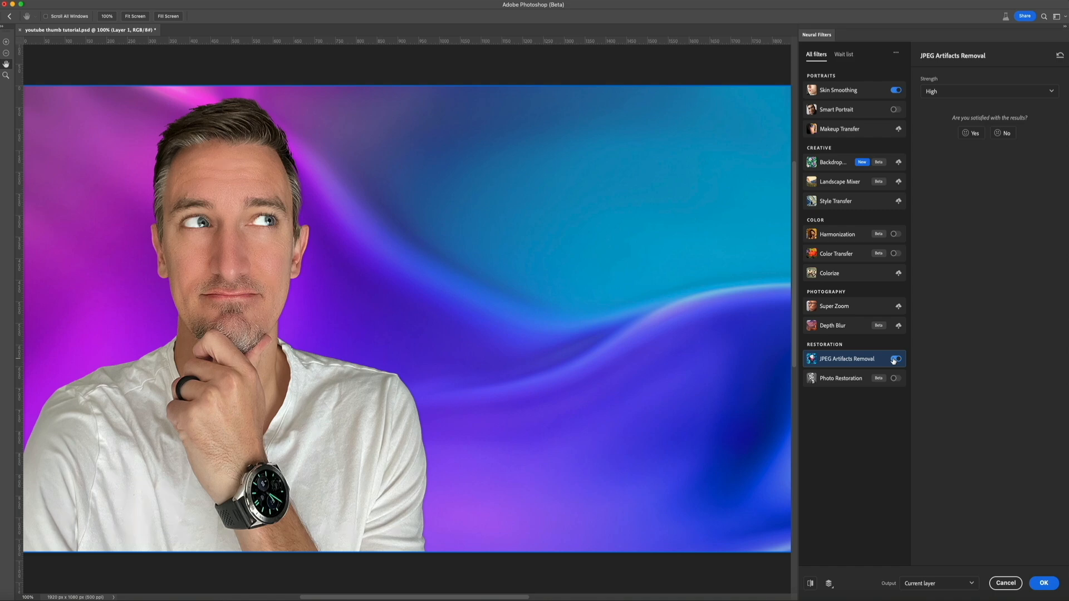
{"action": "left_click", "coordinate": [1051, 92]}
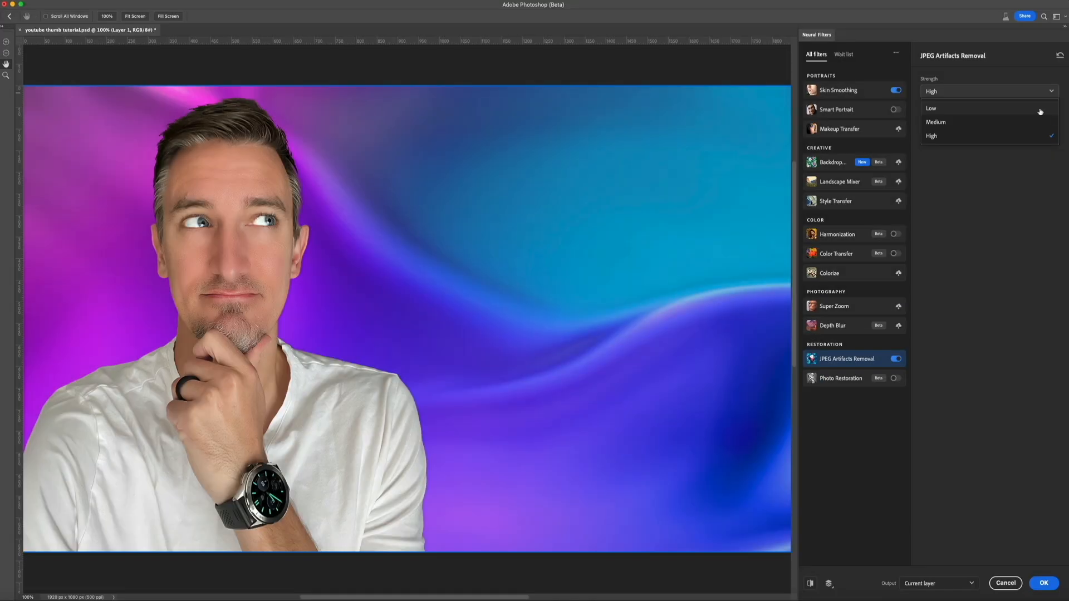
{"action": "left_click", "coordinate": [1041, 111]}
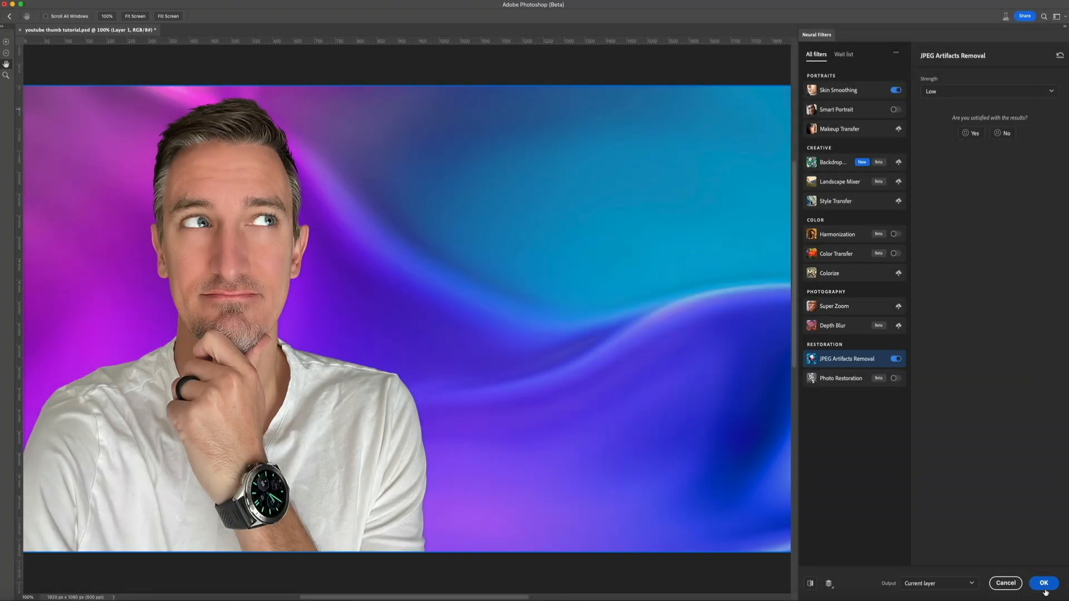
{"action": "left_click", "coordinate": [1044, 585]}
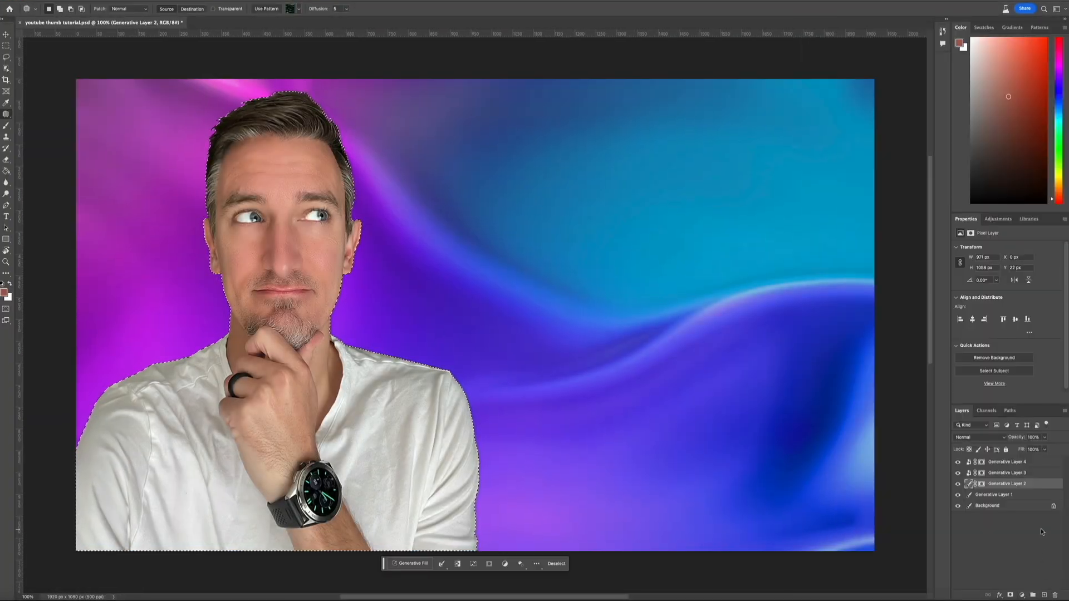
{"action": "left_click", "coordinate": [557, 563]}
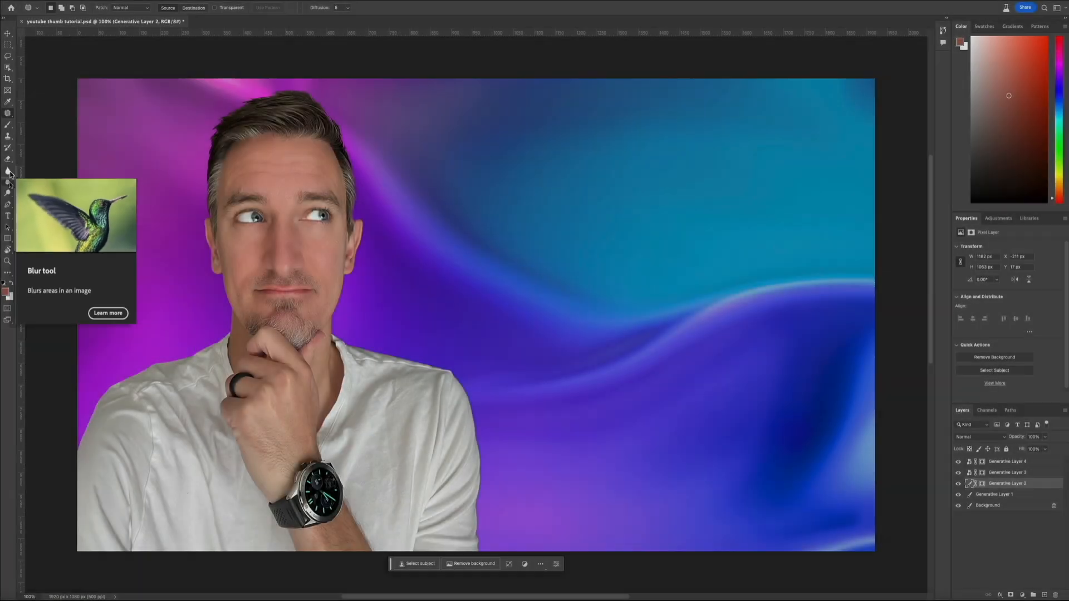
- Choose the Blur tool, examine the man's face up close, and return to viewing the full composition
{"action": "left_click", "coordinate": [8, 182]}
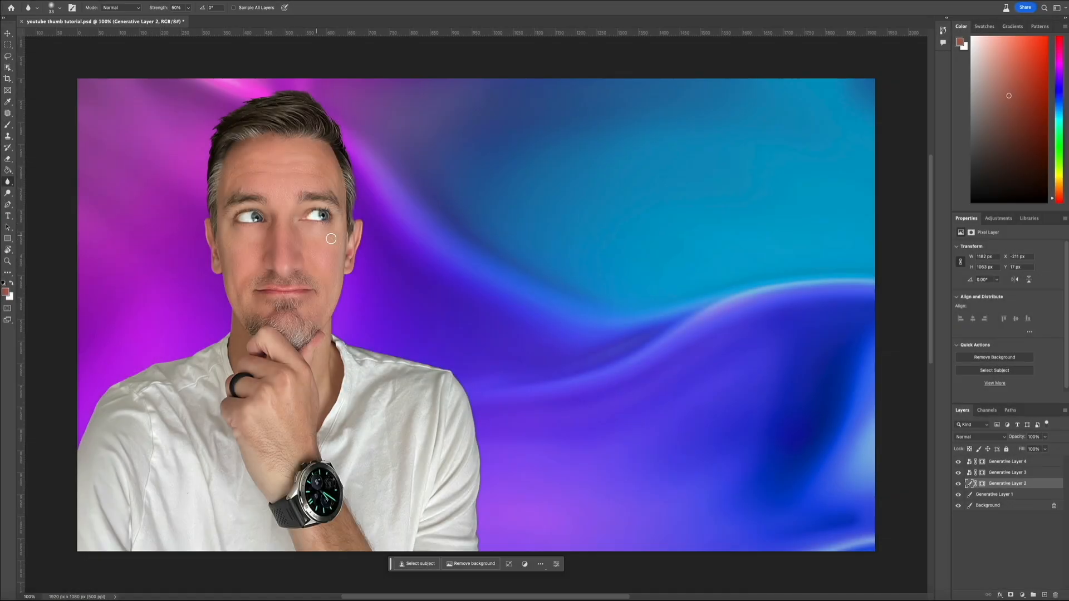
{"action": "scroll", "coordinate": [341, 253], "scroll_direction": "up", "scroll_amount": 1}
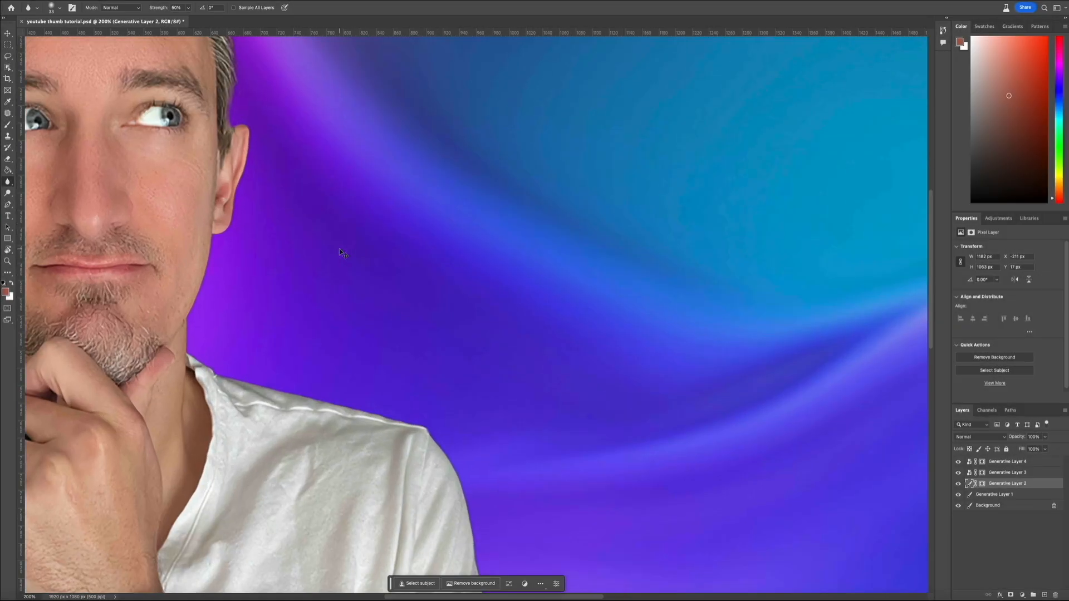
{"action": "scroll", "coordinate": [391, 217], "scroll_direction": "up", "scroll_amount": 5}
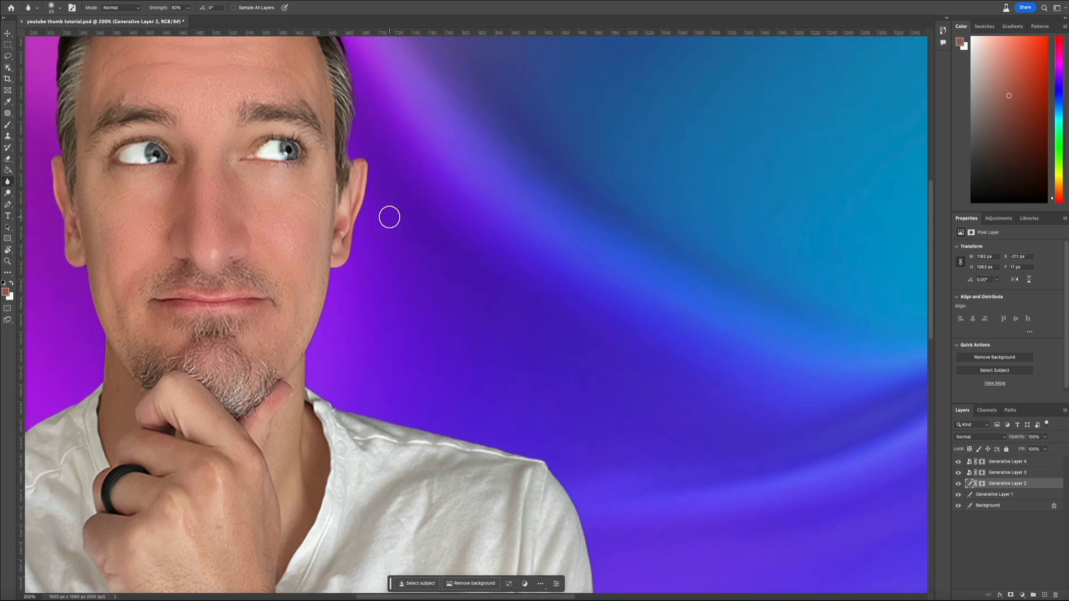
{"action": "scroll", "coordinate": [390, 217], "scroll_direction": "left", "scroll_amount": 3}
{"action": "scroll", "coordinate": [389, 218], "scroll_direction": "up", "scroll_amount": 2}
{"action": "scroll", "coordinate": [389, 218], "scroll_direction": "left", "scroll_amount": 1}
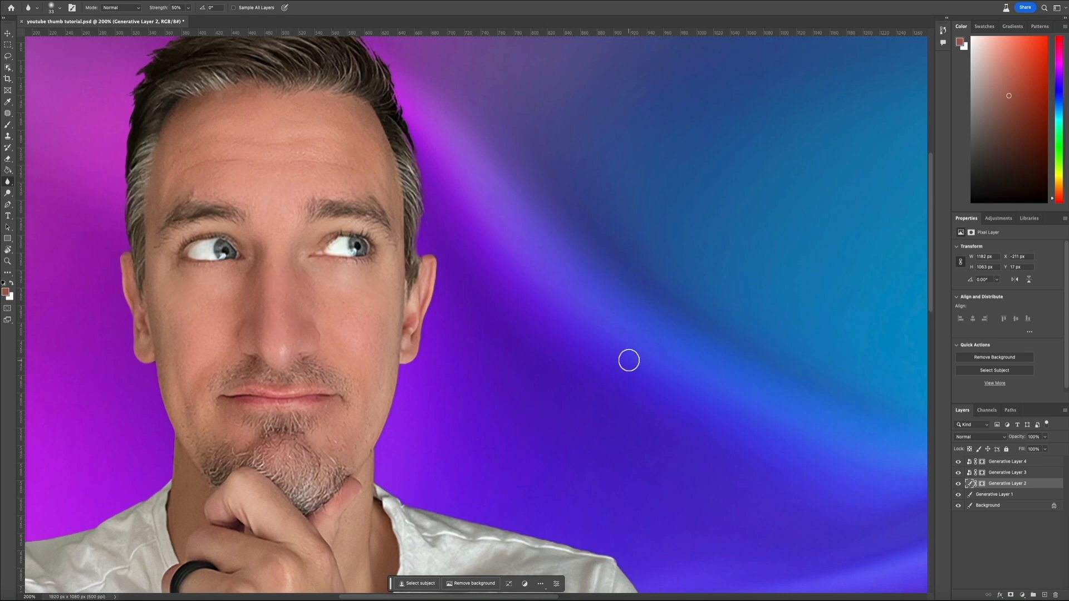
{"action": "key", "text": "super+minus"}
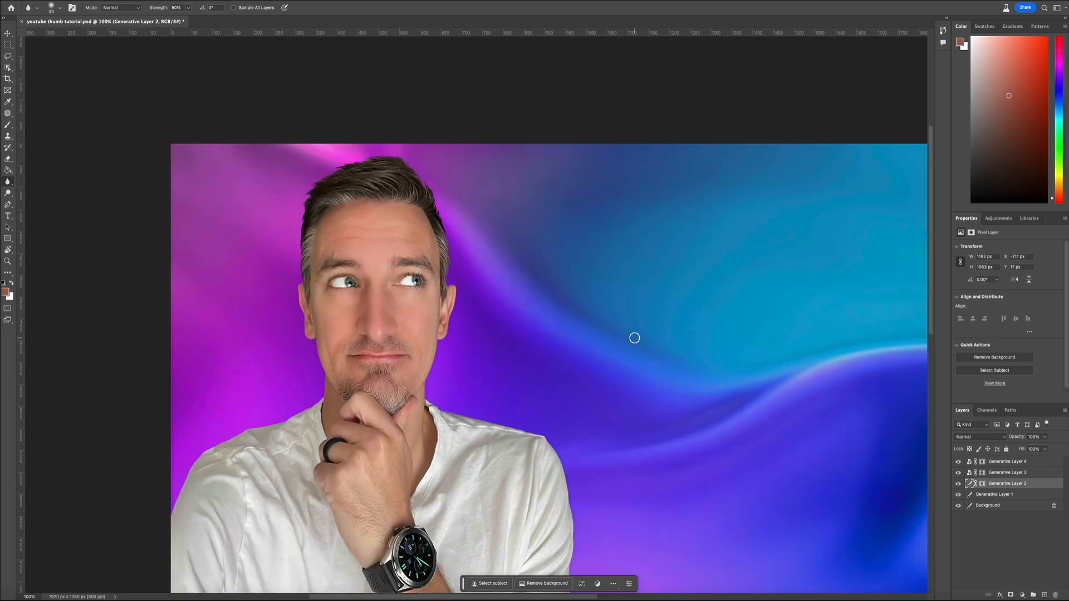
{"action": "scroll", "coordinate": [633, 337], "scroll_direction": "right", "scroll_amount": 4}
{"action": "scroll", "coordinate": [633, 338], "scroll_direction": "down", "scroll_amount": 2}
{"action": "scroll", "coordinate": [627, 333], "scroll_direction": "left", "scroll_amount": 1}
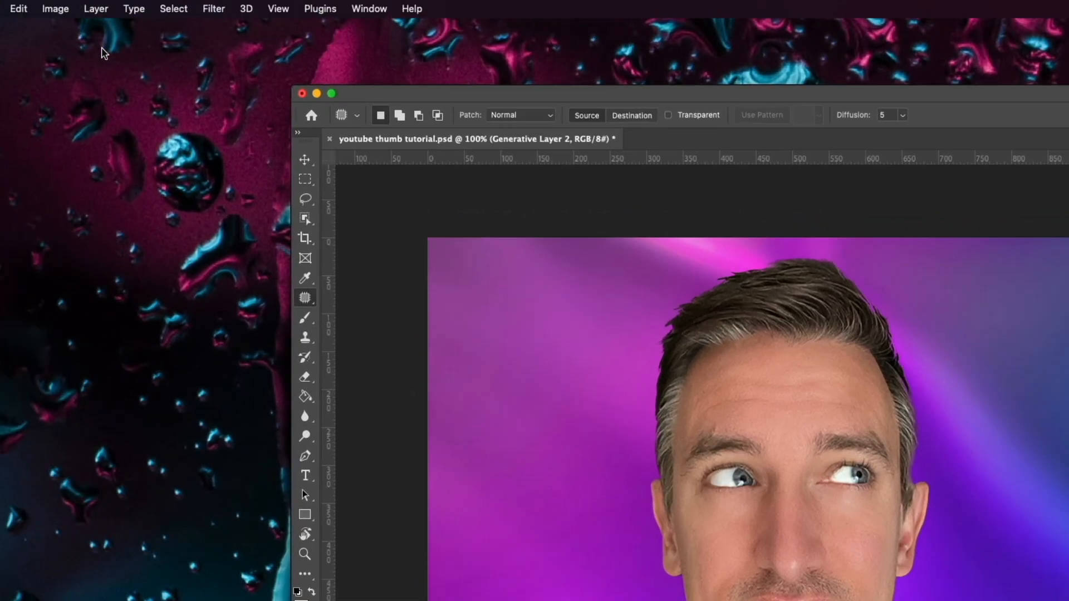
- Open the Camera Raw Filter on Generative Layer 2 and set Exposure +0.25, Contrast +9, Highlights -11, Shadows +31, Whites +25, Blacks -16, Vibrance +57, Saturation +6
{"action": "left_click", "coordinate": [214, 12]}
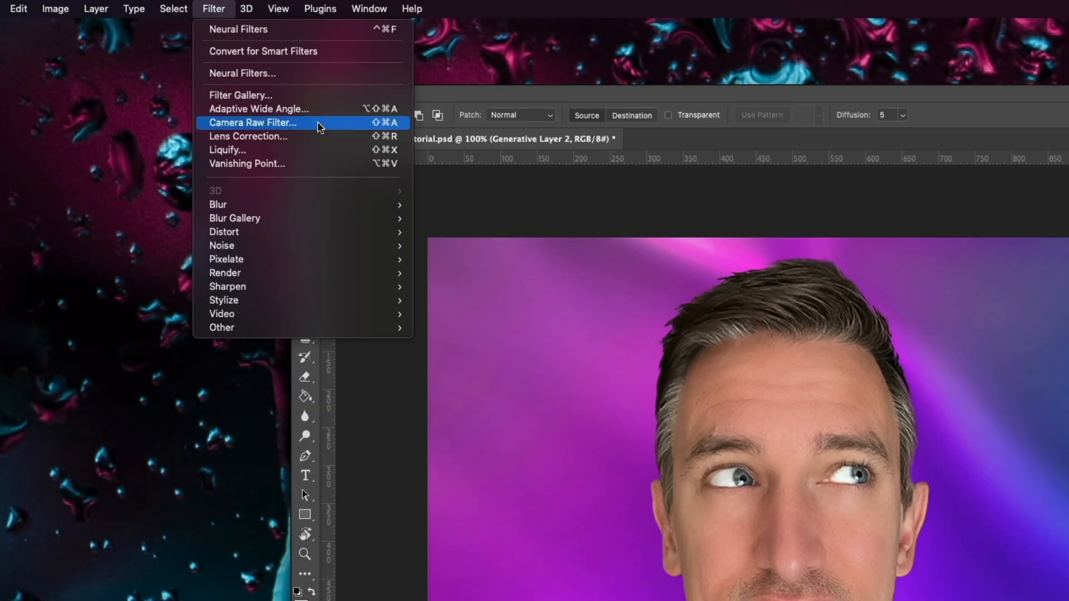
{"action": "left_click", "coordinate": [262, 122]}
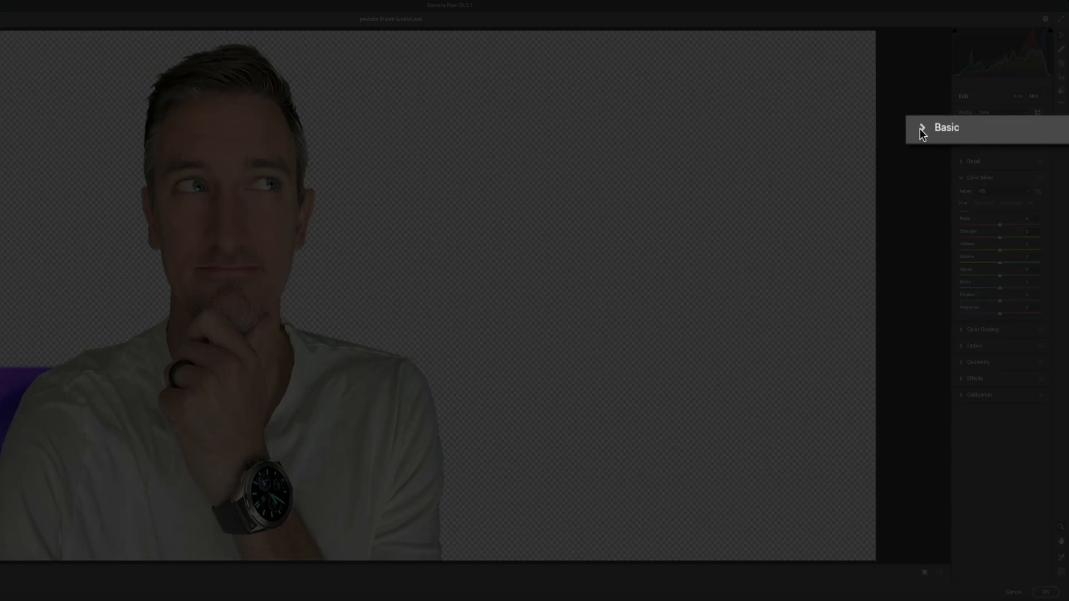
{"action": "left_click", "coordinate": [960, 128]}
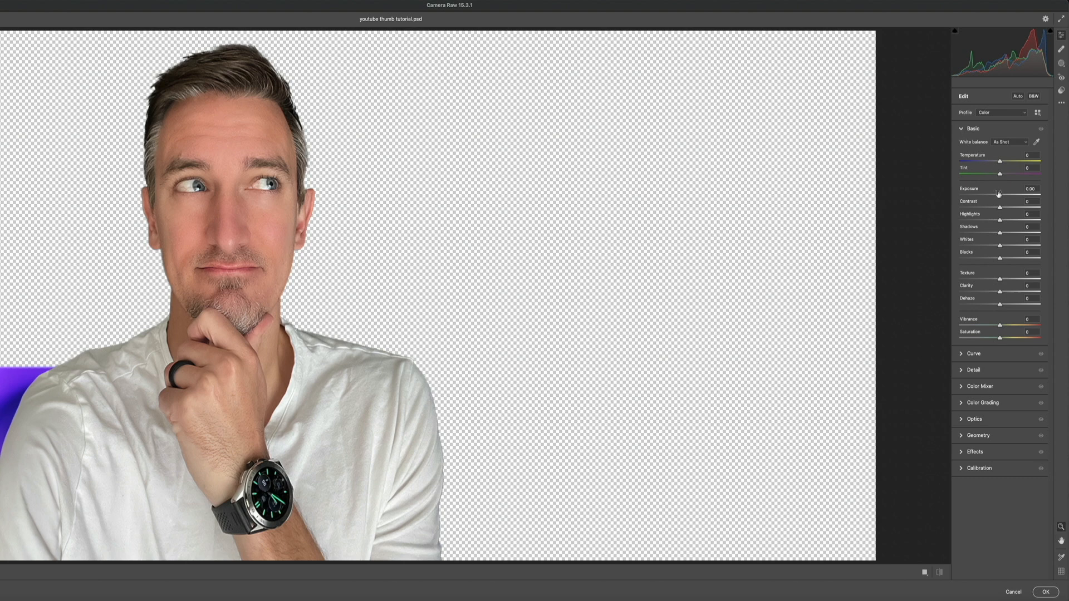
{"action": "left_click_drag", "start_coordinate": [1001, 196], "coordinate": [1003, 196]}
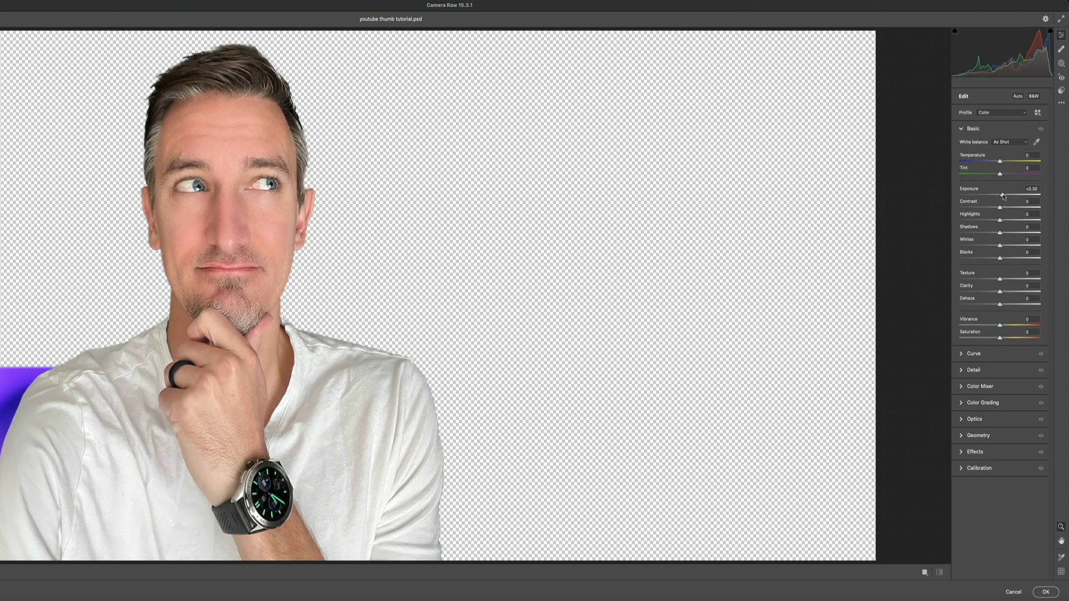
{"action": "left_click_drag", "start_coordinate": [1001, 209], "coordinate": [1010, 246]}
{"action": "left_click_drag", "start_coordinate": [1000, 258], "coordinate": [990, 258]}
{"action": "left_click_drag", "start_coordinate": [993, 221], "coordinate": [996, 221]}
{"action": "left_click_drag", "start_coordinate": [990, 258], "coordinate": [994, 259]}
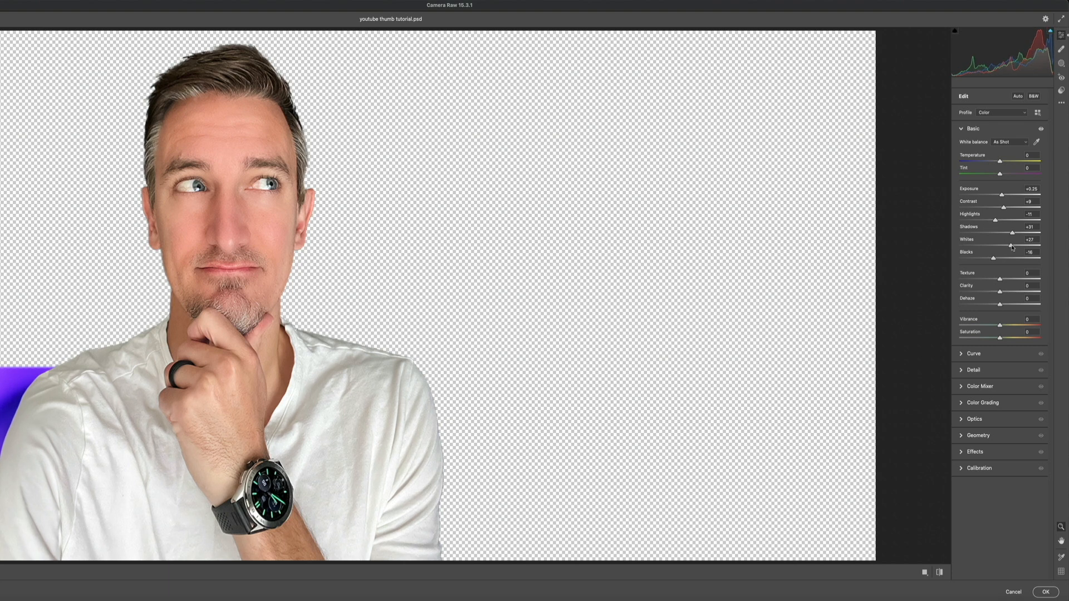
{"action": "mouse_move", "coordinate": [1000, 326]}
{"action": "left_mouse_down"}
{"action": "mouse_move", "coordinate": [1046, 327]}
{"action": "mouse_move", "coordinate": [987, 327]}
{"action": "mouse_move", "coordinate": [1023, 327]}
{"action": "mouse_move", "coordinate": [1002, 339]}
{"action": "left_mouse_up"}
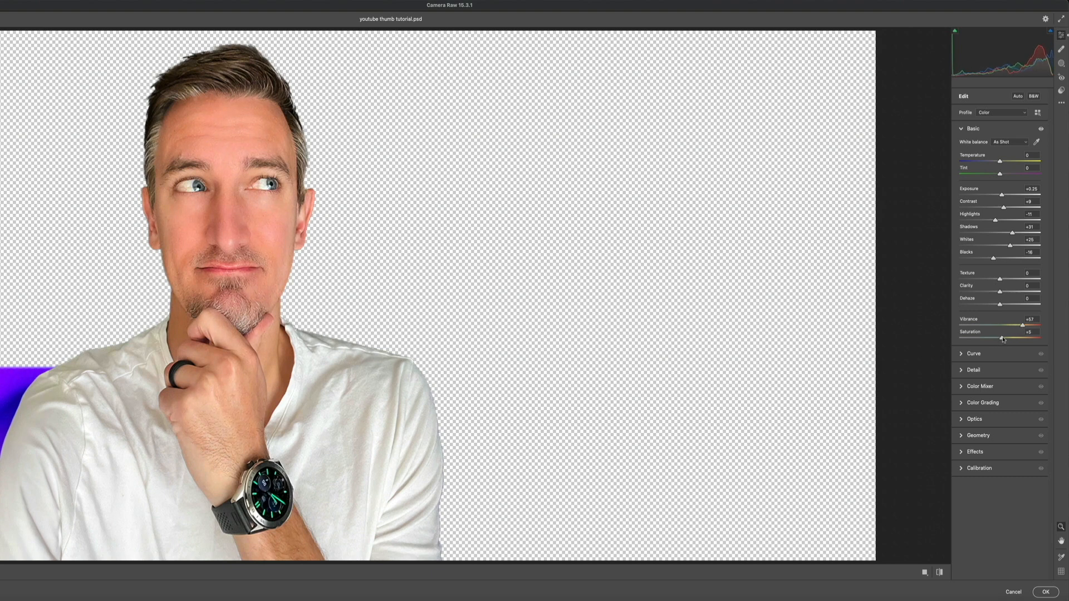
{"action": "left_click_drag", "start_coordinate": [1003, 339], "coordinate": [1003, 339]}
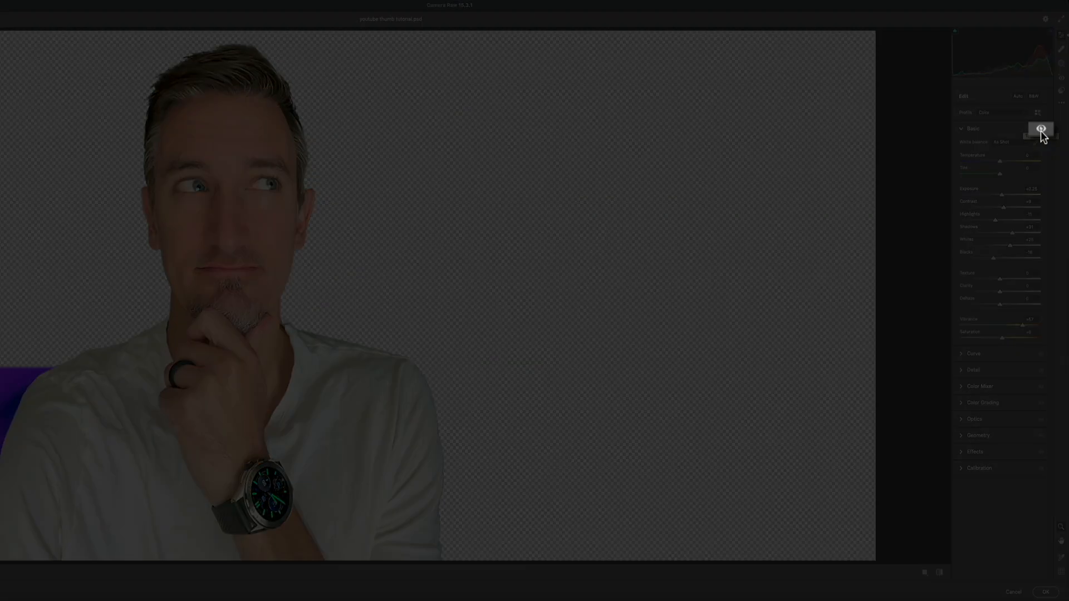
- Compare the portrait with the Basic adjustments off and on, and apply the Camera Raw filter
{"action": "left_click", "coordinate": [1040, 131]}
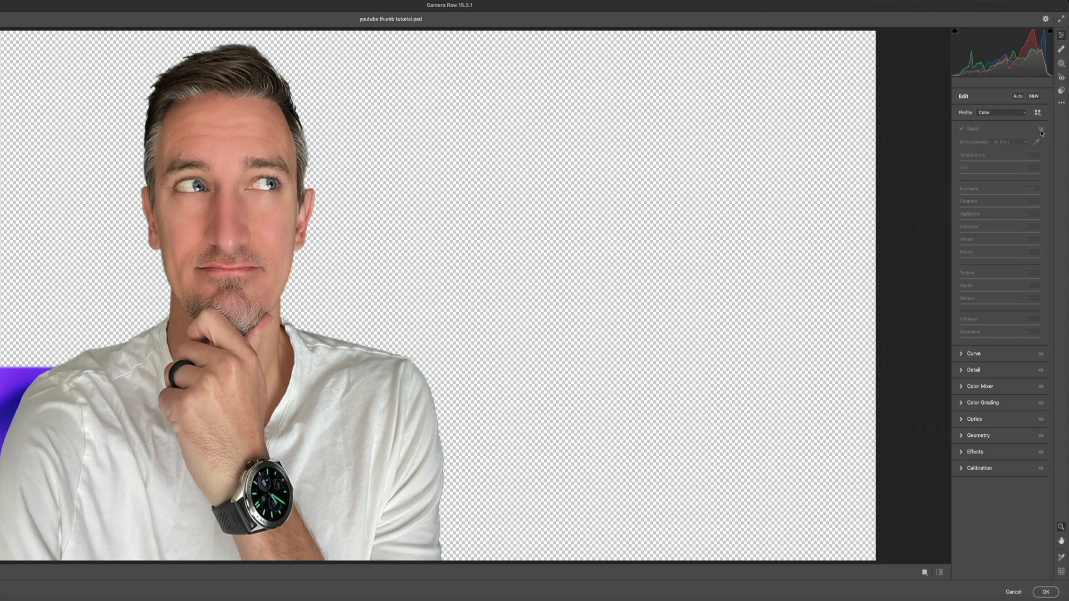
{"action": "left_click", "coordinate": [1041, 130]}
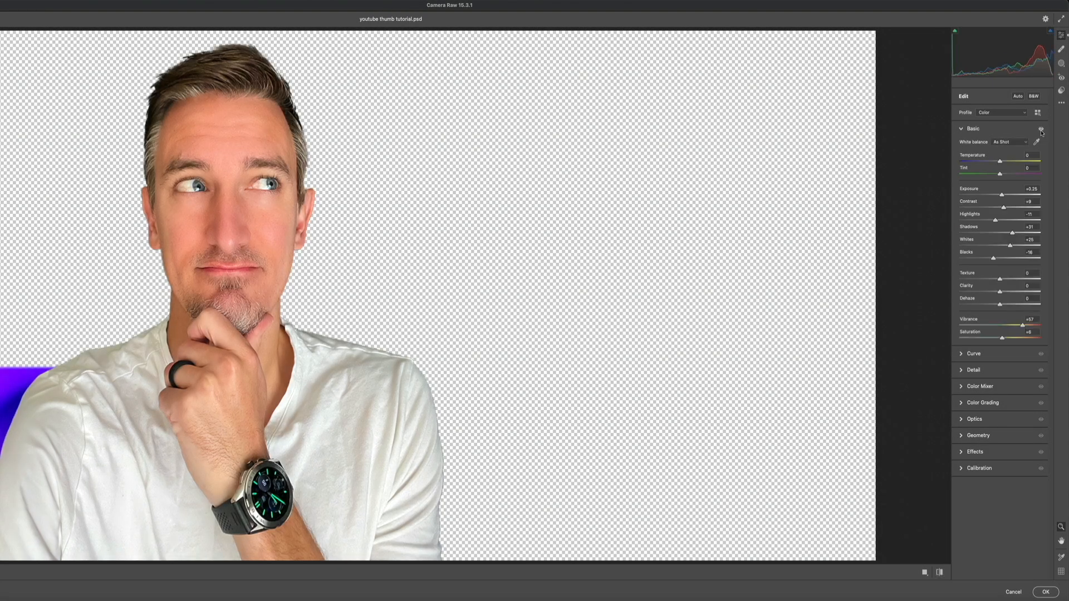
{"action": "left_click", "coordinate": [1041, 131]}
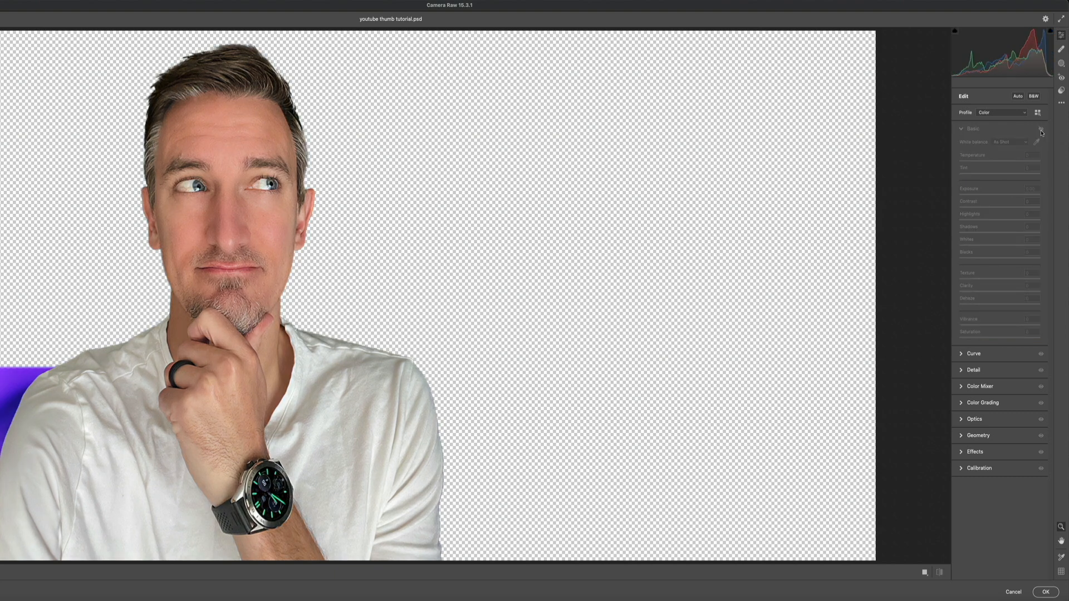
{"action": "left_click", "coordinate": [1040, 130]}
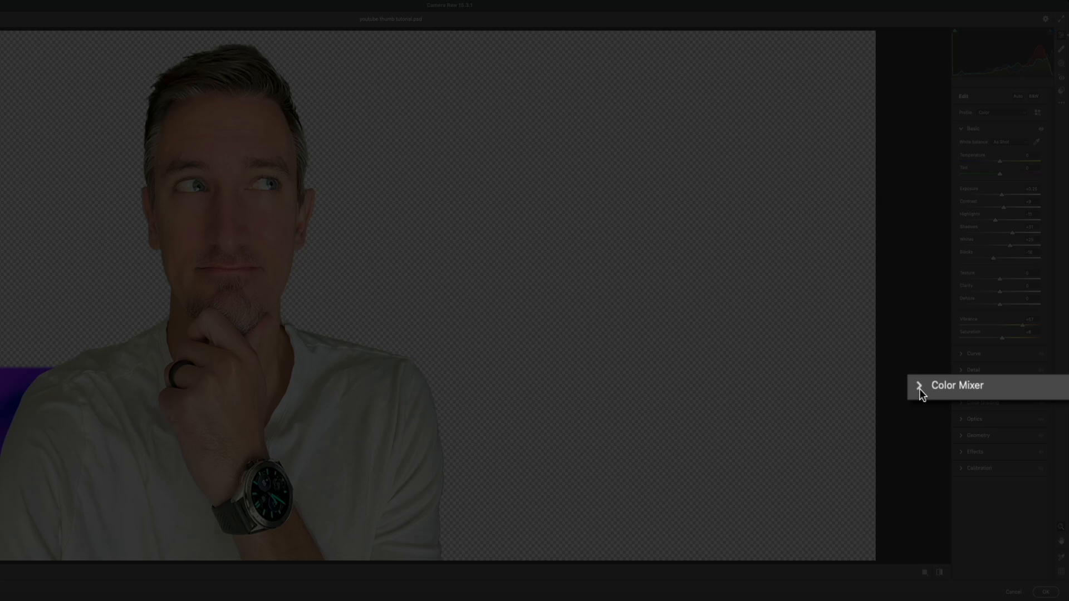
{"action": "mouse_move", "coordinate": [962, 390]}
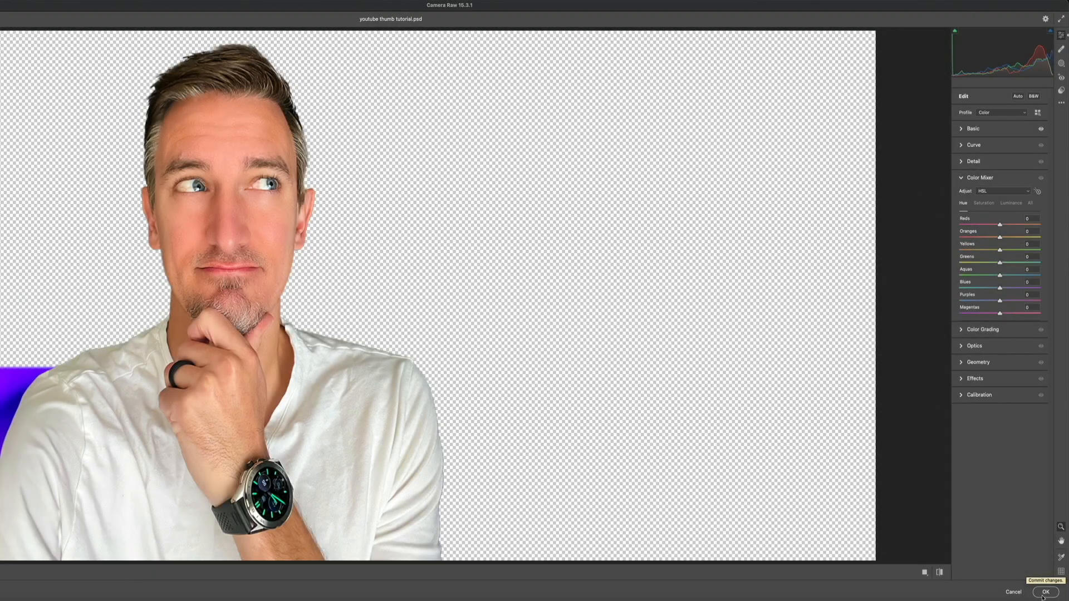
{"action": "left_click", "coordinate": [1045, 583]}
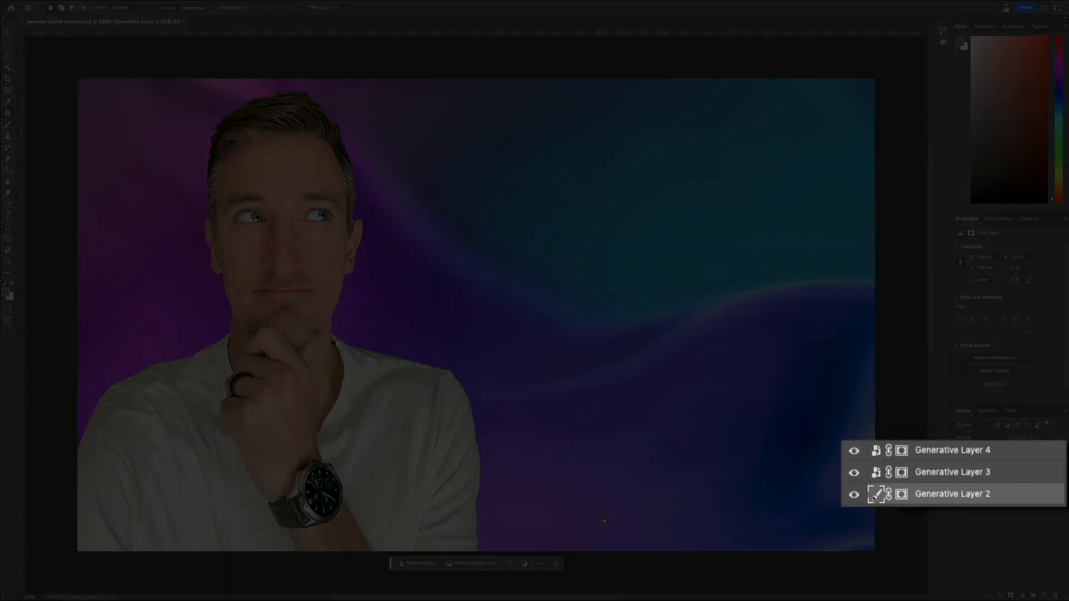
- Merge Generative Layer 2, Generative Layer 3 and Generative Layer 4 into a single layer
{"action": "left_click", "coordinate": [1010, 477], "text": "shift"}
{"action": "left_click", "coordinate": [1014, 454], "text": "shift"}
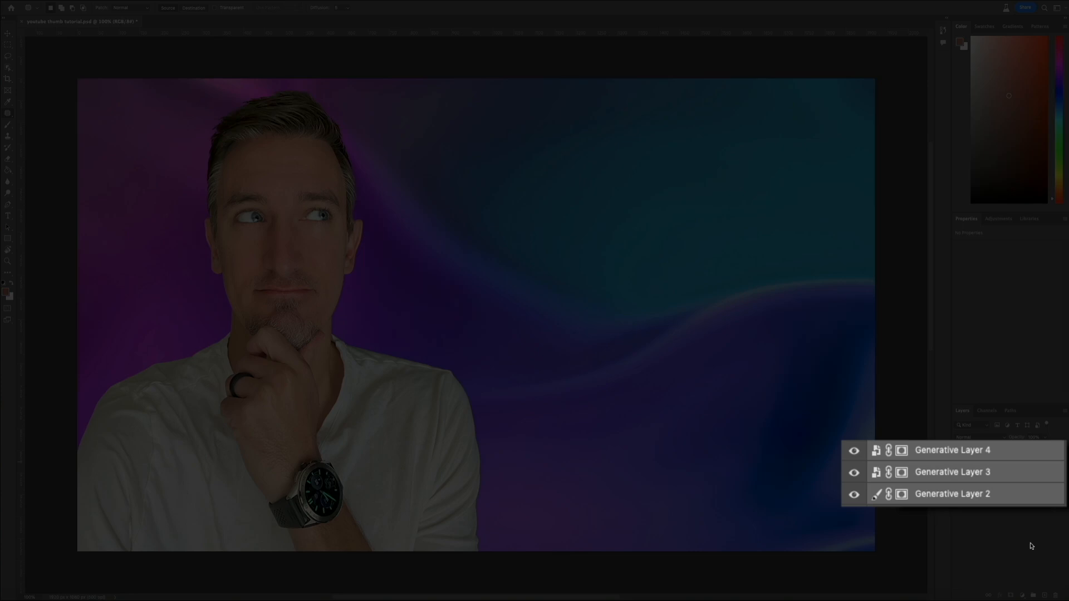
{"action": "key", "text": "ctrl+e"}
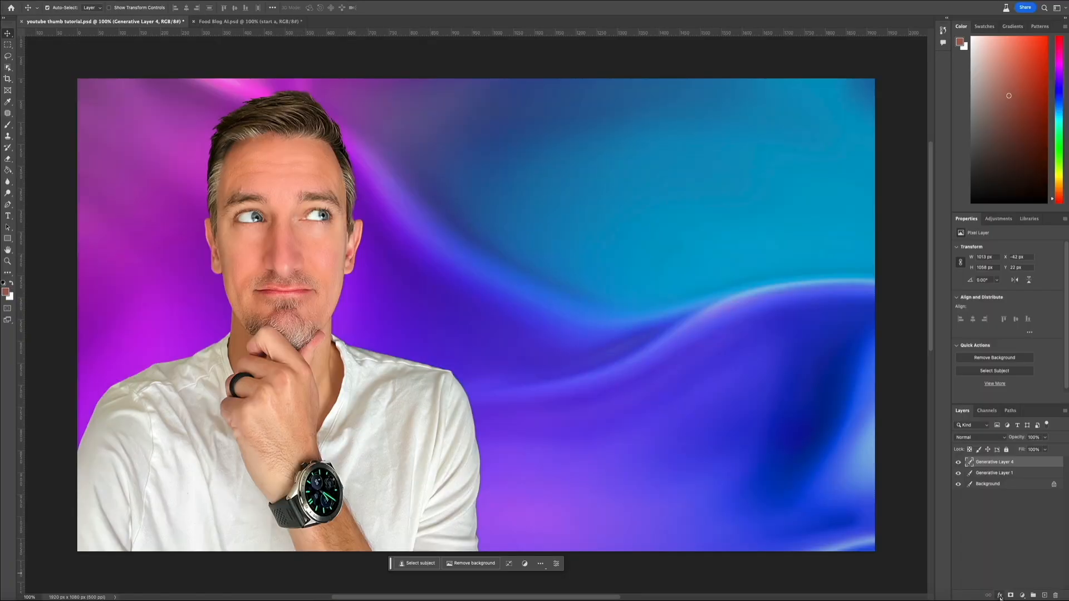
- Add a drop shadow to the merged portrait layer with Distance 25 px, Spread 26% and Size 84 px
{"action": "left_click", "coordinate": [1001, 596]}
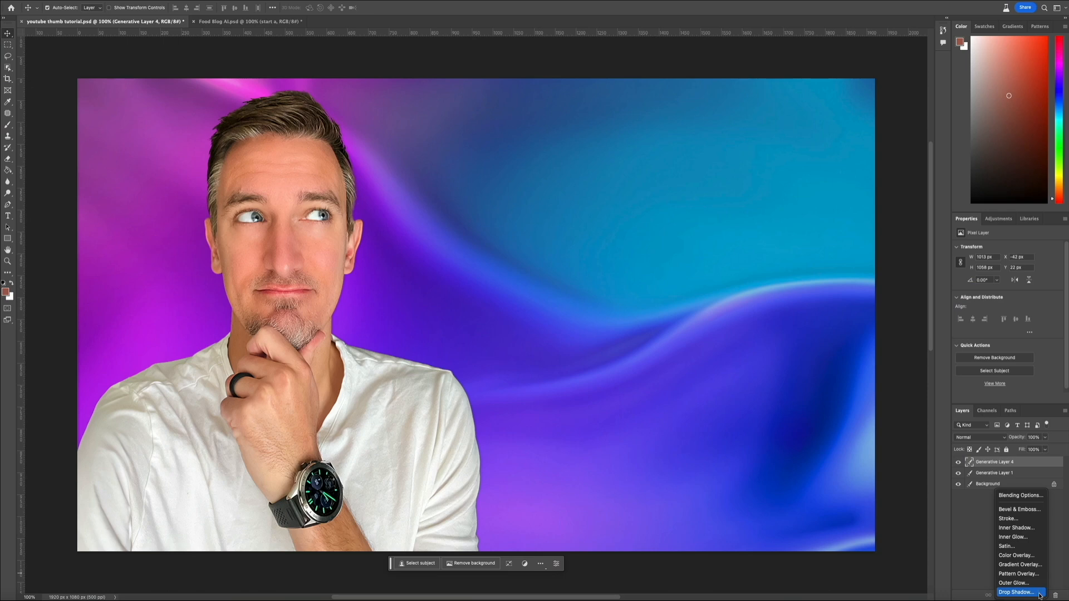
{"action": "left_click", "coordinate": [1037, 593]}
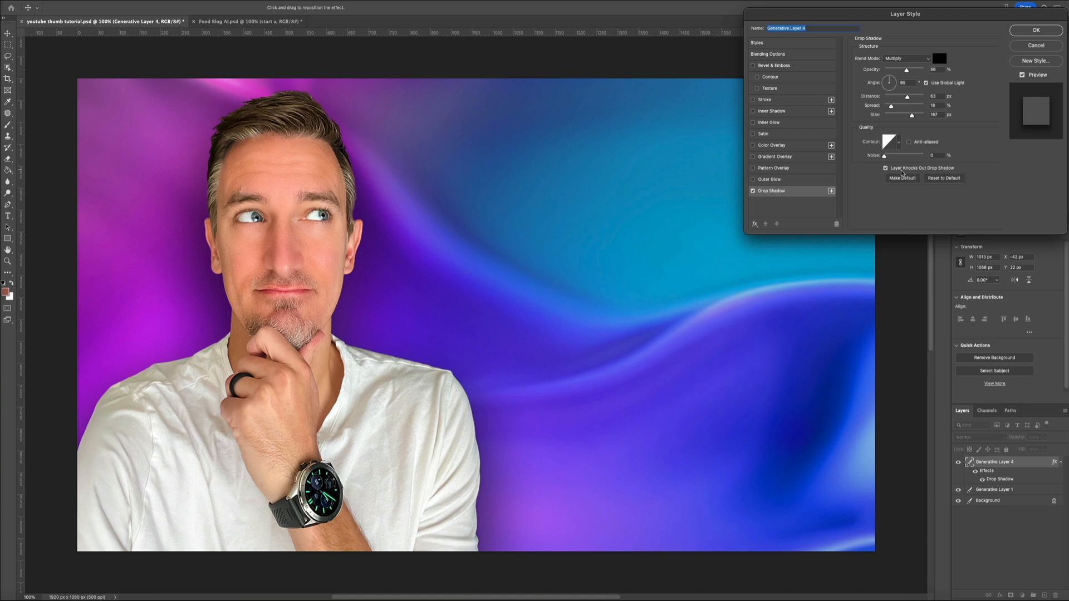
{"action": "left_click_drag", "start_coordinate": [907, 98], "coordinate": [894, 115]}
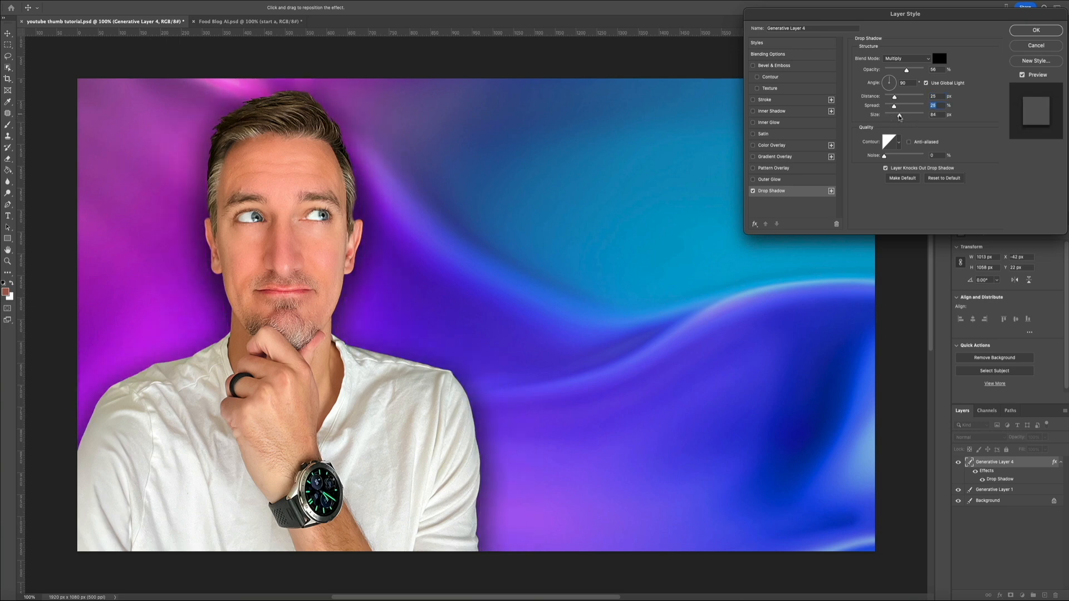
{"action": "left_click_drag", "start_coordinate": [899, 116], "coordinate": [899, 116]}
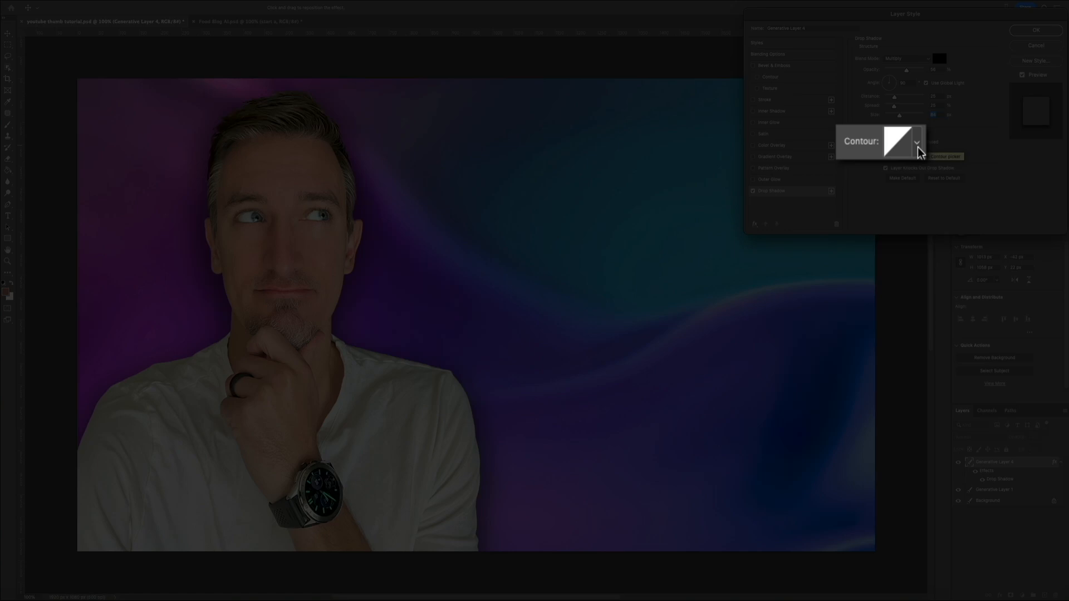
- Try the Cone, Cone - Inverted, Cove - Deep and further contours on the drop shadow, and go back to Linear
{"action": "left_click", "coordinate": [899, 143]}
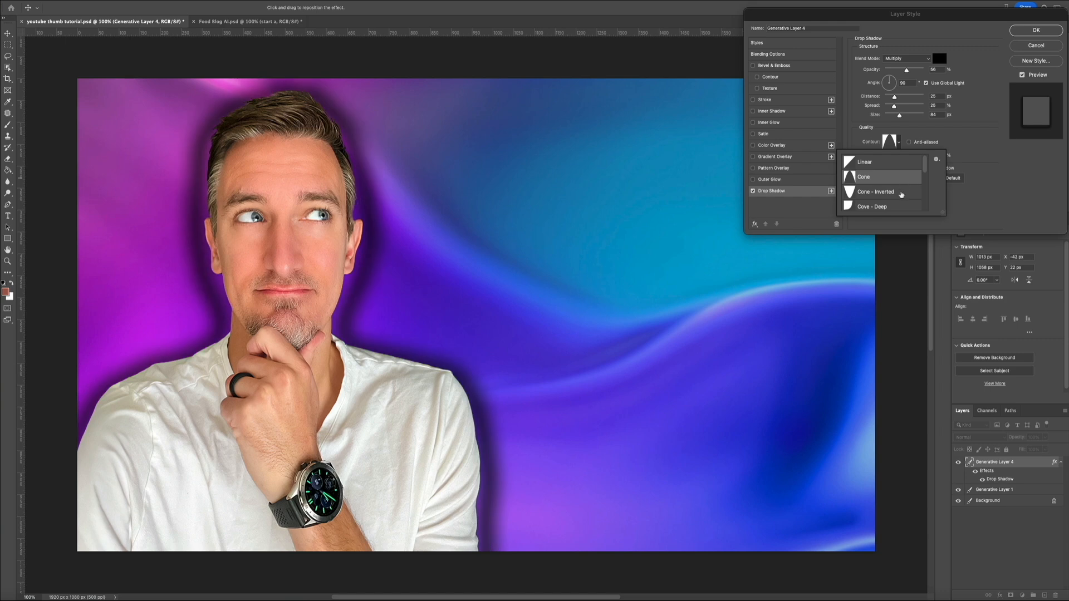
{"action": "left_click", "coordinate": [902, 194]}
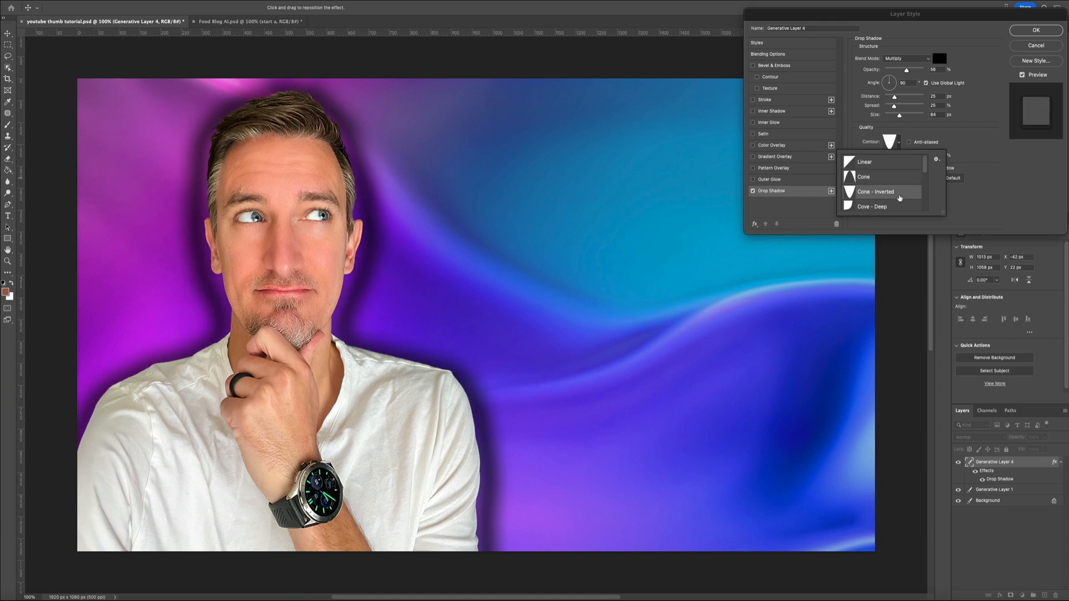
{"action": "left_click", "coordinate": [898, 209]}
{"action": "scroll", "coordinate": [898, 210], "scroll_direction": "down", "scroll_amount": 2}
{"action": "left_click", "coordinate": [897, 204]}
{"action": "scroll", "coordinate": [897, 205], "scroll_direction": "down", "scroll_amount": 3}
{"action": "left_click", "coordinate": [893, 188]}
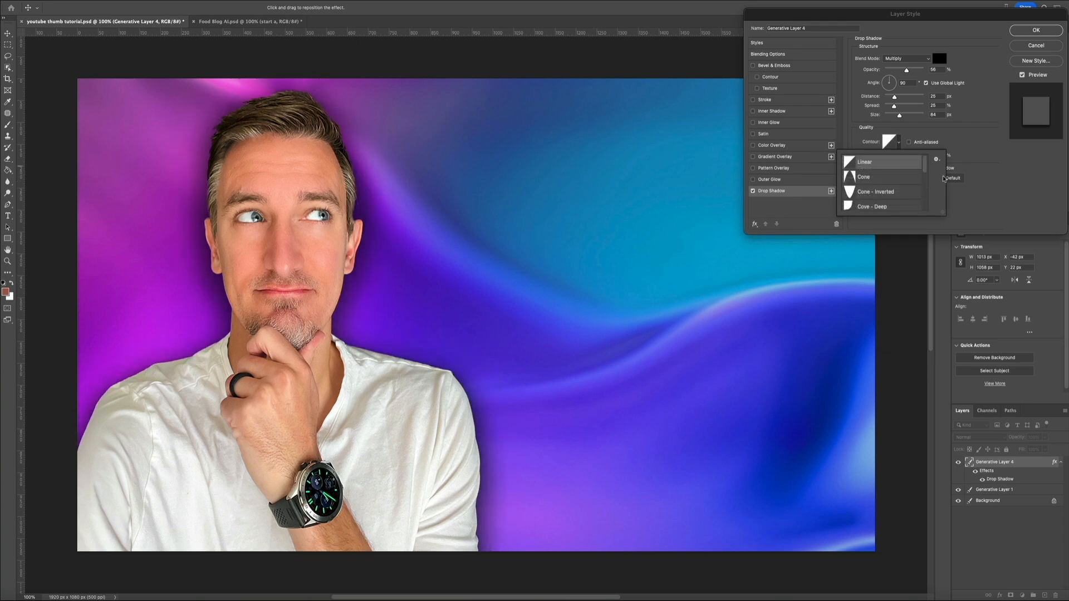
{"action": "left_click", "coordinate": [987, 180]}
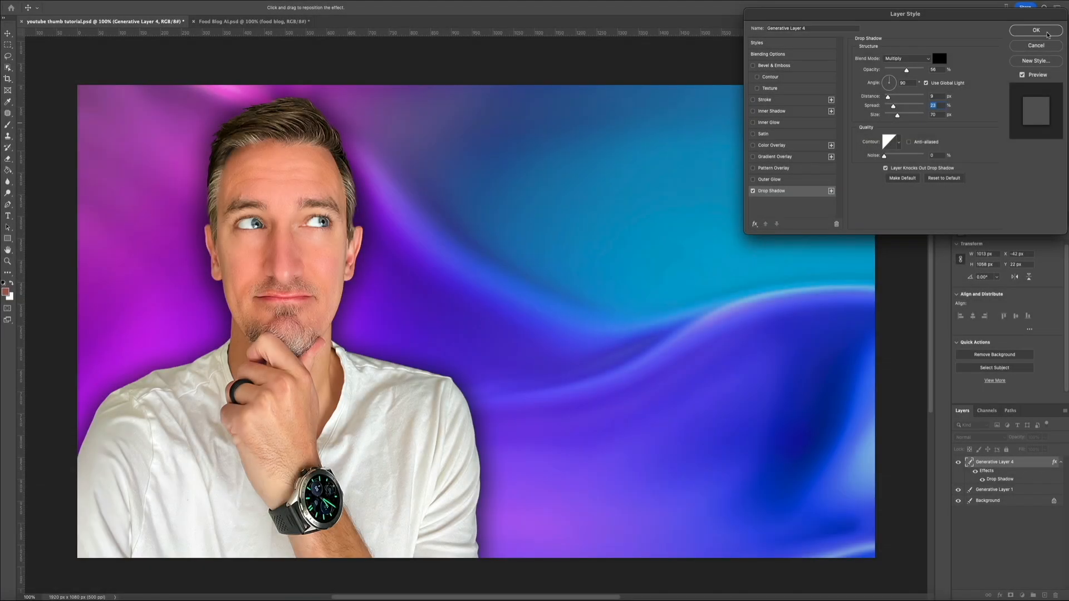
- Apply the drop shadow with reduced distance, spread and size, and compare the portrait layer's effects off and on
{"action": "left_click", "coordinate": [1044, 33]}
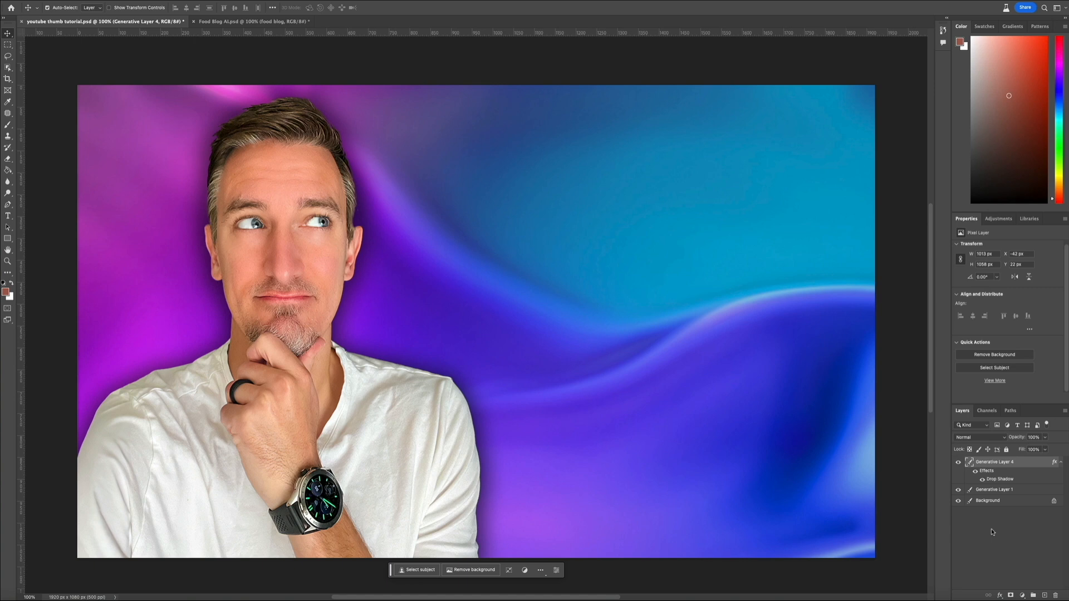
{"action": "left_click", "coordinate": [975, 472]}
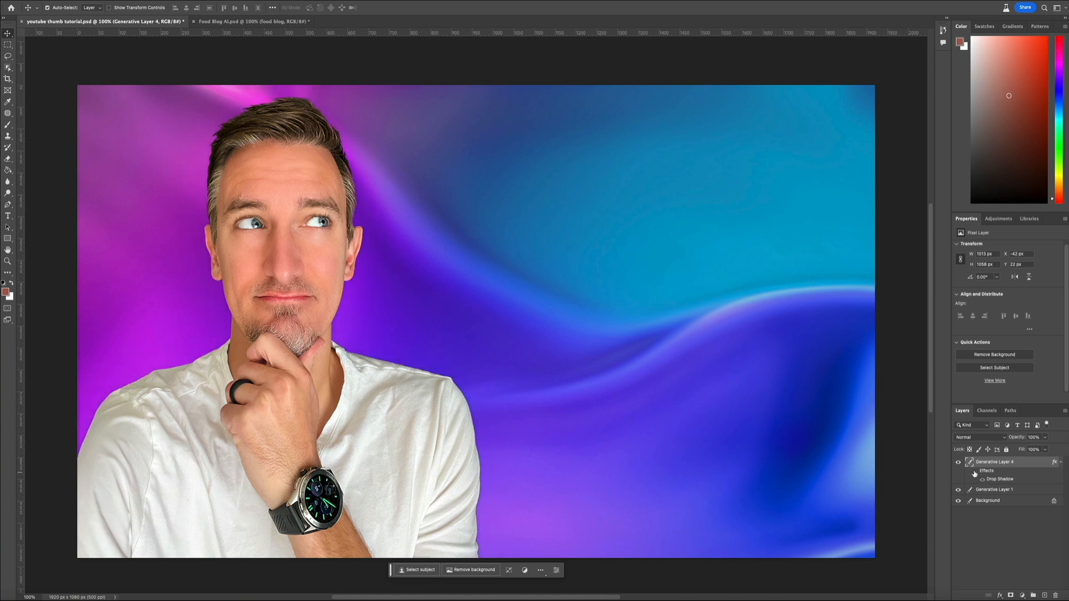
{"action": "left_click", "coordinate": [975, 472]}
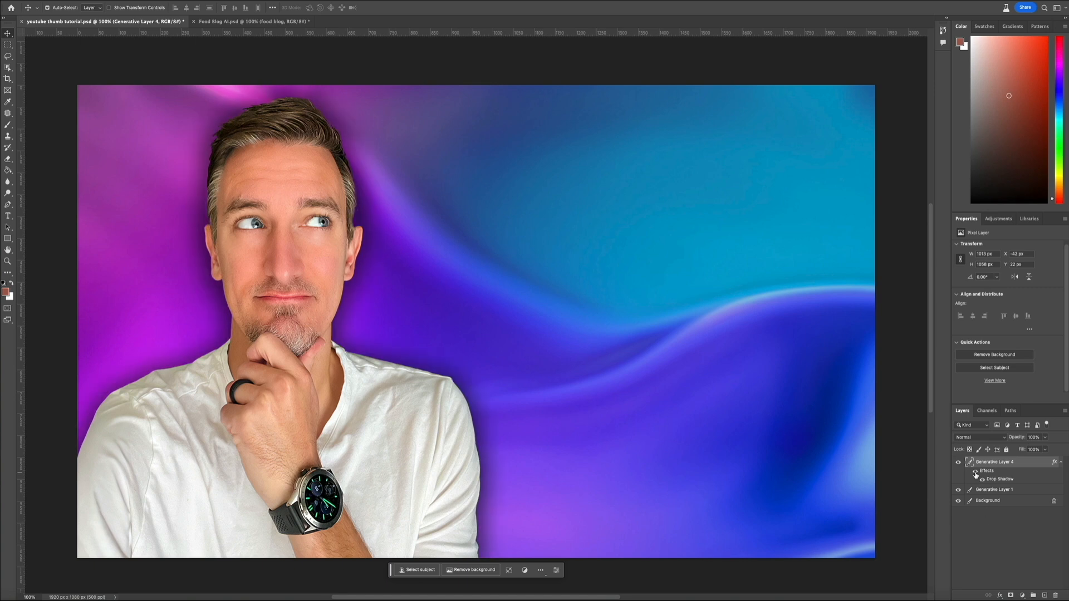
{"action": "left_click", "coordinate": [975, 472]}
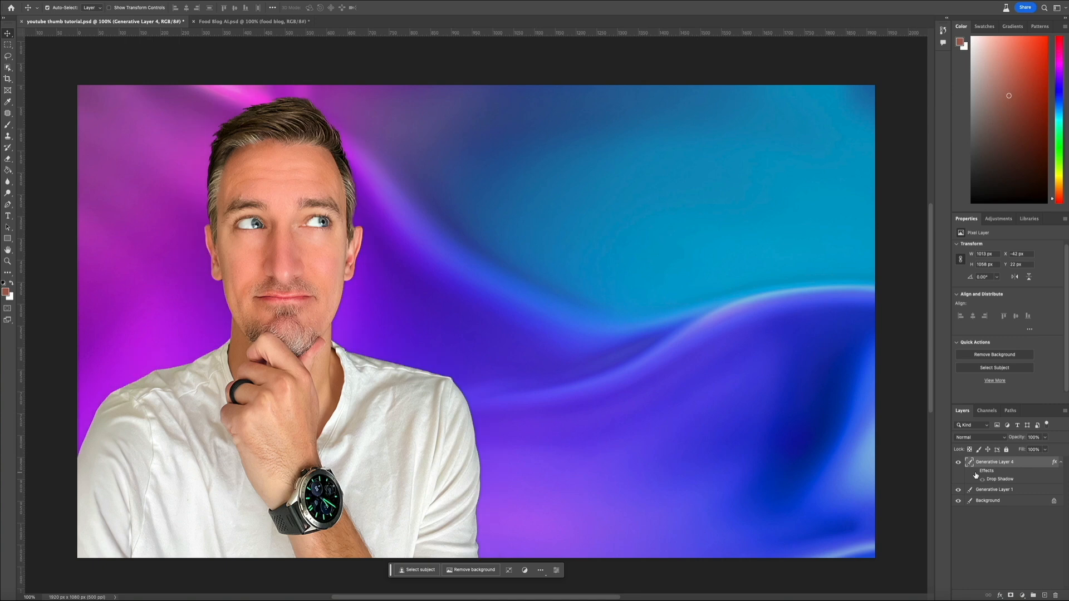
{"action": "left_click", "coordinate": [975, 472]}
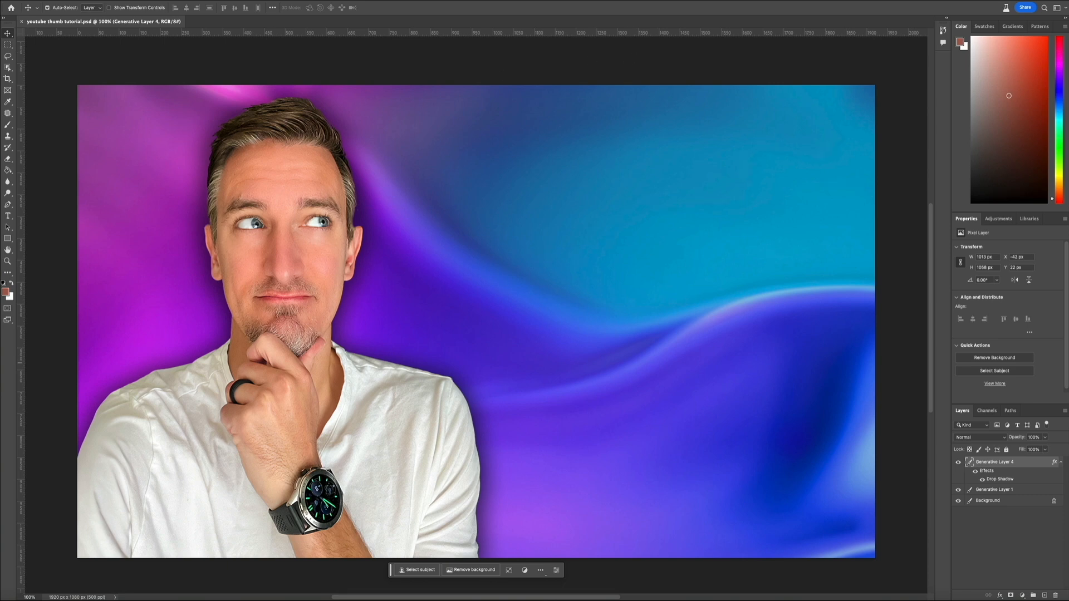
- Place the Firefly chef robot image ending in "a chef (1).jpg" from Downloads into the thumbnail document and commit it
{"action": "key", "text": "super+Tab"}
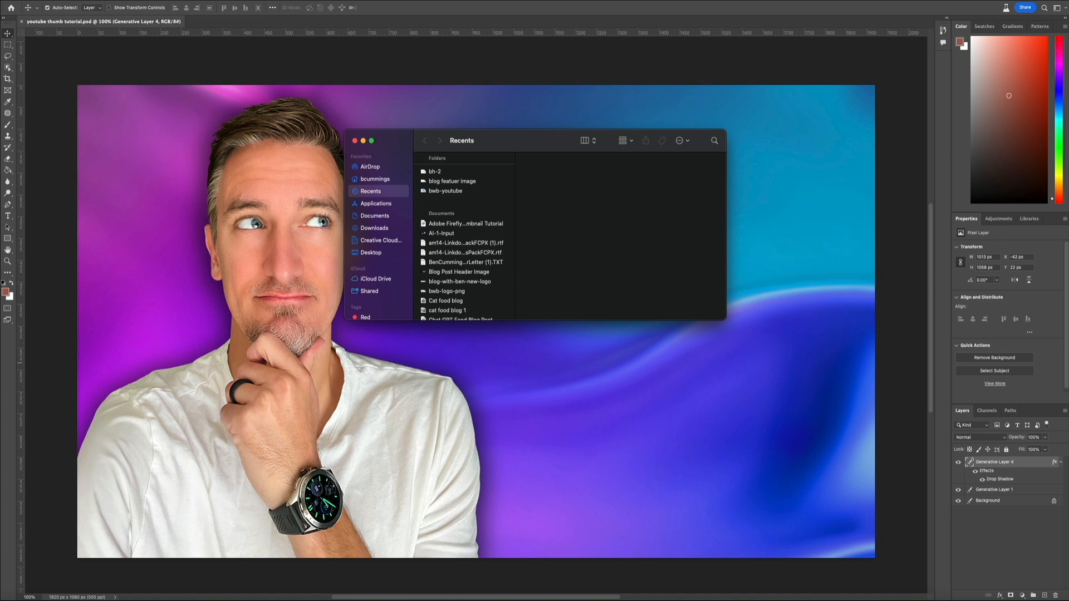
{"action": "left_click", "coordinate": [373, 227]}
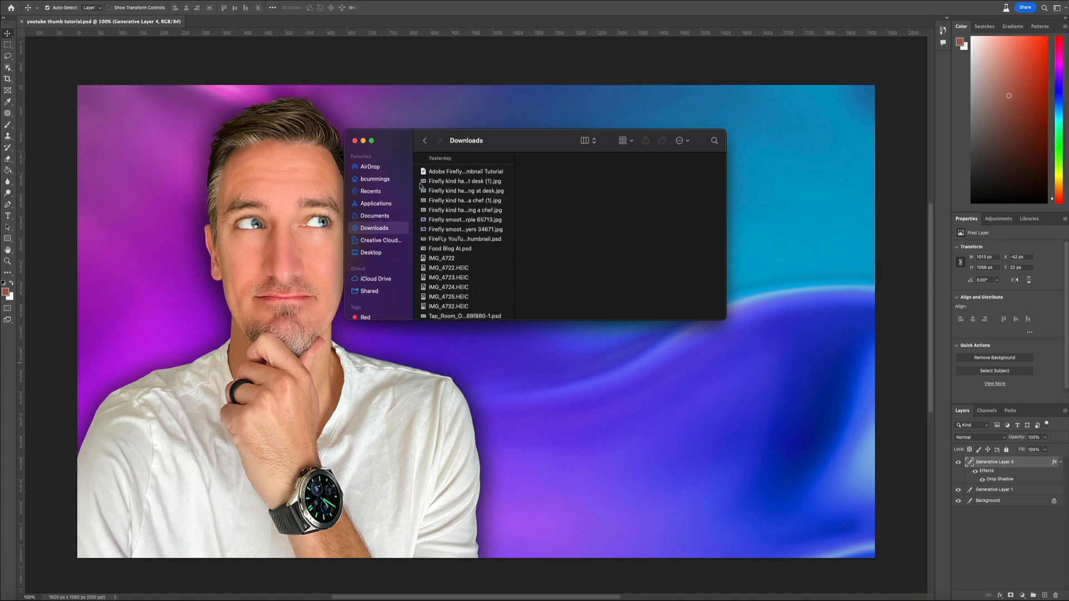
{"action": "left_click", "coordinate": [439, 182]}
{"action": "left_click", "coordinate": [453, 201]}
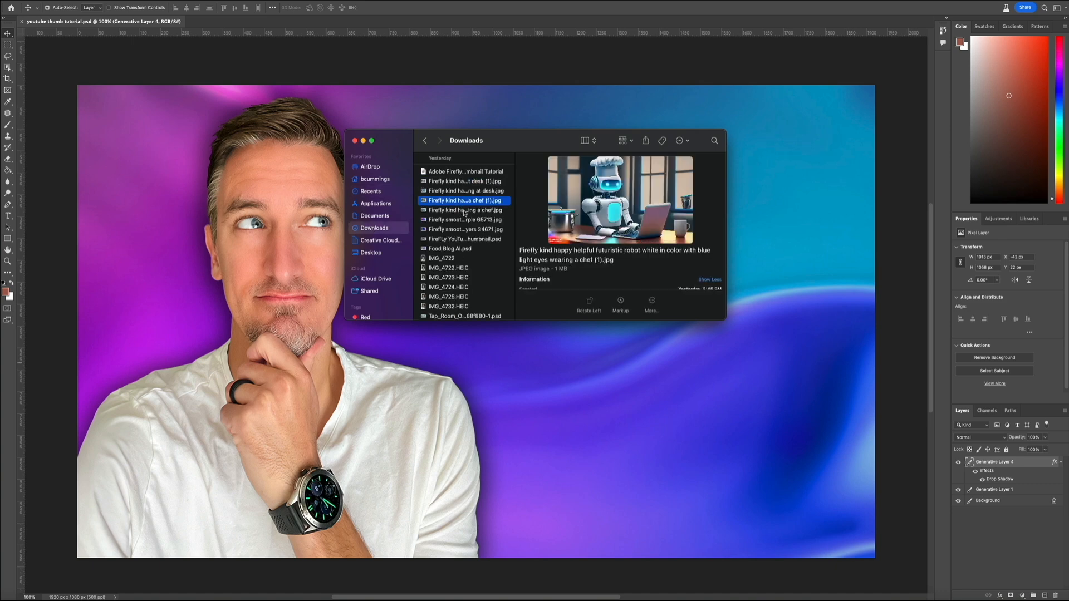
{"action": "left_click_drag", "start_coordinate": [454, 204], "coordinate": [583, 388]}
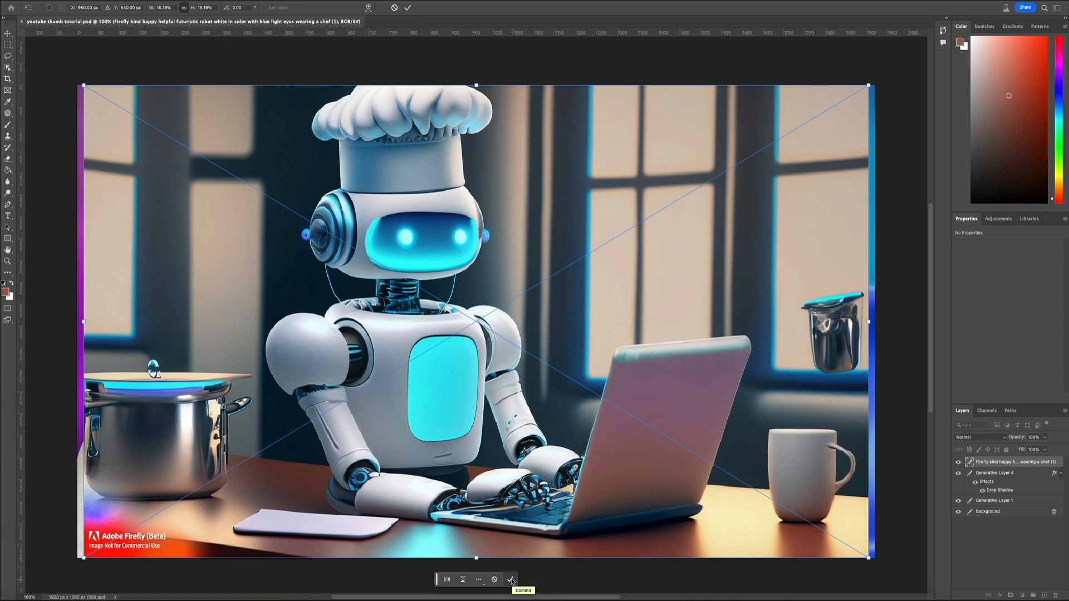
{"action": "left_click", "coordinate": [511, 580]}
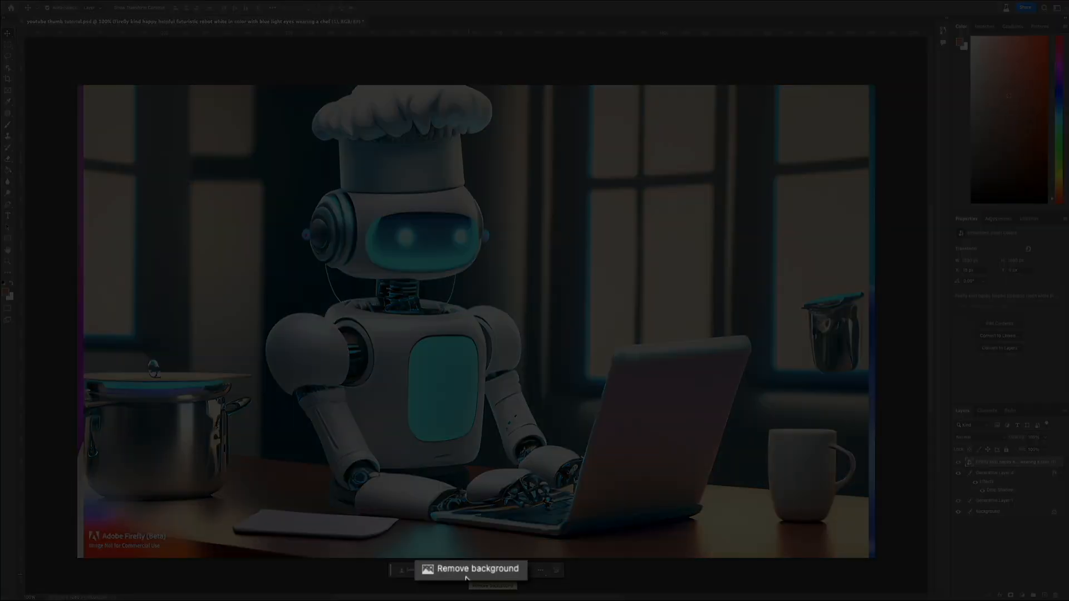
- Get the Eraser ready with an enlarged brush and rasterize the placed chef robot smart object
{"action": "left_click", "coordinate": [466, 578]}
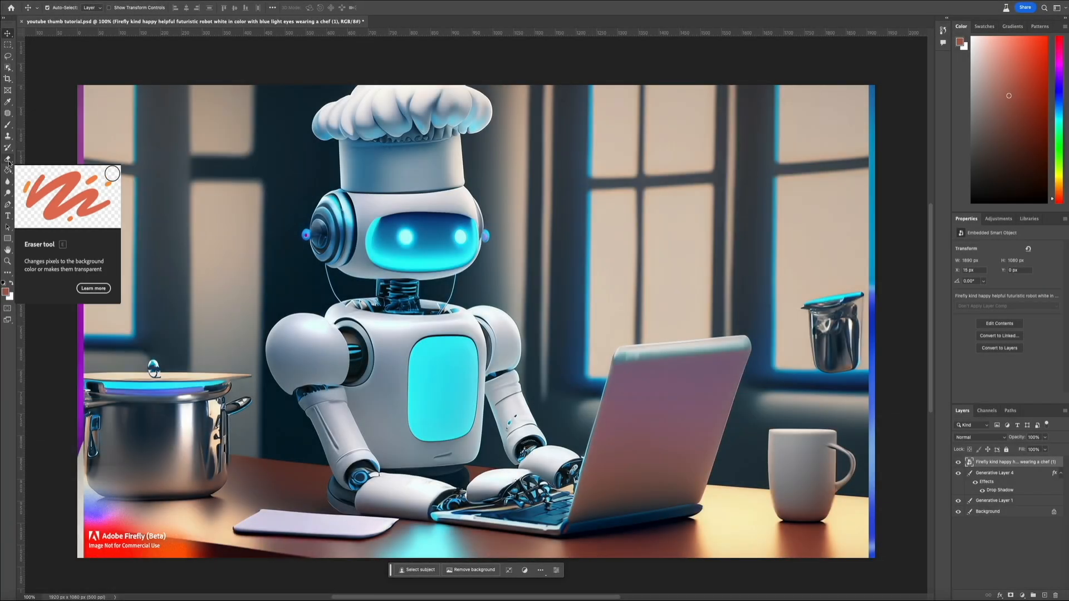
{"action": "left_click", "coordinate": [8, 159]}
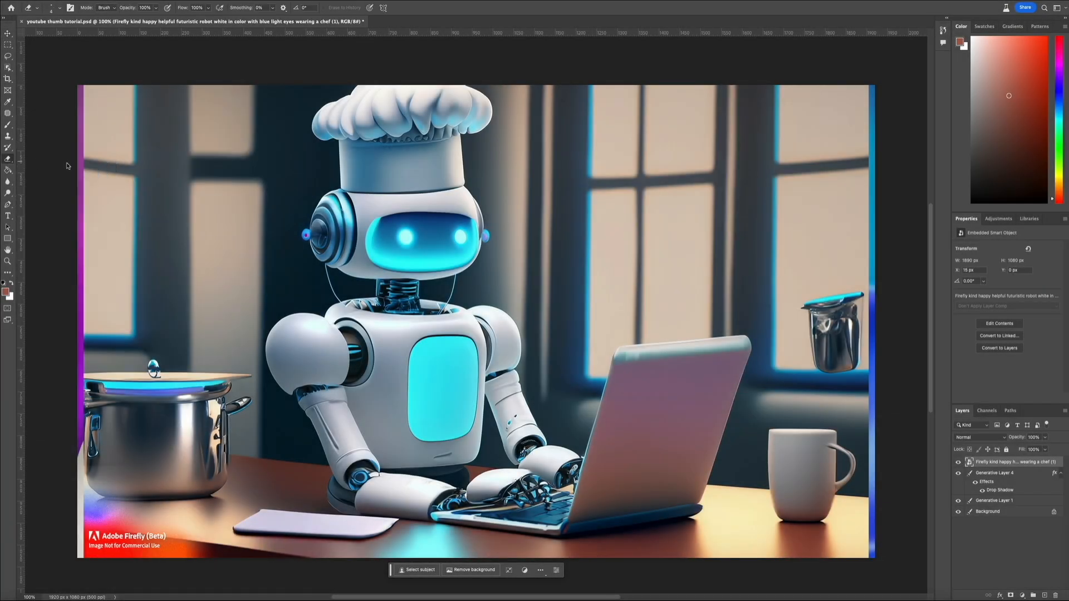
{"action": "right_click", "coordinate": [147, 199]}
{"action": "left_click_drag", "start_coordinate": [193, 222], "coordinate": [212, 225]}
{"action": "left_click", "coordinate": [208, 179]}
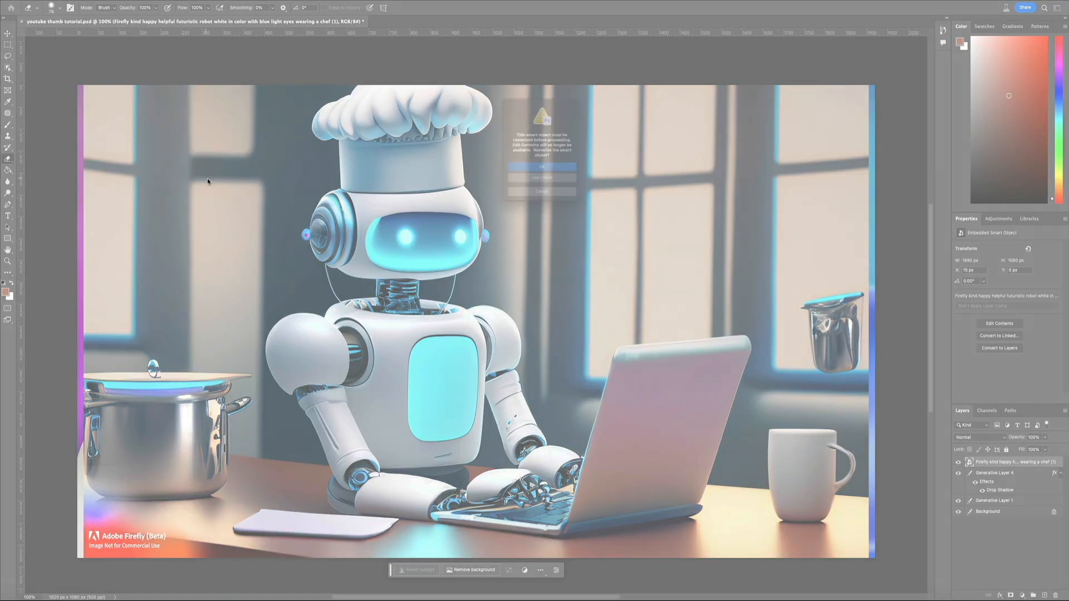
{"action": "left_click", "coordinate": [538, 172]}
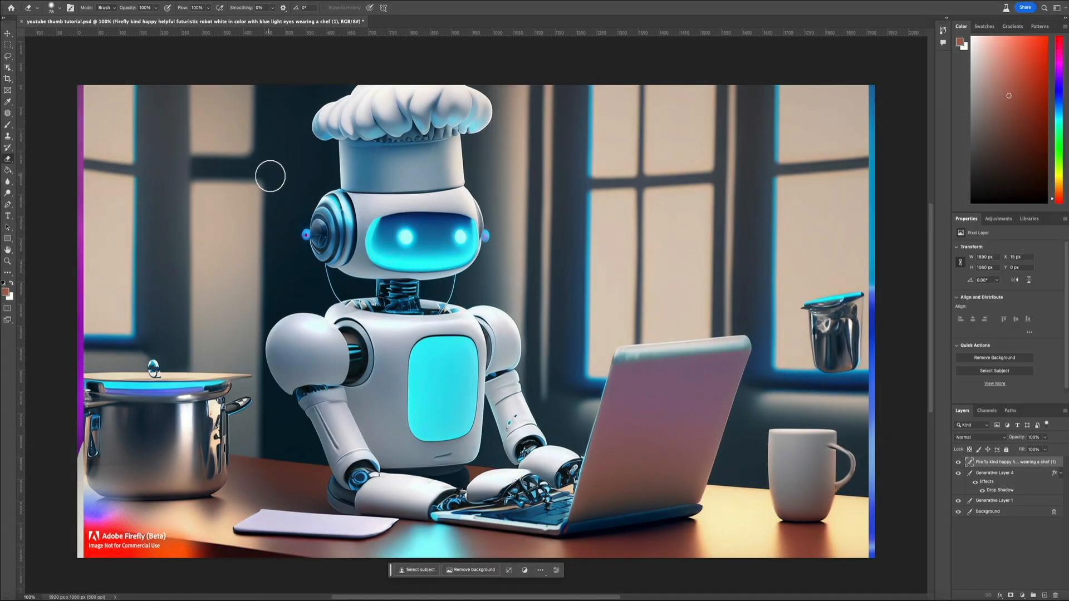
- Erase most of the kitchen background and the upper pot around the robot with a large soft eraser
{"action": "left_click_drag", "start_coordinate": [268, 111], "coordinate": [100, 100]}
{"action": "right_click", "coordinate": [203, 172]}
{"action": "left_click_drag", "start_coordinate": [261, 193], "coordinate": [269, 193]}
{"action": "mouse_move", "coordinate": [241, 134]}
{"action": "left_mouse_down"}
{"action": "mouse_move", "coordinate": [177, 126]}
{"action": "mouse_move", "coordinate": [223, 426]}
{"action": "mouse_move", "coordinate": [265, 279]}
{"action": "left_mouse_up"}
{"action": "mouse_move", "coordinate": [529, 106]}
{"action": "left_mouse_down"}
{"action": "mouse_move", "coordinate": [813, 323]}
{"action": "mouse_move", "coordinate": [571, 227]}
{"action": "mouse_move", "coordinate": [554, 356]}
{"action": "mouse_move", "coordinate": [522, 118]}
{"action": "left_mouse_up"}
{"action": "left_click_drag", "start_coordinate": [305, 161], "coordinate": [295, 234]}
{"action": "left_click_drag", "start_coordinate": [296, 284], "coordinate": [278, 432]}
- Remove the leftover dark background beside the robot's hat, arm, laptop and mug with the Magic Eraser
{"action": "right_click", "coordinate": [8, 159]}
{"action": "left_click", "coordinate": [41, 175]}
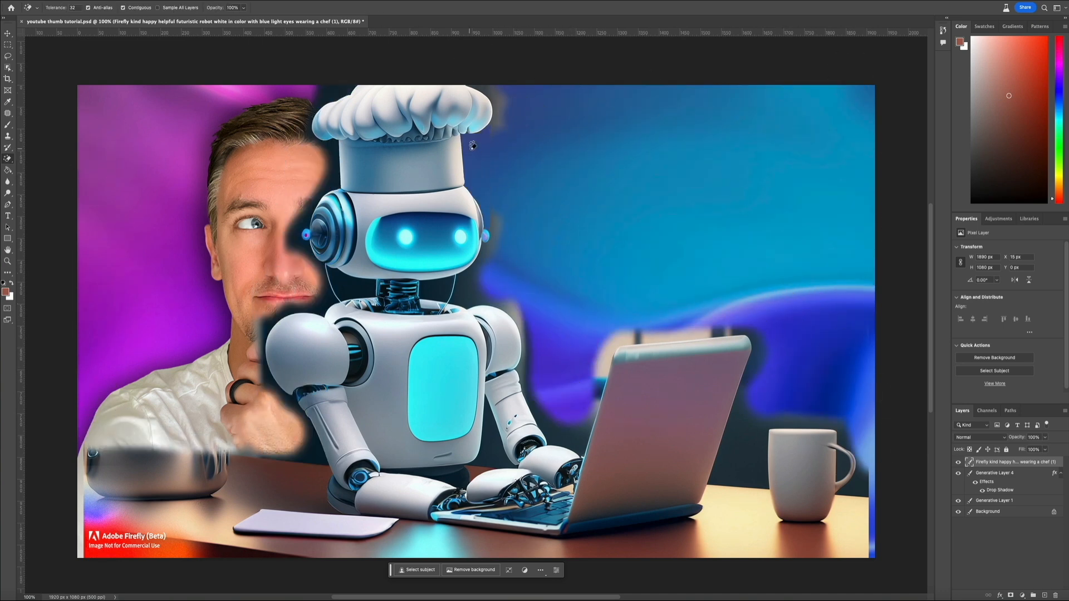
{"action": "left_click", "coordinate": [525, 379]}
{"action": "left_click", "coordinate": [731, 429]}
{"action": "left_click", "coordinate": [662, 337]}
{"action": "key", "text": "super+z"}
{"action": "left_click", "coordinate": [808, 419]}
{"action": "left_click", "coordinate": [843, 465]}
{"action": "left_click", "coordinate": [599, 386]}
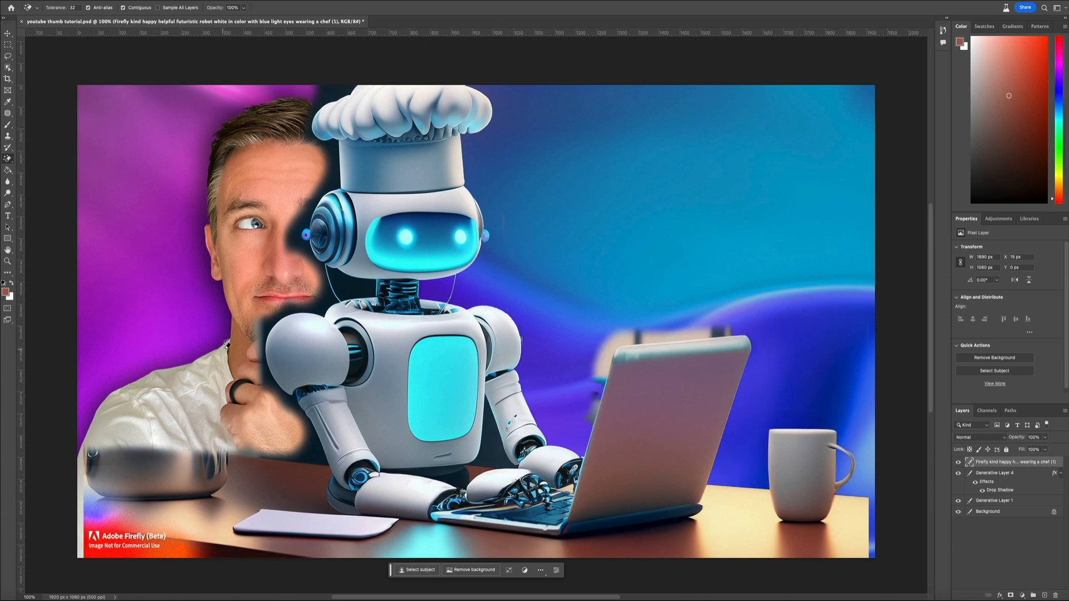
- Outline the dark background beside the robot's hat, head and shoulder on the portrait side with the Magnetic Lasso and delete it
{"action": "right_click", "coordinate": [8, 56]}
{"action": "left_click", "coordinate": [42, 72]}
{"action": "left_click", "coordinate": [357, 86]}
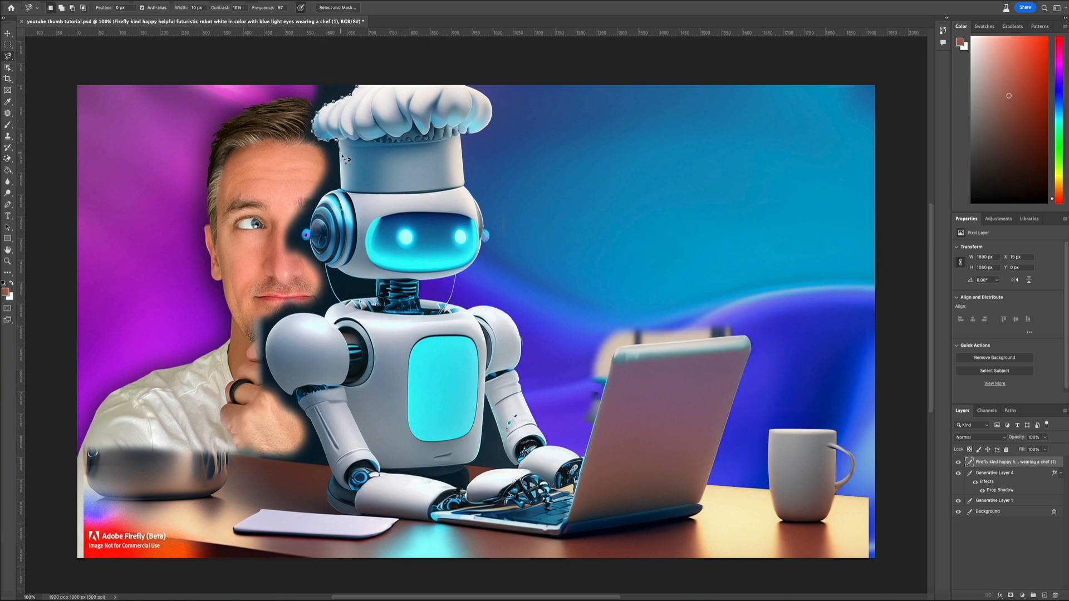
{"action": "mouse_move", "coordinate": [304, 235]}
{"action": "left_mouse_down"}
{"action": "mouse_move", "coordinate": [380, 301]}
{"action": "mouse_move", "coordinate": [277, 331]}
{"action": "mouse_move", "coordinate": [299, 401]}
{"action": "mouse_move", "coordinate": [332, 451]}
{"action": "mouse_move", "coordinate": [225, 455]}
{"action": "left_mouse_up"}
{"action": "double_click", "coordinate": [172, 105]}
{"action": "key", "text": "Delete"}
{"action": "key", "text": "super+d"}
- Clean up the remaining background fringe around the robot's head, neck and shoulders with a small eraser
{"action": "key", "text": "e"}
{"action": "right_click", "coordinate": [313, 288]}
{"action": "key", "text": "super+plus"}
{"action": "key", "text": "super+plus"}
{"action": "right_click", "coordinate": [329, 245]}
{"action": "key", "text": "Return"}
{"action": "left_click_drag", "start_coordinate": [342, 182], "coordinate": [370, 199]}
{"action": "left_click", "coordinate": [386, 294]}
{"action": "scroll", "coordinate": [408, 217], "scroll_direction": "up", "scroll_amount": 4}
{"action": "left_click", "coordinate": [296, 168]}
{"action": "key", "text": "bracketleft"}
{"action": "key", "text": "bracketleft"}
{"action": "key", "text": "bracketleft"}
{"action": "left_click_drag", "start_coordinate": [306, 212], "coordinate": [308, 167]}
{"action": "scroll", "coordinate": [585, 79], "scroll_direction": "right", "scroll_amount": 5}
{"action": "scroll", "coordinate": [584, 79], "scroll_direction": "down", "scroll_amount": 10}
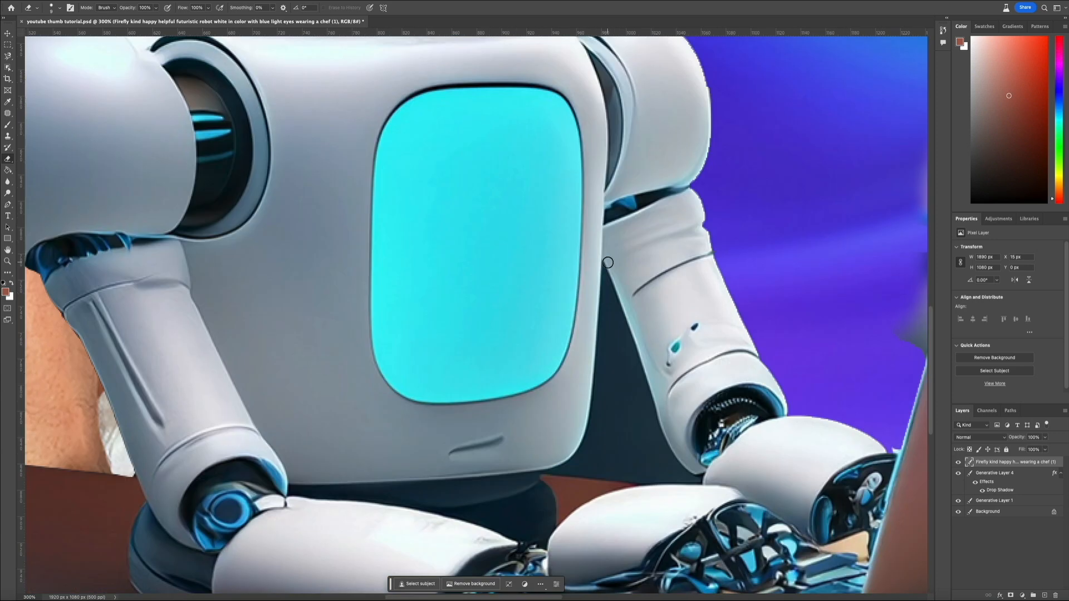
- Erase the dark background in the gap between the robot's torso and laptop-side arm, redoing a bad stroke with an adjusted brush
{"action": "scroll", "coordinate": [608, 262], "scroll_direction": "left", "scroll_amount": 10}
{"action": "scroll", "coordinate": [503, 261], "scroll_direction": "right", "scroll_amount": 13}
{"action": "left_click_drag", "start_coordinate": [419, 272], "coordinate": [414, 413]}
{"action": "left_click_drag", "start_coordinate": [389, 384], "coordinate": [416, 440]}
{"action": "key", "text": "super+z"}
{"action": "right_click", "coordinate": [428, 302]}
{"action": "key", "text": "Return"}
{"action": "mouse_move", "coordinate": [426, 289]}
{"action": "left_mouse_down"}
{"action": "mouse_move", "coordinate": [462, 435]}
{"action": "mouse_move", "coordinate": [419, 429]}
{"action": "mouse_move", "coordinate": [425, 345]}
{"action": "mouse_move", "coordinate": [406, 411]}
{"action": "left_mouse_up"}
- Lasso the remaining dark area between the torso and laptop-side arm, delete it, and prepare a smaller eraser for the edges
{"action": "left_click", "coordinate": [7, 57]}
{"action": "left_click", "coordinate": [47, 77]}
{"action": "left_click", "coordinate": [411, 232]}
{"action": "left_click", "coordinate": [351, 445]}
{"action": "left_click", "coordinate": [412, 232]}
{"action": "key", "text": "Delete"}
{"action": "key", "text": "super+d"}
{"action": "key", "text": "e"}
{"action": "right_click", "coordinate": [434, 430]}
{"action": "left_click_drag", "start_coordinate": [449, 444], "coordinate": [436, 444]}
{"action": "key", "text": "Return"}
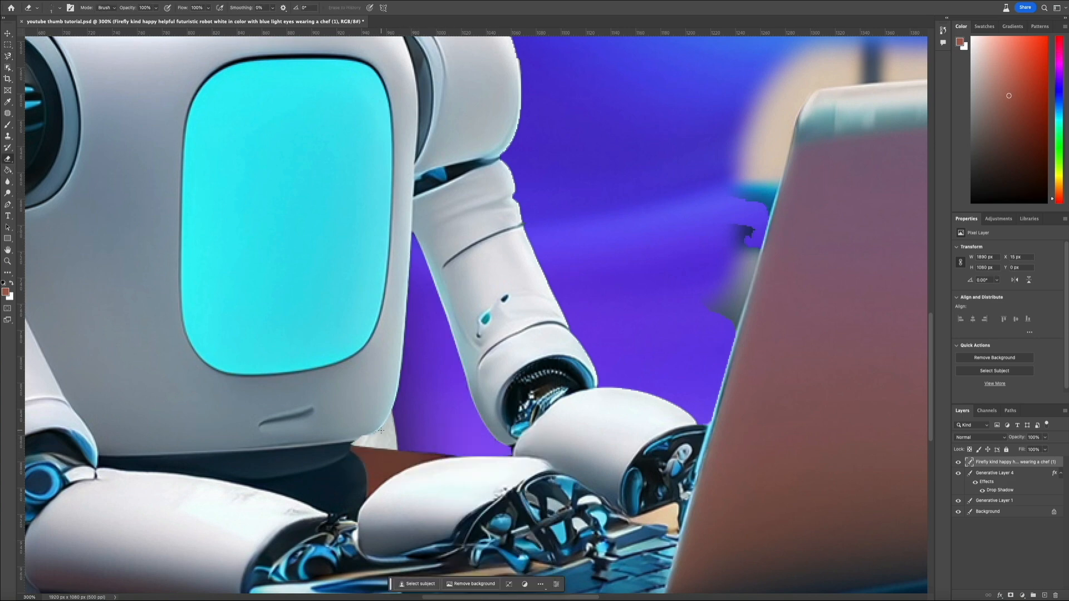
- Select the leftover strip along the laptop lid's robot-side edge with the Magnetic Lasso and delete it
{"action": "key", "text": "super+minus"}
{"action": "key", "text": "super+minus"}
{"action": "scroll", "coordinate": [511, 452], "scroll_direction": "left", "scroll_amount": 3}
{"action": "key", "text": "super+plus"}
{"action": "key", "text": "super+plus"}
{"action": "scroll", "coordinate": [392, 389], "scroll_direction": "left", "scroll_amount": 6}
{"action": "scroll", "coordinate": [639, 390], "scroll_direction": "right", "scroll_amount": 15}
{"action": "left_click", "coordinate": [8, 57]}
{"action": "left_click", "coordinate": [52, 63]}
{"action": "left_click", "coordinate": [381, 212]}
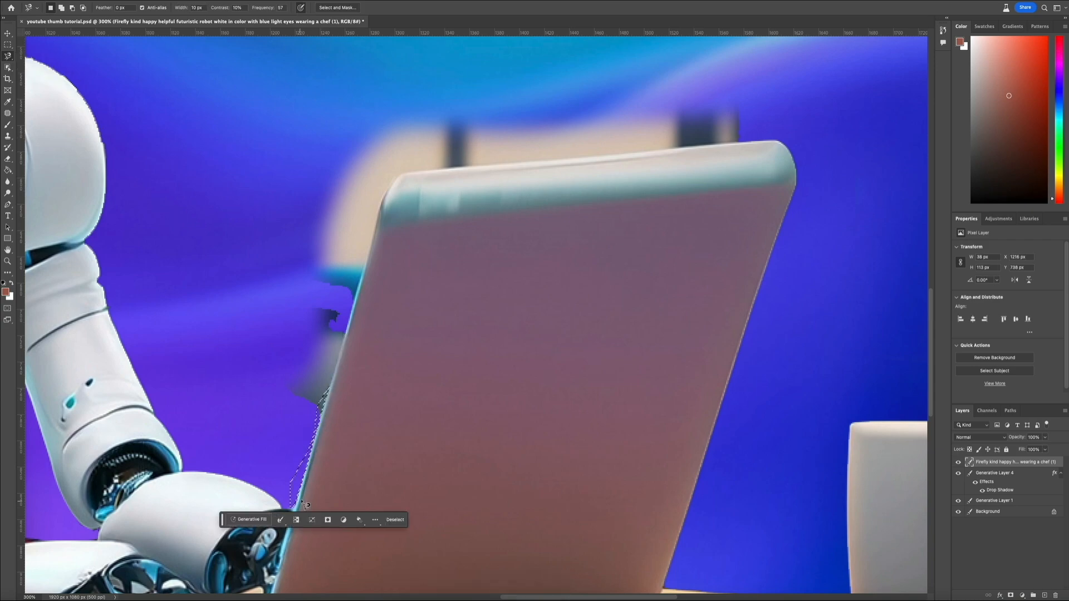
{"action": "left_click", "coordinate": [318, 459]}
{"action": "key", "text": "Delete"}
{"action": "key", "text": "super+d"}
- Delete the leftover beige and dark background around the top of the laptop lid
{"action": "left_click", "coordinate": [700, 55]}
{"action": "key", "text": "Delete"}
{"action": "key", "text": "super+d"}
{"action": "left_click", "coordinate": [8, 57]}
{"action": "left_click", "coordinate": [389, 211]}
{"action": "key", "text": "Escape"}
{"action": "key", "text": "e"}
{"action": "key", "text": "super+minus"}
{"action": "key", "text": "super+minus"}
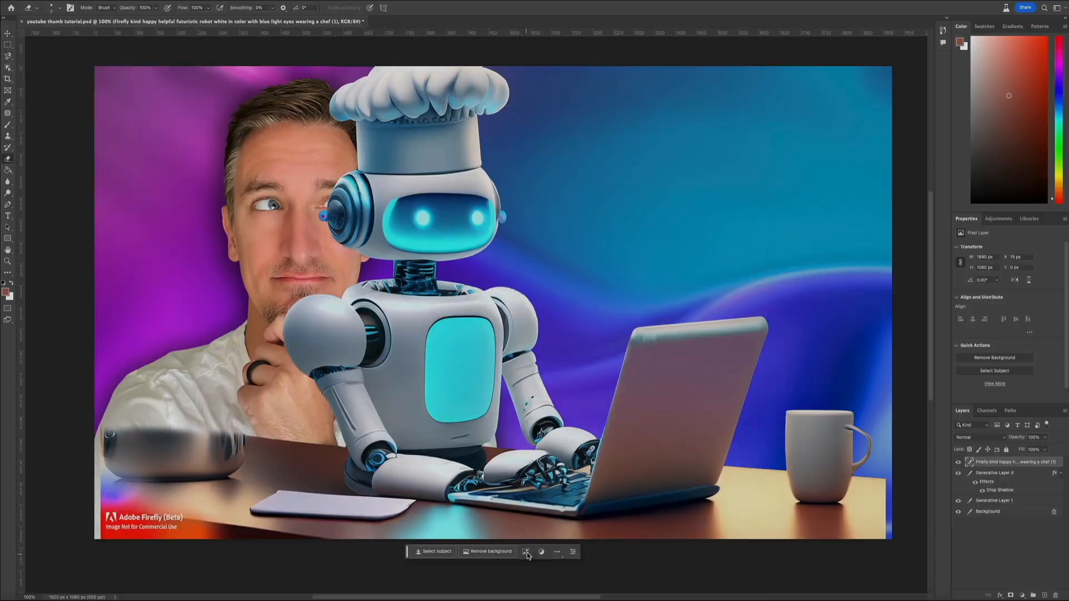
- Scale the robot layer to about 73% and move it to the canvas's lower-right corner
{"action": "left_click", "coordinate": [527, 553]}
{"action": "left_click_drag", "start_coordinate": [884, 534], "coordinate": [676, 371]}
{"action": "left_click_drag", "start_coordinate": [364, 341], "coordinate": [713, 479]}
{"action": "scroll", "coordinate": [671, 474], "scroll_direction": "right", "scroll_amount": 5}
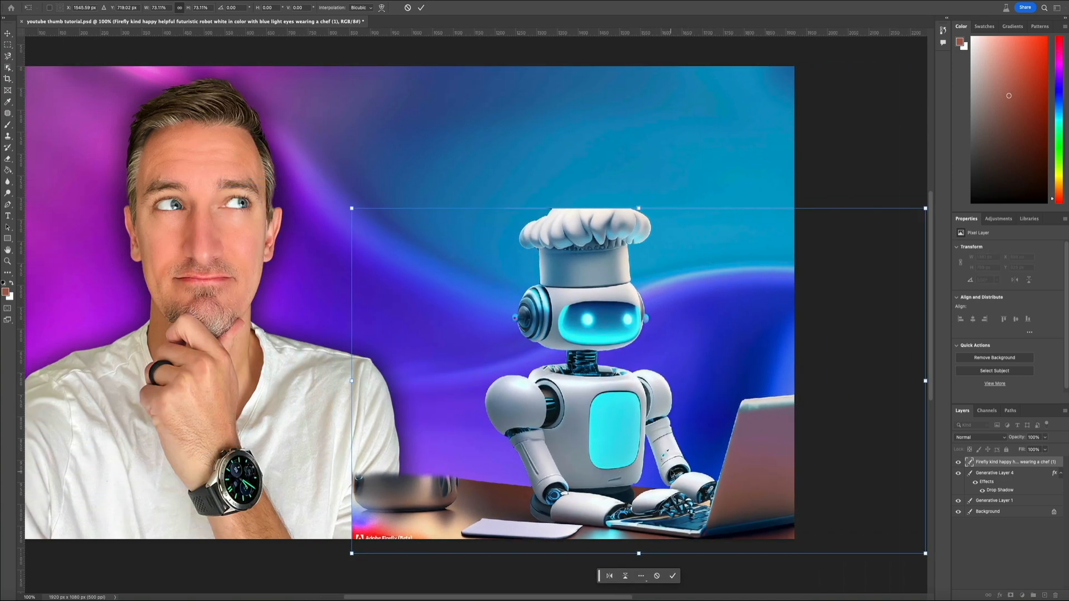
{"action": "mouse_move", "coordinate": [541, 418]}
{"action": "left_mouse_down"}
{"action": "mouse_move", "coordinate": [569, 420]}
{"action": "mouse_move", "coordinate": [551, 426]}
{"action": "left_mouse_up"}
{"action": "key", "text": "Return"}
{"action": "key", "text": "e"}
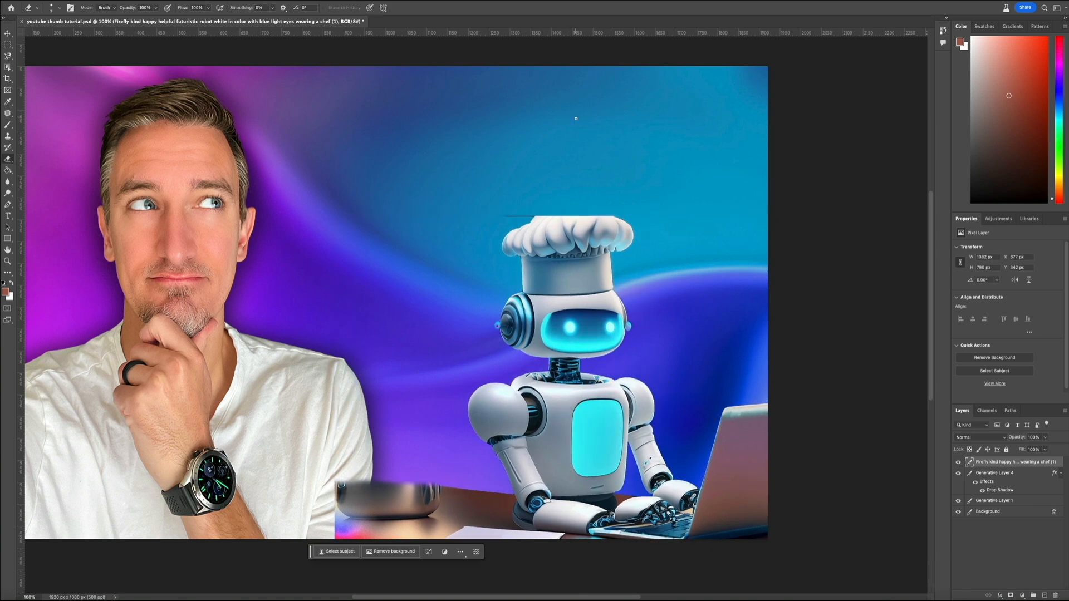
{"action": "scroll", "coordinate": [576, 117], "scroll_direction": "left", "scroll_amount": 4}
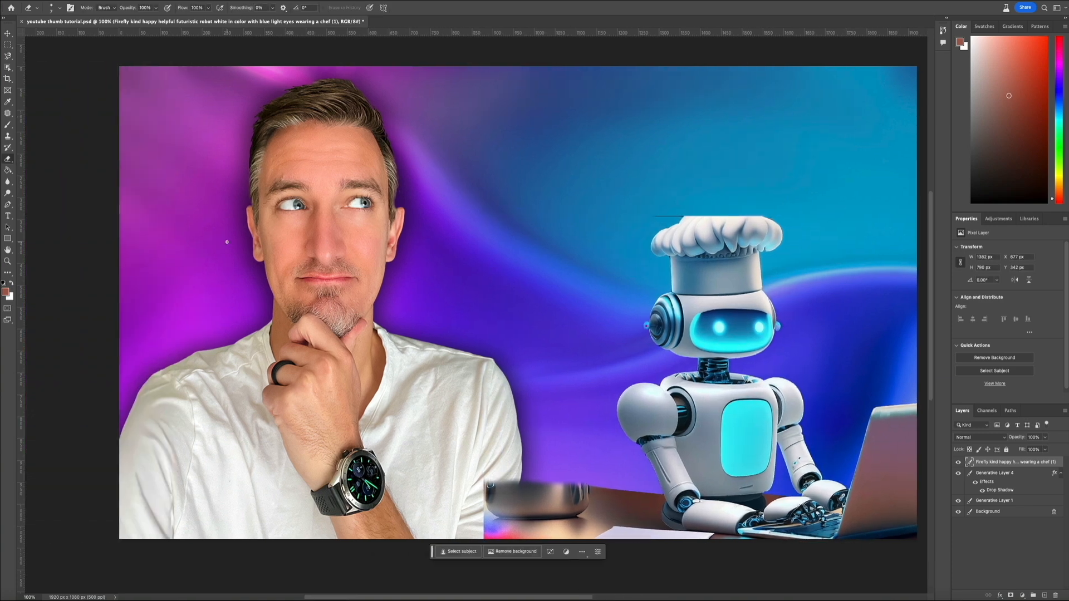
- Enlarge the eraser and remove the thin dark line beside the top of the chef hat
{"action": "key", "text": "]"}
{"action": "key", "text": "]"}
{"action": "key", "text": "]"}
{"action": "key", "text": "]"}
{"action": "key", "text": "]"}
{"action": "key", "text": "]"}
{"action": "key", "text": "]"}
{"action": "key", "text": "]"}
{"action": "left_click_drag", "start_coordinate": [603, 223], "coordinate": [727, 219]}
- Refine the chef hat's edge facing the portrait with a smaller eraser
{"action": "scroll", "coordinate": [661, 281], "scroll_direction": "up", "scroll_amount": 2}
{"action": "right_click", "coordinate": [477, 292]}
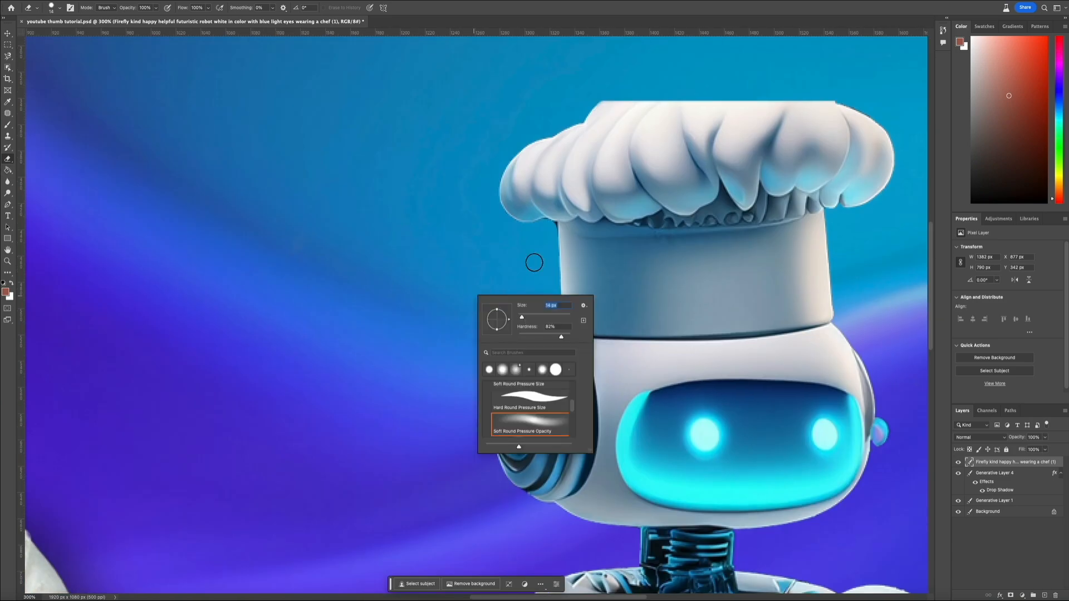
{"action": "left_click_drag", "start_coordinate": [524, 316], "coordinate": [520, 316]}
{"action": "right_click", "coordinate": [528, 252]}
{"action": "left_click", "coordinate": [543, 223]}
{"action": "left_click_drag", "start_coordinate": [556, 225], "coordinate": [557, 310]}
{"action": "scroll", "coordinate": [513, 318], "scroll_direction": "down", "scroll_amount": 10}
{"action": "scroll", "coordinate": [513, 318], "scroll_direction": "down", "scroll_amount": 5}
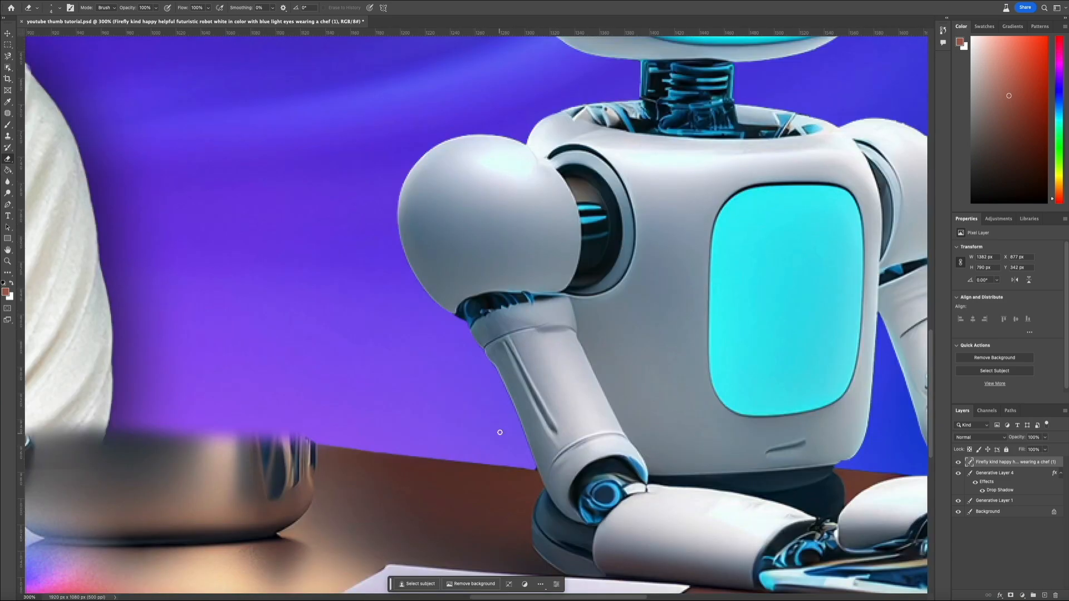
- Erase the pot and the tabletop between the portrait and the robot with an enlarged eraser, finishing with the Magic Eraser
{"action": "key", "text": "super+minus"}
{"action": "key", "text": "super+minus"}
{"action": "scroll", "coordinate": [485, 410], "scroll_direction": "down", "scroll_amount": 2}
{"action": "right_click", "coordinate": [483, 421]}
{"action": "left_click_drag", "start_coordinate": [525, 446], "coordinate": [535, 445]}
{"action": "left_click", "coordinate": [518, 392]}
{"action": "mouse_move", "coordinate": [518, 449]}
{"action": "left_mouse_down"}
{"action": "mouse_move", "coordinate": [488, 510]}
{"action": "mouse_move", "coordinate": [591, 473]}
{"action": "mouse_move", "coordinate": [603, 484]}
{"action": "left_mouse_up"}
{"action": "key", "text": "shift+e"}
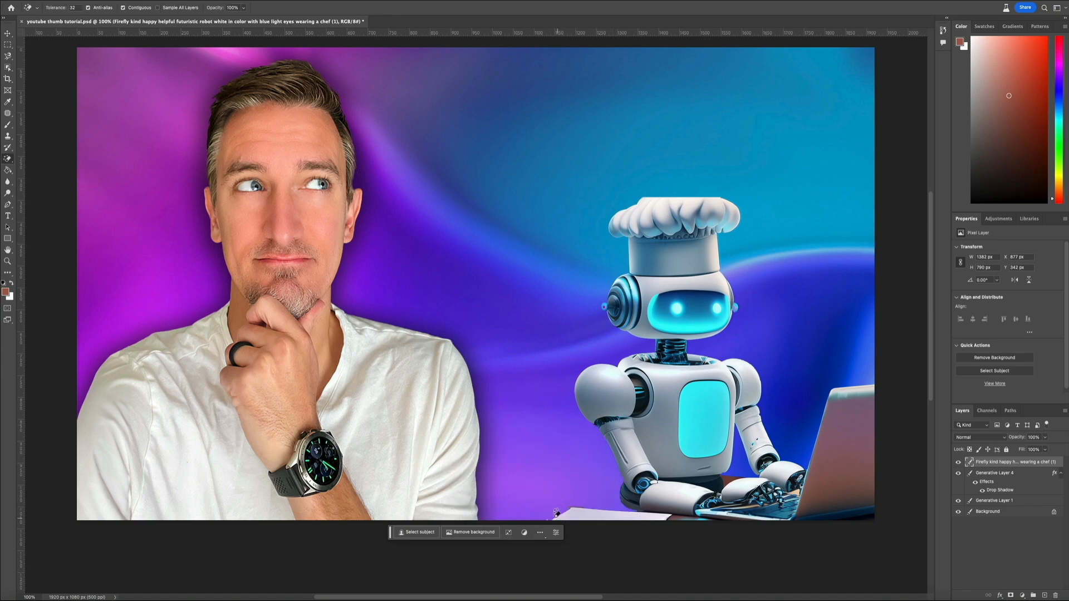
- Clean the tabletop remnants around the paper and the robot's base with a small eraser
{"action": "key", "text": "shift+e"}
{"action": "right_click", "coordinate": [572, 496]}
{"action": "left_click_drag", "start_coordinate": [636, 465], "coordinate": [629, 464]}
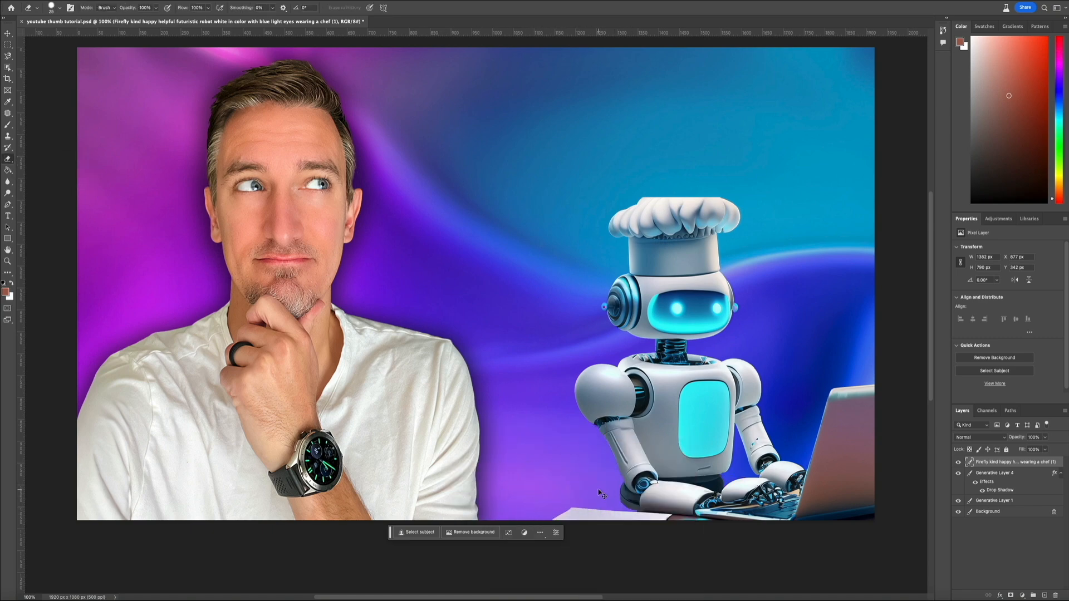
{"action": "key", "text": "super+plus"}
{"action": "key", "text": "super+plus"}
{"action": "scroll", "coordinate": [684, 302], "scroll_direction": "down", "scroll_amount": 8}
{"action": "scroll", "coordinate": [685, 303], "scroll_direction": "right", "scroll_amount": 5}
{"action": "right_click", "coordinate": [483, 388]}
{"action": "left_click_drag", "start_coordinate": [541, 409], "coordinate": [539, 409]}
{"action": "right_click", "coordinate": [650, 449]}
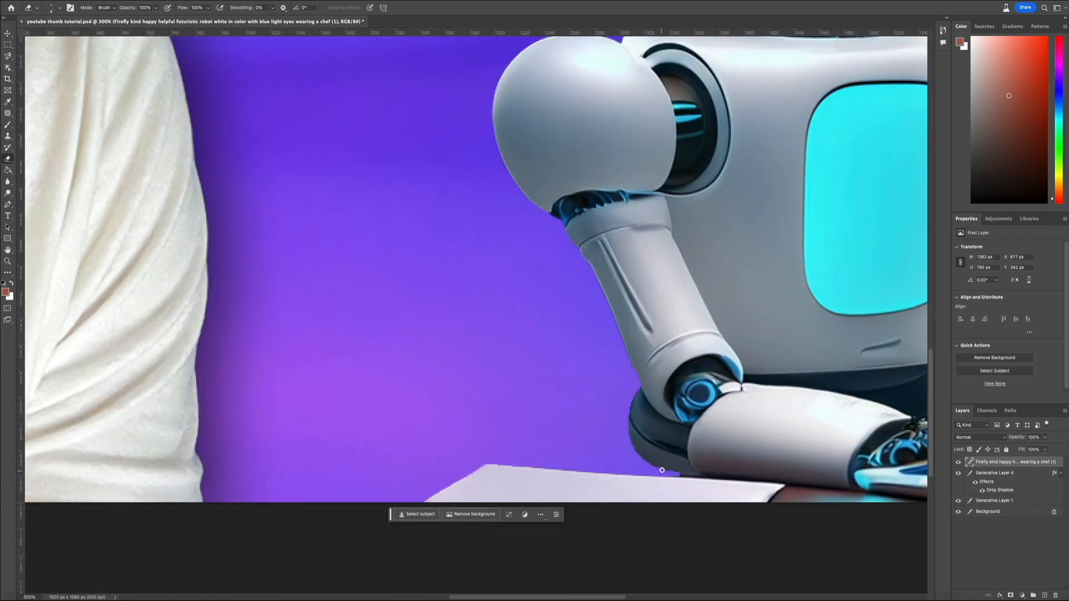
- Check the robot's outline up close from head to laptop and erase the remaining background traces
{"action": "key", "text": "super+1"}
{"action": "scroll", "coordinate": [574, 342], "scroll_direction": "up", "scroll_amount": 2}
{"action": "scroll", "coordinate": [573, 342], "scroll_direction": "right", "scroll_amount": 2}
{"action": "key", "text": "super+plus"}
{"action": "key", "text": "super+plus"}
{"action": "key", "text": "super+plus"}
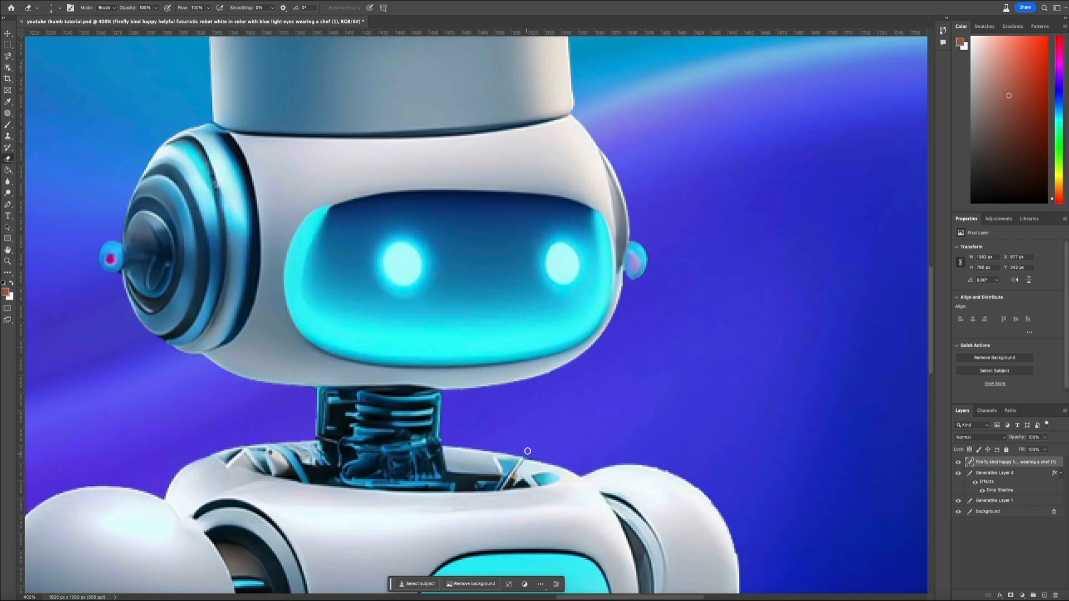
{"action": "scroll", "coordinate": [574, 343], "scroll_direction": "down", "scroll_amount": 9}
{"action": "left_click_drag", "start_coordinate": [457, 393], "coordinate": [499, 355]}
{"action": "scroll", "coordinate": [456, 399], "scroll_direction": "right", "scroll_amount": 6}
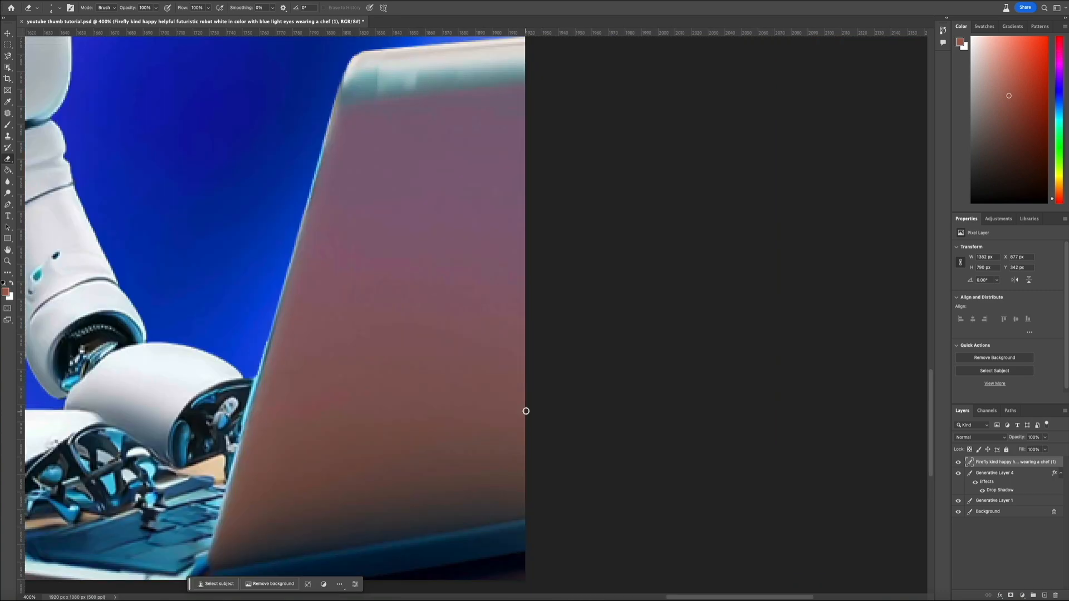
{"action": "scroll", "coordinate": [455, 398], "scroll_direction": "left", "scroll_amount": 8}
{"action": "scroll", "coordinate": [455, 399], "scroll_direction": "up", "scroll_amount": 12}
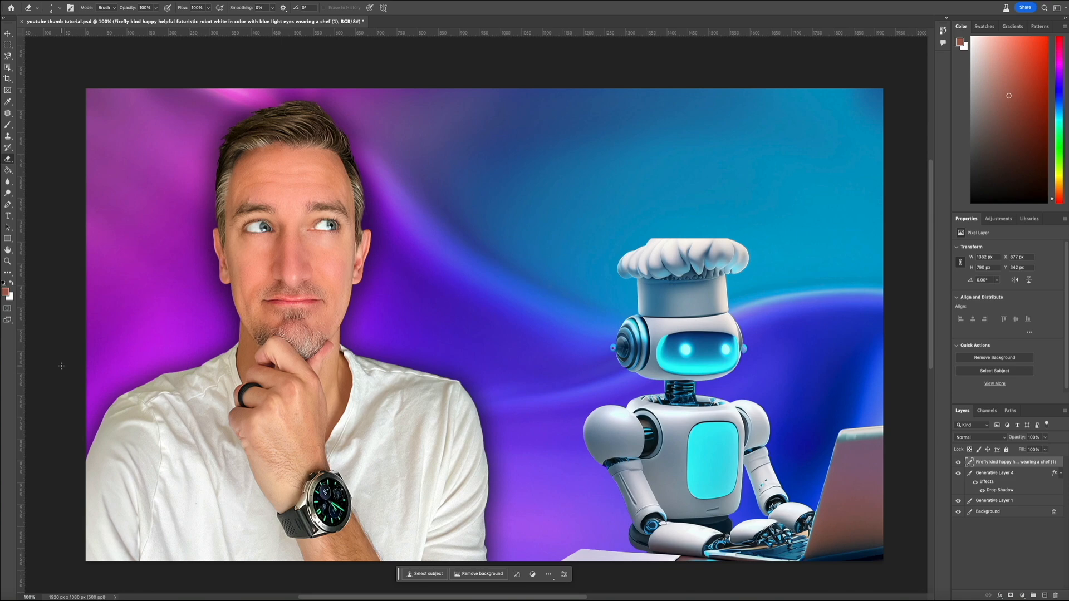
- Select the area over the chef hat's flat top with the Lasso and run Generative Fill with an empty prompt
{"action": "left_click", "coordinate": [11, 58]}
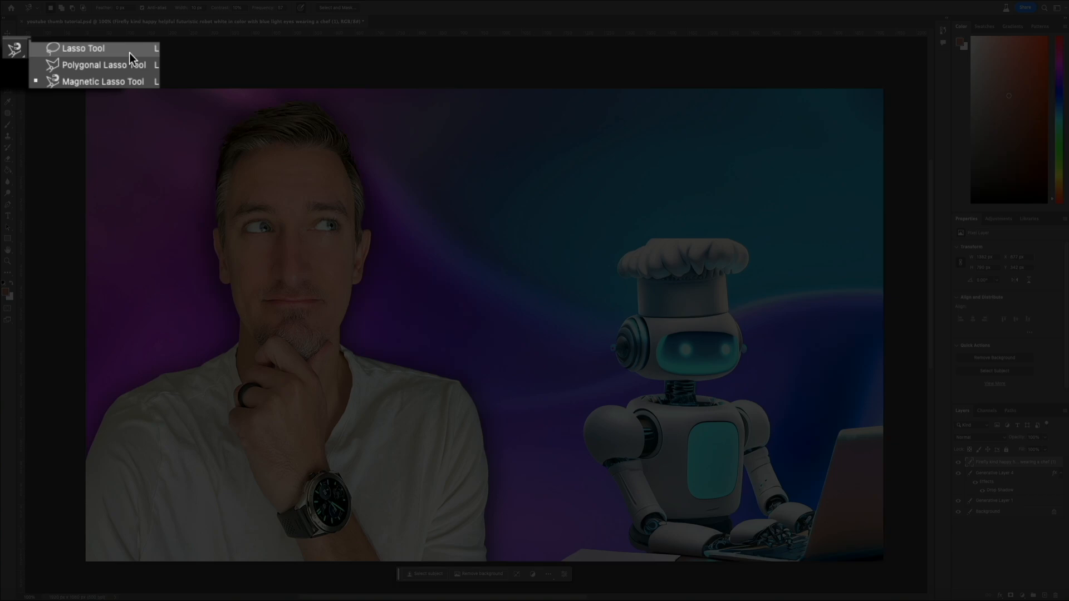
{"action": "left_click", "coordinate": [129, 52]}
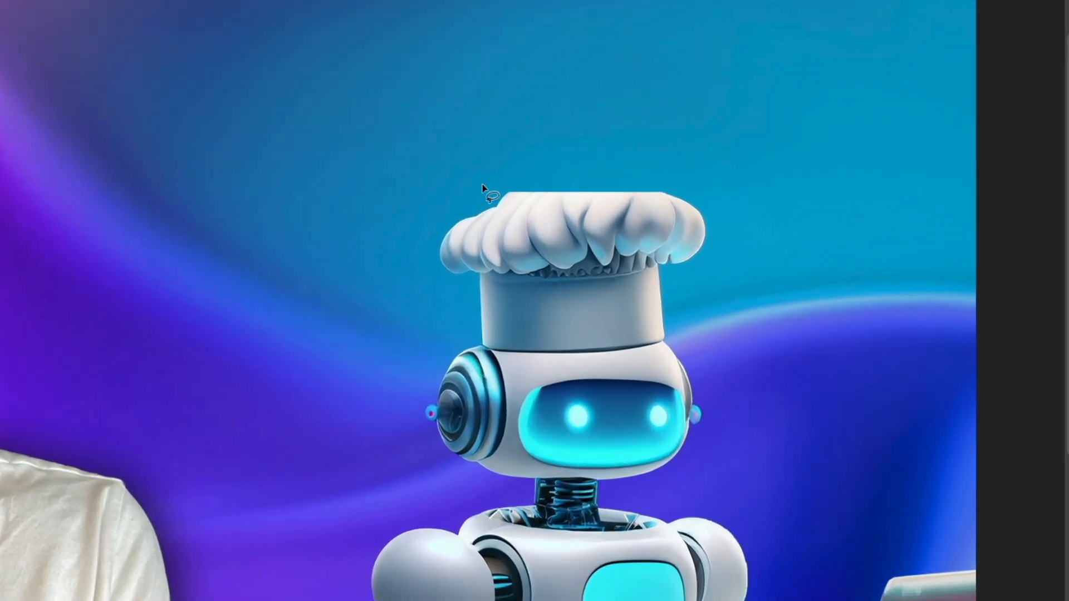
{"action": "left_click_drag", "start_coordinate": [639, 236], "coordinate": [652, 248]}
{"action": "mouse_move", "coordinate": [498, 206]}
{"action": "left_mouse_down"}
{"action": "mouse_move", "coordinate": [644, 210]}
{"action": "mouse_move", "coordinate": [681, 183]}
{"action": "mouse_move", "coordinate": [667, 165]}
{"action": "mouse_move", "coordinate": [544, 149]}
{"action": "mouse_move", "coordinate": [473, 183]}
{"action": "left_mouse_up"}
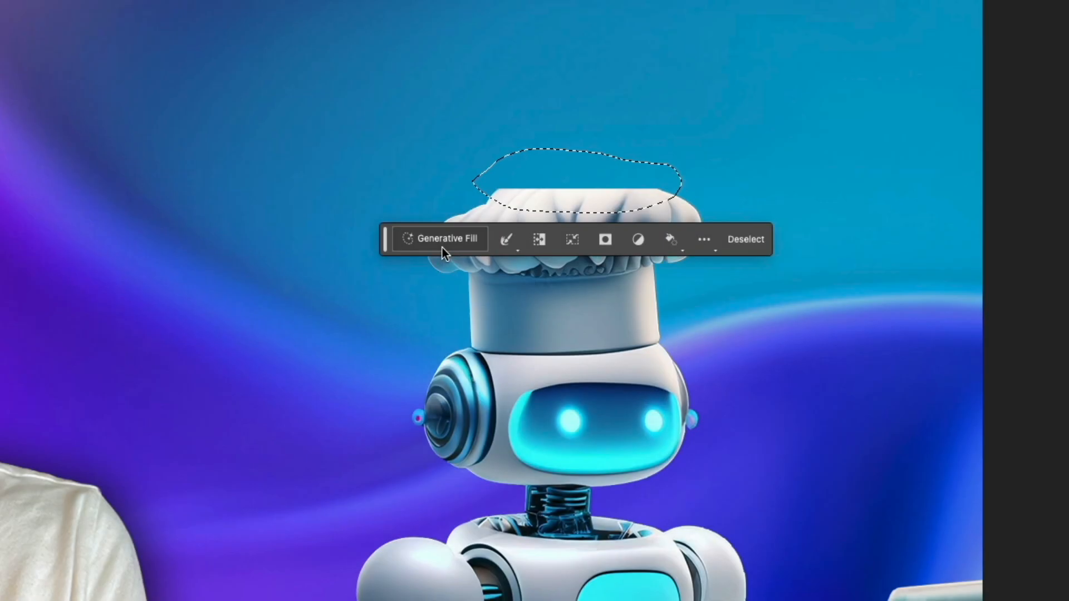
{"action": "left_click", "coordinate": [442, 245]}
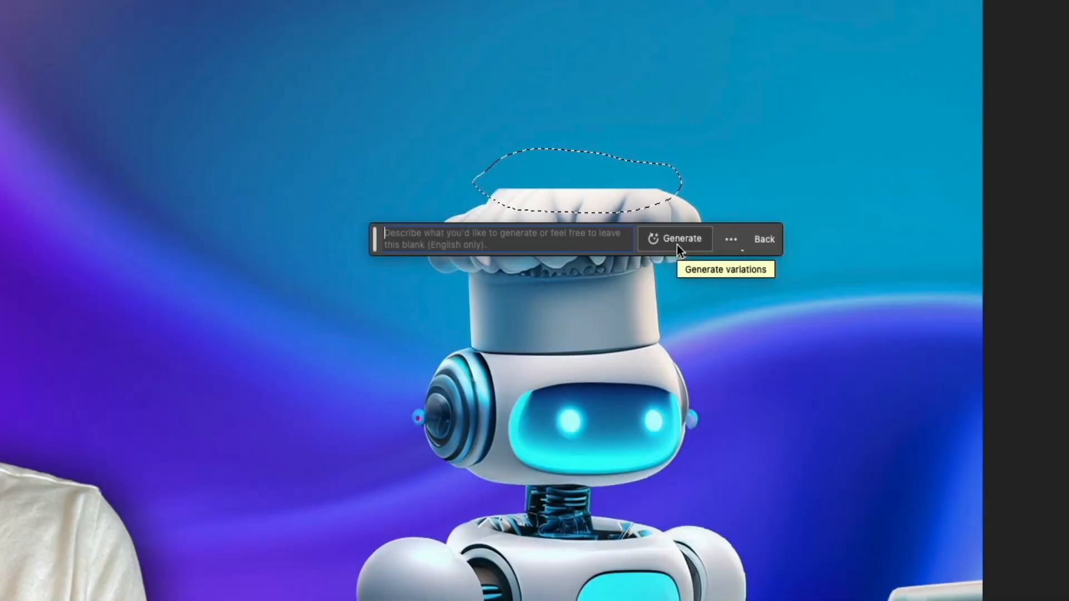
{"action": "left_click", "coordinate": [677, 245]}
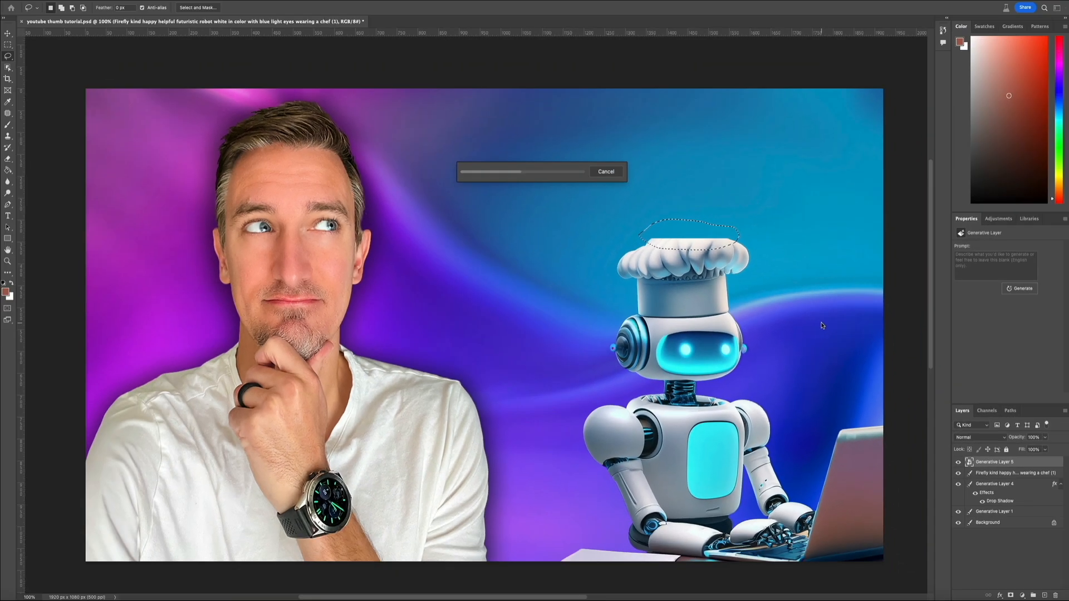
- Browse the generated chef hat tops and switch to the third variation
{"action": "key", "text": "v"}
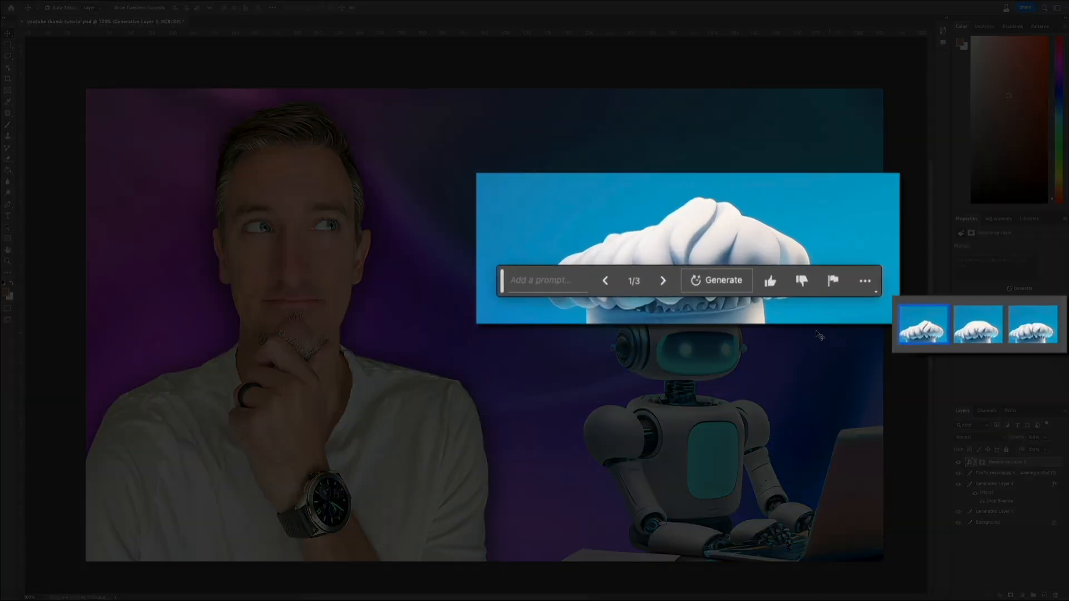
{"action": "left_click", "coordinate": [663, 289]}
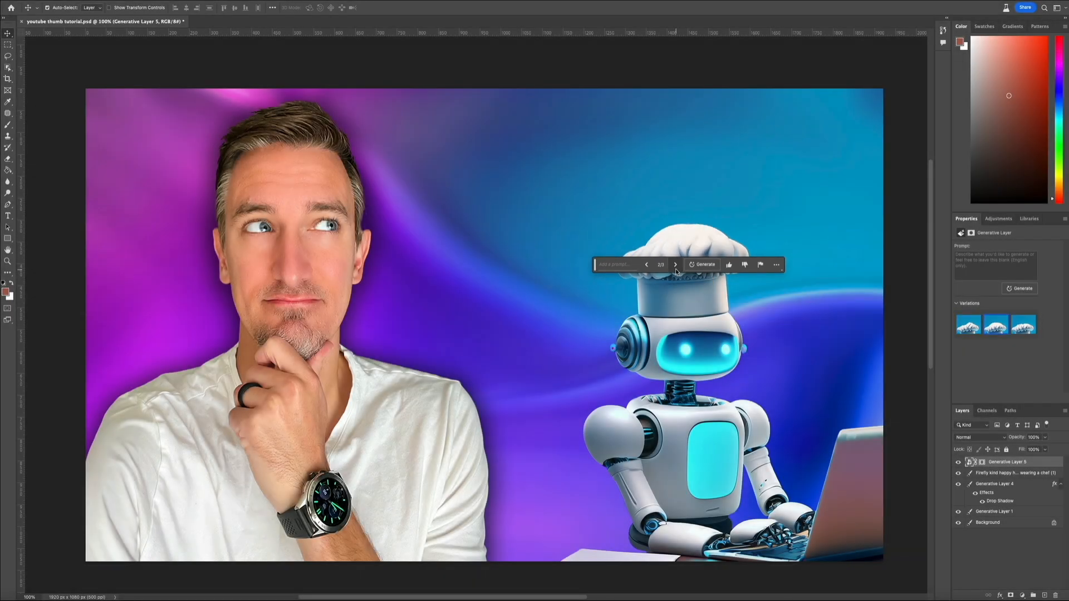
{"action": "left_click", "coordinate": [676, 265]}
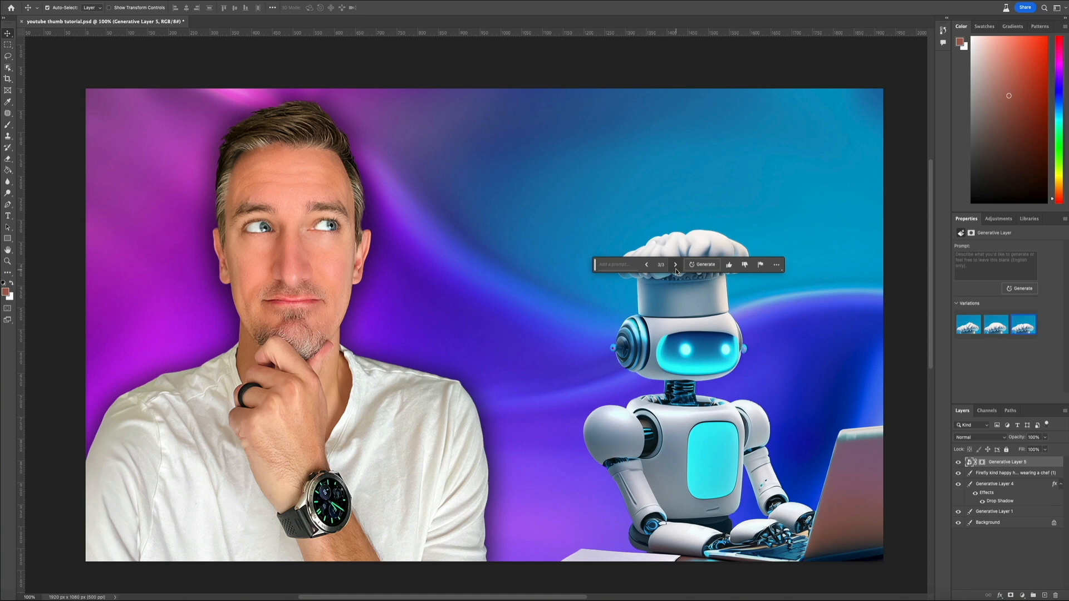
- Cycle on through the generated chef hat tops and keep the variation with the smooth, rounded crown
{"action": "left_click", "coordinate": [676, 265]}
{"action": "left_click", "coordinate": [675, 265]}
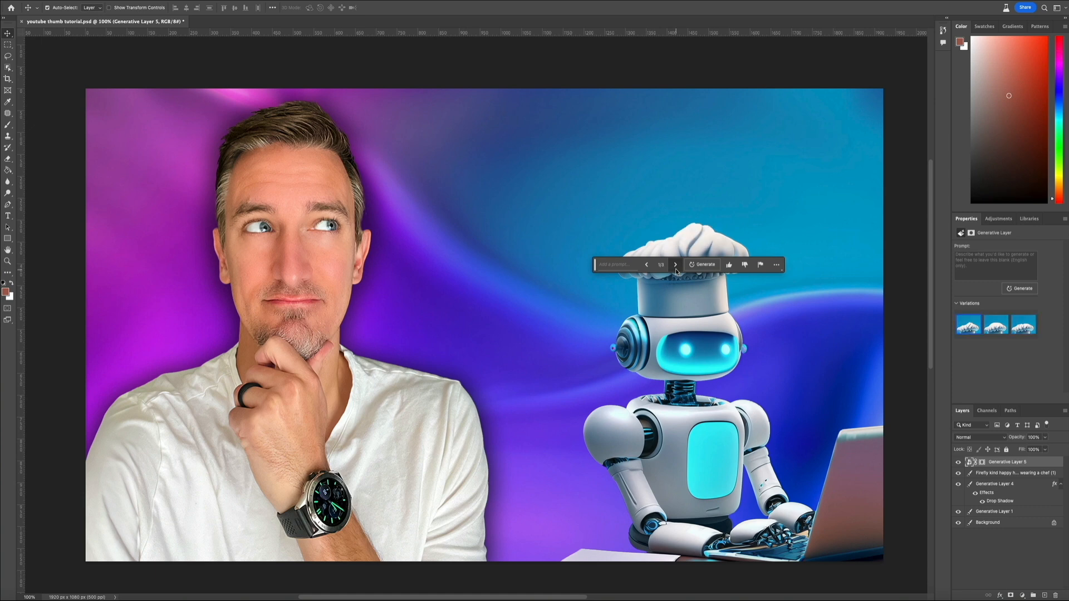
- On the robot layer, lasso a raised-arm shape from the shoulder nearest the laptop and run Generative Fill with the prompt "robot arm pointing up"
{"action": "left_click", "coordinate": [1019, 474]}
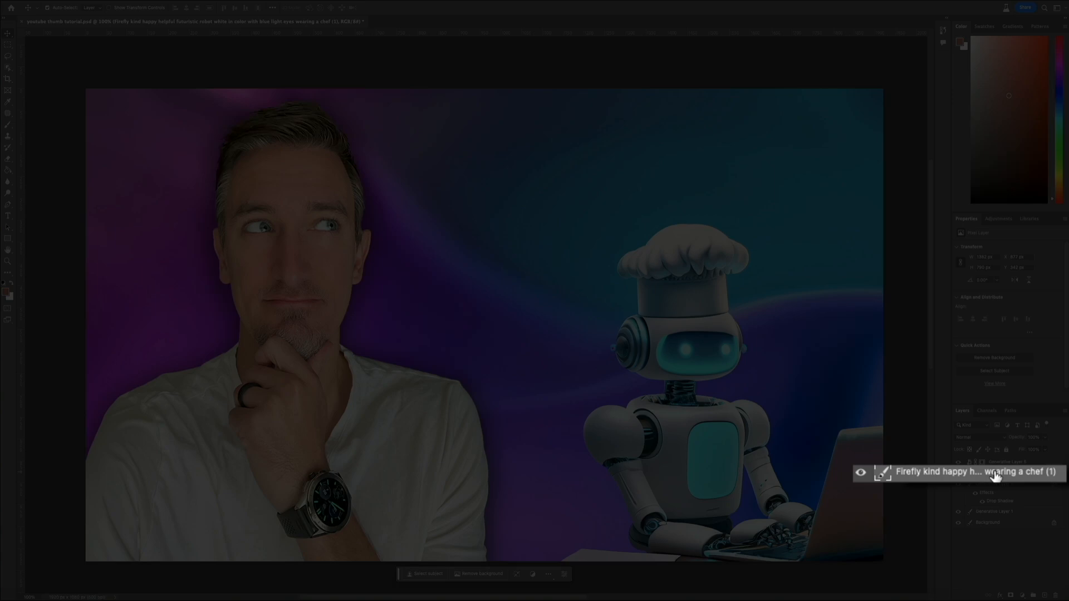
{"action": "left_click", "coordinate": [7, 57]}
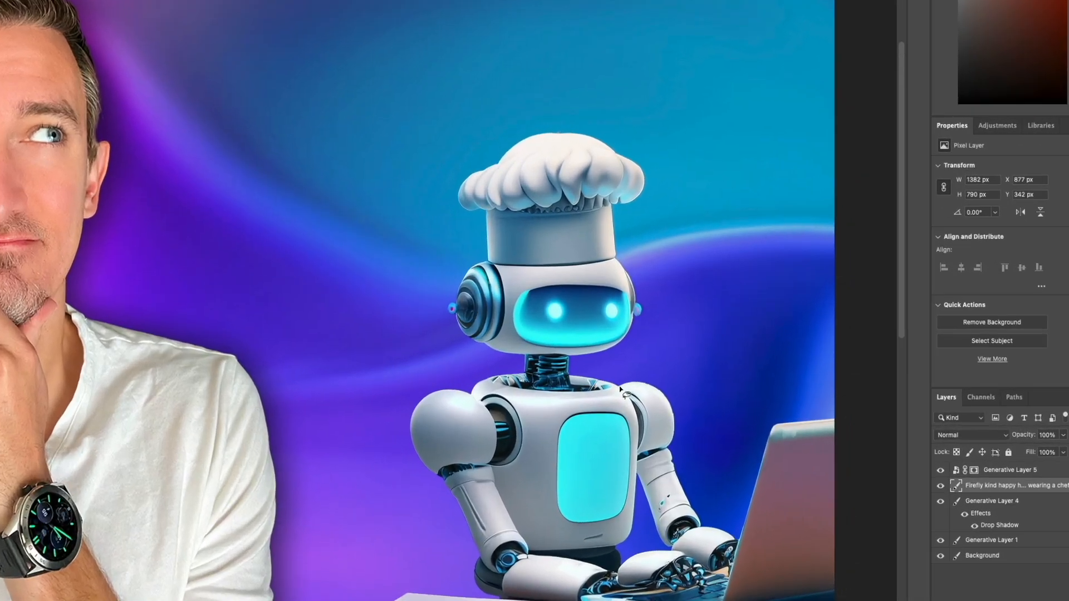
{"action": "left_click_drag", "start_coordinate": [732, 405], "coordinate": [737, 421]}
{"action": "mouse_move", "coordinate": [588, 408]}
{"action": "left_mouse_down"}
{"action": "mouse_move", "coordinate": [597, 442]}
{"action": "mouse_move", "coordinate": [620, 448]}
{"action": "mouse_move", "coordinate": [672, 432]}
{"action": "mouse_move", "coordinate": [721, 385]}
{"action": "mouse_move", "coordinate": [739, 235]}
{"action": "mouse_move", "coordinate": [678, 127]}
{"action": "mouse_move", "coordinate": [644, 128]}
{"action": "mouse_move", "coordinate": [620, 153]}
{"action": "mouse_move", "coordinate": [661, 298]}
{"action": "mouse_move", "coordinate": [639, 357]}
{"action": "mouse_move", "coordinate": [581, 391]}
{"action": "left_mouse_up"}
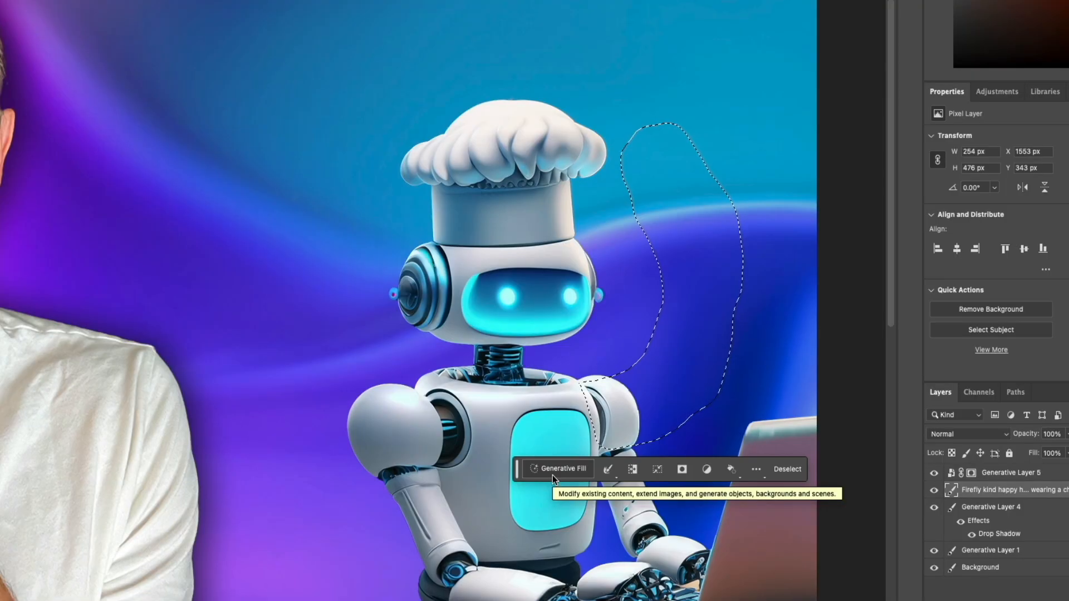
{"action": "left_click", "coordinate": [553, 474]}
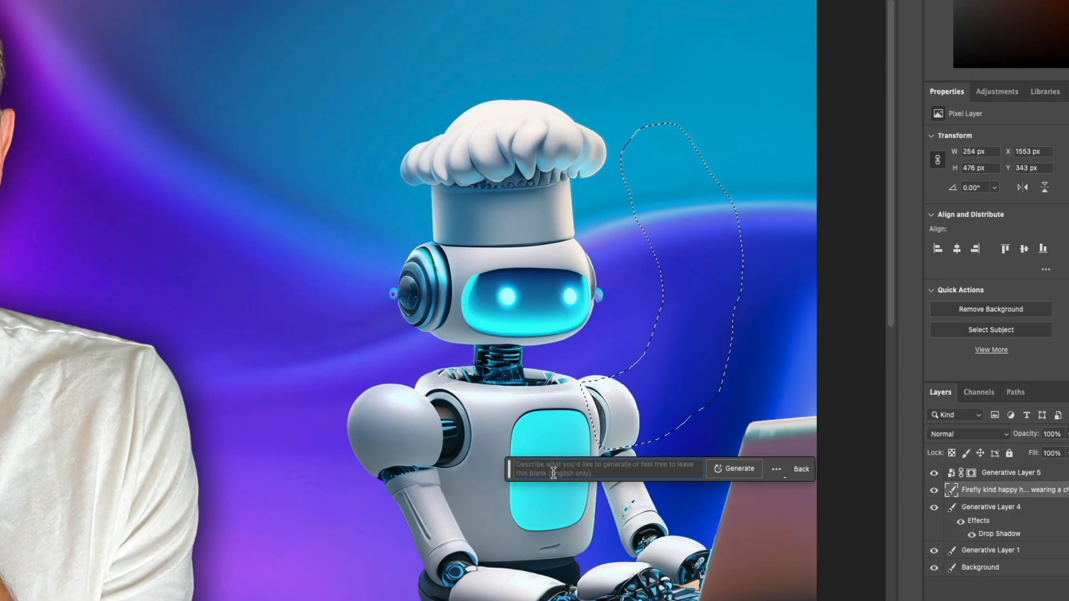
{"action": "type", "text": "robot a"}
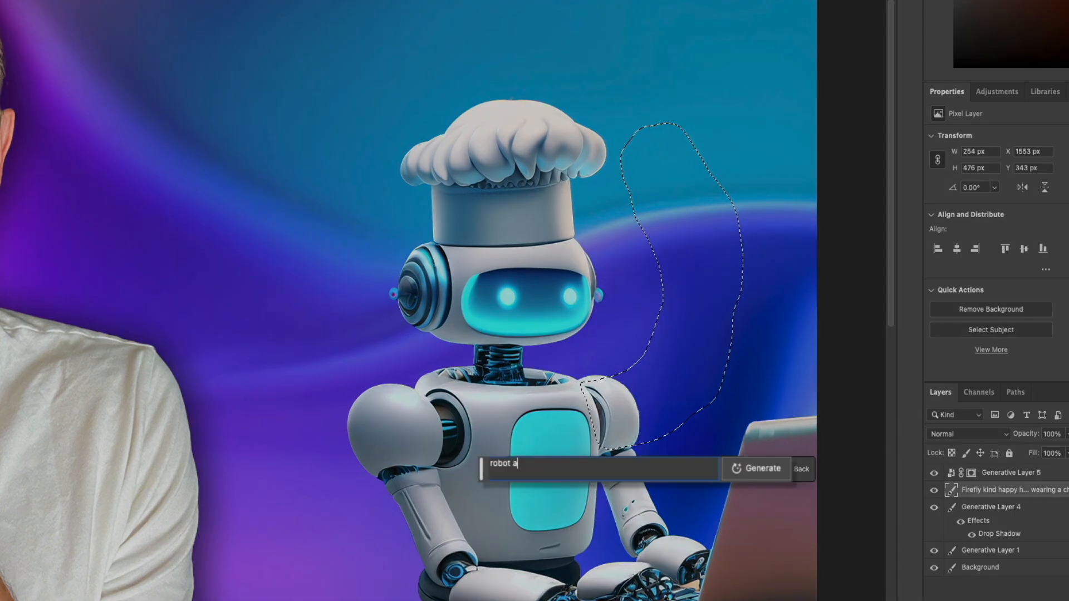
{"action": "type", "text": "rm pointing up"}
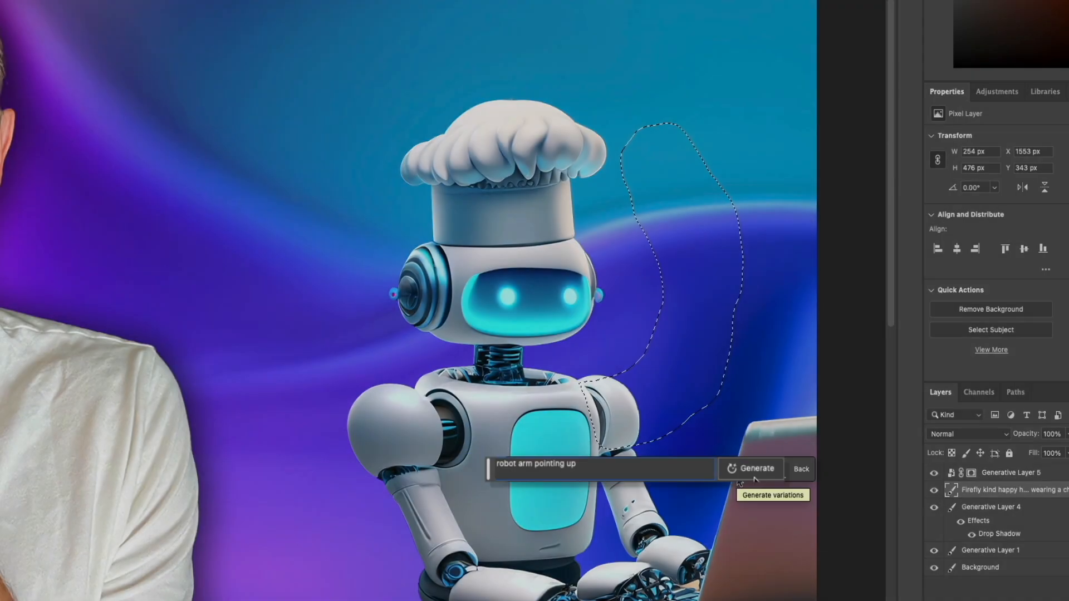
{"action": "left_click", "coordinate": [737, 477]}
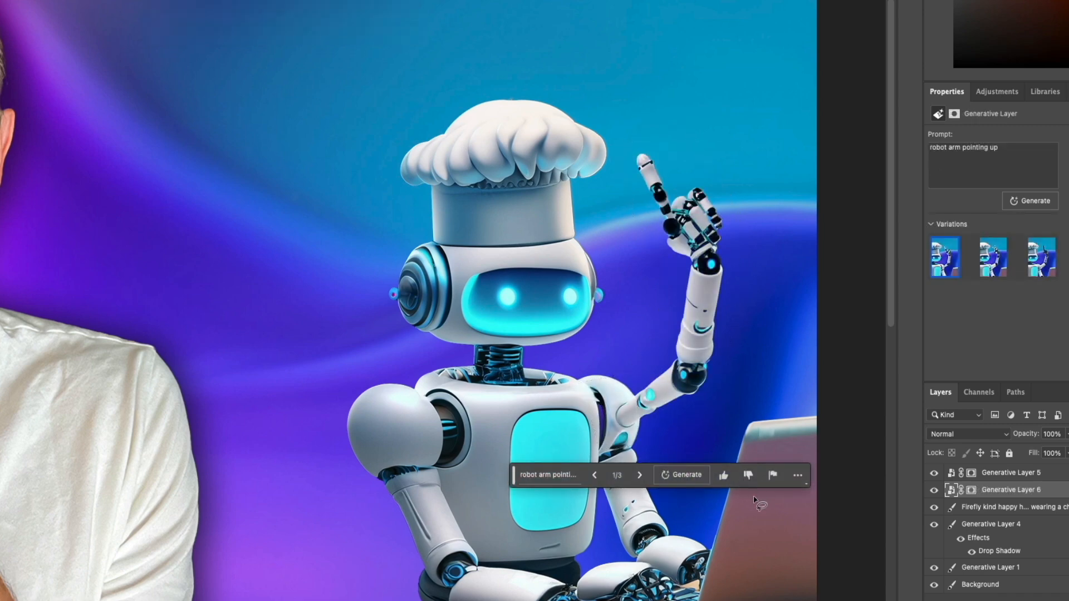
- Compare the three generated variations of the raised robot arm
{"action": "left_click", "coordinate": [639, 477]}
{"action": "left_click", "coordinate": [641, 476]}
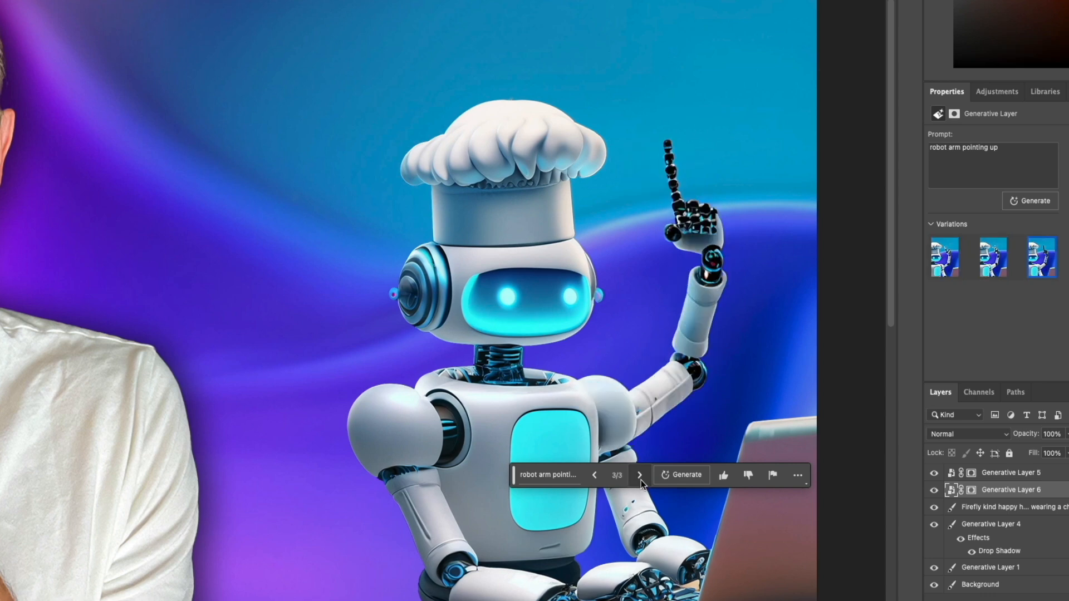
{"action": "left_click", "coordinate": [641, 476]}
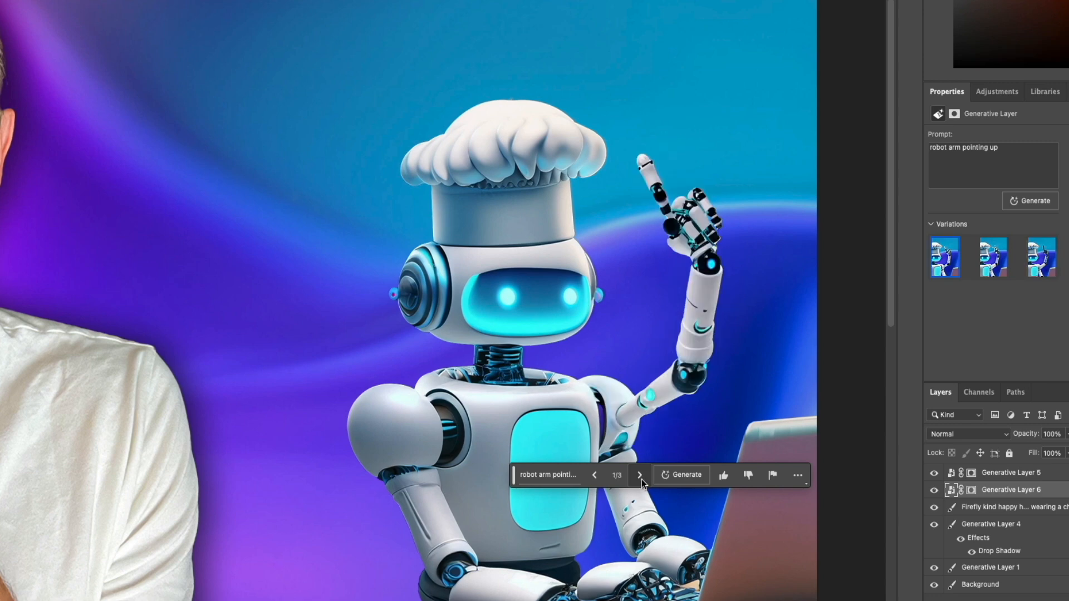
{"action": "left_click", "coordinate": [641, 476]}
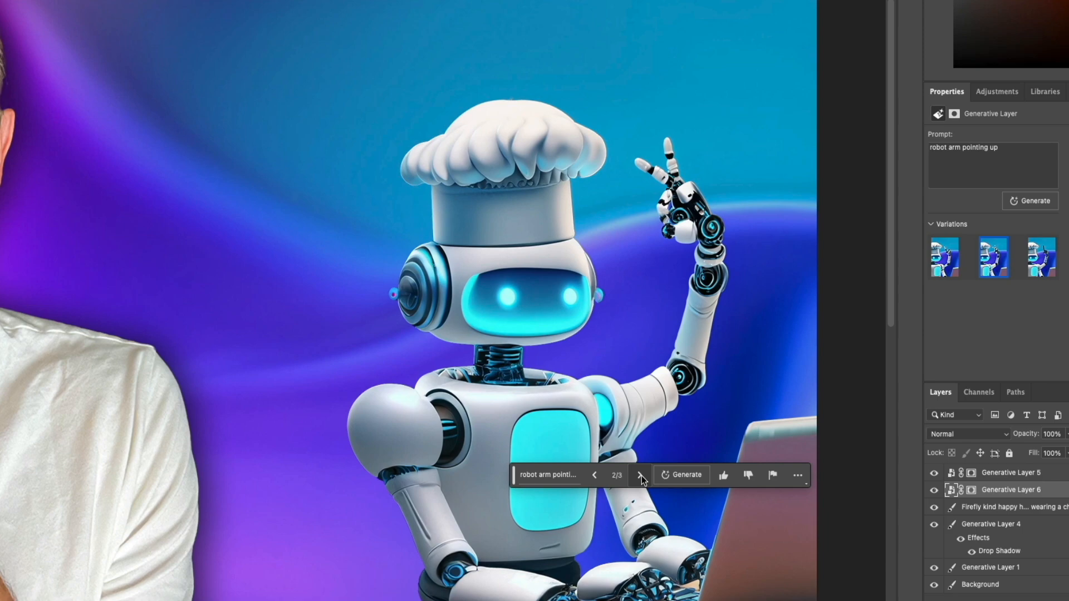
{"action": "left_click", "coordinate": [641, 476]}
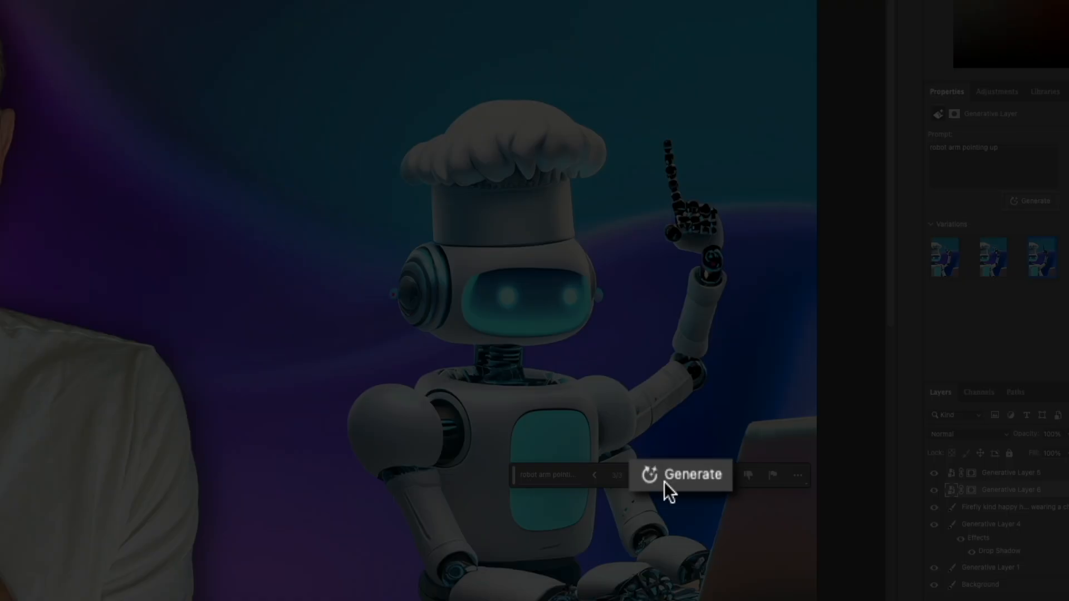
- Generate three more arm variations and choose the one with the black hand pointing its index finger straight up
{"action": "left_click", "coordinate": [661, 480]}
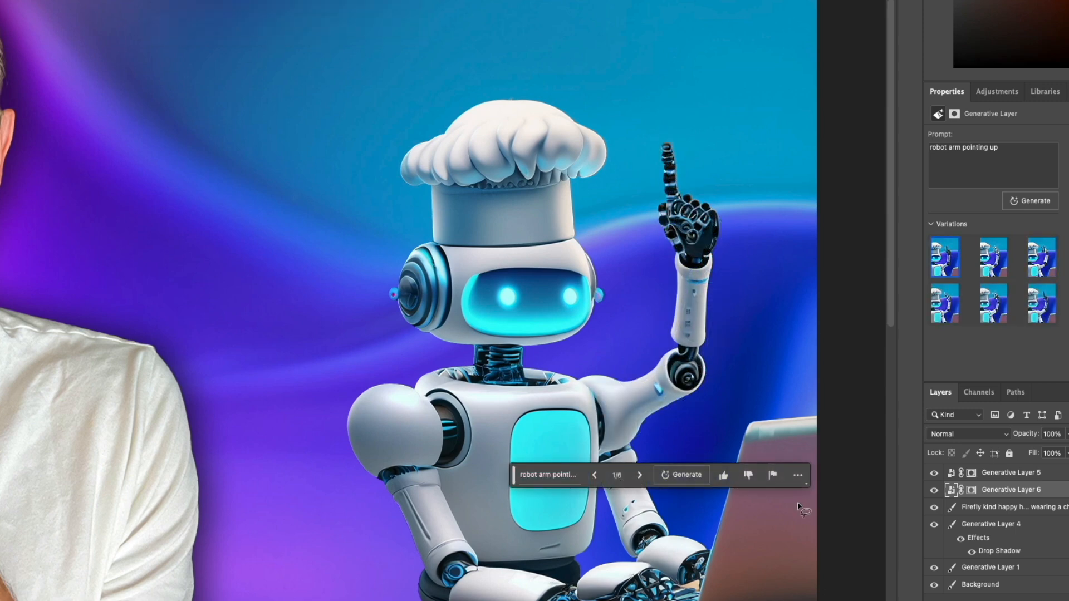
{"action": "left_click", "coordinate": [639, 475]}
{"action": "left_click", "coordinate": [639, 476]}
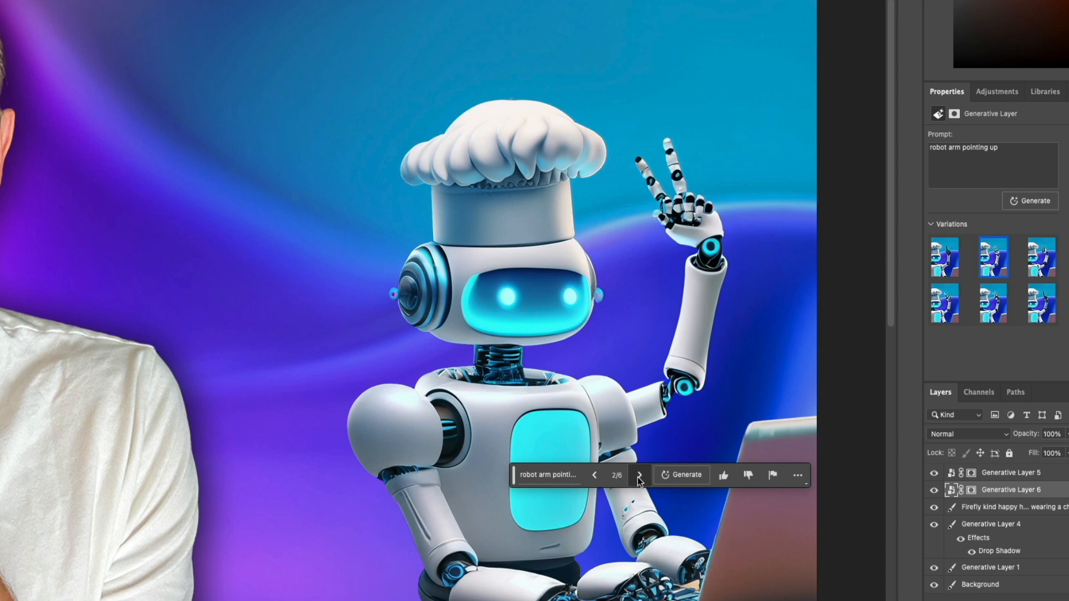
{"action": "left_click", "coordinate": [640, 478]}
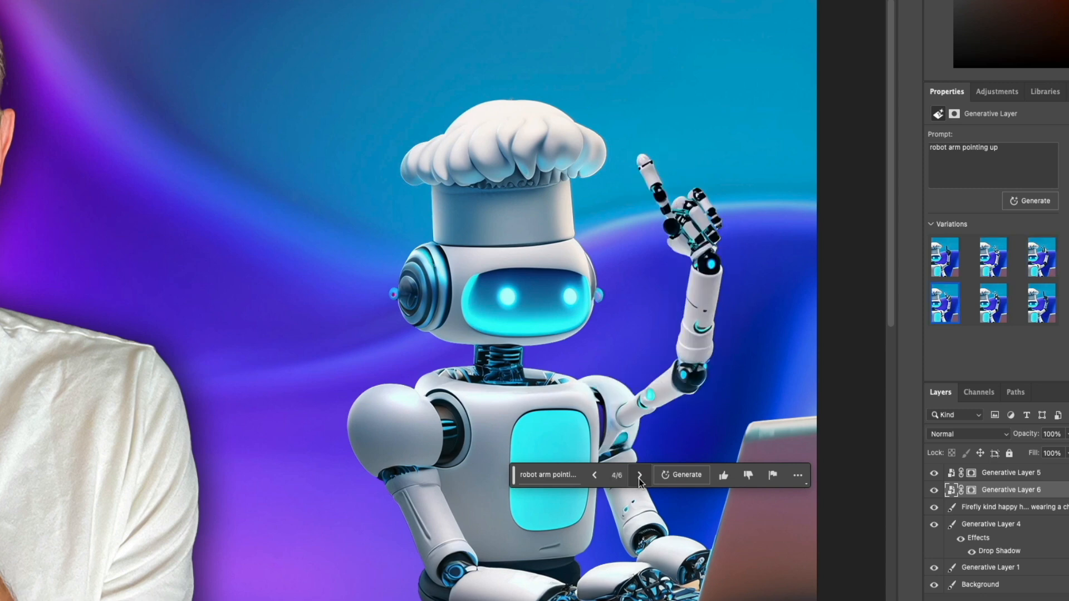
{"action": "left_click", "coordinate": [639, 475]}
{"action": "left_click", "coordinate": [639, 474]}
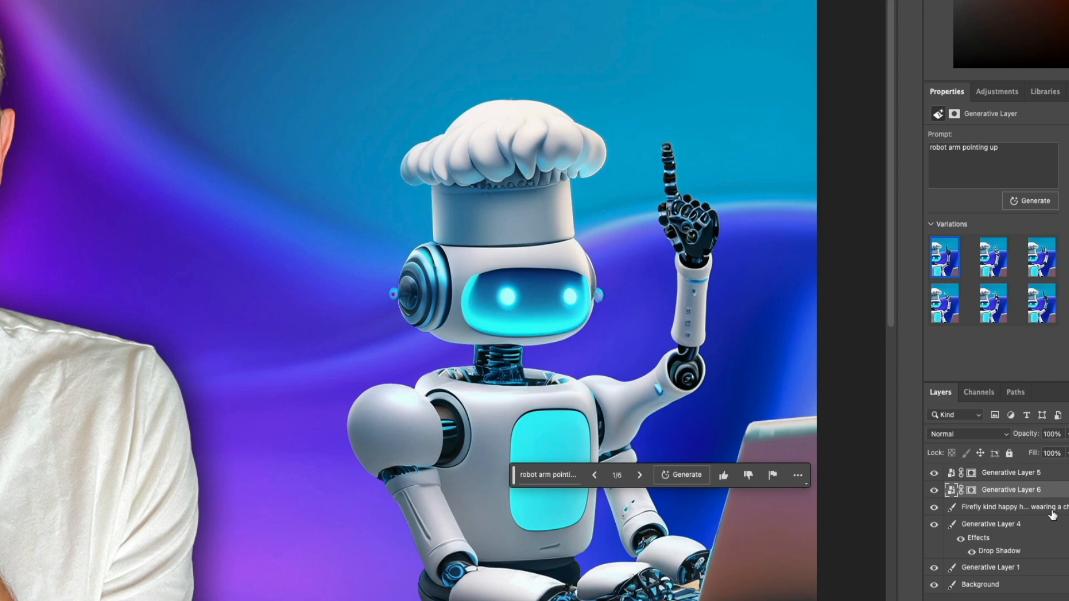
- Erase the old forearm from the robot layer and the dark fragment beneath the new upper arm from the rasterized Generative Layer 6
{"action": "left_click", "coordinate": [1053, 513]}
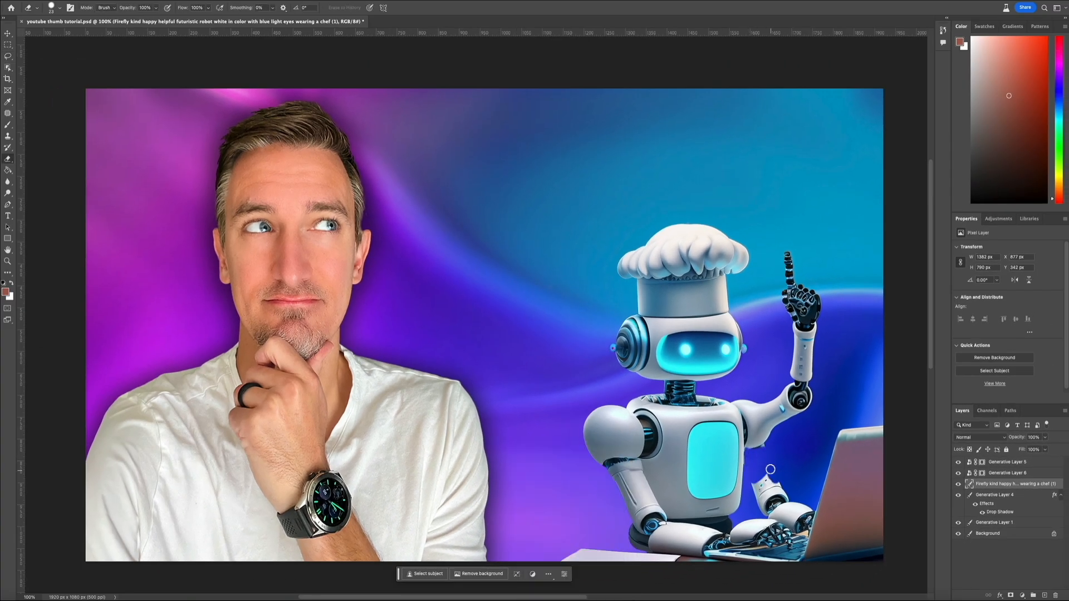
{"action": "key", "text": "ctrl+plus"}
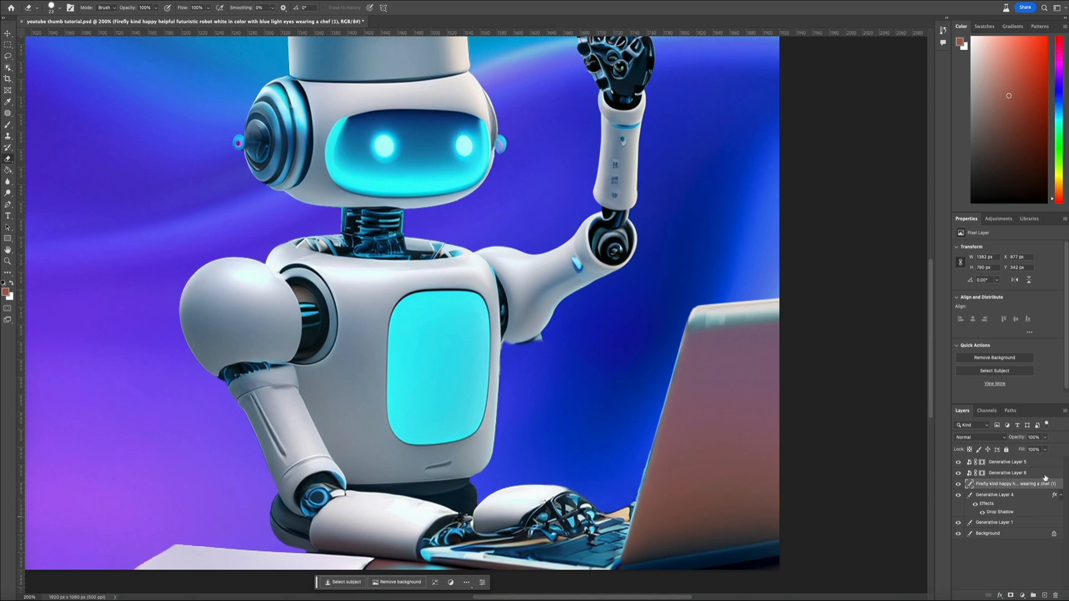
{"action": "left_click", "coordinate": [1013, 472]}
{"action": "left_click", "coordinate": [539, 329]}
{"action": "key", "text": "Return"}
{"action": "left_click_drag", "start_coordinate": [546, 342], "coordinate": [520, 353]}
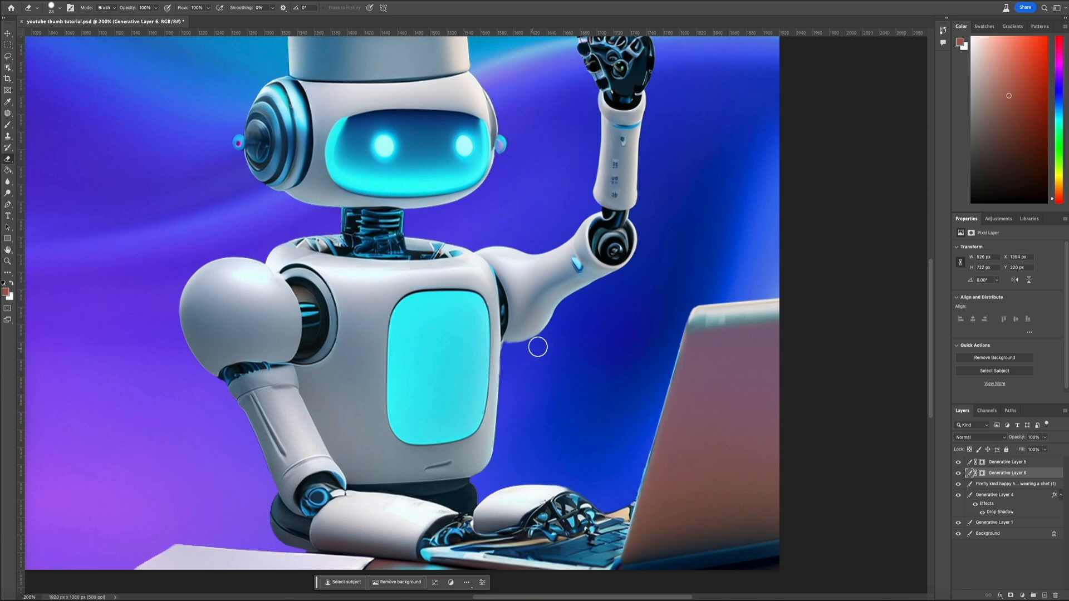
- Examine the cleaned pointing arm up close and in the full thumbnail composition
{"action": "scroll", "coordinate": [573, 382], "scroll_direction": "up", "scroll_amount": 4}
{"action": "scroll", "coordinate": [585, 396], "scroll_direction": "up", "scroll_amount": 2}
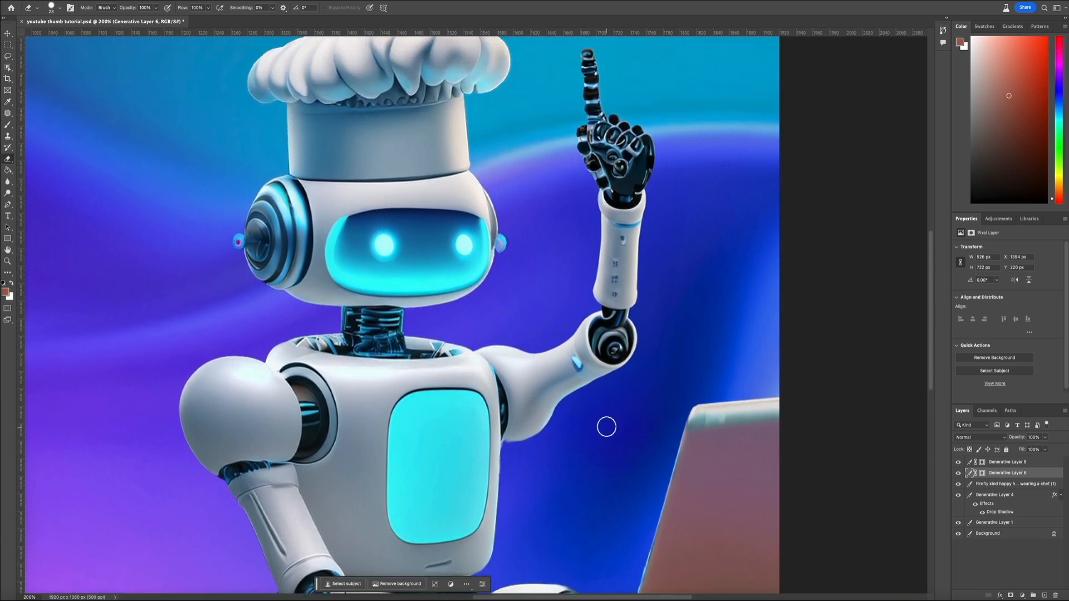
{"action": "key", "text": "super+minus"}
{"action": "key", "text": "super+minus"}
{"action": "scroll", "coordinate": [606, 429], "scroll_direction": "left", "scroll_amount": 5}
{"action": "scroll", "coordinate": [577, 418], "scroll_direction": "up", "scroll_amount": 2}
{"action": "key", "text": "super+plus"}
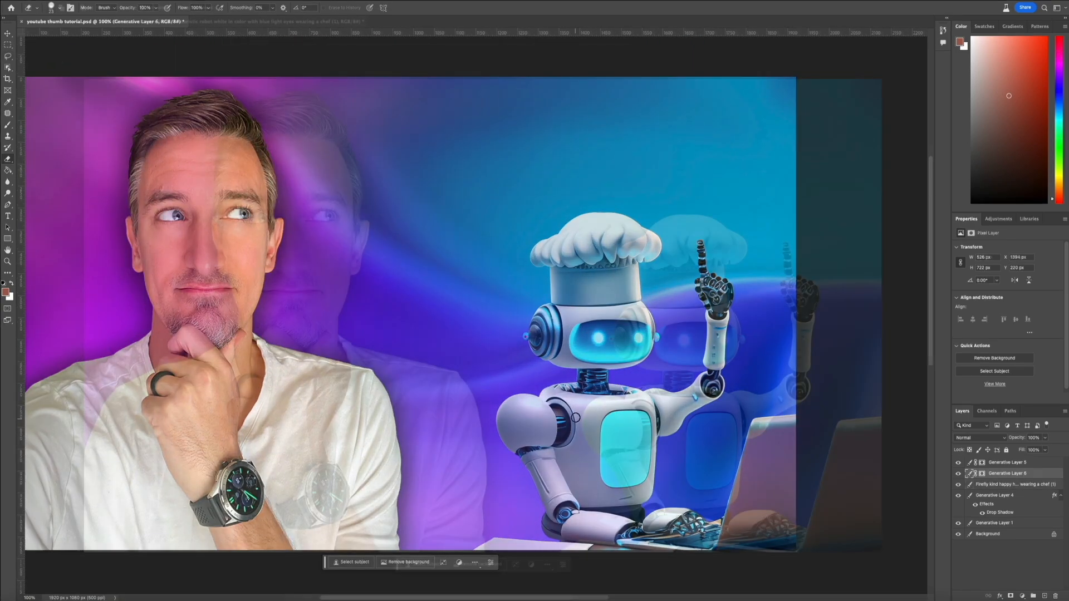
{"action": "scroll", "coordinate": [576, 418], "scroll_direction": "left", "scroll_amount": 3}
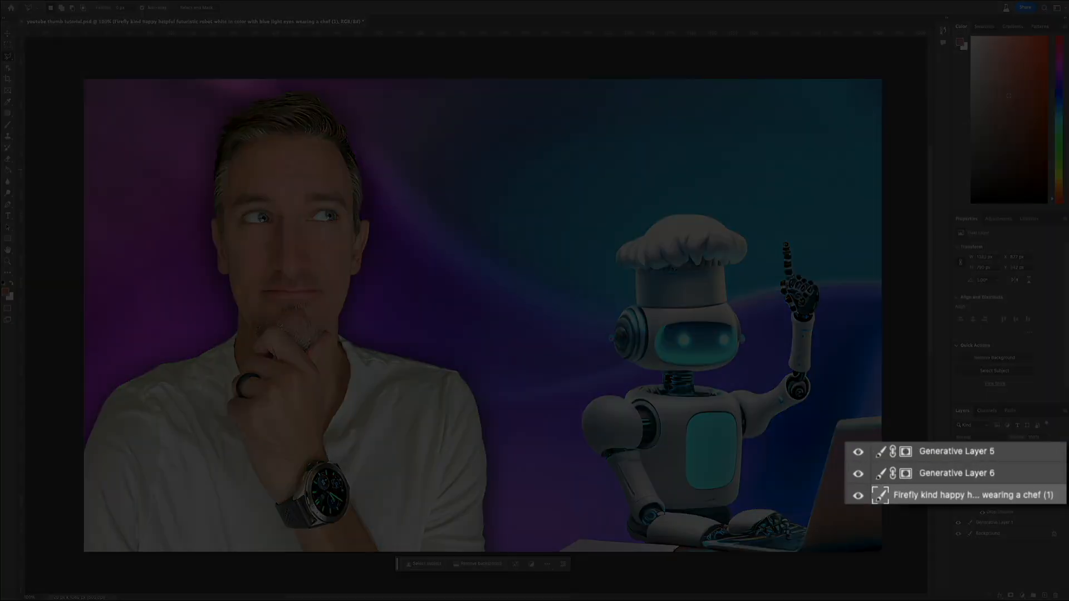
- Merge the robot layer with the generated hat and arm layers into one layer
{"action": "left_click", "coordinate": [1030, 476], "text": "shift"}
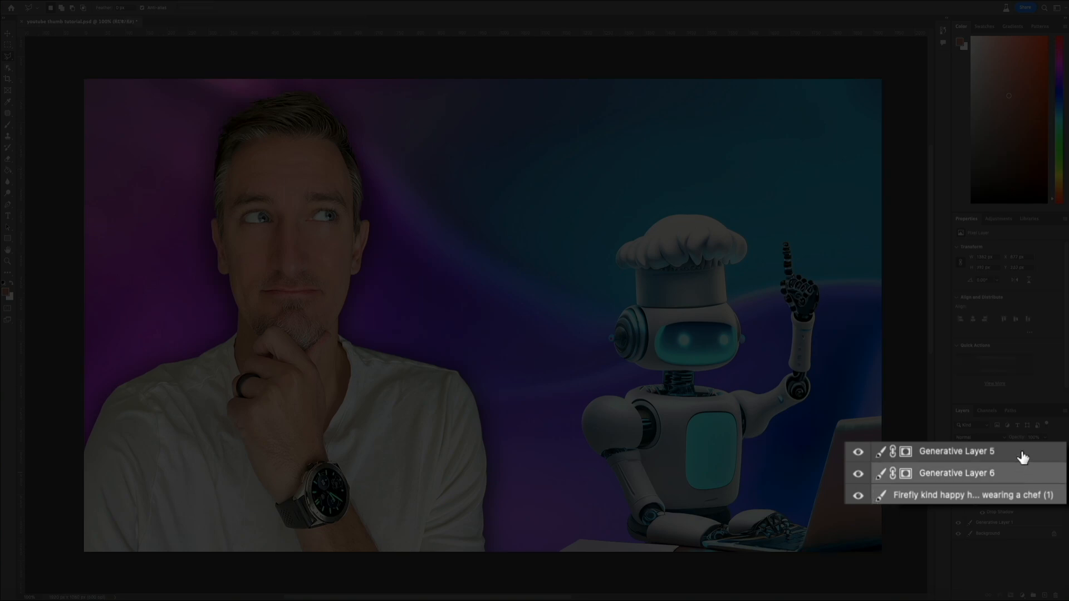
{"action": "left_click", "coordinate": [1022, 456], "text": "shift"}
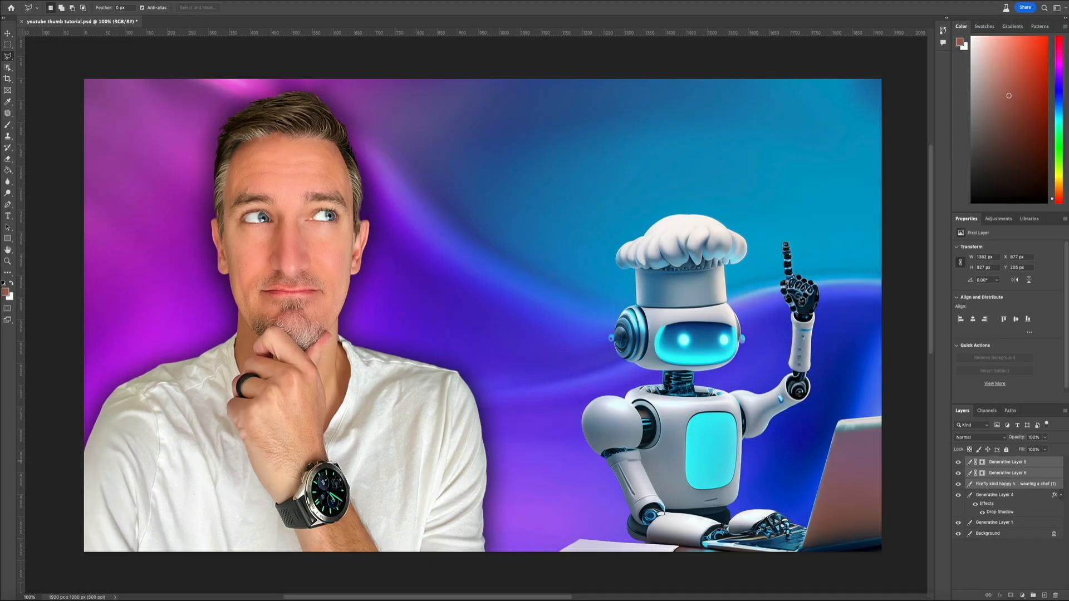
{"action": "key", "text": "ctrl+e"}
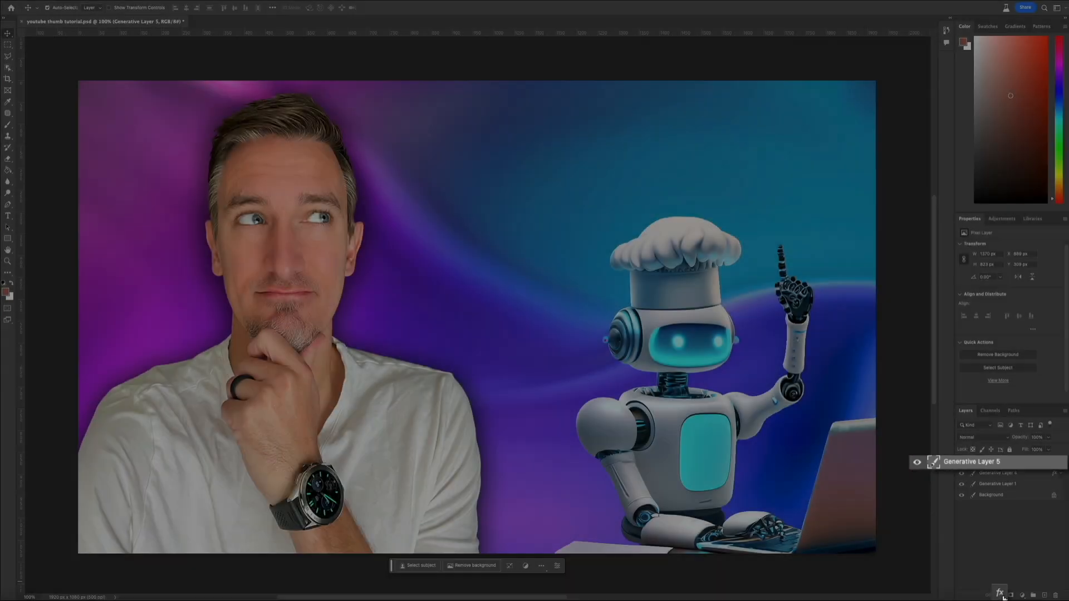
- Apply a Drop Shadow and a narrow, soft Outer Glow to the merged robot layer
{"action": "left_click", "coordinate": [1004, 597]}
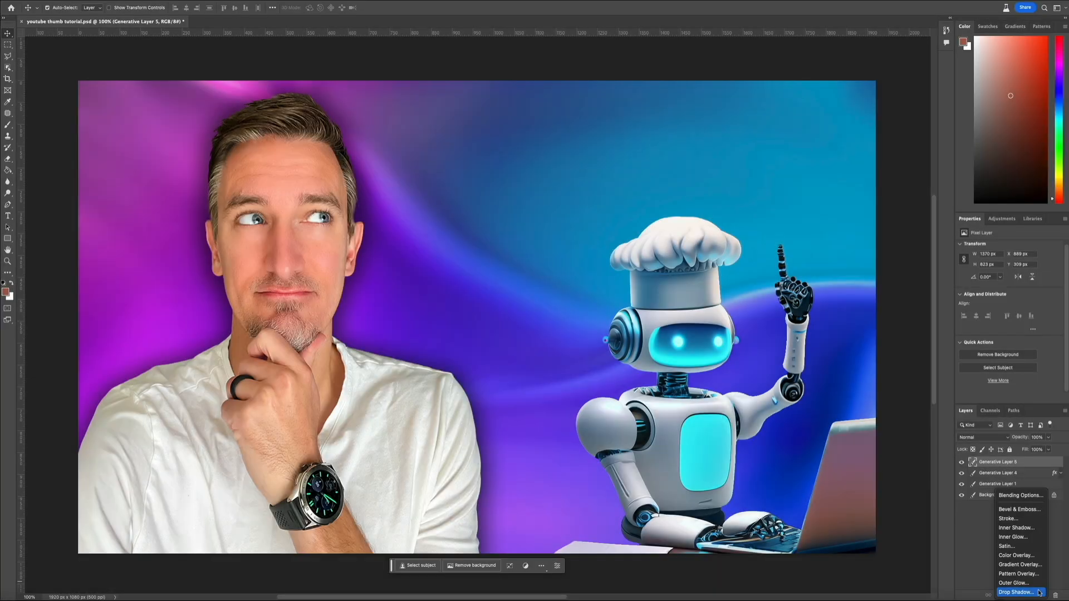
{"action": "left_click", "coordinate": [1040, 592]}
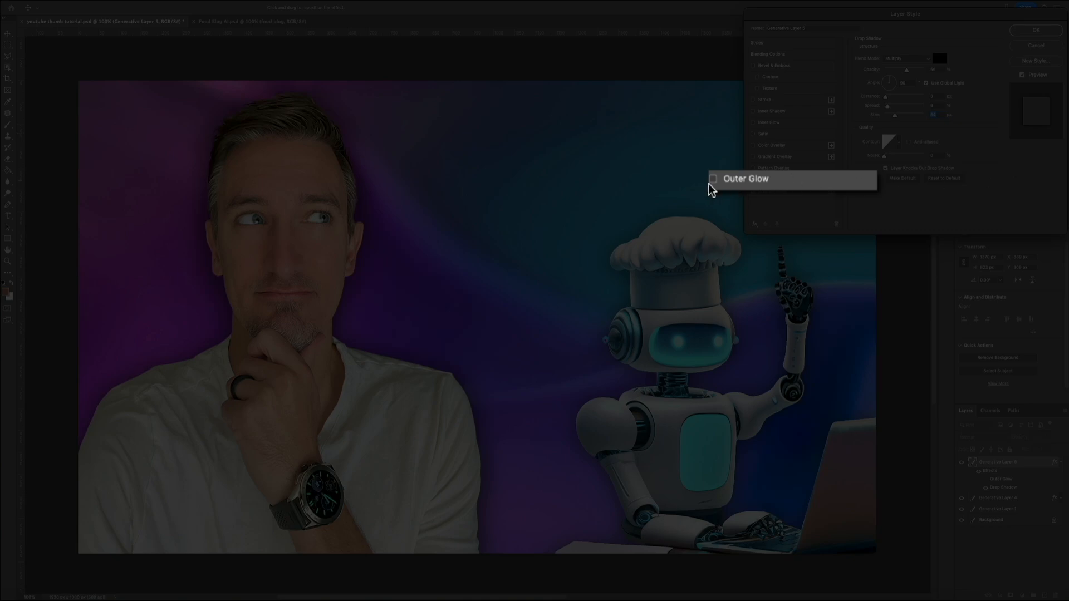
{"action": "left_click", "coordinate": [791, 179]}
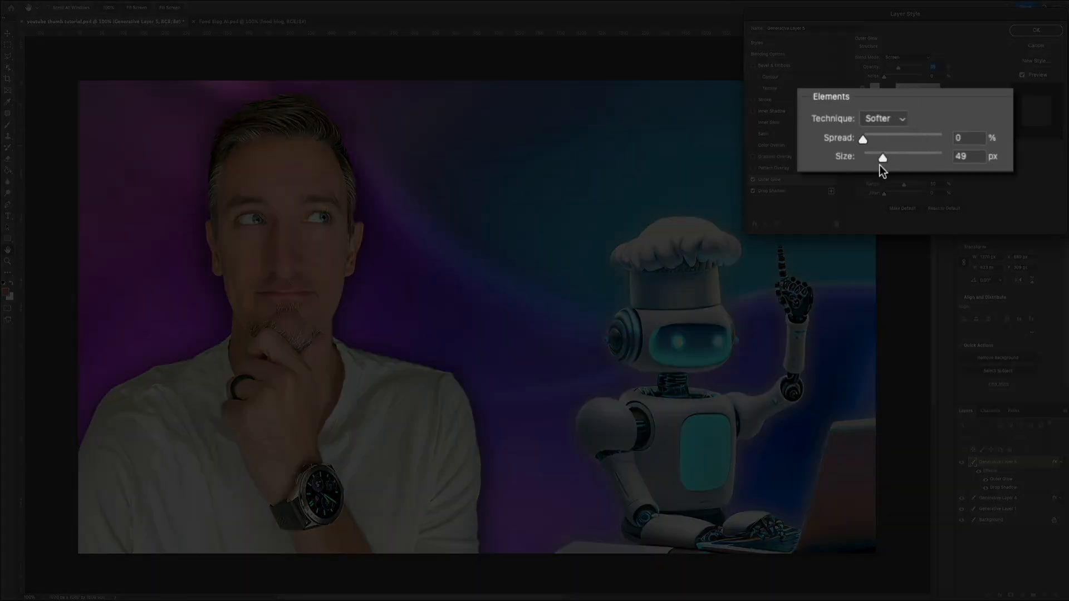
{"action": "mouse_move", "coordinate": [883, 161]}
{"action": "left_mouse_down"}
{"action": "mouse_move", "coordinate": [871, 158]}
{"action": "mouse_move", "coordinate": [887, 143]}
{"action": "left_mouse_up"}
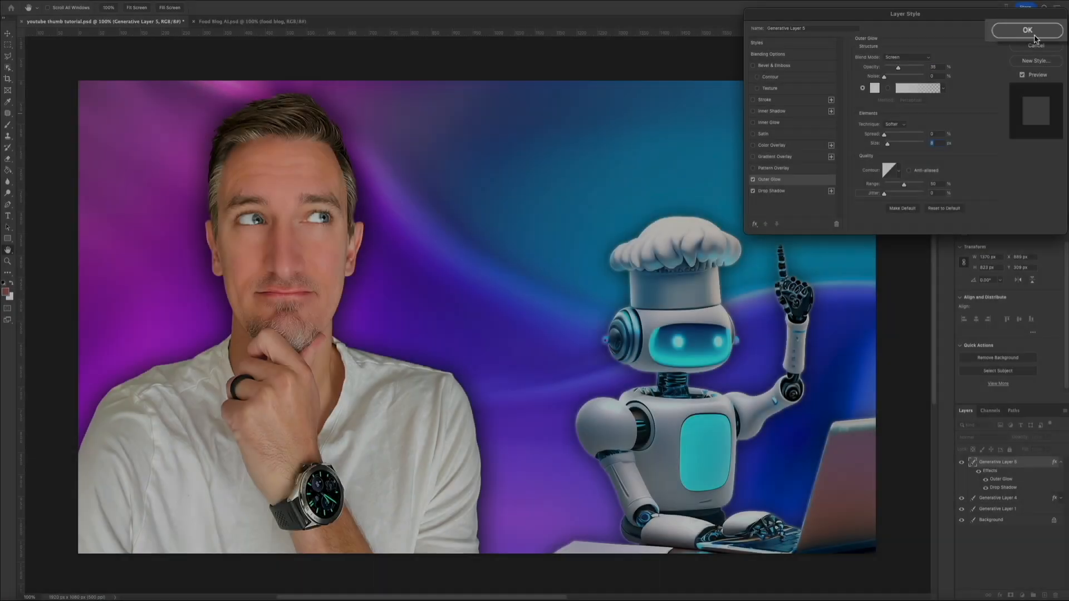
{"action": "left_click", "coordinate": [1035, 38]}
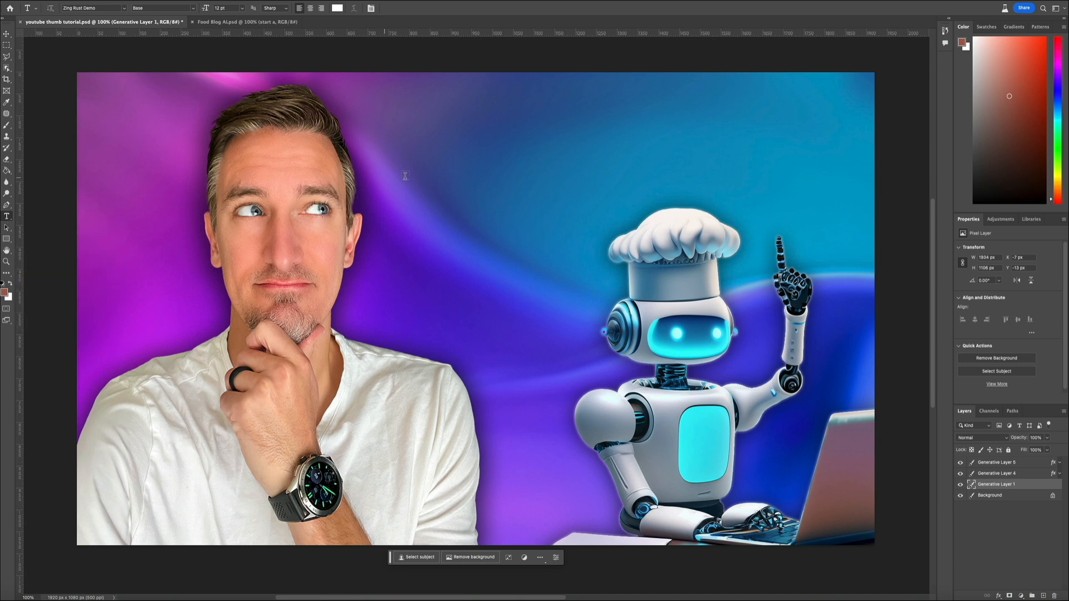
- Add a white text line reading "START A" above and between the portrait and the robot
{"action": "left_click", "coordinate": [448, 158]}
{"action": "left_click", "coordinate": [397, 129]}
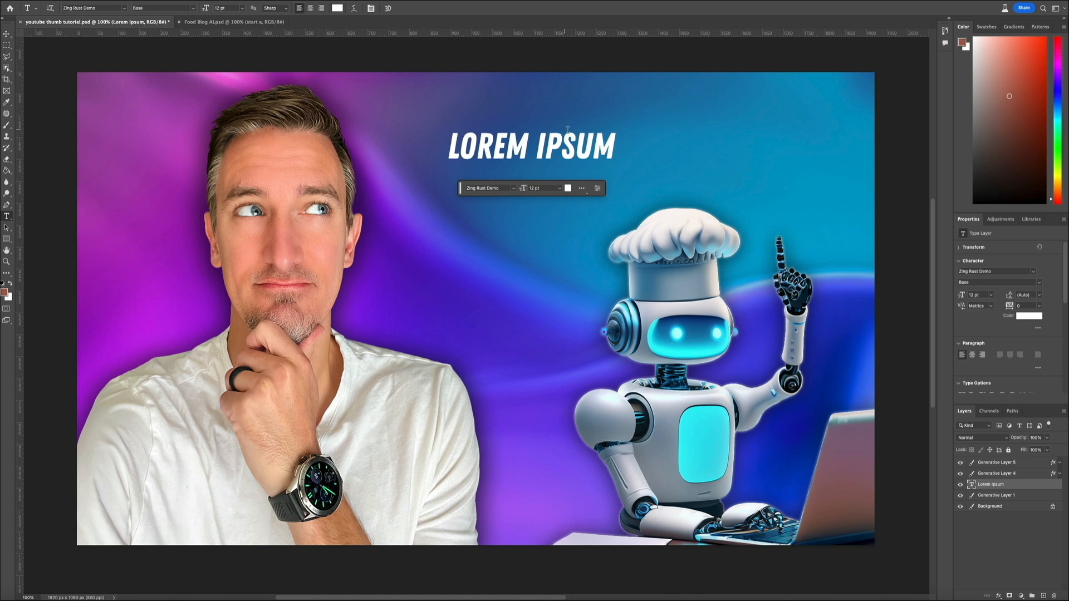
{"action": "left_click_drag", "start_coordinate": [614, 146], "coordinate": [365, 144]}
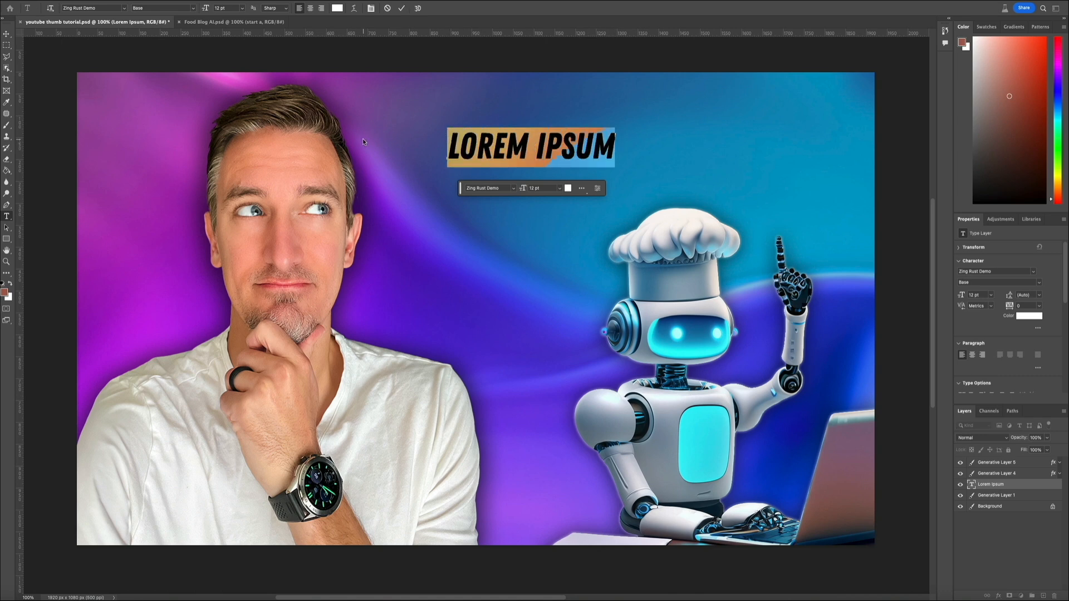
{"action": "type", "text": "START A"}
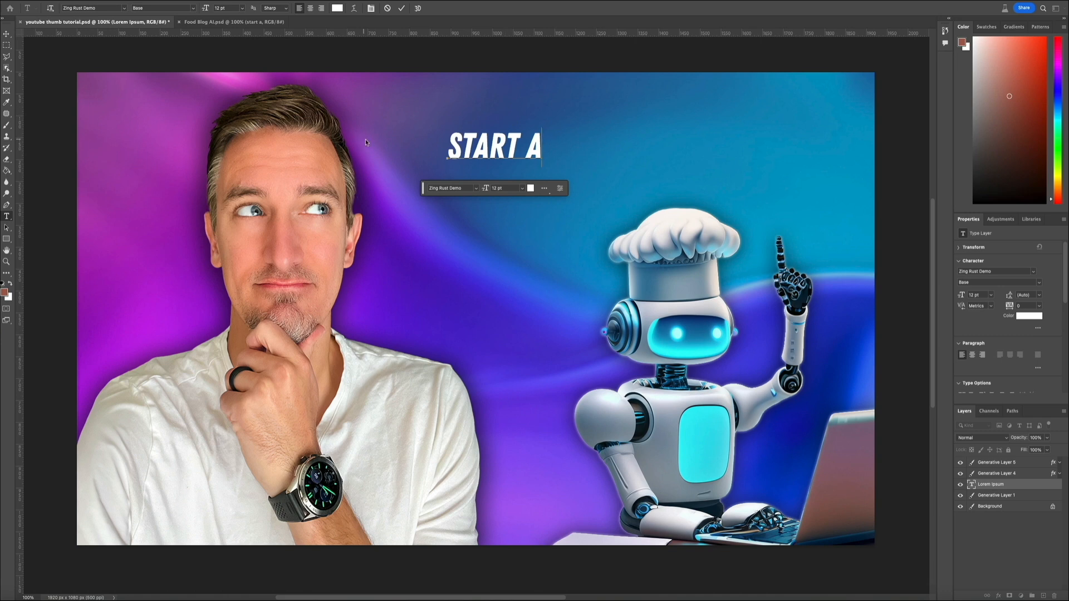
- Set the size of the "START A" text to 30 pt
{"action": "left_click_drag", "start_coordinate": [544, 144], "coordinate": [439, 137]}
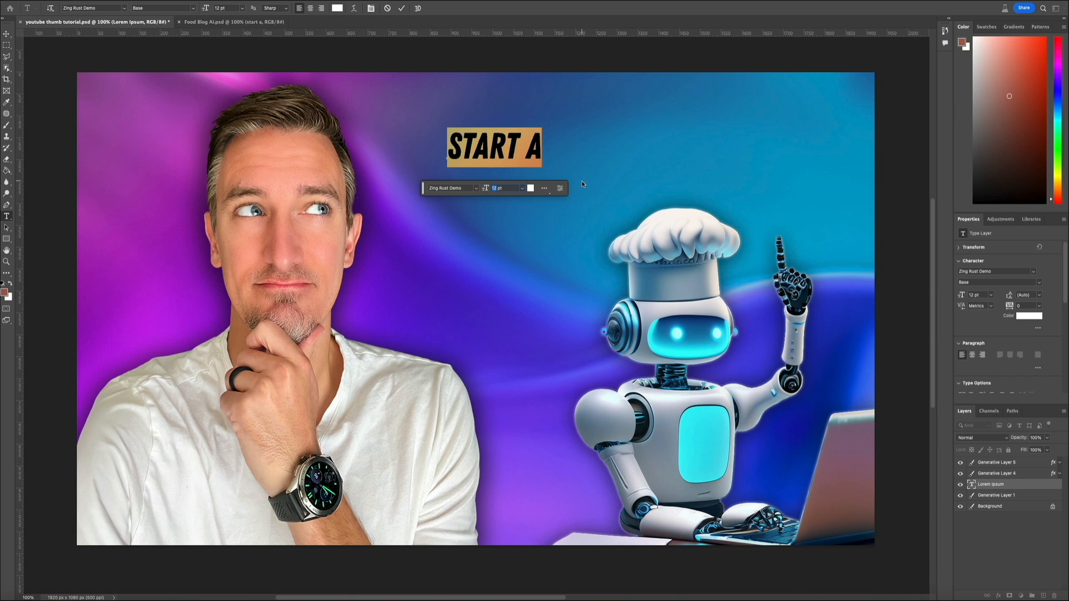
{"action": "type", "text": "30"}
{"action": "key", "text": "Return"}
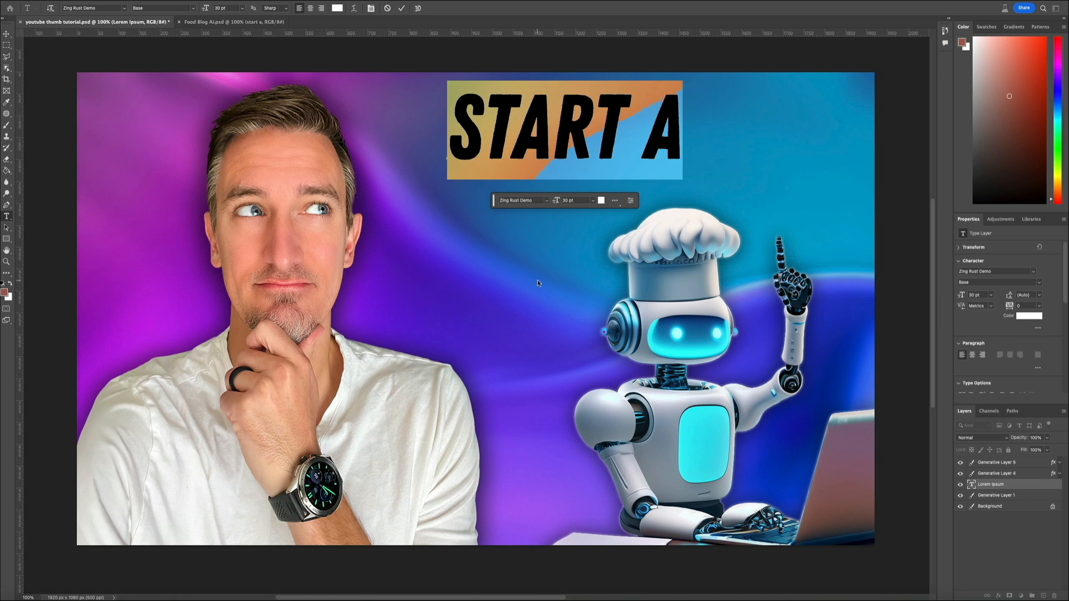
- Commit the "START A" text and move it down and closer to the portrait
{"action": "left_click", "coordinate": [537, 279]}
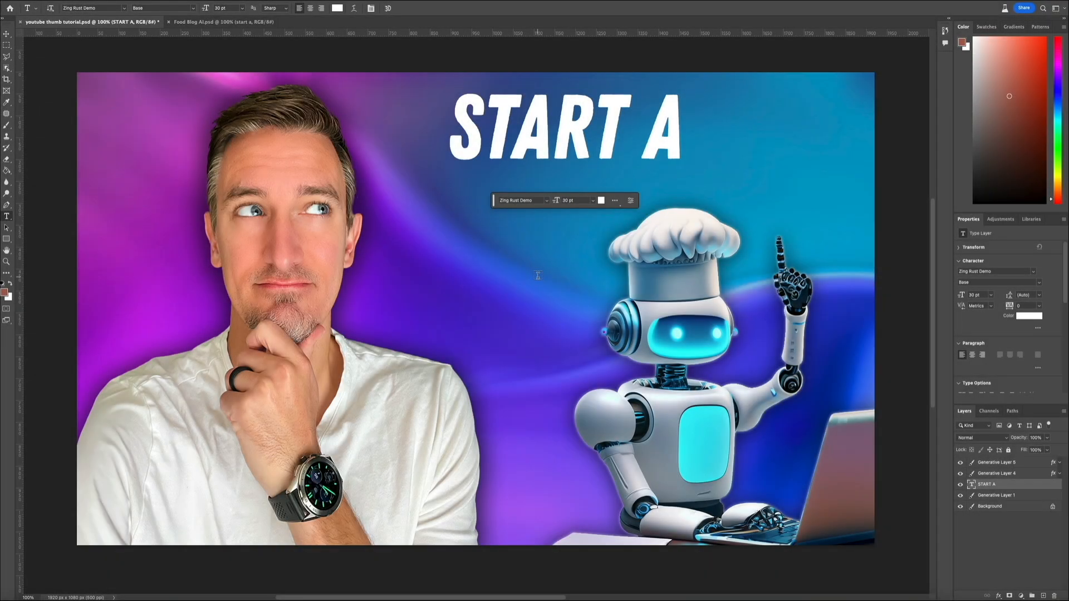
{"action": "key", "text": "v"}
{"action": "left_click_drag", "start_coordinate": [568, 131], "coordinate": [498, 153]}
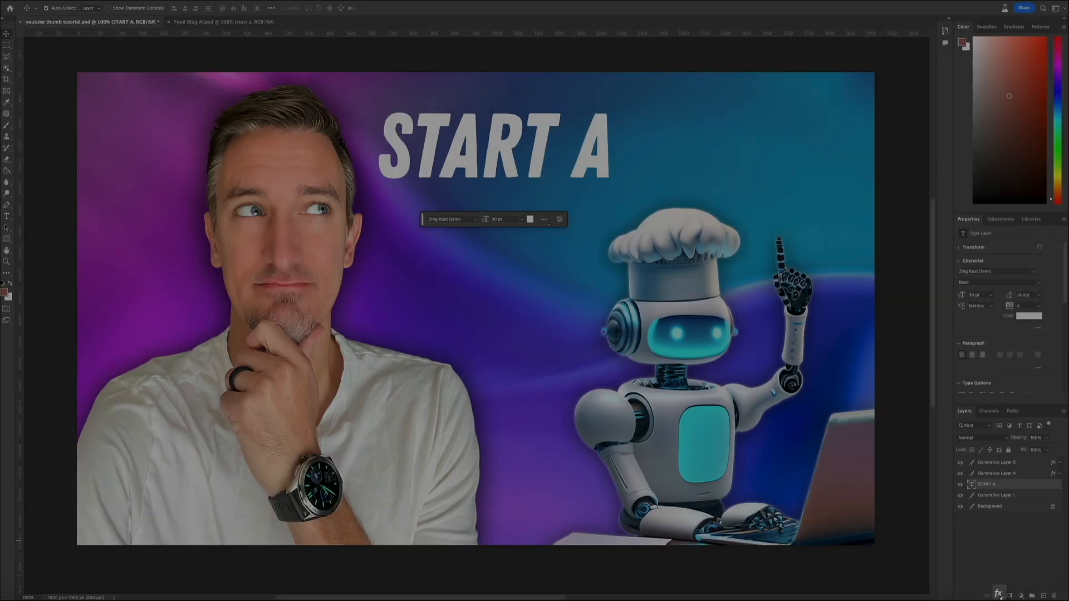
- Add a Drop Shadow and a thin black outside Stroke of about 7 px to the "START A" text
{"action": "left_click", "coordinate": [1000, 595]}
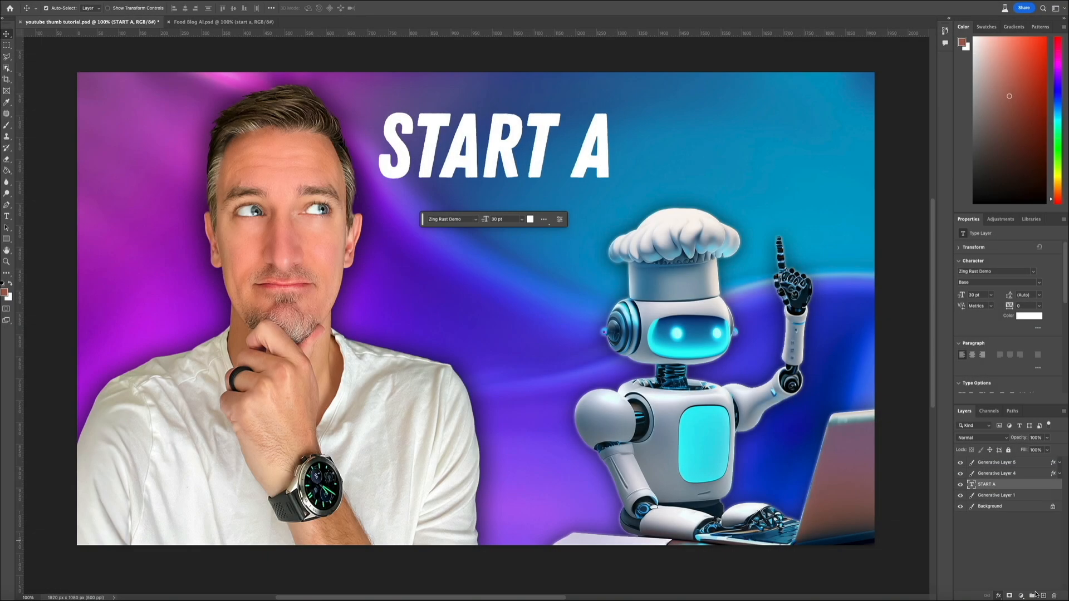
{"action": "left_click", "coordinate": [1035, 592]}
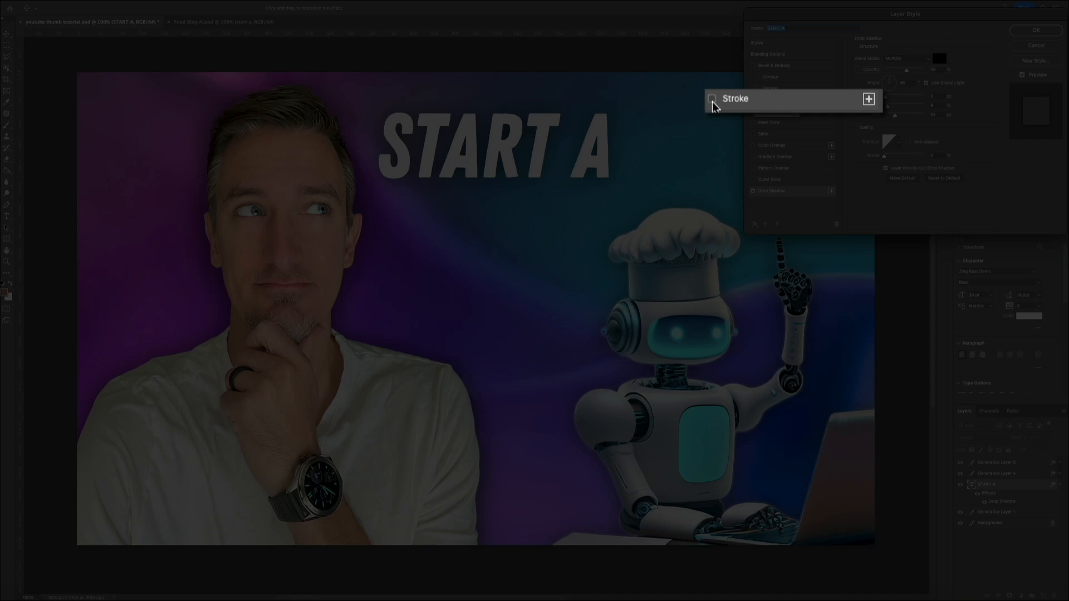
{"action": "left_click", "coordinate": [713, 102]}
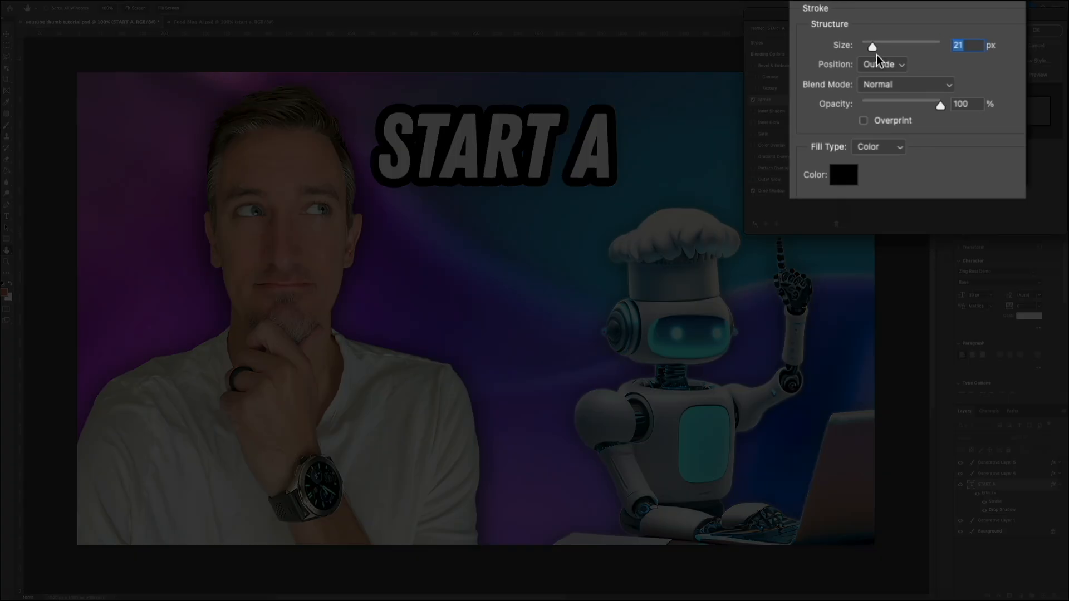
{"action": "mouse_move", "coordinate": [892, 60]}
{"action": "left_mouse_down"}
{"action": "mouse_move", "coordinate": [865, 55]}
{"action": "mouse_move", "coordinate": [887, 60]}
{"action": "left_mouse_up"}
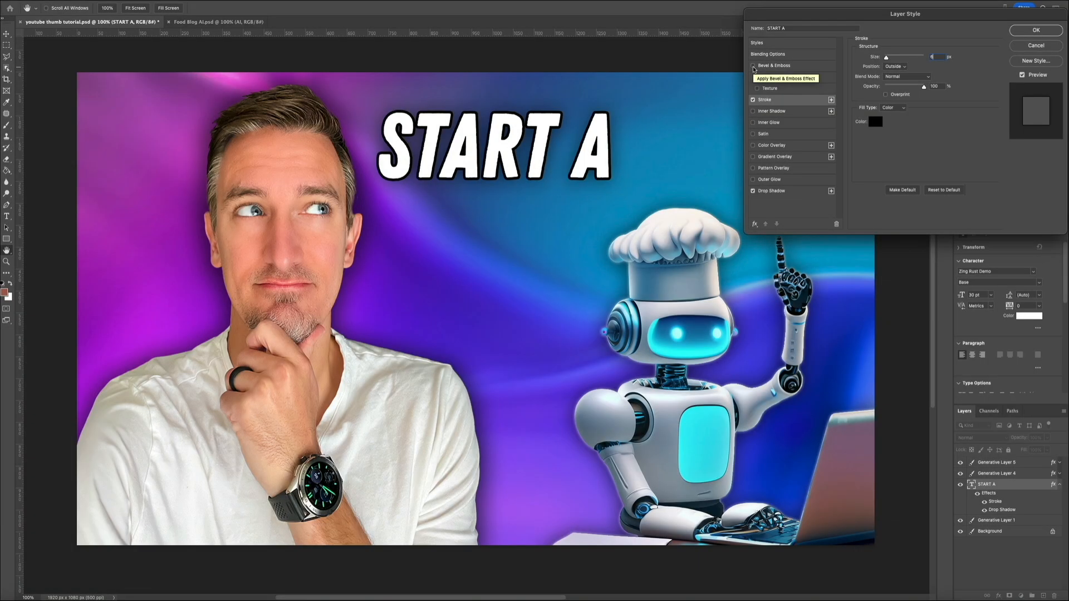
- Add Bevel & Emboss to the "START A" text with the Emboss style and a size of 7 px
{"action": "left_click", "coordinate": [753, 65]}
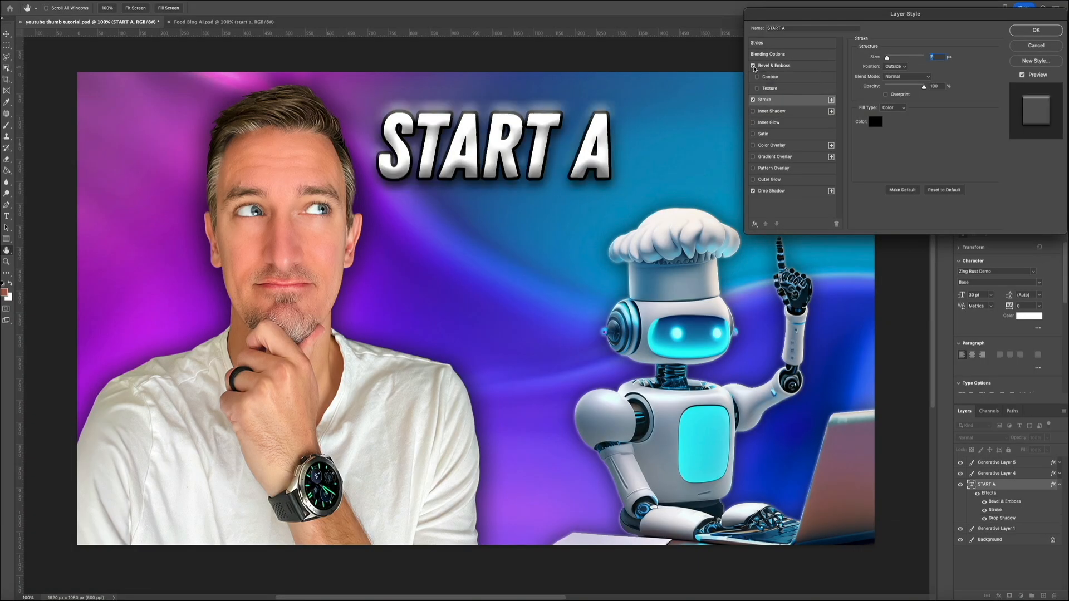
{"action": "left_click", "coordinate": [802, 67]}
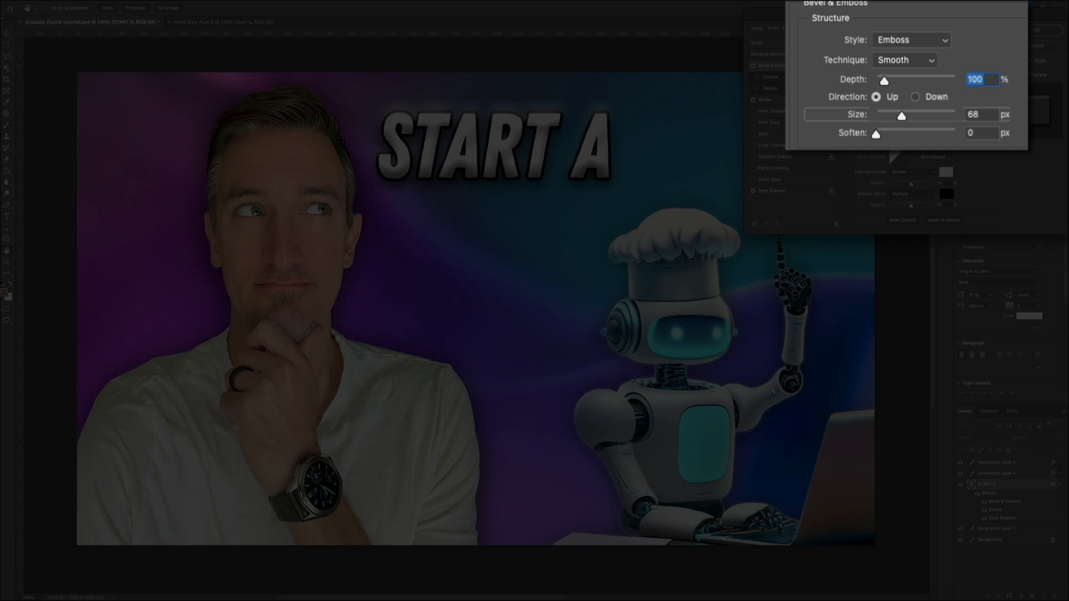
{"action": "left_click", "coordinate": [987, 117]}
{"action": "type", "text": "7"}
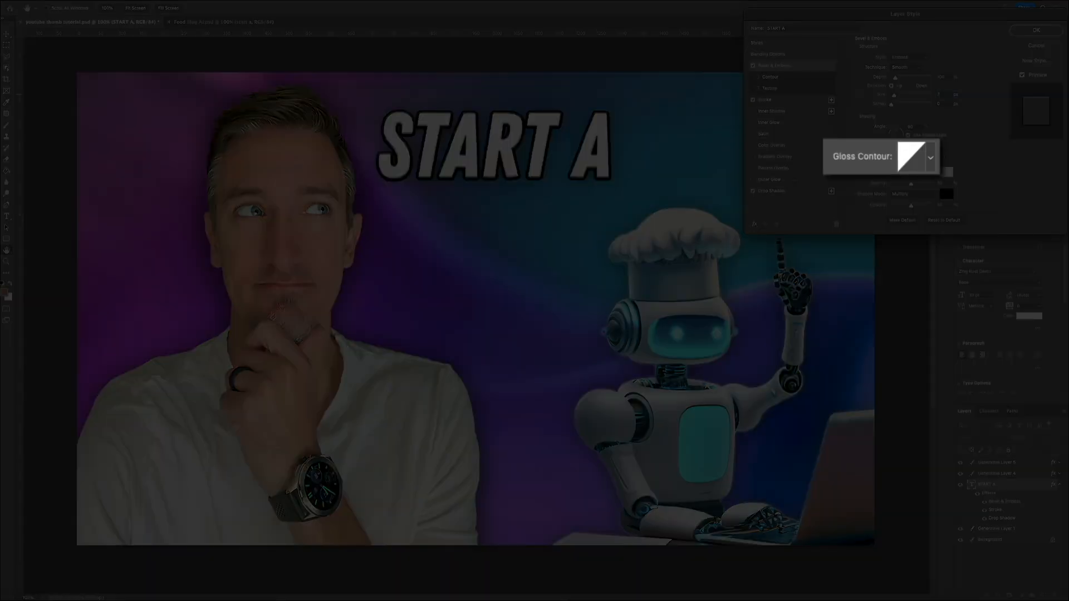
- Compare gloss contours such as Cone - Inverted, Gaussian and Ring for the bevel, settle on Linear, and apply the layer style
{"action": "left_click", "coordinate": [933, 167]}
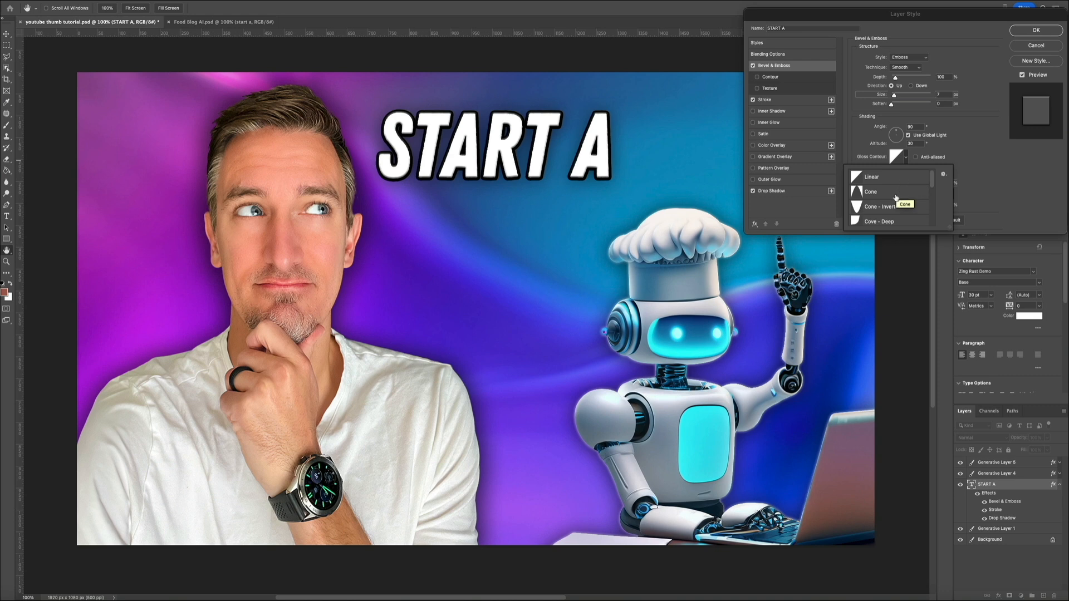
{"action": "left_click", "coordinate": [895, 192]}
{"action": "left_click", "coordinate": [897, 209]}
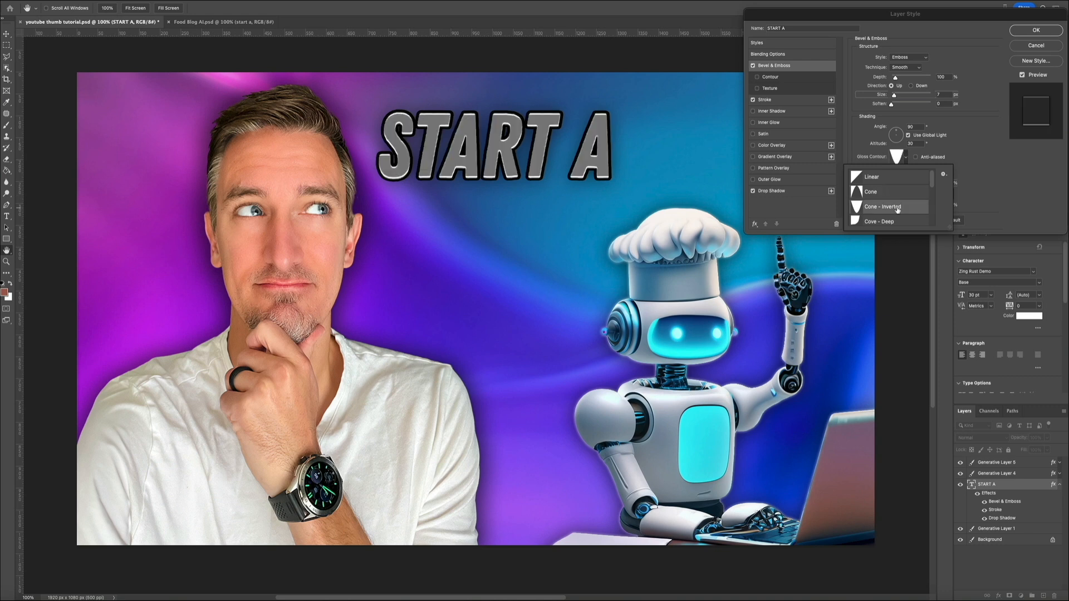
{"action": "scroll", "coordinate": [897, 212], "scroll_direction": "down", "scroll_amount": 1}
{"action": "left_click", "coordinate": [898, 213]}
{"action": "scroll", "coordinate": [899, 214], "scroll_direction": "down", "scroll_amount": 1}
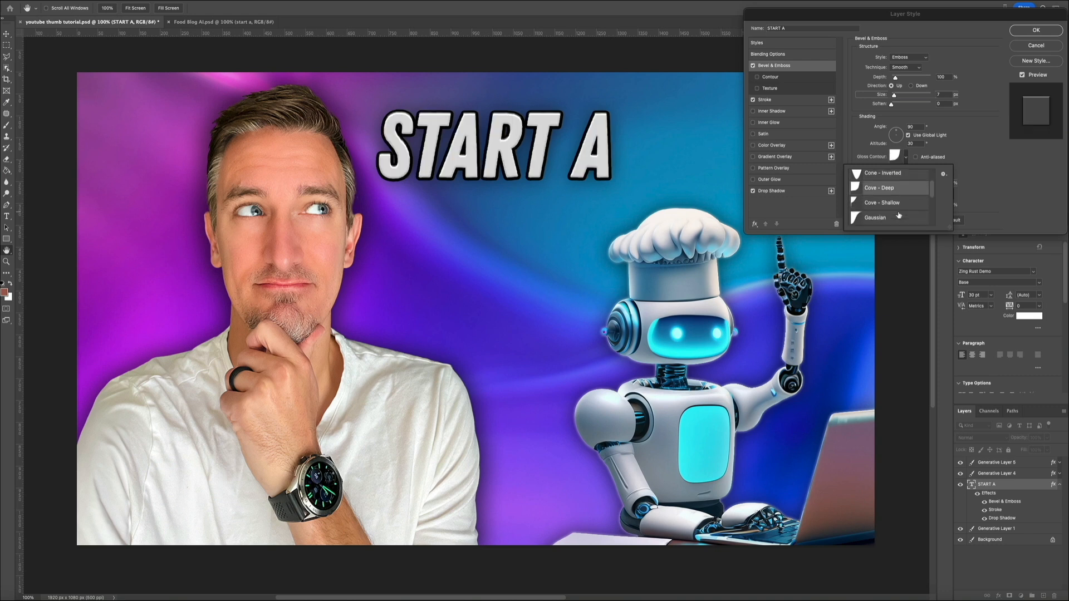
{"action": "left_click", "coordinate": [899, 212]}
{"action": "scroll", "coordinate": [900, 210], "scroll_direction": "down", "scroll_amount": 1}
{"action": "left_click", "coordinate": [901, 206]}
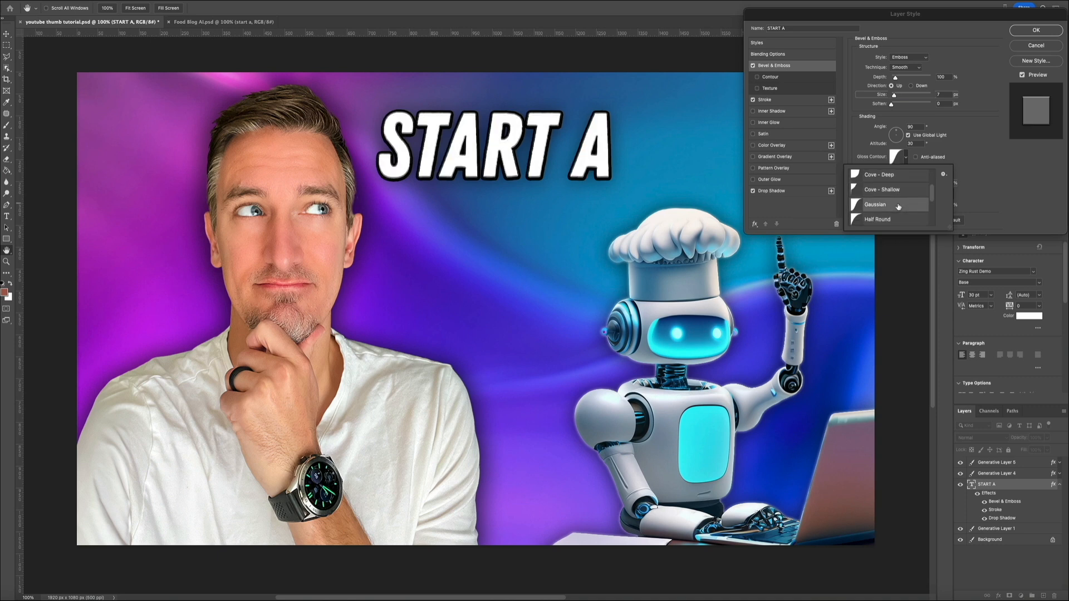
{"action": "scroll", "coordinate": [898, 208], "scroll_direction": "down", "scroll_amount": 1}
{"action": "left_click", "coordinate": [898, 207]}
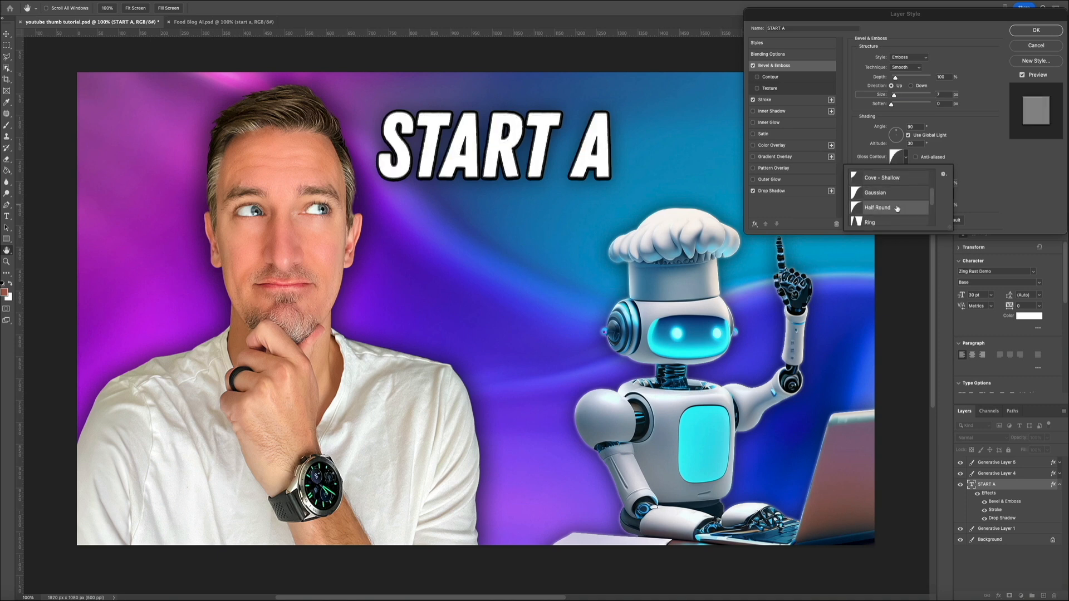
{"action": "scroll", "coordinate": [897, 210], "scroll_direction": "down", "scroll_amount": 1}
{"action": "left_click", "coordinate": [893, 215]}
{"action": "scroll", "coordinate": [893, 217], "scroll_direction": "down", "scroll_amount": 1}
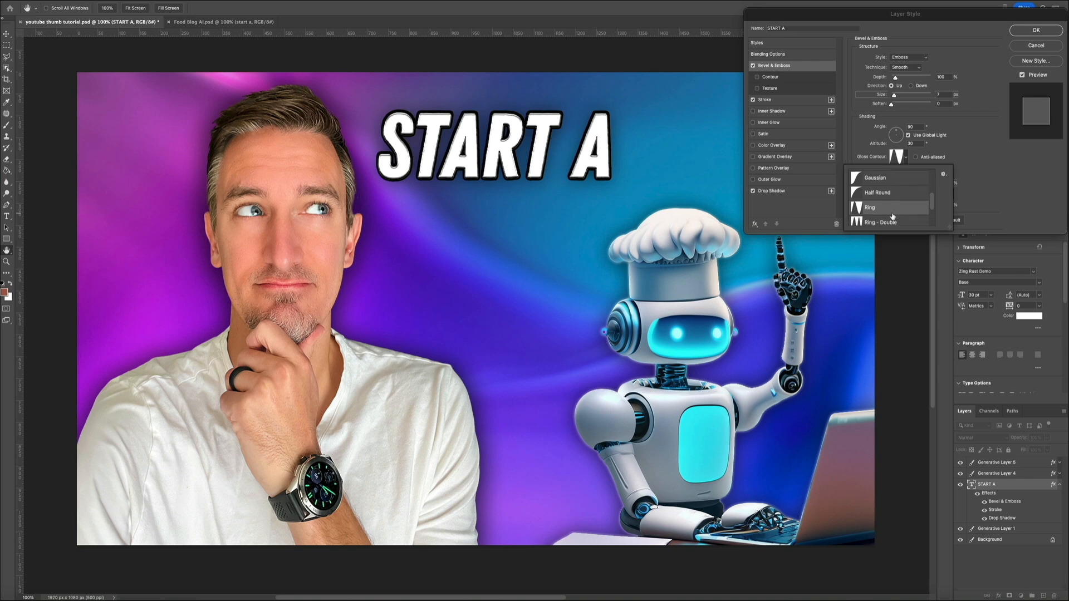
{"action": "left_click", "coordinate": [891, 217]}
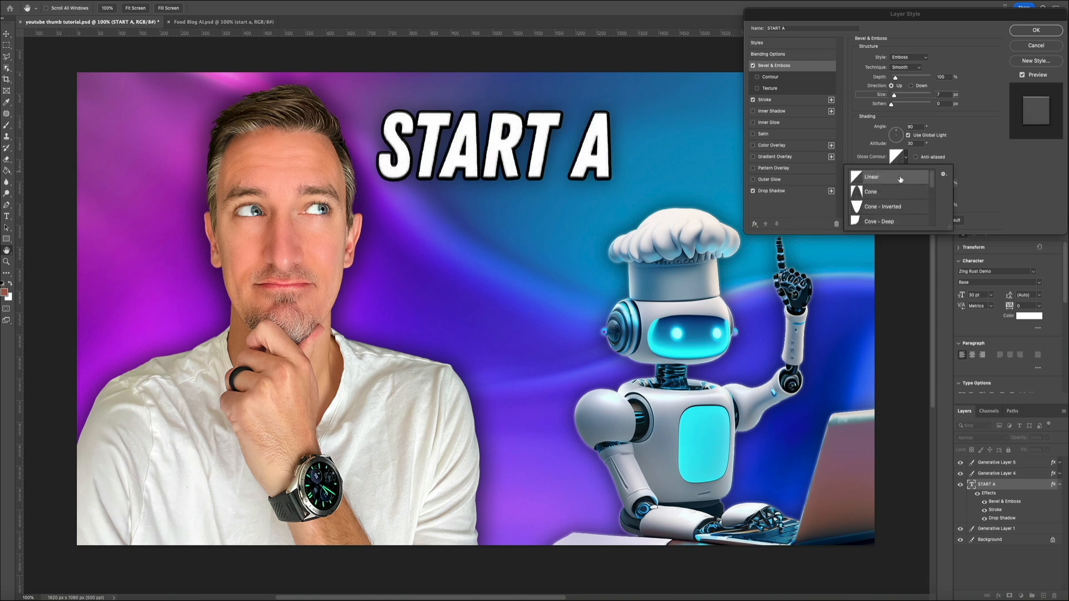
{"action": "left_click", "coordinate": [1002, 204]}
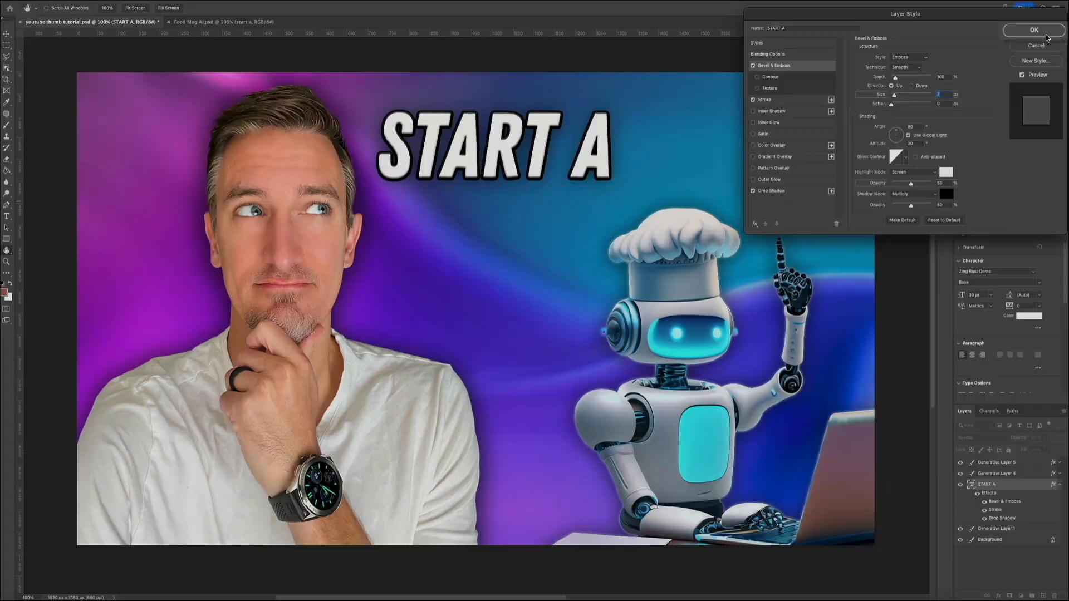
{"action": "left_click", "coordinate": [1040, 31]}
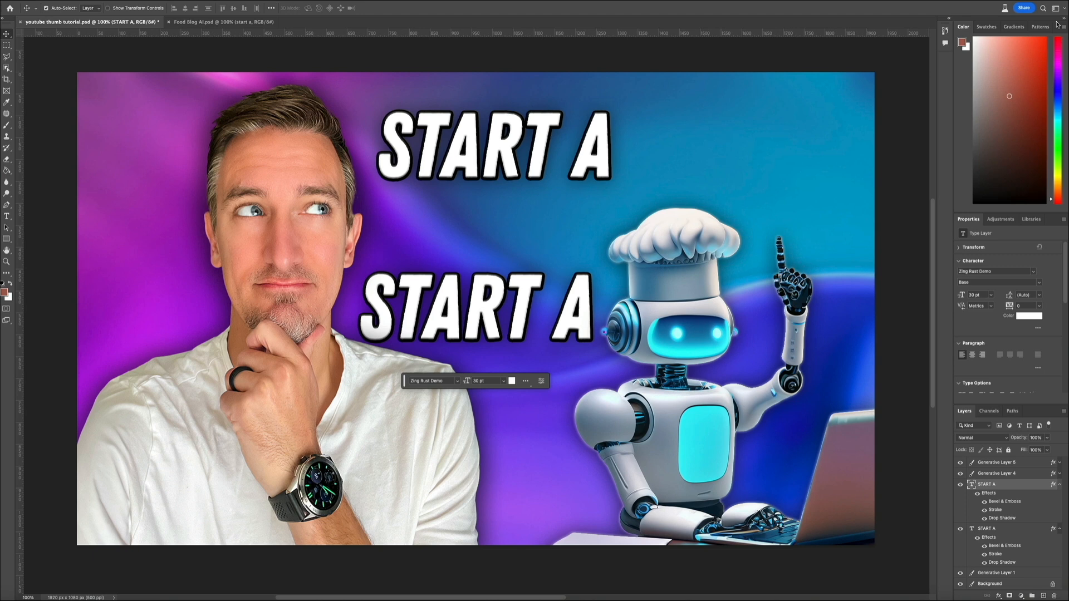
- Duplicate the "START A" text, change the copy to "FOOD BLOG", and place it directly beneath the first line
{"action": "double_click", "coordinate": [579, 310]}
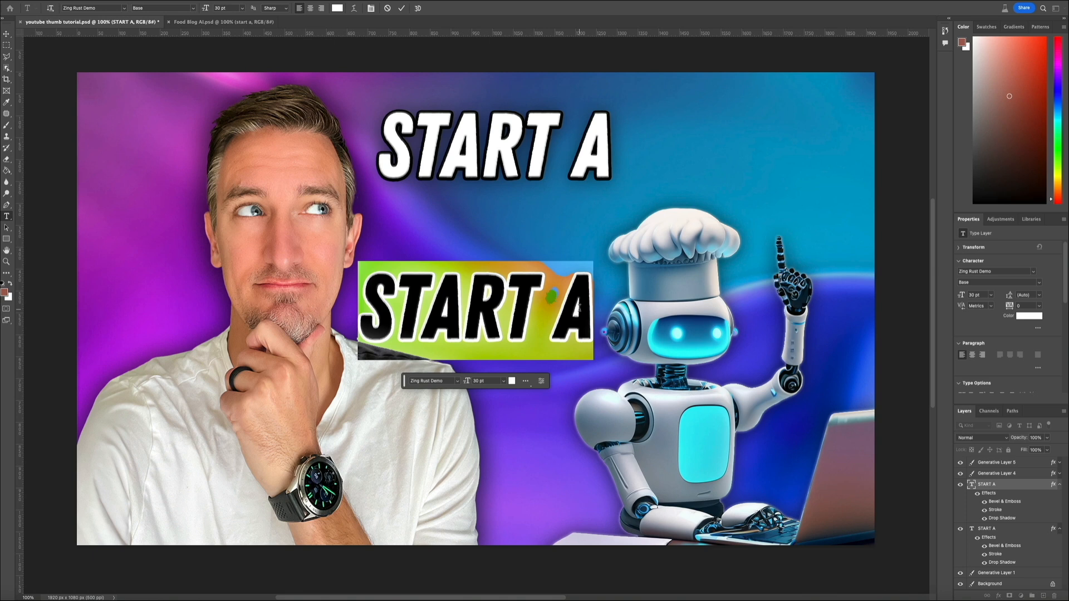
{"action": "type", "text": "FOOD"}
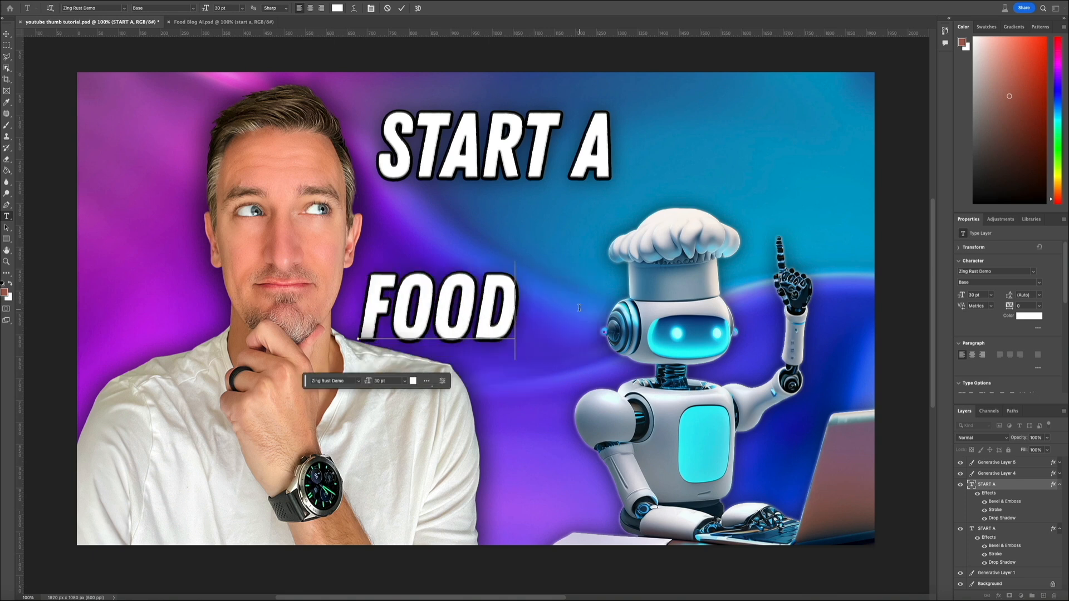
{"action": "type", "text": " BLOG"}
{"action": "key", "text": "ctrl+Return"}
{"action": "key", "text": "v"}
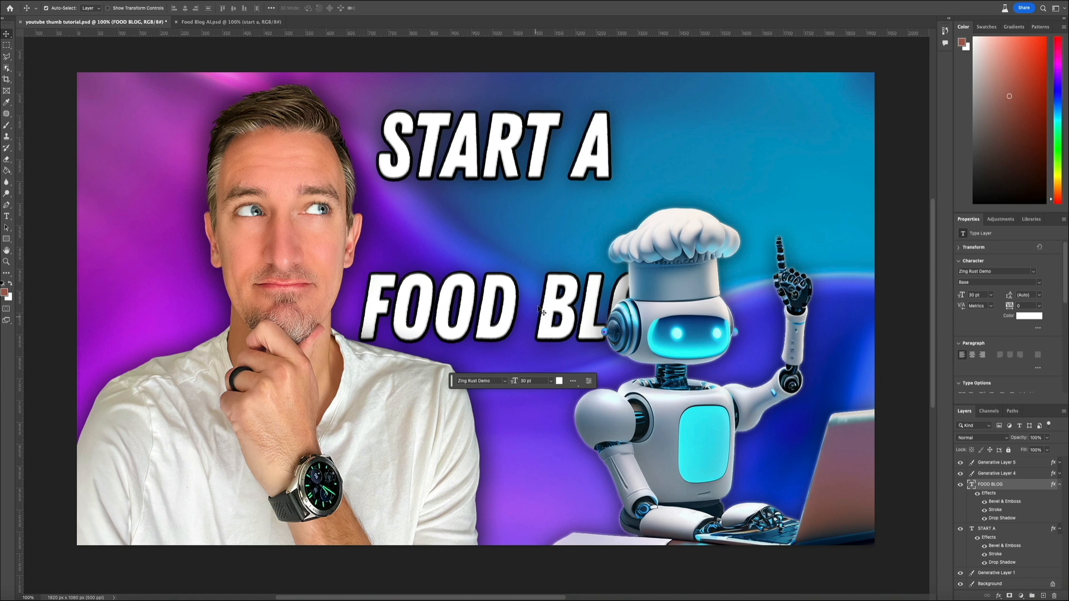
{"action": "left_click_drag", "start_coordinate": [554, 317], "coordinate": [530, 240]}
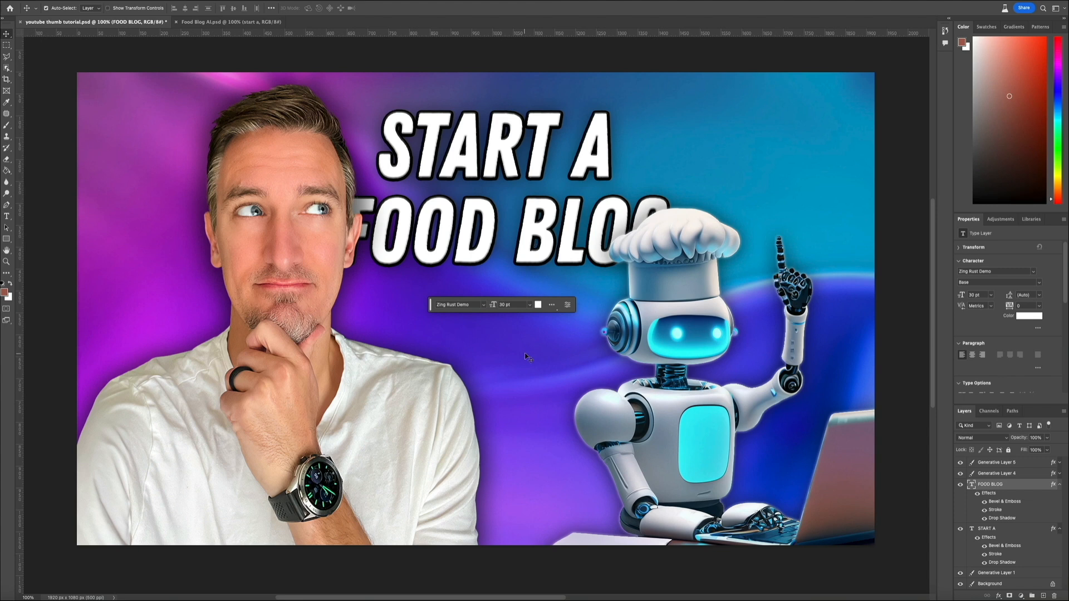
- Shift the portrait away from the text and scale the robot down so that "FOOD BLOG" is uncovered
{"action": "left_click", "coordinate": [366, 426]}
{"action": "left_click_drag", "start_coordinate": [366, 427], "coordinate": [321, 428]}
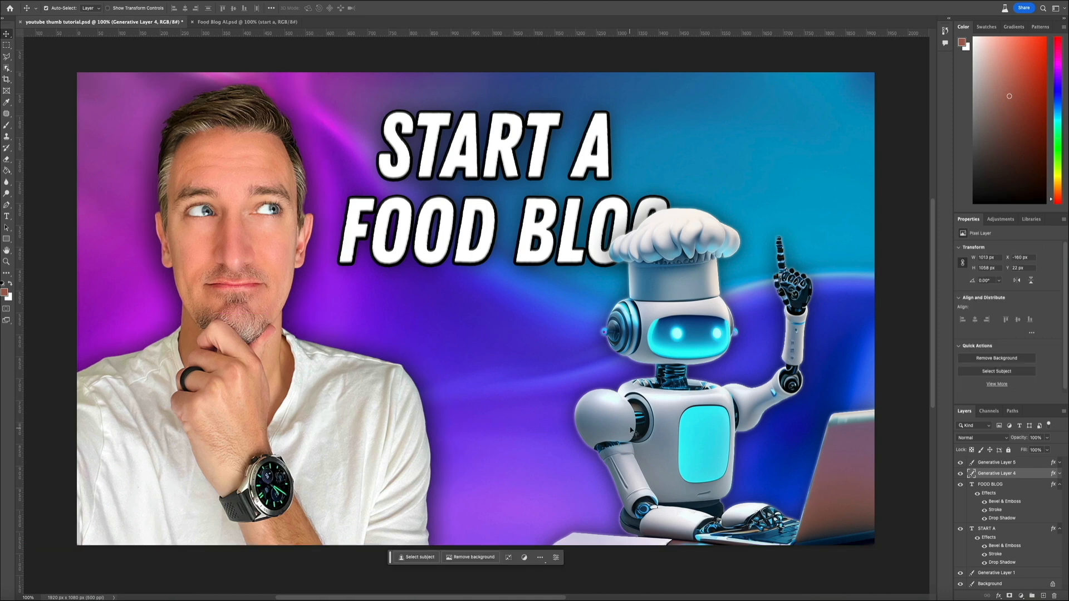
{"action": "left_click", "coordinate": [663, 432]}
{"action": "key", "text": "ctrl+t"}
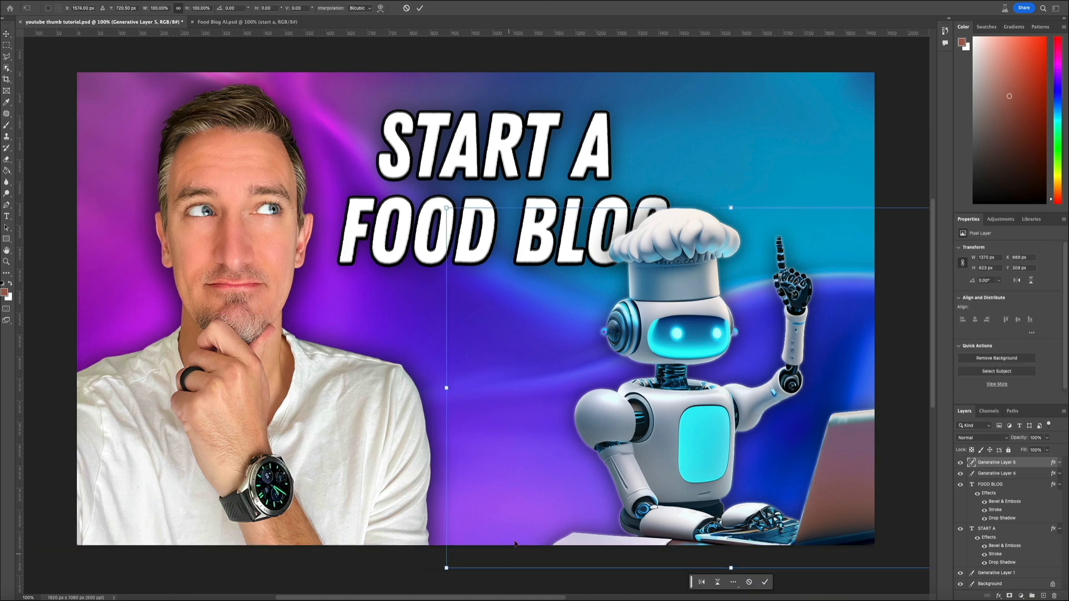
{"action": "left_click_drag", "start_coordinate": [447, 208], "coordinate": [510, 248]}
{"action": "key", "text": "Return"}
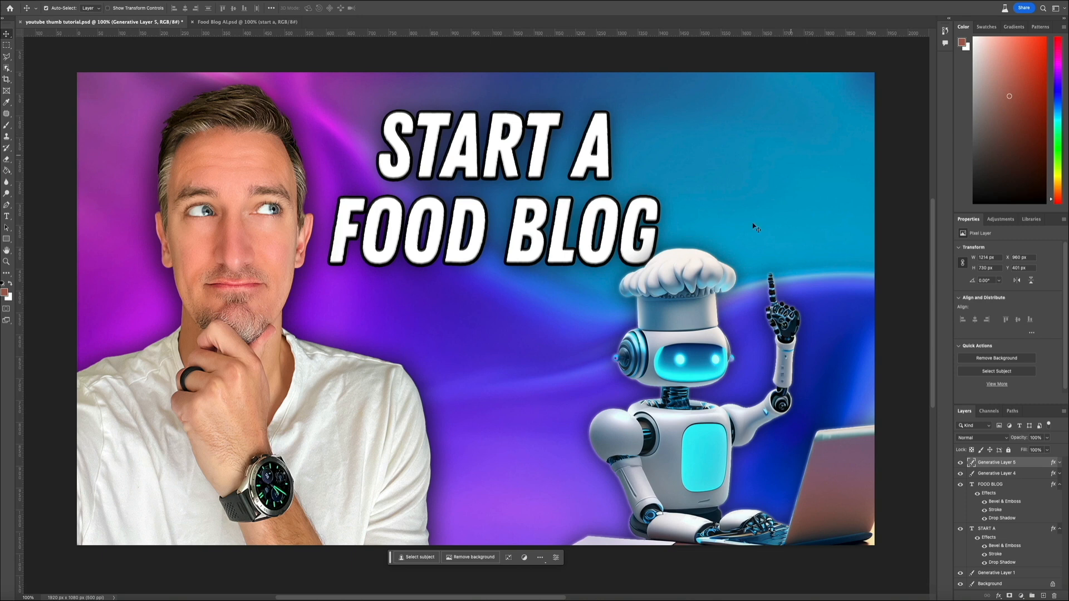
- Duplicate the "FOOD BLOG" text below itself, change the copy to "WITH", and set its size to 15 pt
{"action": "left_click", "coordinate": [527, 238]}
{"action": "left_click_drag", "start_coordinate": [527, 239], "coordinate": [512, 313]}
{"action": "double_click", "coordinate": [513, 314]}
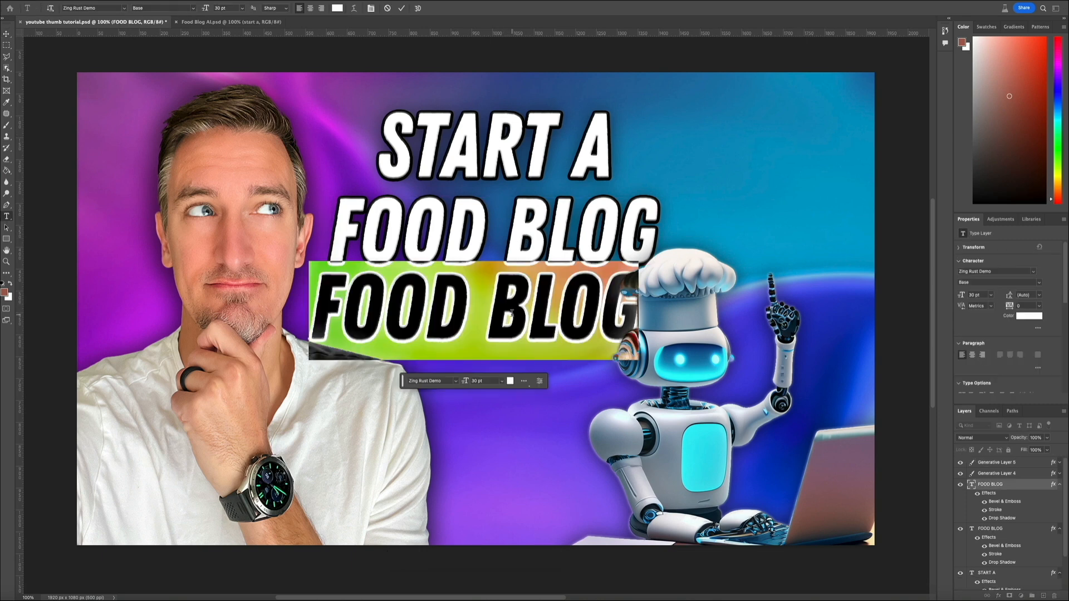
{"action": "type", "text": "WITH"}
{"action": "key", "text": "ctrl+a"}
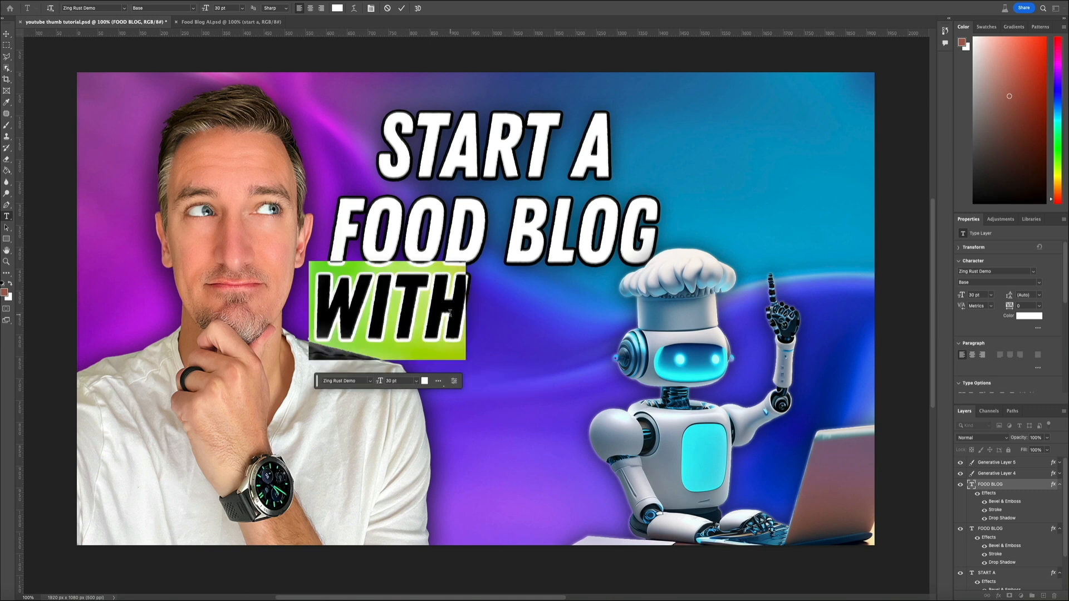
{"action": "left_click", "coordinate": [390, 382]}
{"action": "type", "text": "15"}
{"action": "key", "text": "Return"}
{"action": "key", "text": "ctrl+Return"}
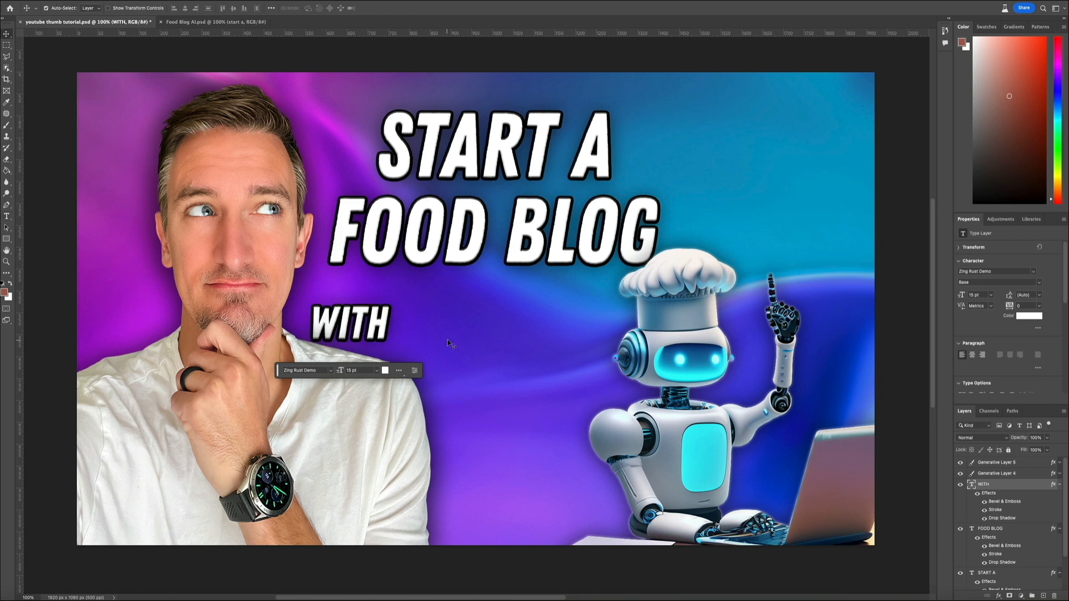
- Center "WITH" beneath "FOOD BLOG" and add a copy of it underneath reading "AI"
{"action": "key", "text": "v"}
{"action": "left_click_drag", "start_coordinate": [348, 328], "coordinate": [515, 359]}
{"action": "double_click", "coordinate": [510, 352]}
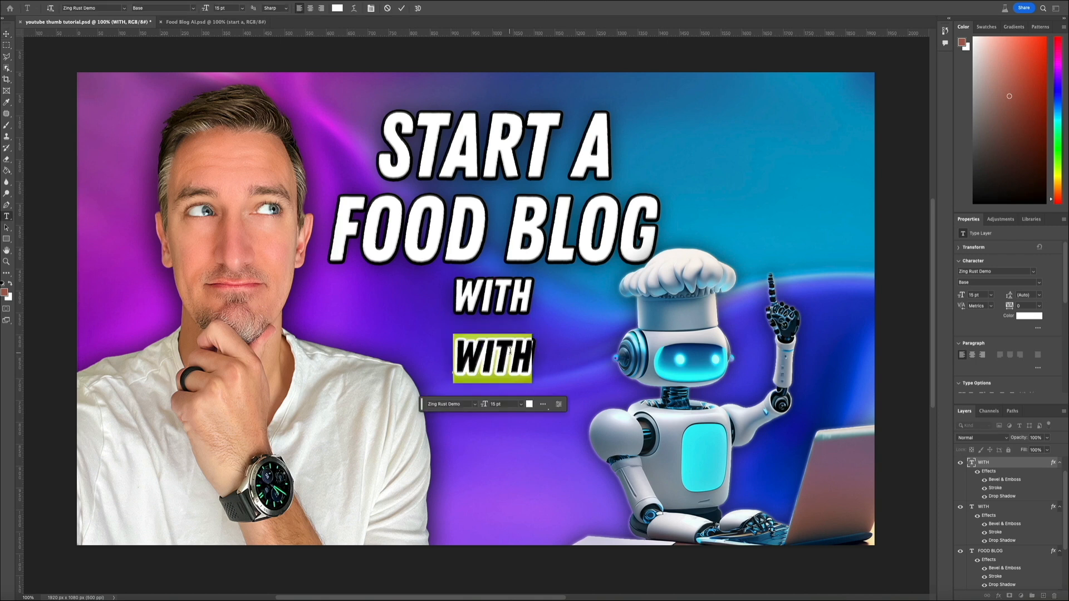
{"action": "type", "text": "AI"}
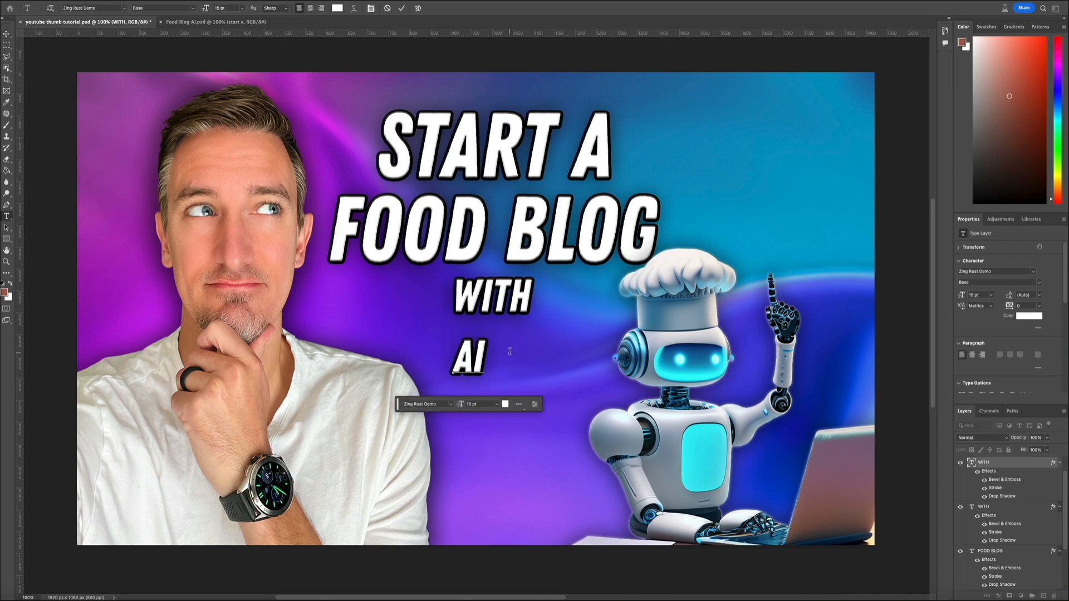
- Set the "AI" text size to 50 pt and center it beneath "WITH"
{"action": "key", "text": "ctrl+a"}
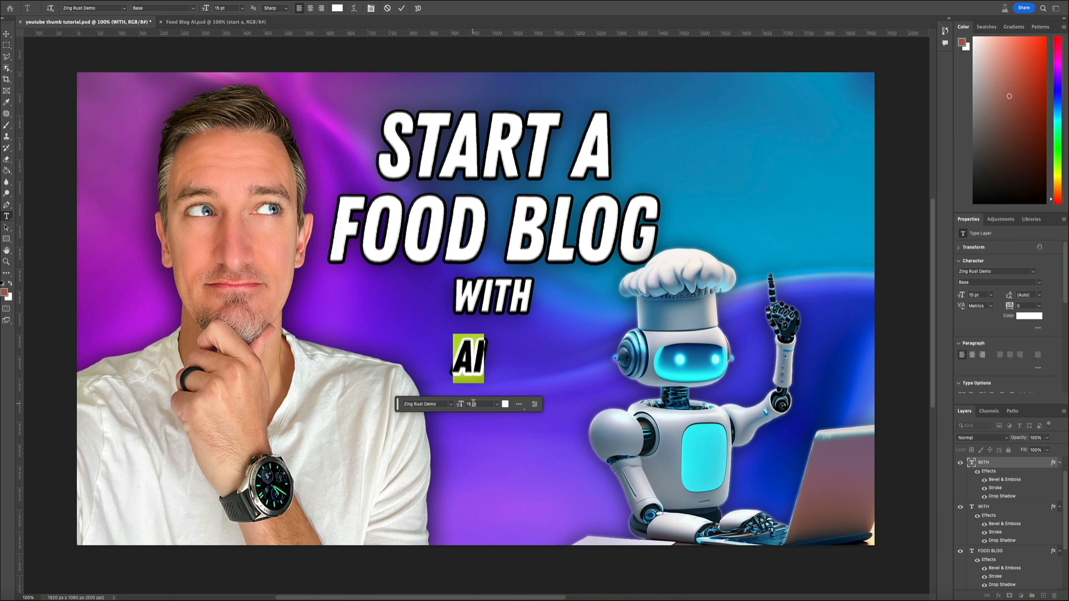
{"action": "double_click", "coordinate": [473, 404]}
{"action": "type", "text": "50"}
{"action": "key", "text": "Return"}
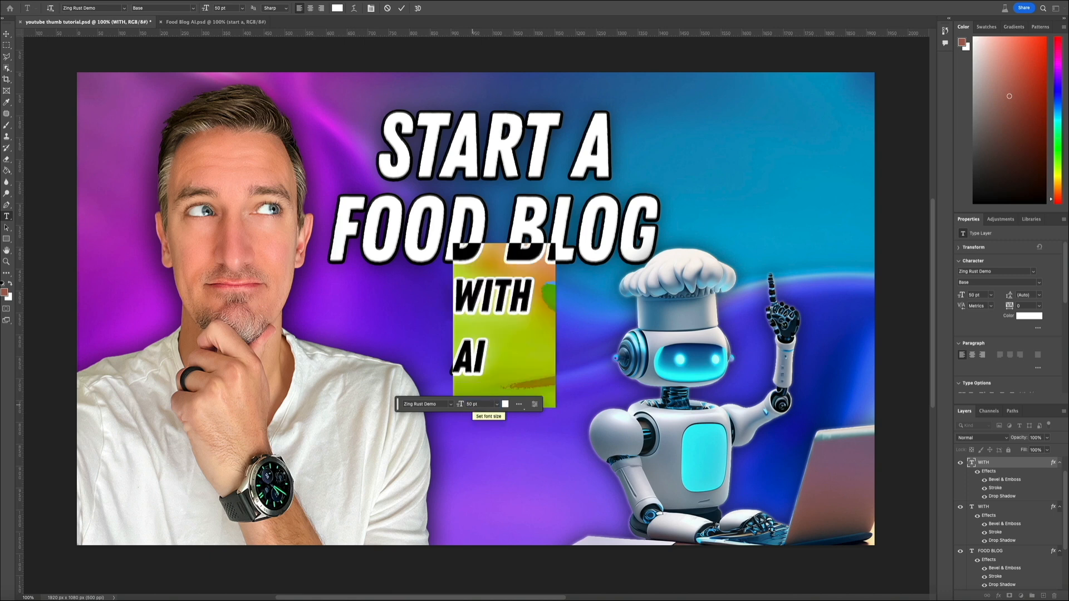
{"action": "key", "text": "ctrl+Return"}
{"action": "key", "text": "v"}
{"action": "left_click_drag", "start_coordinate": [548, 345], "coordinate": [533, 420]}
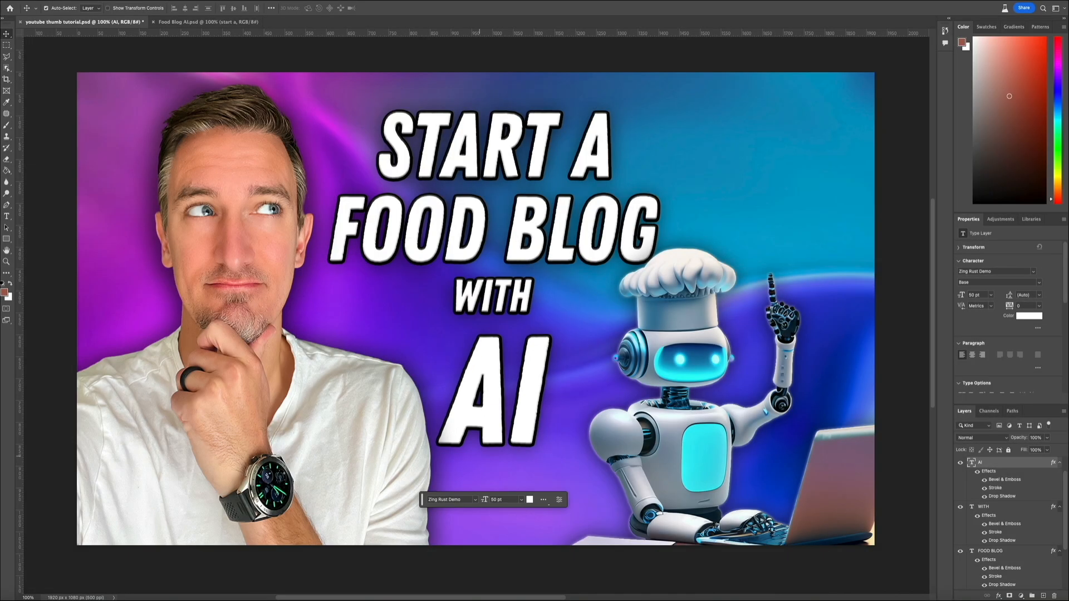
- Change the "AI" text's font to Gill Sans in the Bold Italic style
{"action": "double_click", "coordinate": [535, 402]}
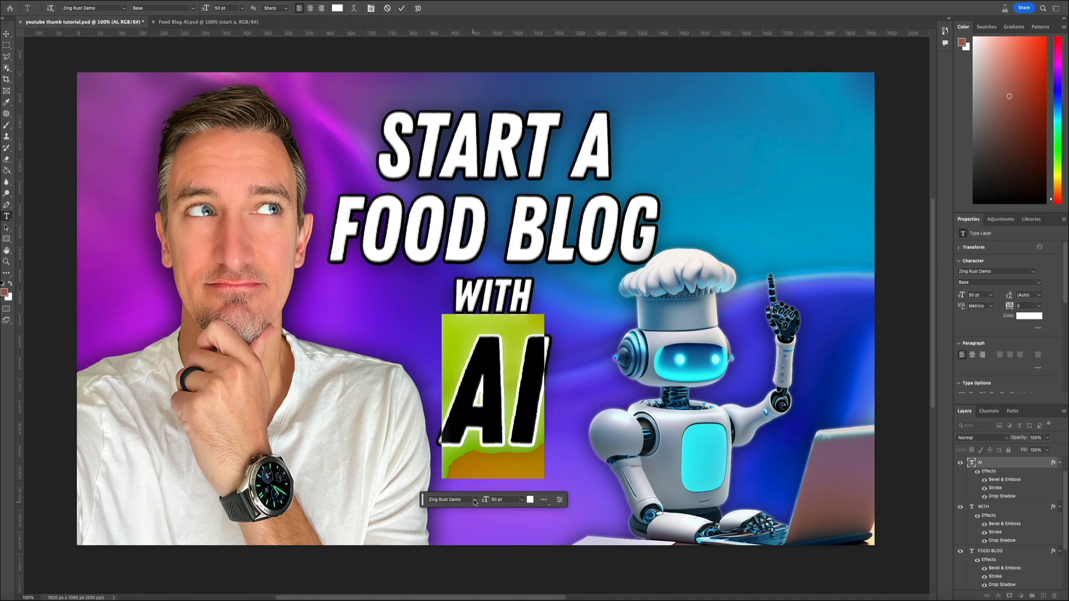
{"action": "left_click", "coordinate": [476, 499]}
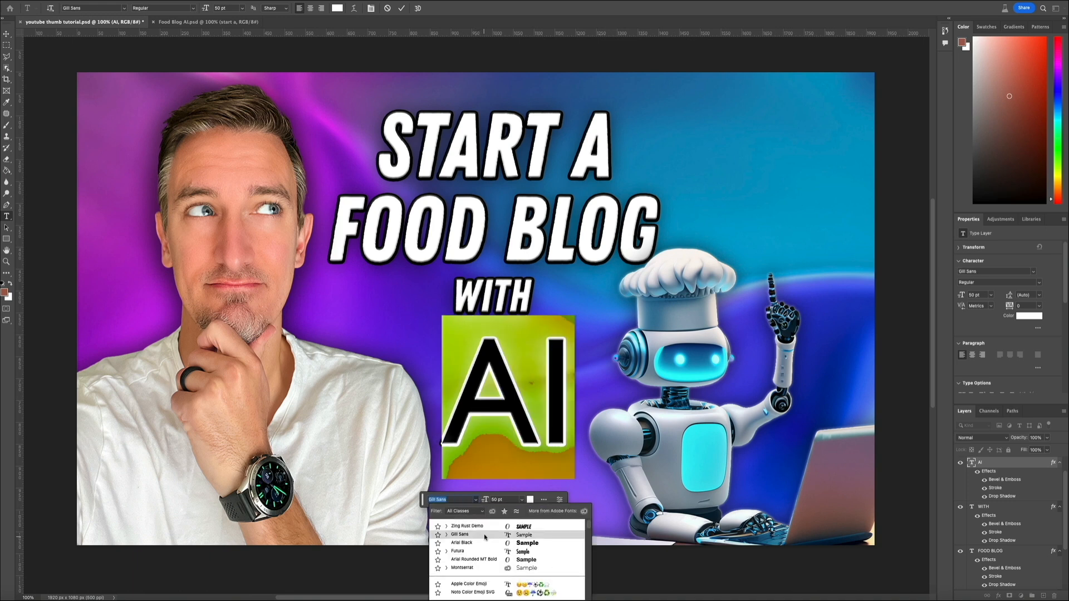
{"action": "left_click", "coordinate": [447, 535]}
{"action": "scroll", "coordinate": [468, 548], "scroll_direction": "down", "scroll_amount": 1}
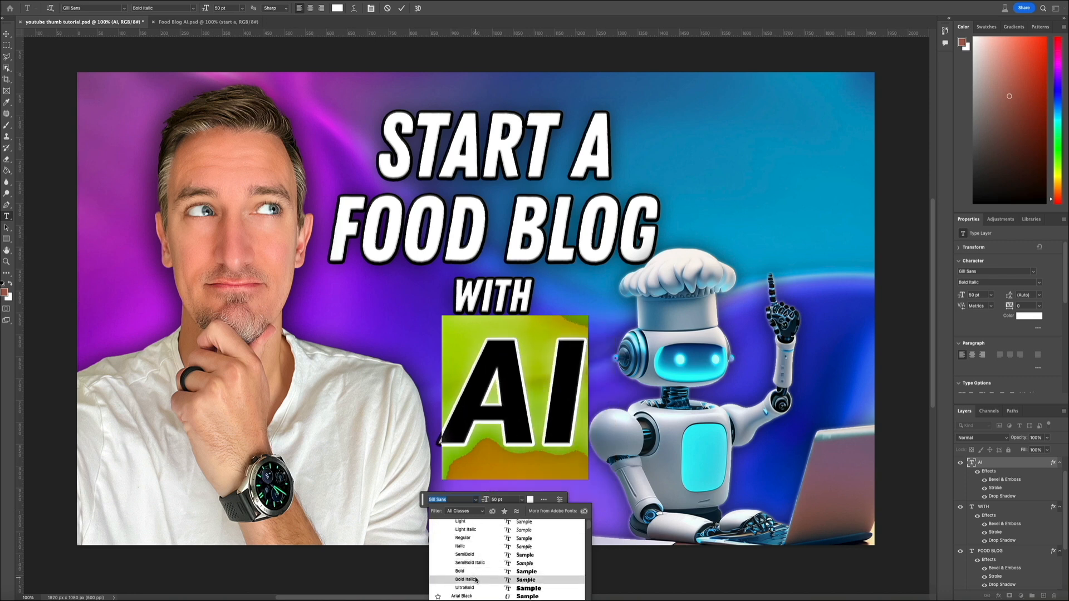
{"action": "left_click", "coordinate": [478, 579]}
{"action": "key", "text": "super+Return"}
- Recenter "AI" beneath "WITH" and shift the portrait away from the lettering
{"action": "key", "text": "v"}
{"action": "left_click_drag", "start_coordinate": [563, 424], "coordinate": [534, 418]}
{"action": "left_click_drag", "start_coordinate": [399, 428], "coordinate": [387, 428]}
{"action": "left_click_drag", "start_coordinate": [529, 427], "coordinate": [544, 406]}
{"action": "left_click", "coordinate": [415, 466]}
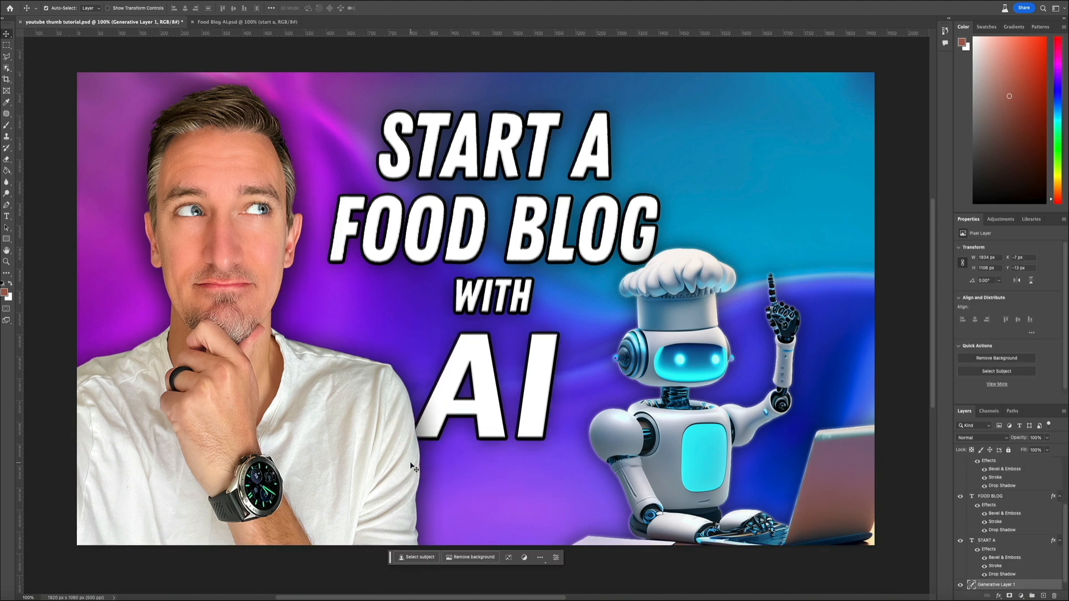
{"action": "left_click_drag", "start_coordinate": [341, 454], "coordinate": [332, 454]}
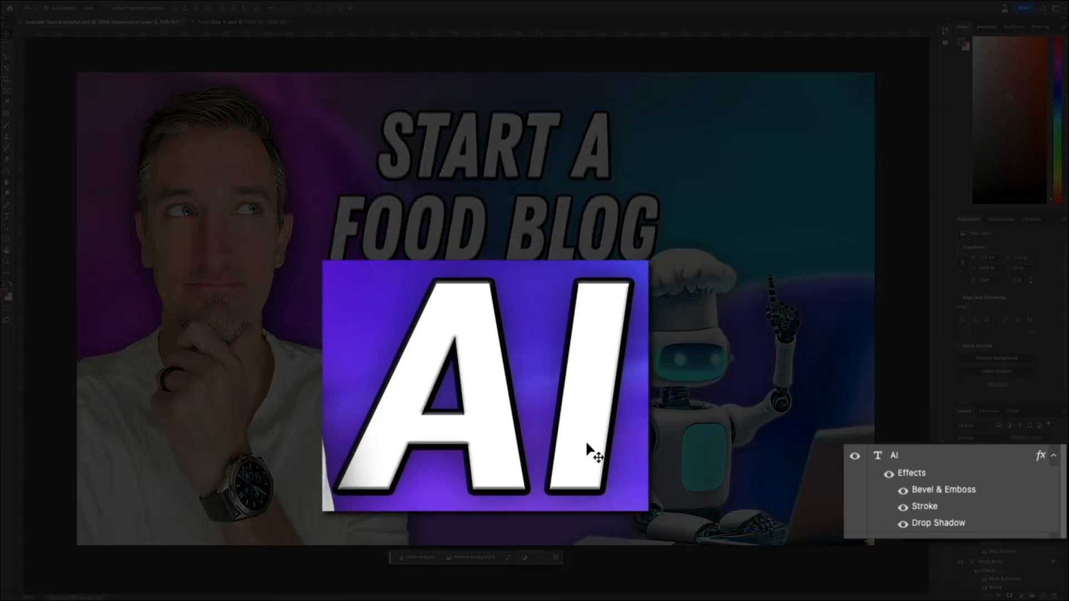
- Add a Gradient Overlay to the "AI" text, running from orange at its base to yellow at its top
{"action": "left_click", "coordinate": [538, 415]}
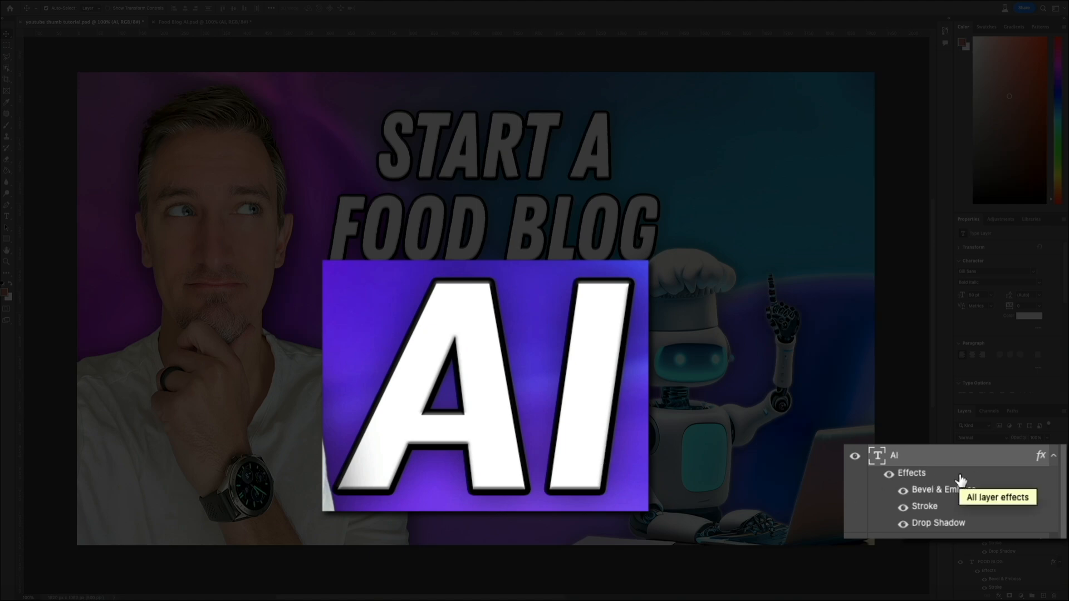
{"action": "double_click", "coordinate": [1012, 483]}
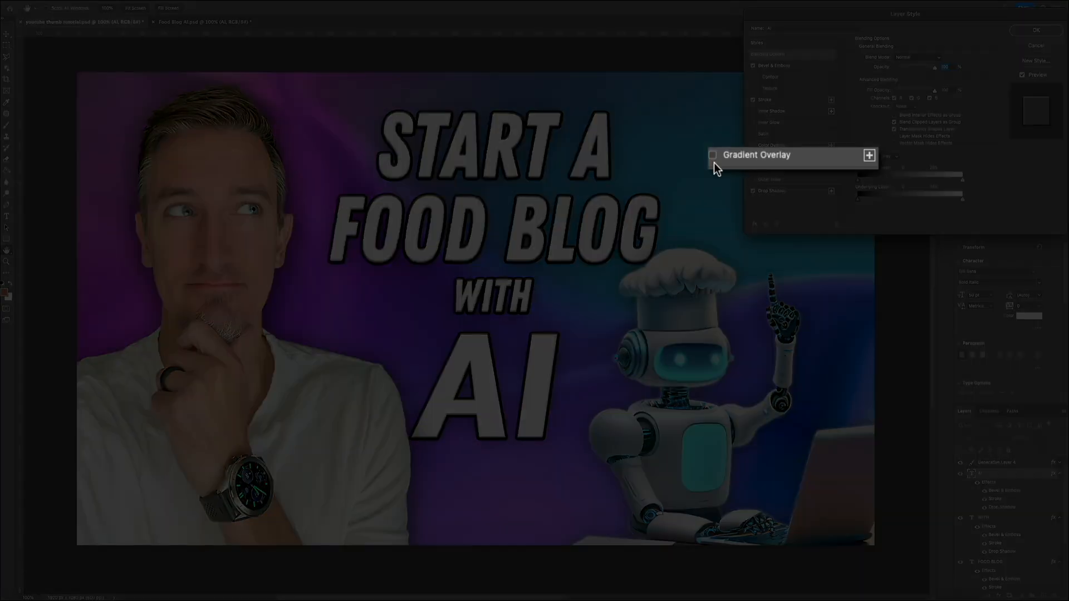
{"action": "left_click", "coordinate": [713, 155]}
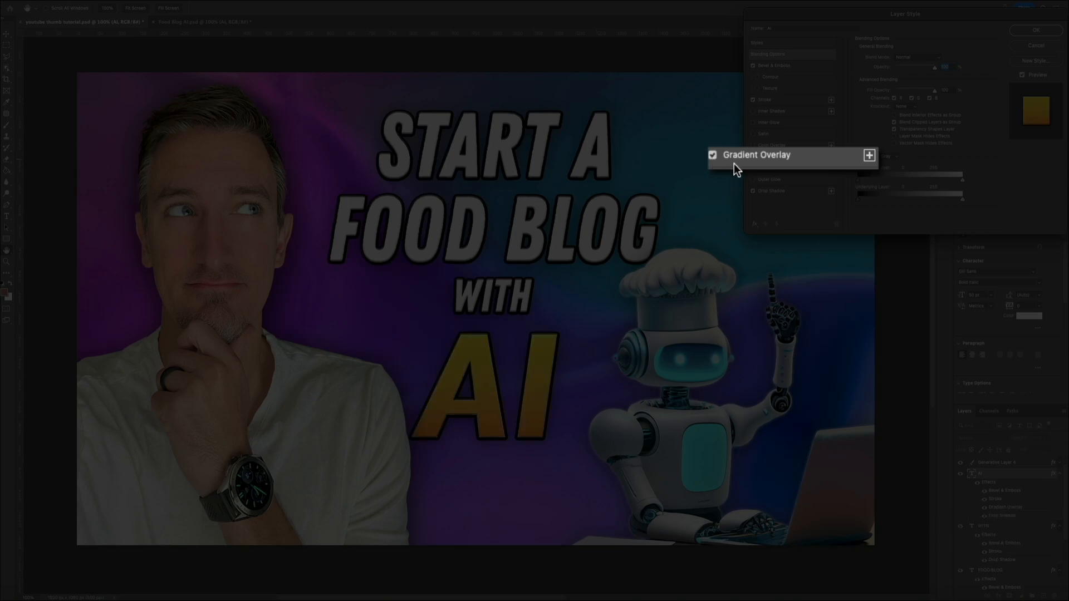
{"action": "left_click", "coordinate": [821, 162]}
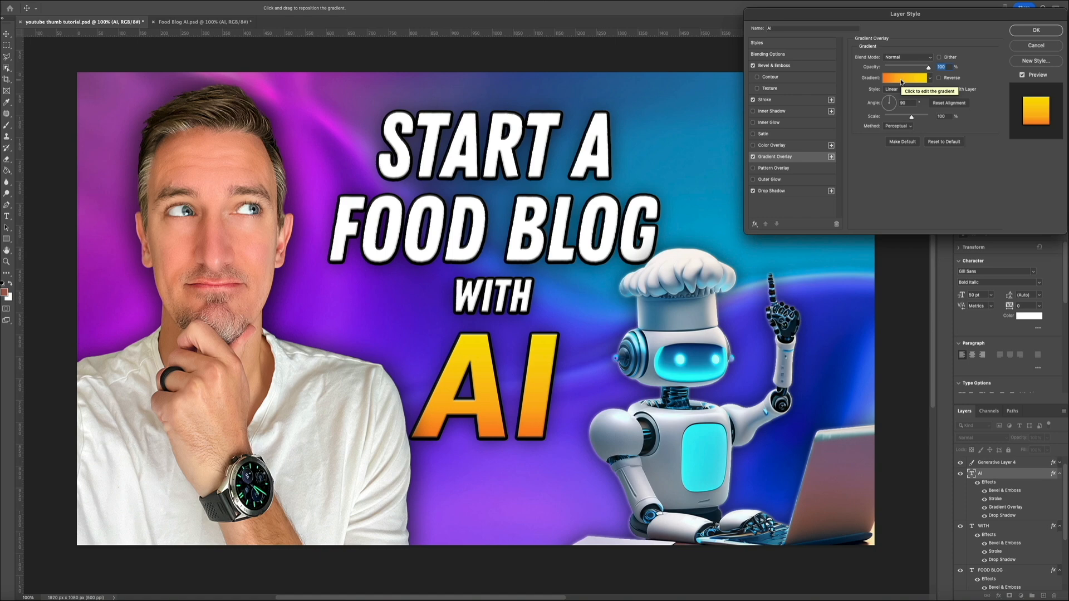
{"action": "left_click", "coordinate": [902, 79]}
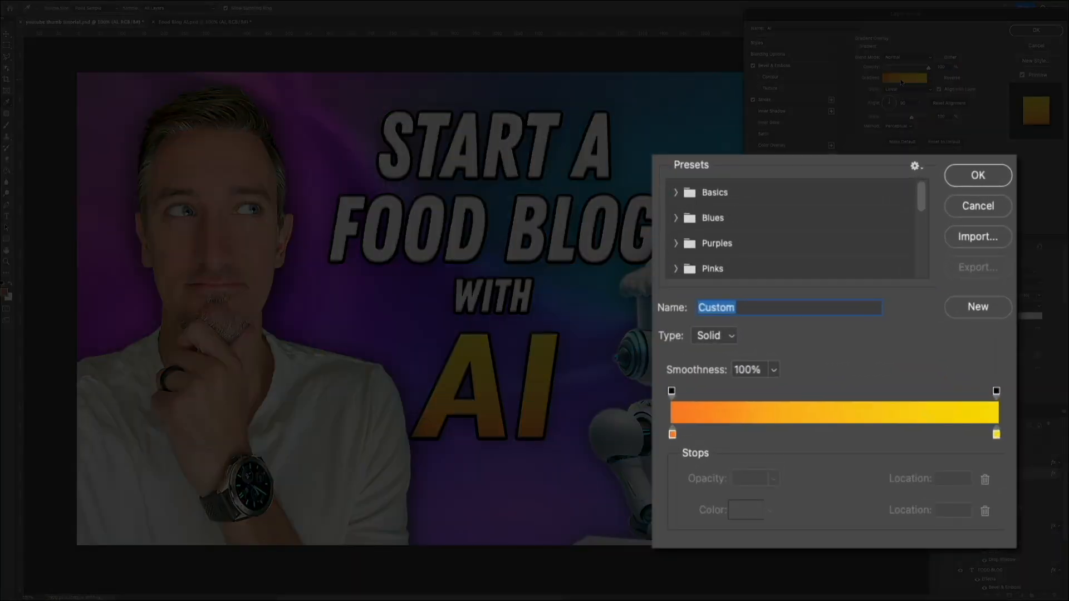
{"action": "left_click", "coordinate": [673, 435]}
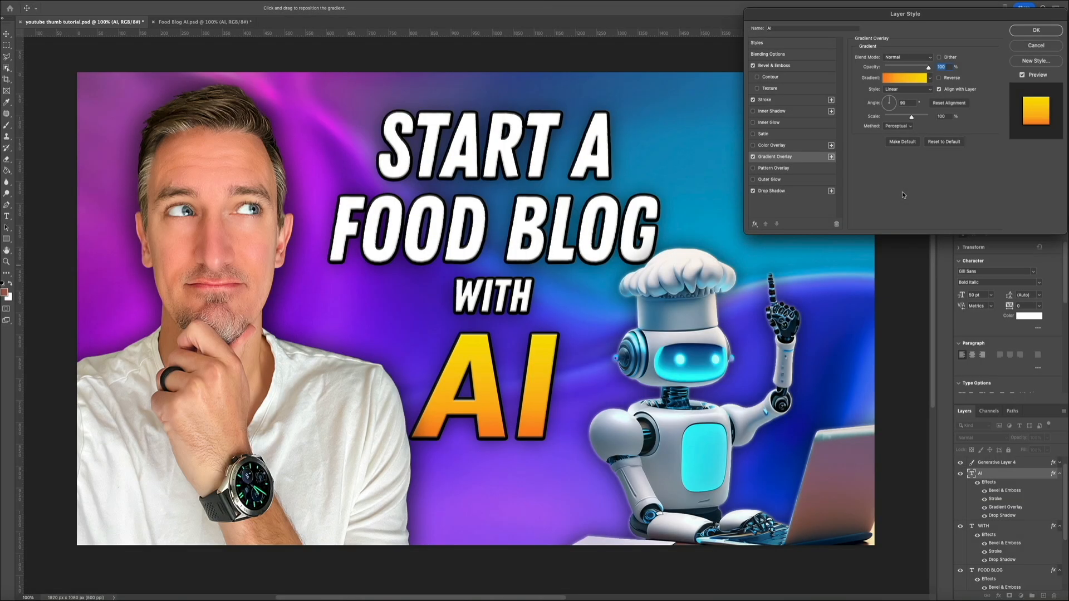
- Set the "AI" text's stroke color to near-white fcf6f6 and apply the layer style
{"action": "left_click", "coordinate": [782, 100]}
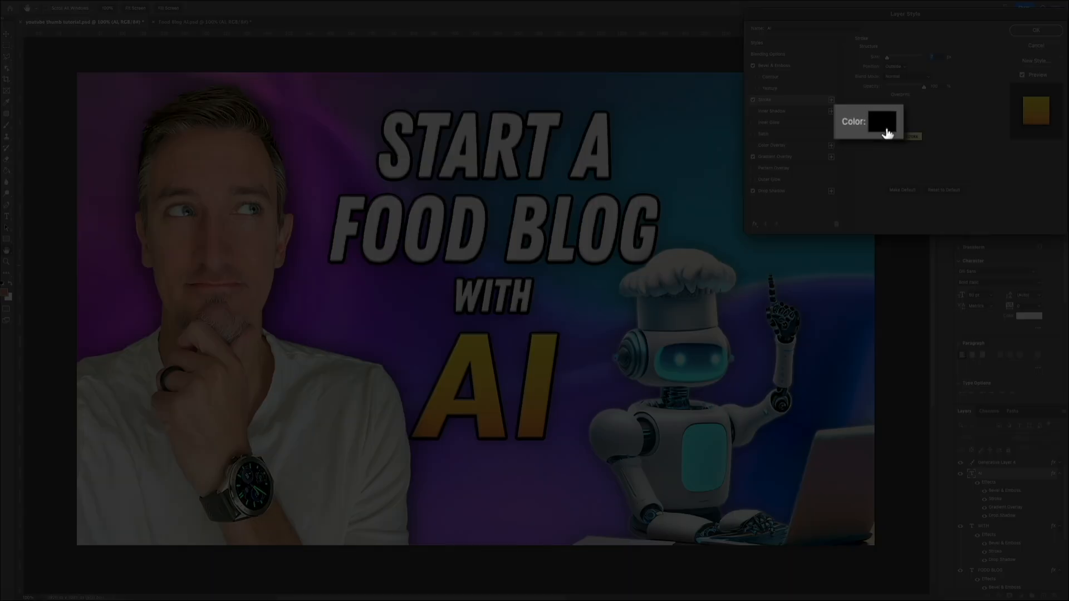
{"action": "left_click", "coordinate": [877, 124]}
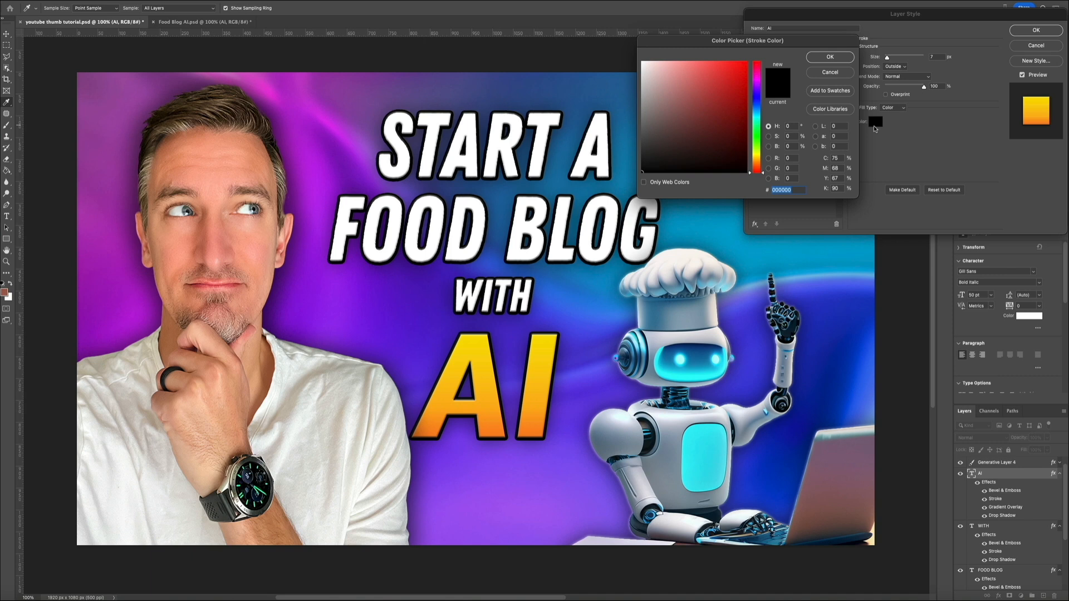
{"action": "left_click", "coordinate": [644, 64]}
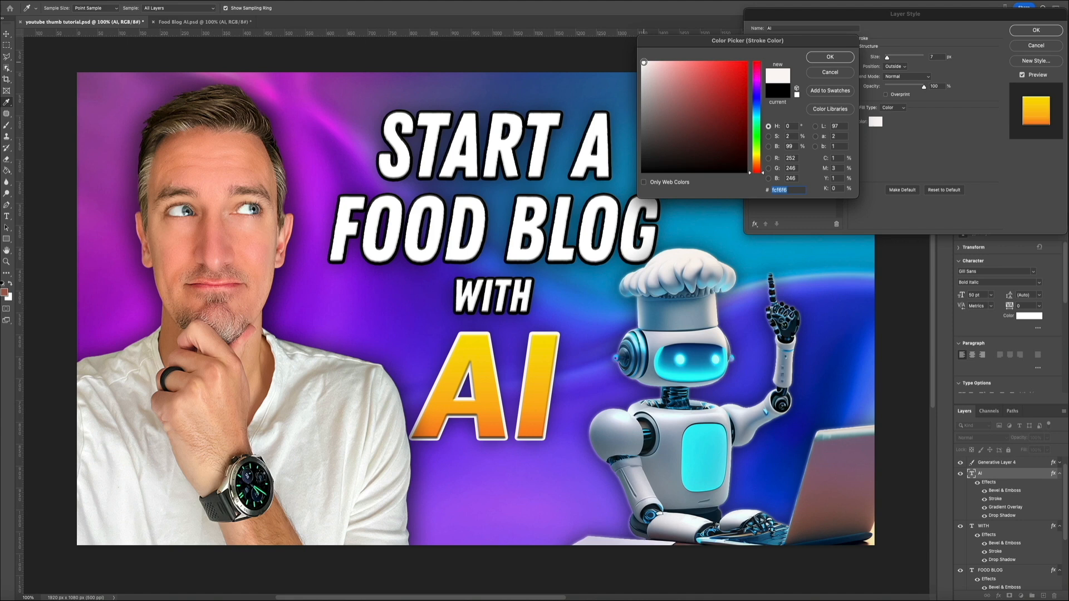
{"action": "left_click", "coordinate": [829, 57]}
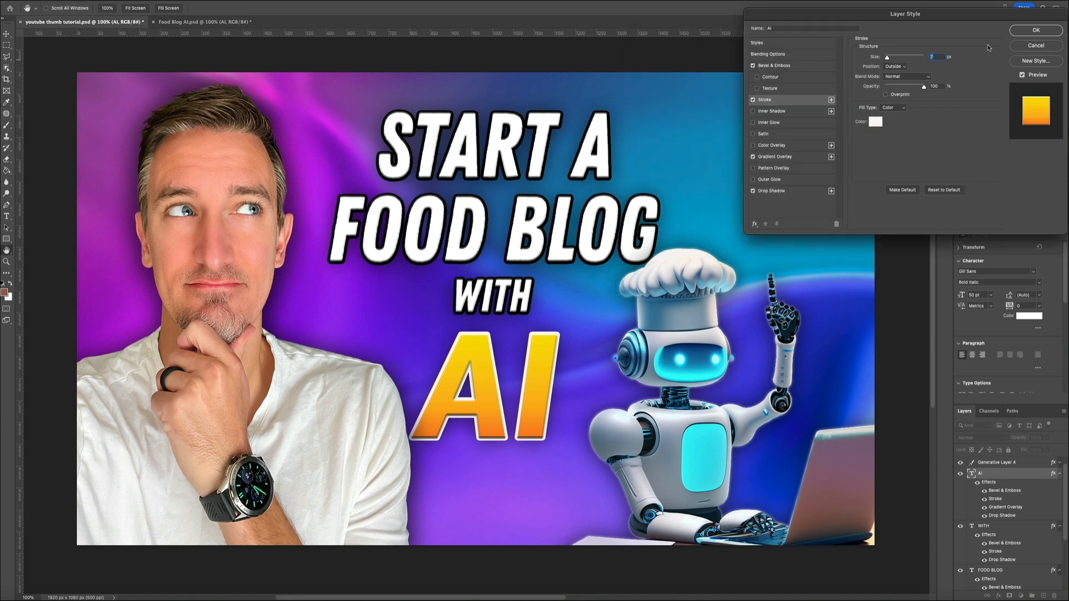
{"action": "left_click", "coordinate": [1029, 32]}
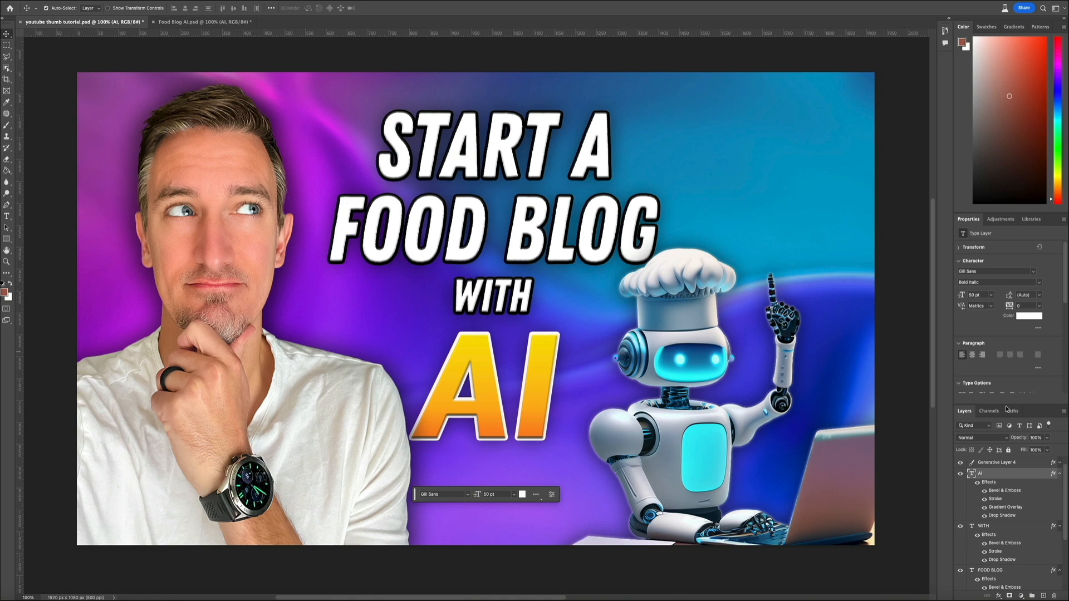
- Collapse the text layers' effect lists and flip the gradient background layer, Generative Layer 1, horizontally
{"action": "left_click", "coordinate": [1059, 474]}
{"action": "left_click", "coordinate": [1060, 487]}
{"action": "left_click", "coordinate": [1022, 529]}
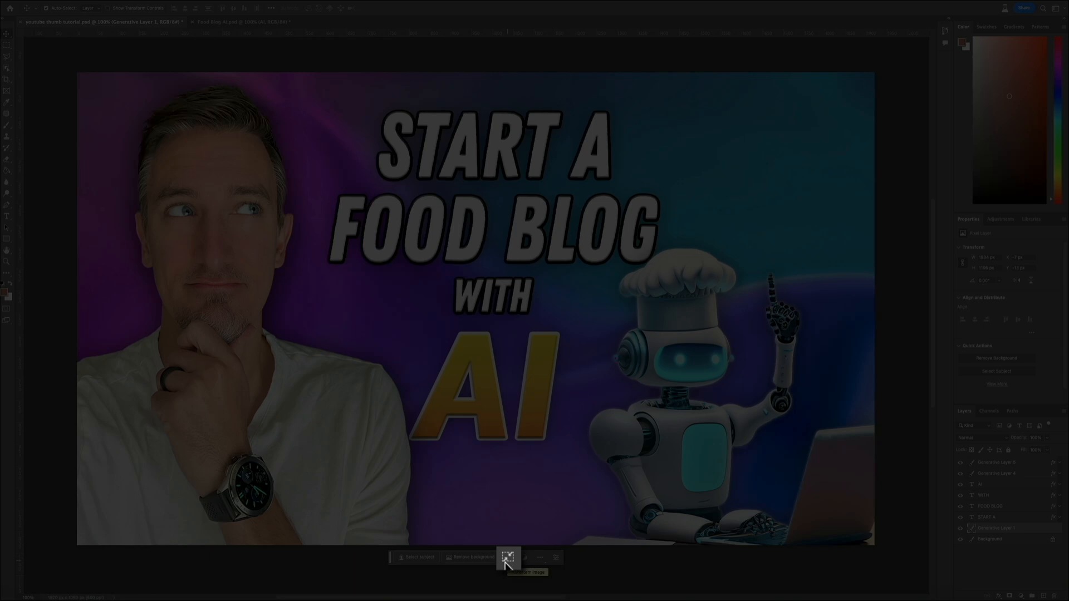
{"action": "left_click", "coordinate": [507, 557]}
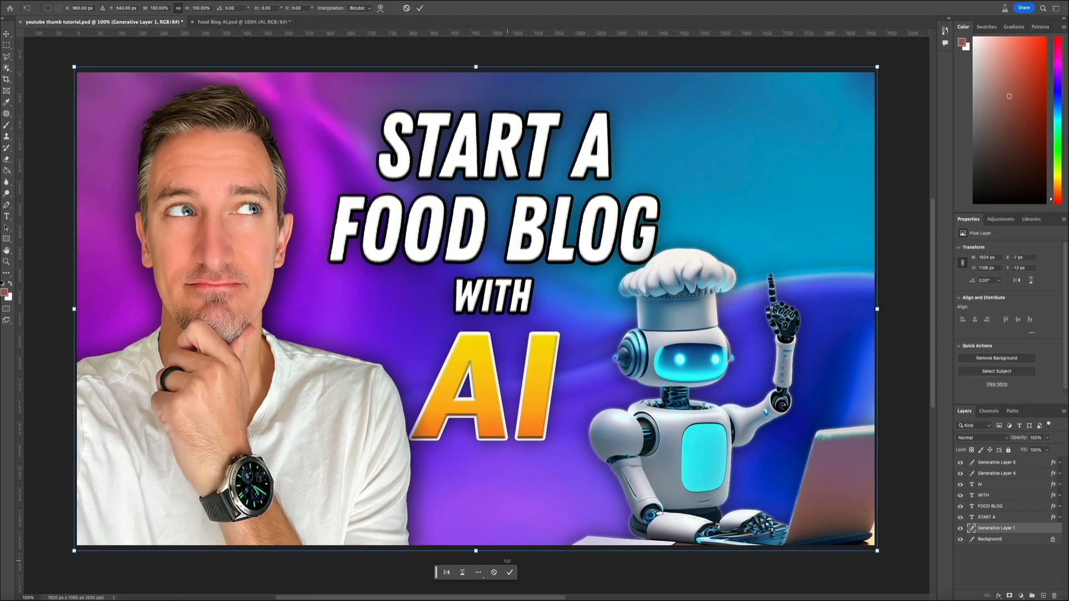
{"action": "right_click", "coordinate": [752, 162]}
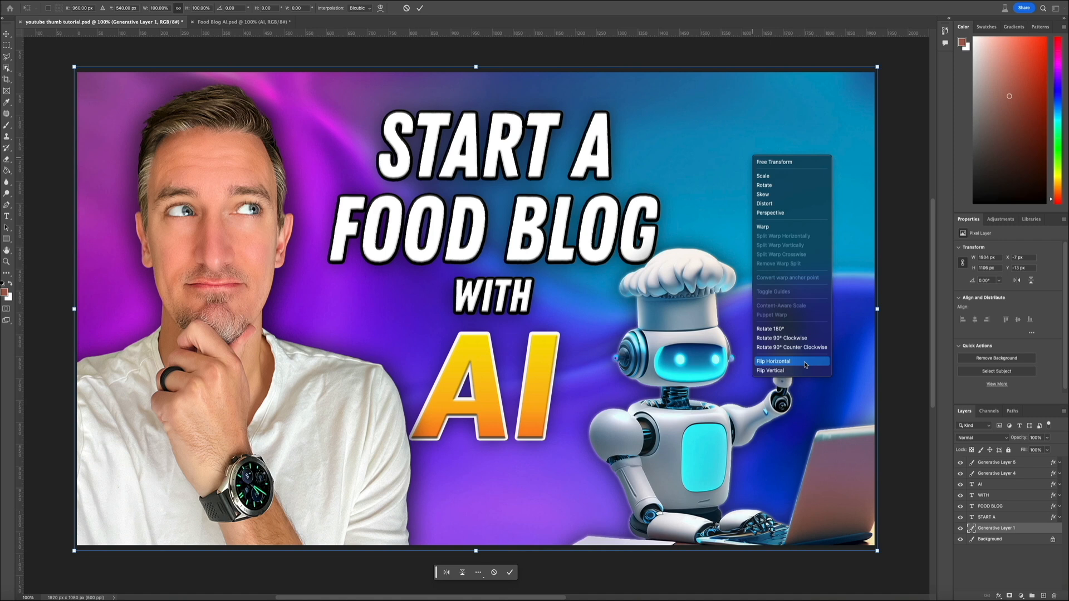
{"action": "left_click", "coordinate": [804, 362]}
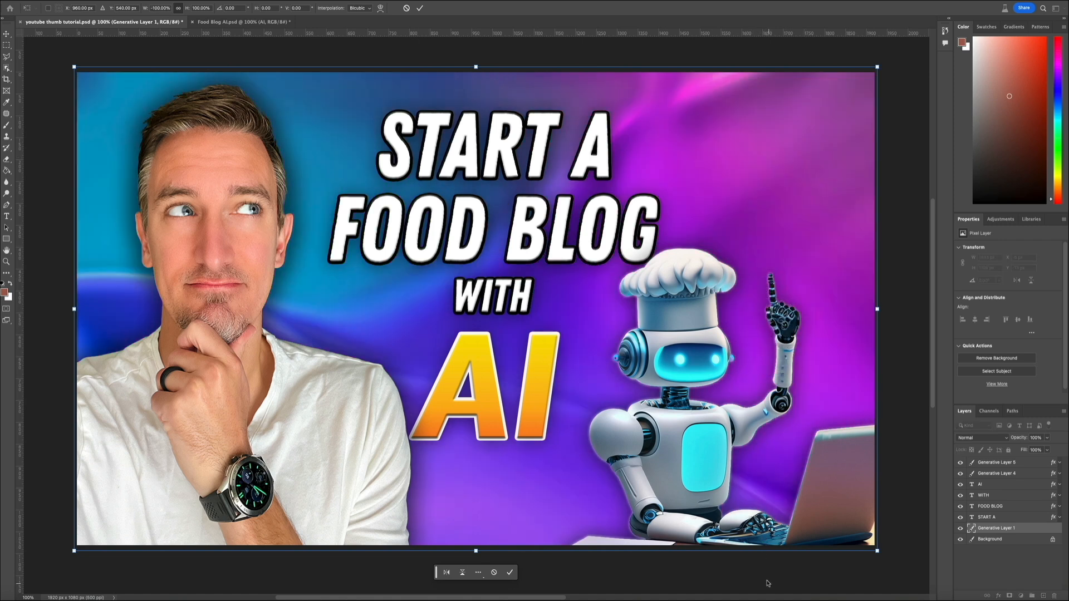
{"action": "left_click", "coordinate": [509, 572]}
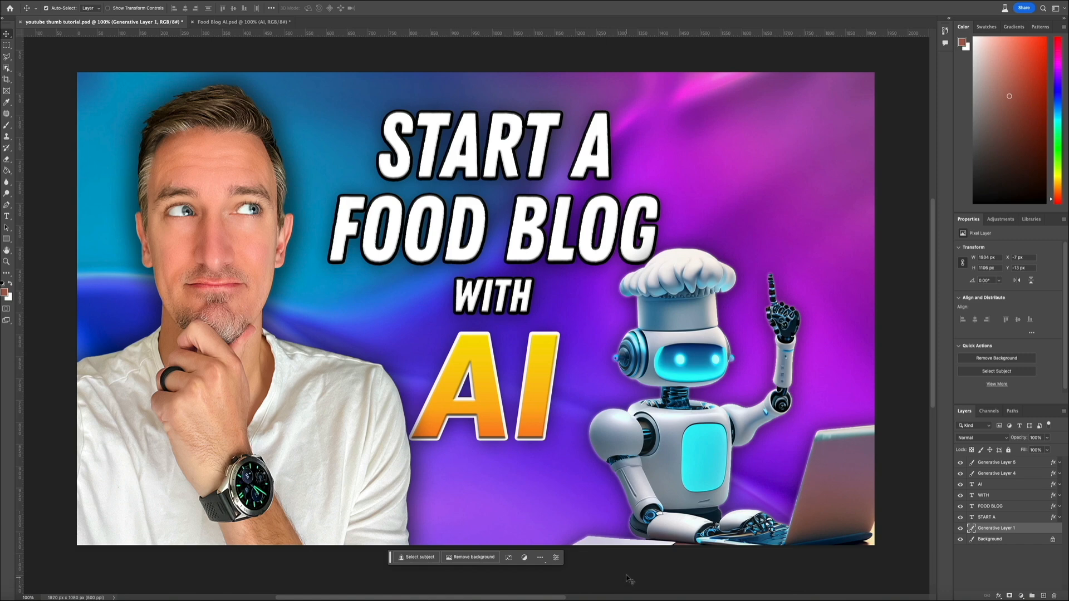
- Nudge the portrait and robot toward the canvas's left edge and enlarge the robot slightly
{"action": "key", "text": "super+minus"}
{"action": "left_click_drag", "start_coordinate": [361, 378], "coordinate": [356, 377]}
{"action": "left_click_drag", "start_coordinate": [598, 379], "coordinate": [592, 379]}
{"action": "key", "text": "super+t"}
{"action": "left_click_drag", "start_coordinate": [806, 271], "coordinate": [814, 265]}
{"action": "left_click_drag", "start_coordinate": [656, 344], "coordinate": [656, 345]}
{"action": "left_click", "coordinate": [850, 246]}
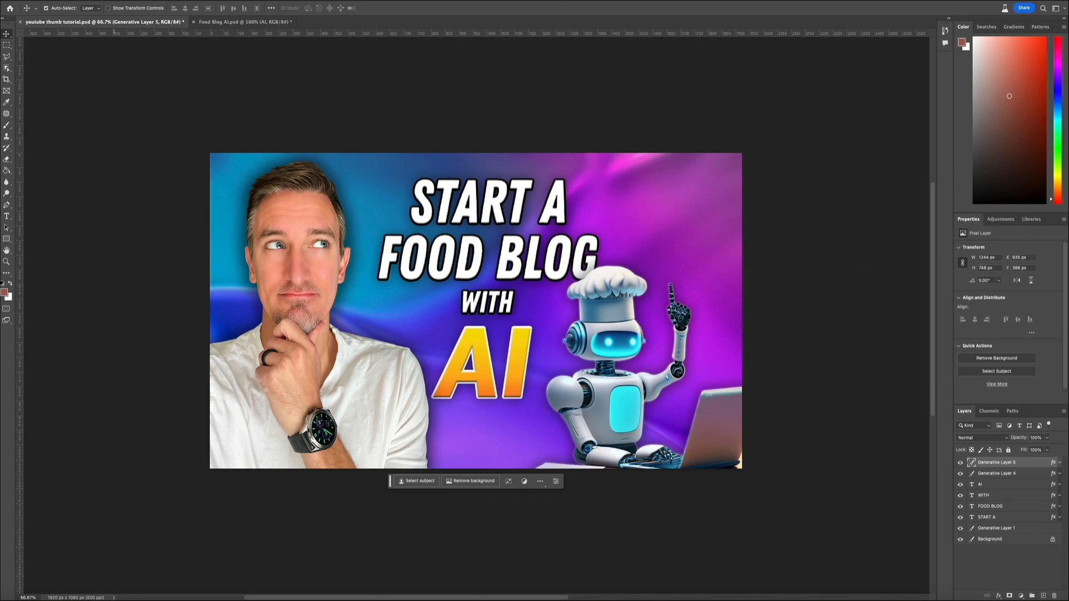
- Switch to Finder and place chat gpt logo.png from the Downloads folder into the thumbnail
{"action": "key", "text": "super+Tab"}
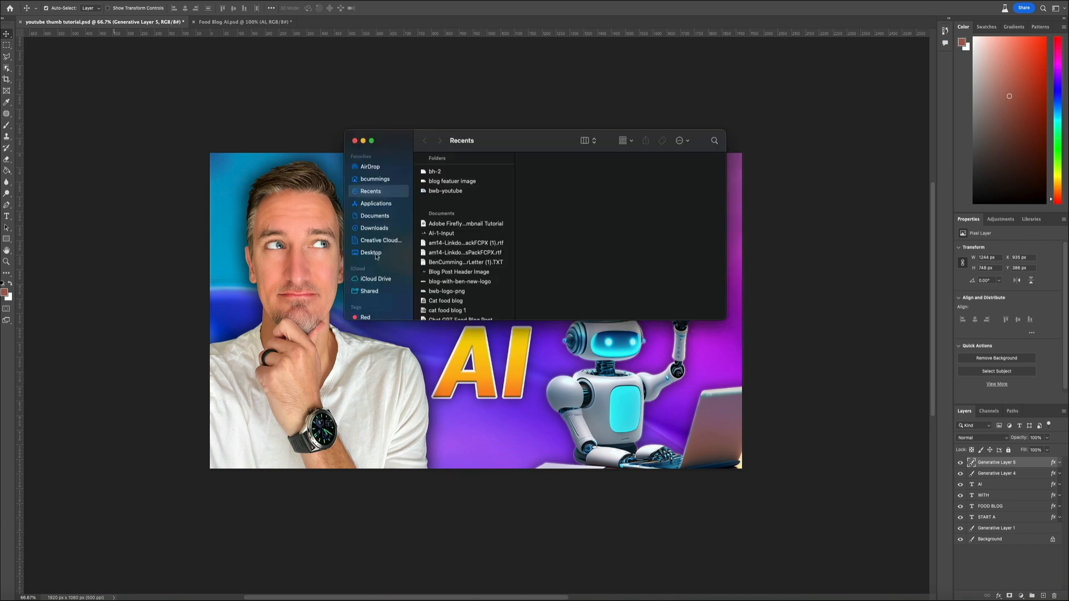
{"action": "left_click", "coordinate": [381, 228]}
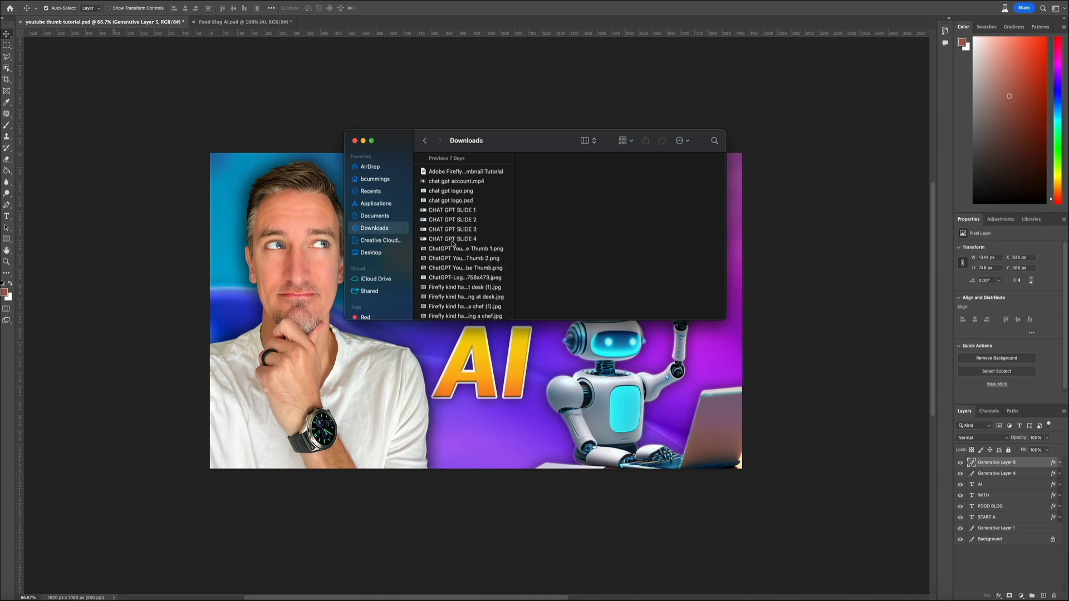
{"action": "left_click", "coordinate": [461, 191]}
{"action": "left_click_drag", "start_coordinate": [461, 193], "coordinate": [560, 374]}
- Scale the ChatGPT logo to about 78%, rotate it about 14.8°, and place it above the robot's raised finger
{"action": "left_click_drag", "start_coordinate": [472, 320], "coordinate": [661, 236]}
{"action": "mouse_move", "coordinate": [675, 307]}
{"action": "left_mouse_down"}
{"action": "mouse_move", "coordinate": [636, 307]}
{"action": "mouse_move", "coordinate": [654, 308]}
{"action": "left_mouse_up"}
{"action": "left_click_drag", "start_coordinate": [743, 322], "coordinate": [677, 241]}
{"action": "left_click_drag", "start_coordinate": [642, 207], "coordinate": [673, 238]}
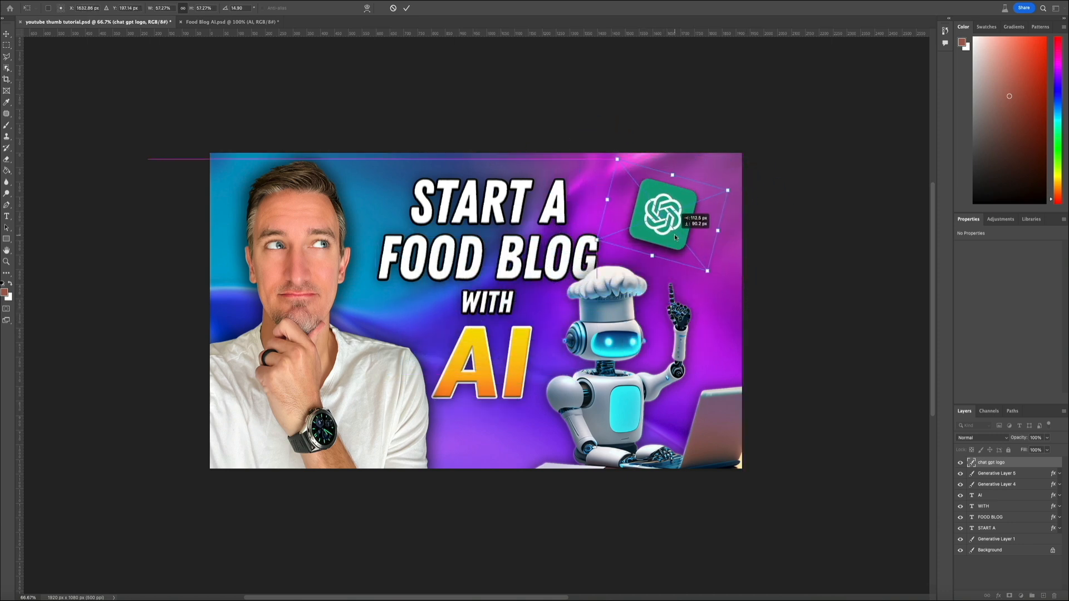
{"action": "left_click_drag", "start_coordinate": [707, 272], "coordinate": [684, 259]}
{"action": "left_click_drag", "start_coordinate": [618, 153], "coordinate": [607, 140]}
{"action": "left_click_drag", "start_coordinate": [684, 225], "coordinate": [689, 226]}
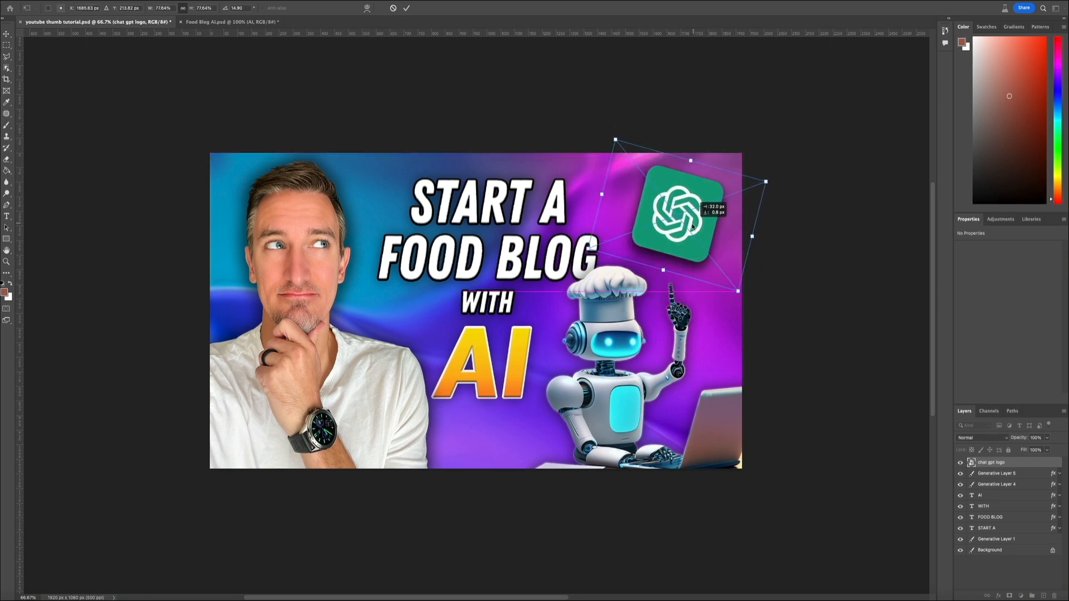
{"action": "key", "text": "Return"}
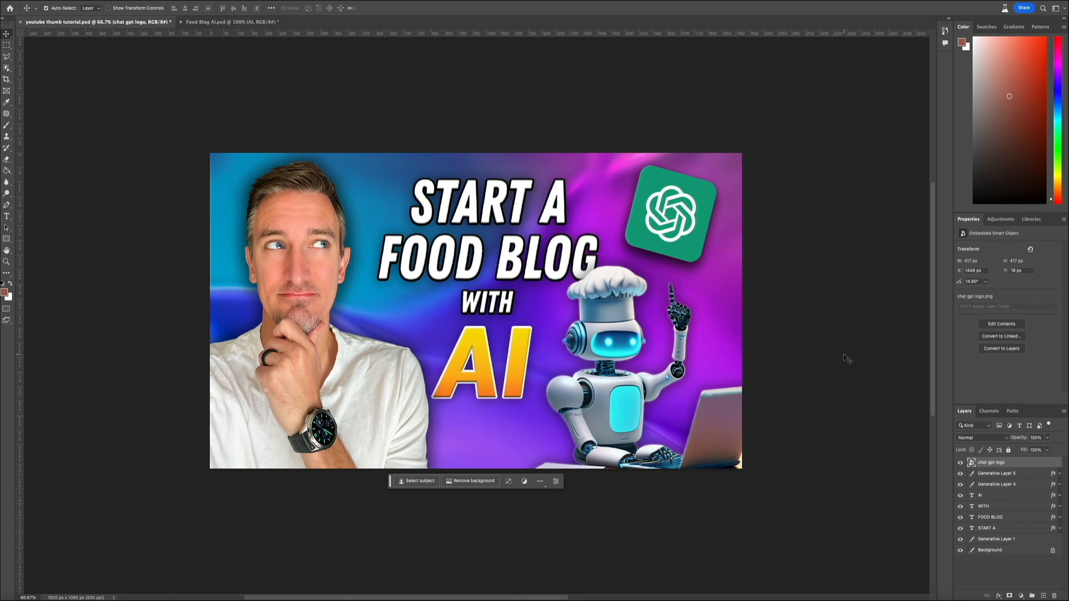
{"action": "key", "text": "super+1"}
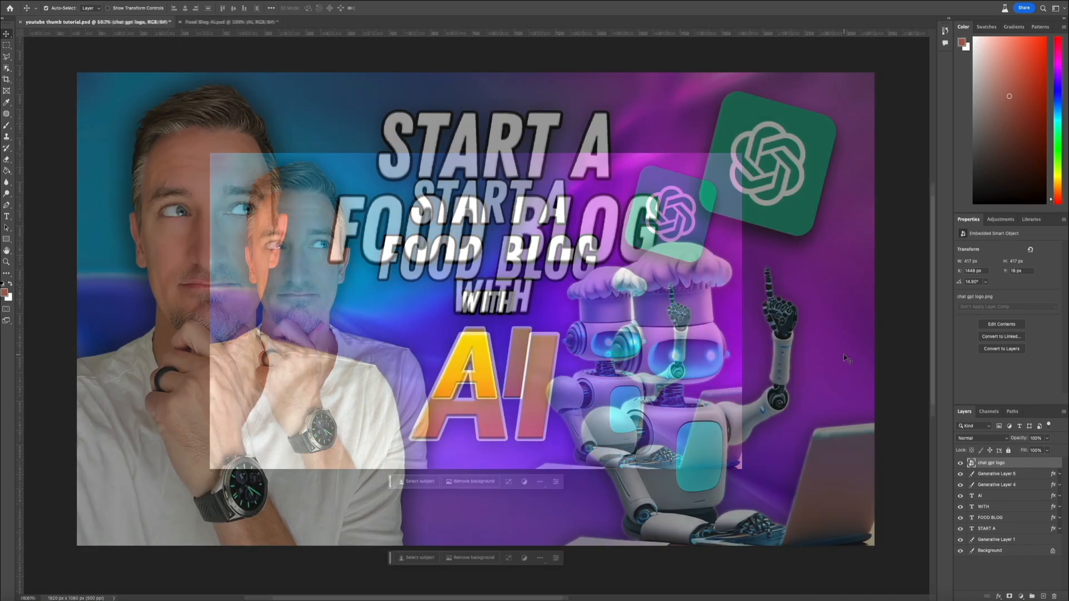